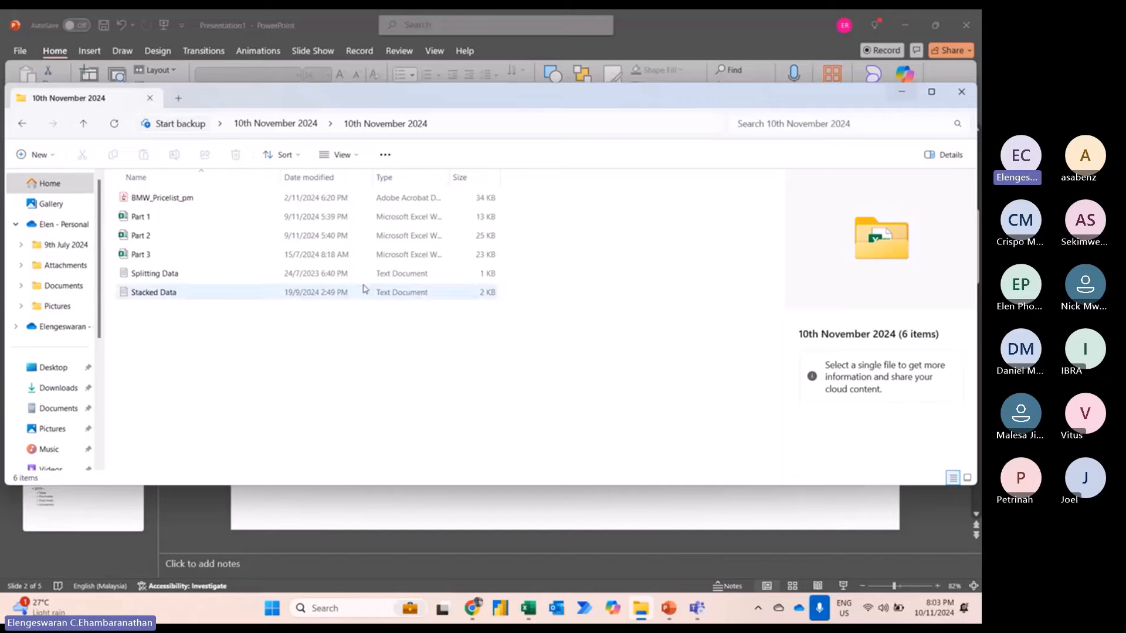
# - Switch to Chrome, search for "wikipedia fifa world cup" and open the FIFA World Cup Wikipedia article
pyautogui.click(472, 613)
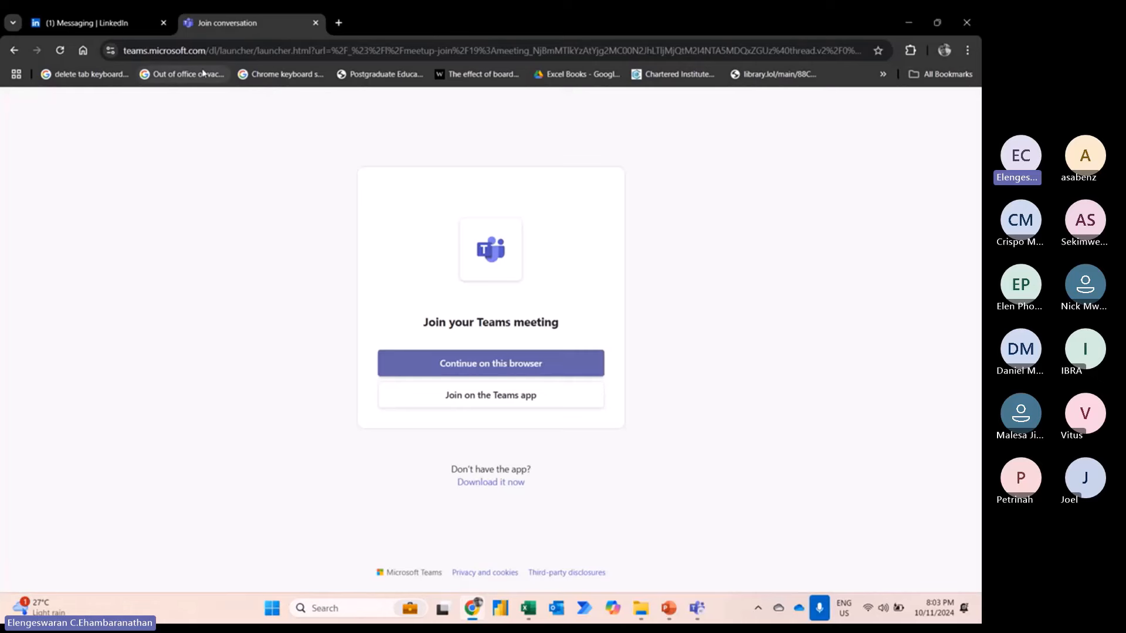
pyautogui.click(217, 51)
pyautogui.write('w')
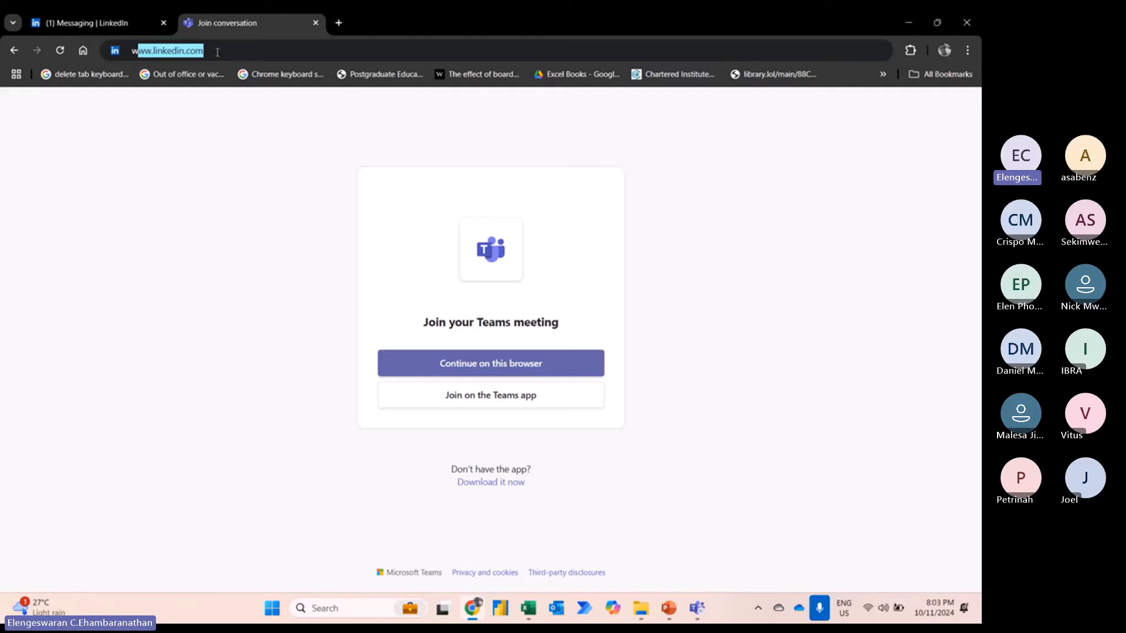
pyautogui.write('ikipedia fi')
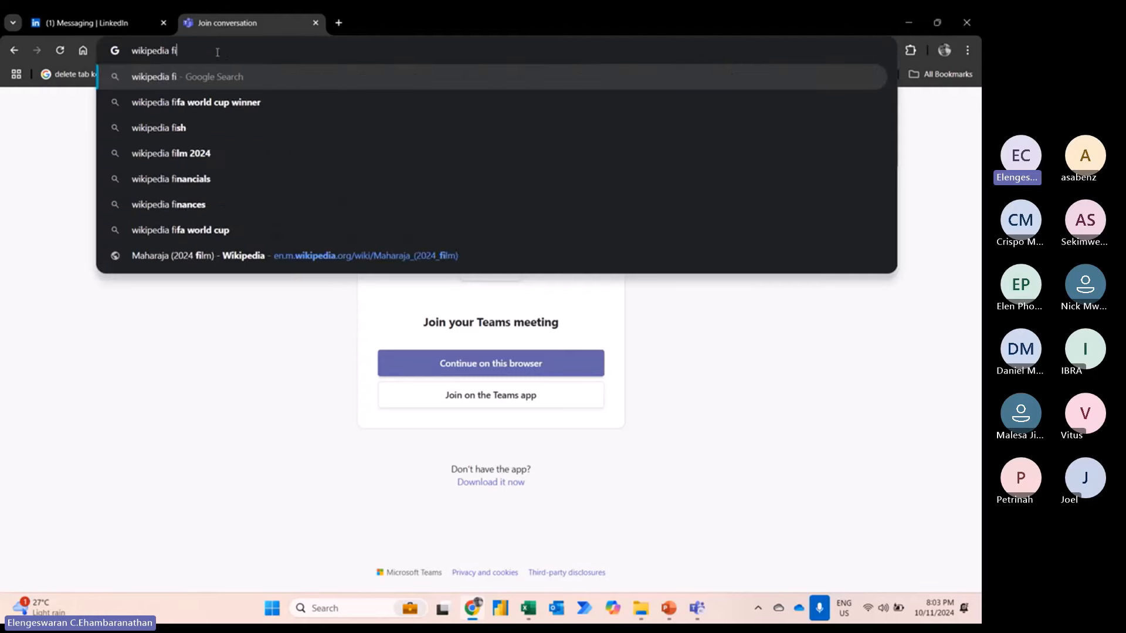
pyautogui.write('fa world cup')
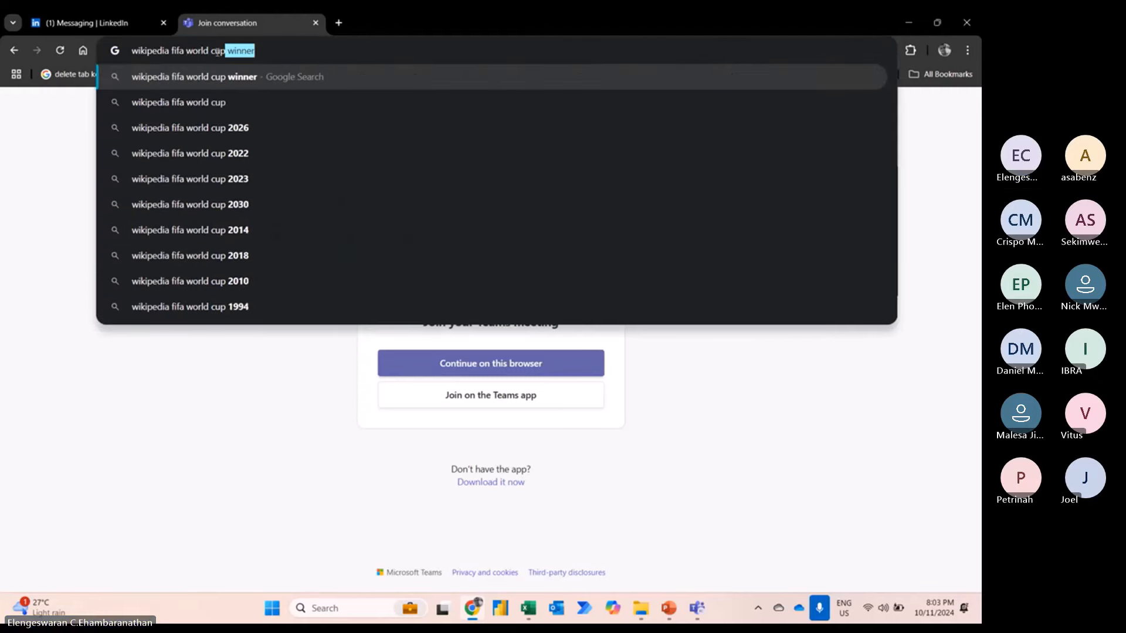
pyautogui.press('Delete')
pyautogui.press('Return')
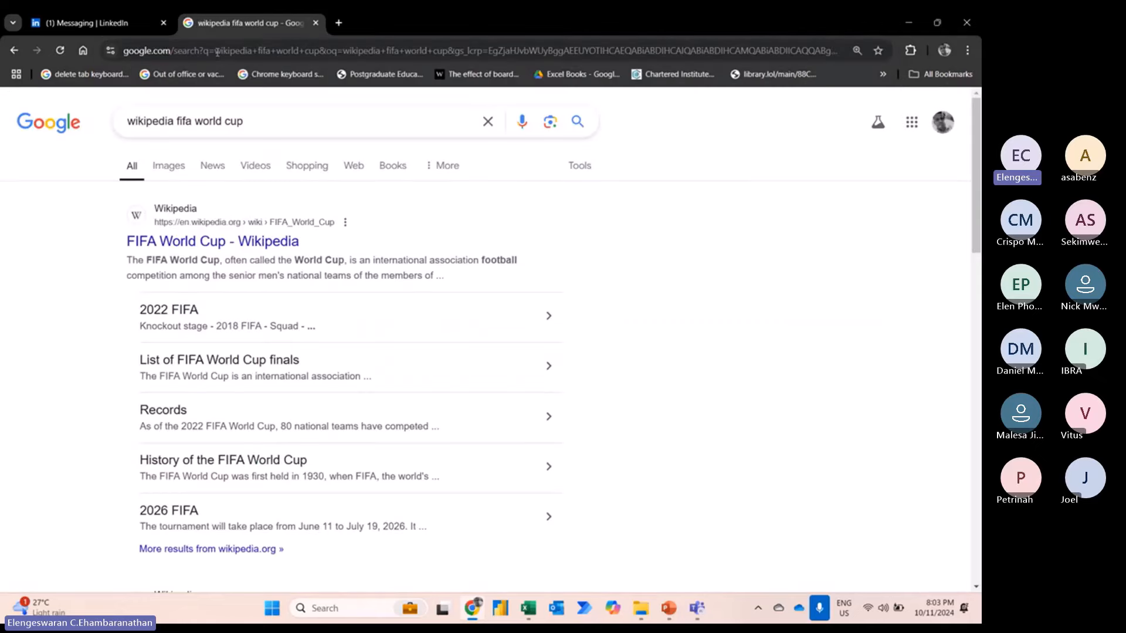
pyautogui.click(176, 244)
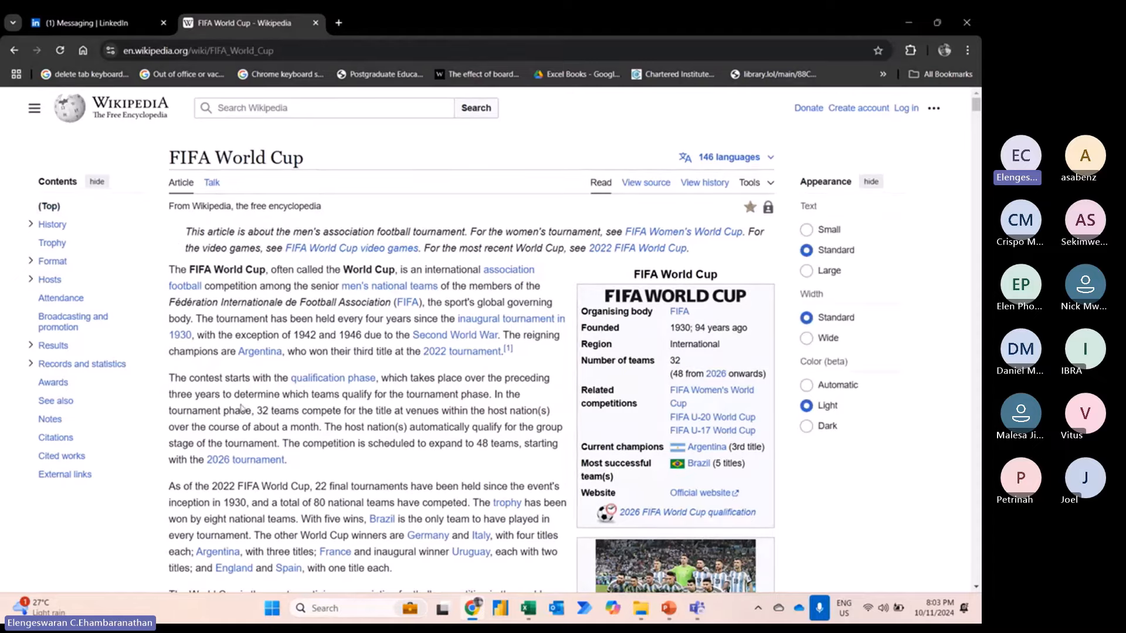
# - Find the Results table listing the champions, scores and runners-up in the FIFA World Cup article
pyautogui.scroll(-3, 242, 408)
pyautogui.scroll(-20, 242, 409)
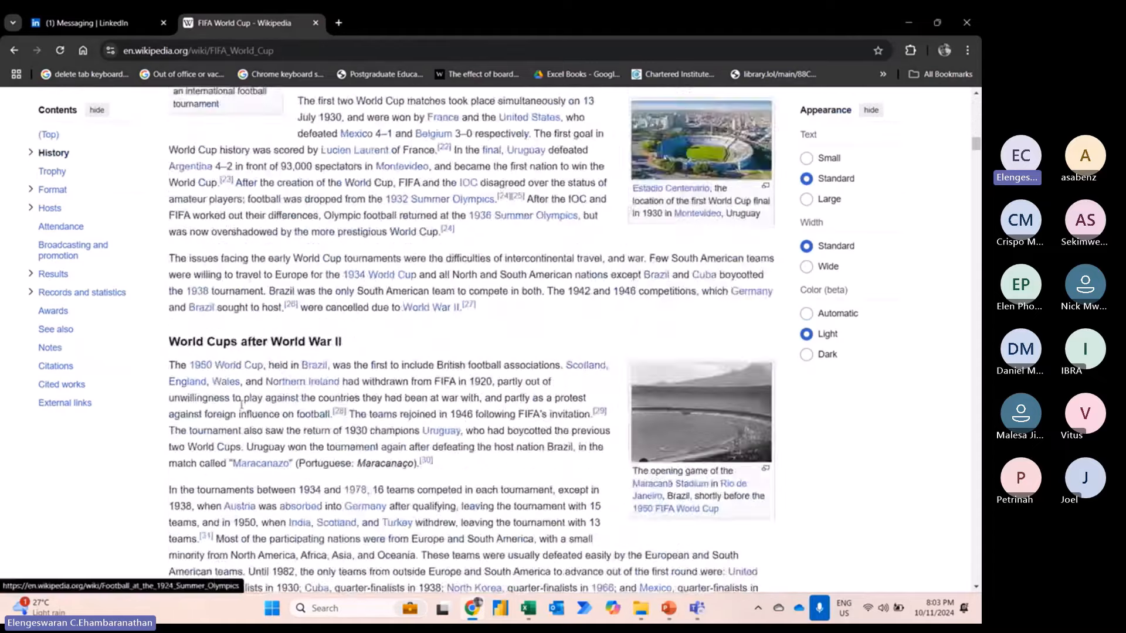
pyautogui.scroll(-20, 242, 409)
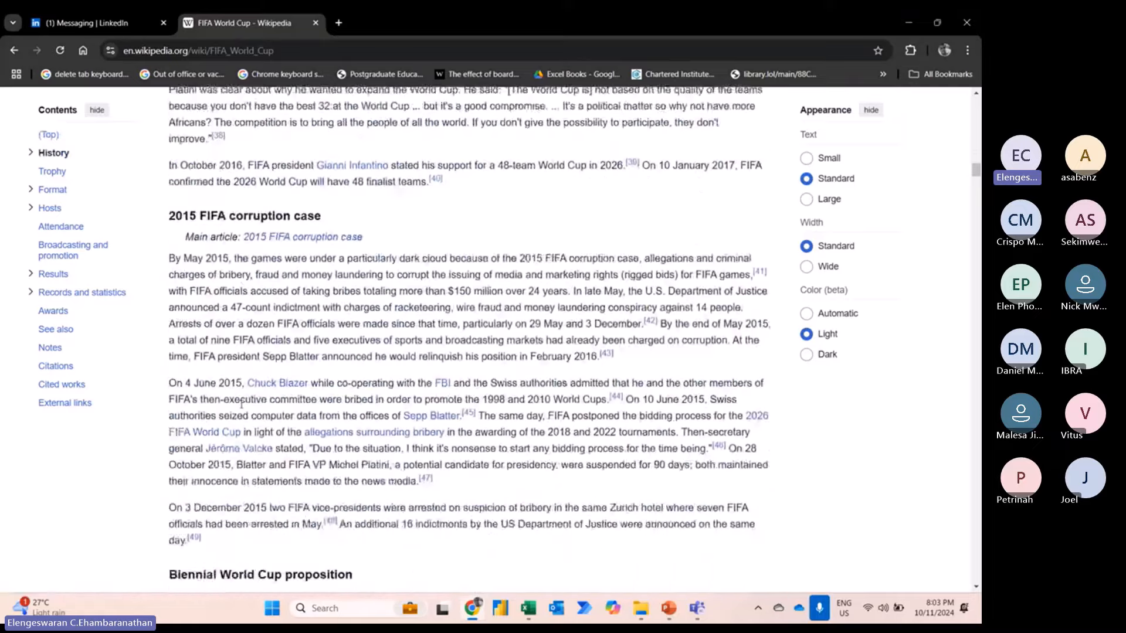
pyautogui.scroll(-20, 241, 405)
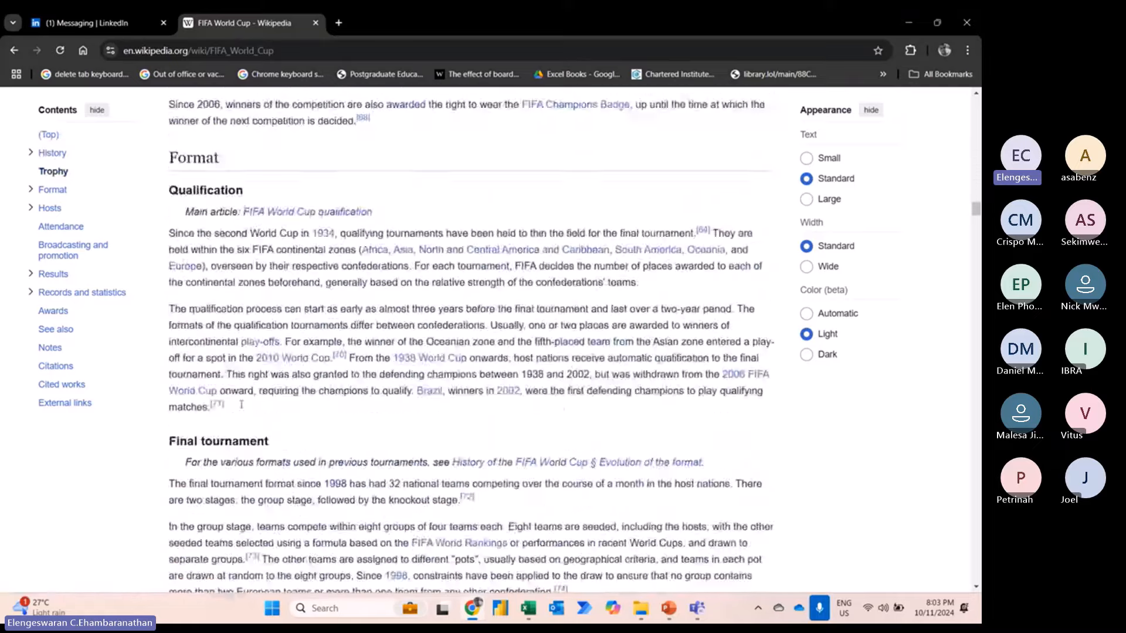
pyautogui.scroll(-20, 241, 405)
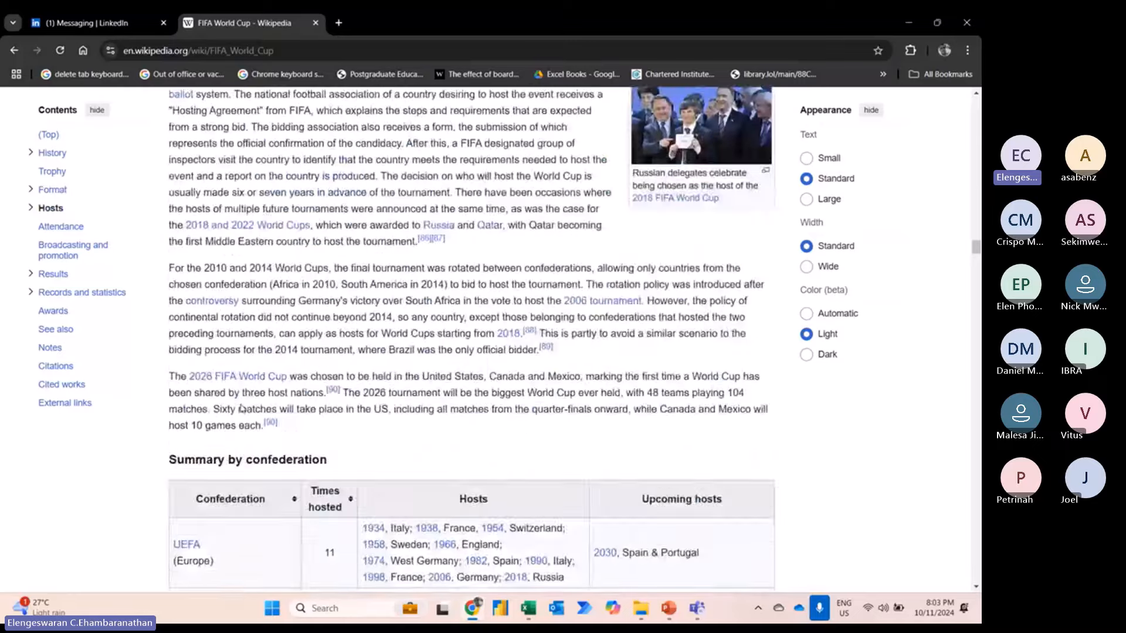
pyautogui.scroll(-15, 242, 408)
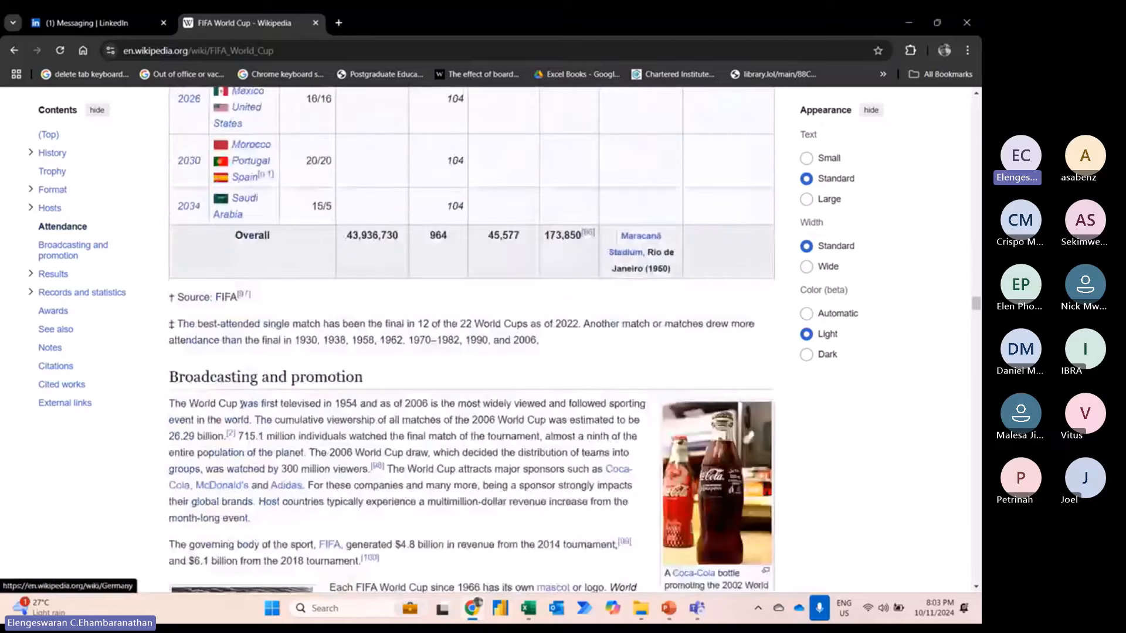
pyautogui.scroll(-12, 242, 405)
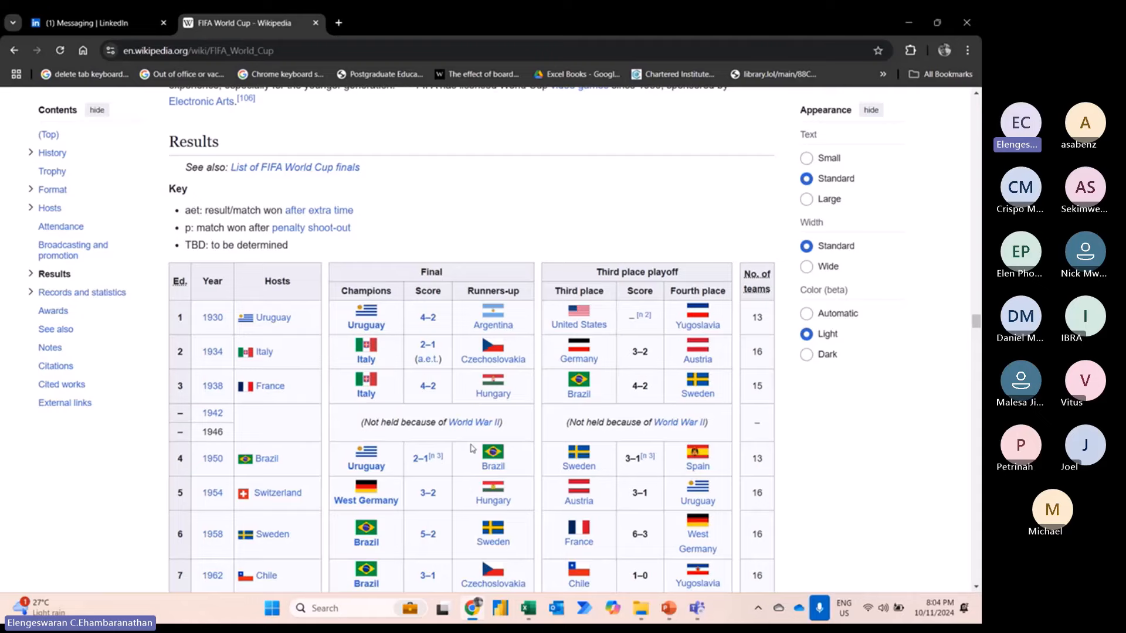
# - Switch to Excel and check the Microsoft 365 product and version information for the account, returning to the blank workbook
pyautogui.click(528, 608)
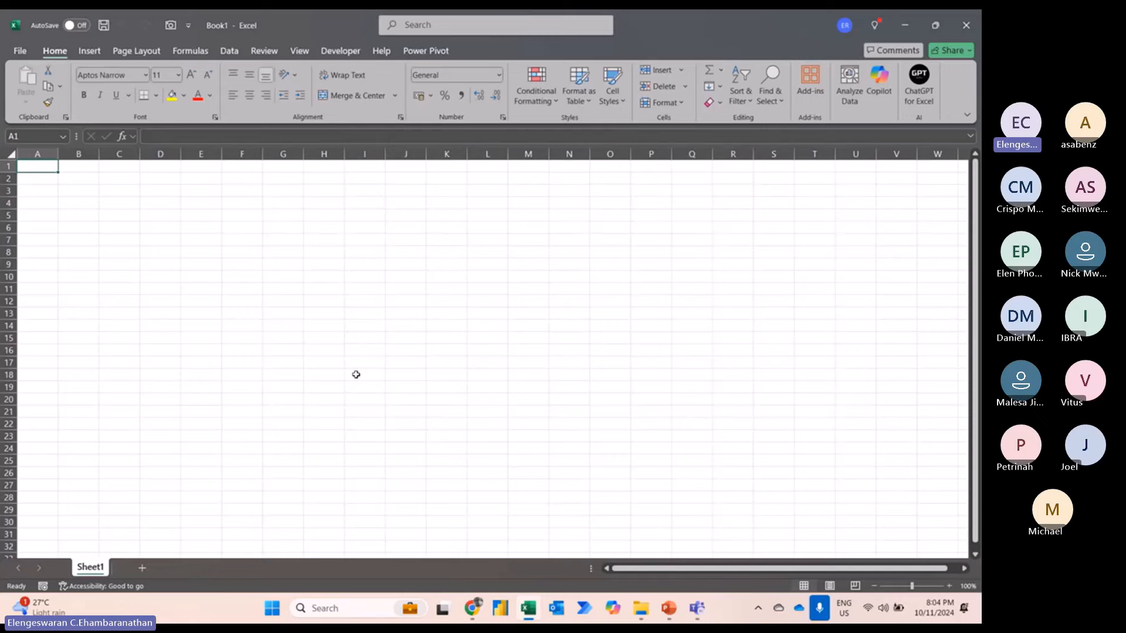
pyautogui.click(21, 51)
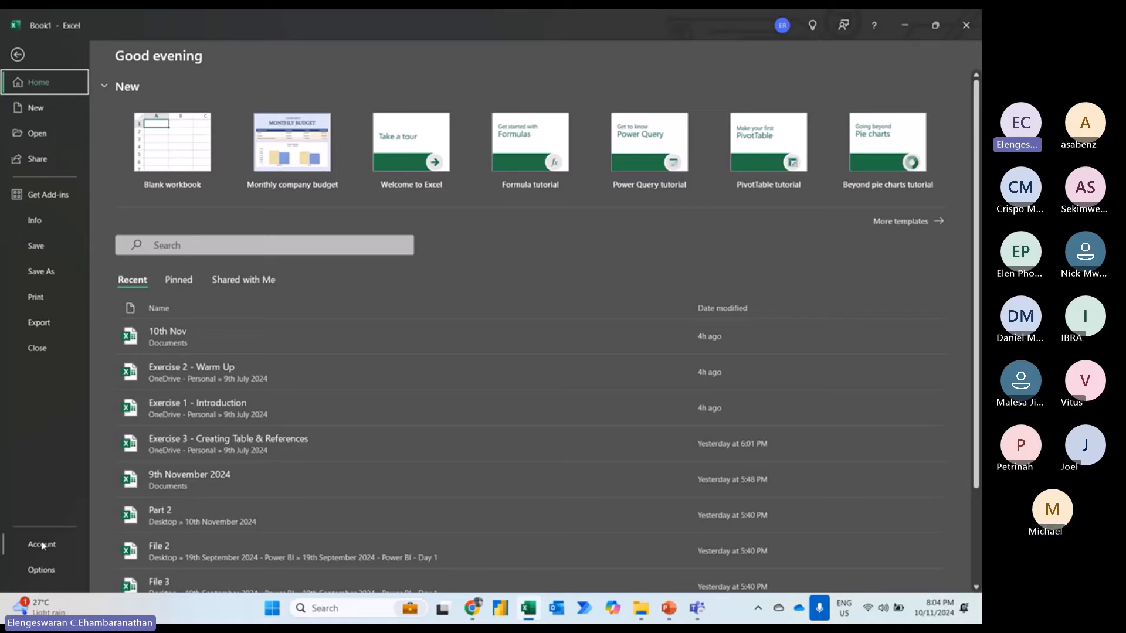
pyautogui.click(42, 544)
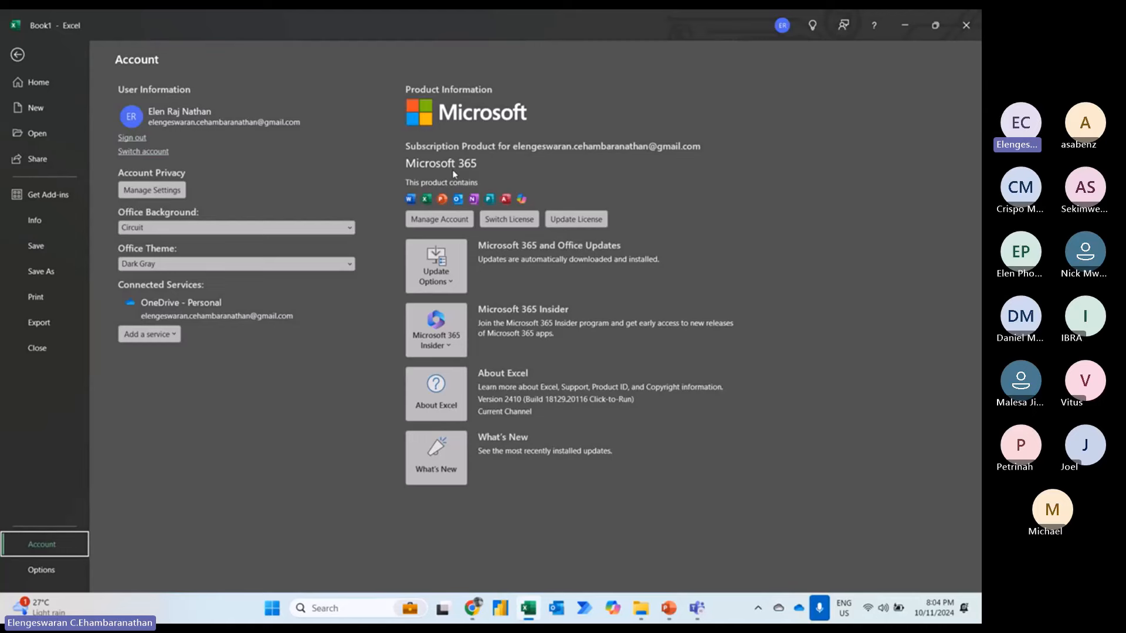
pyautogui.press('Escape')
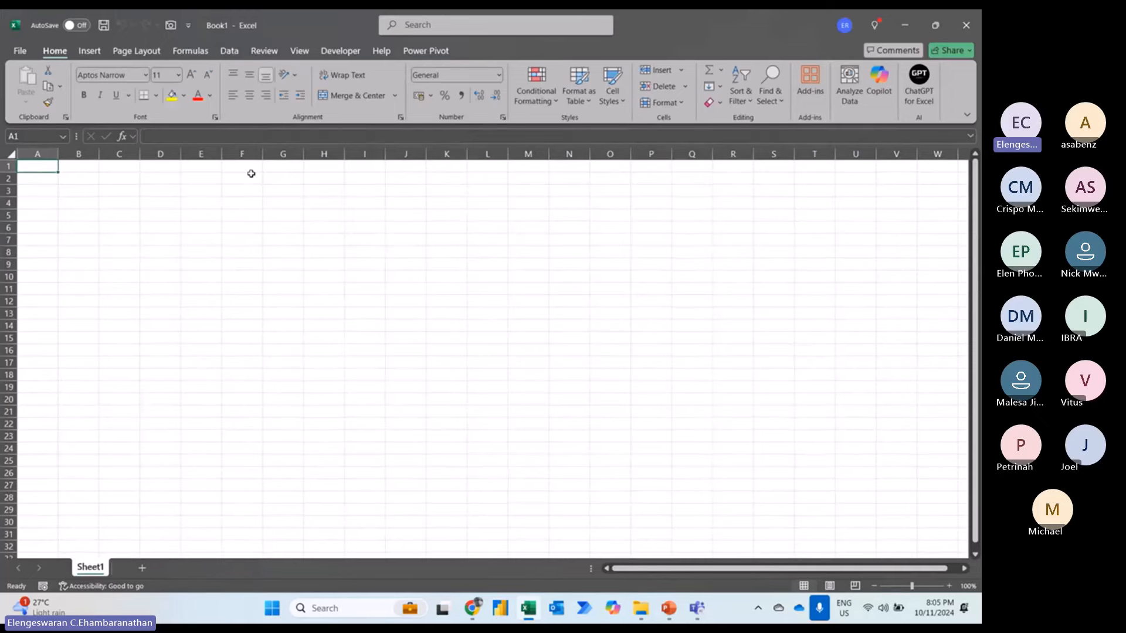
pyautogui.click(233, 53)
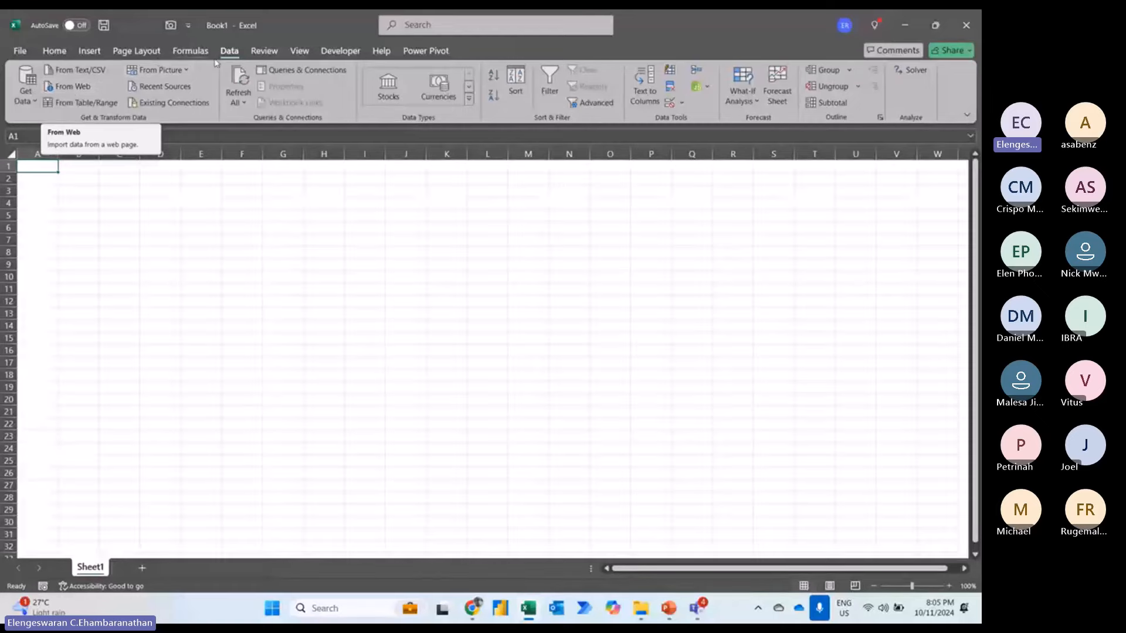
pyautogui.click(76, 91)
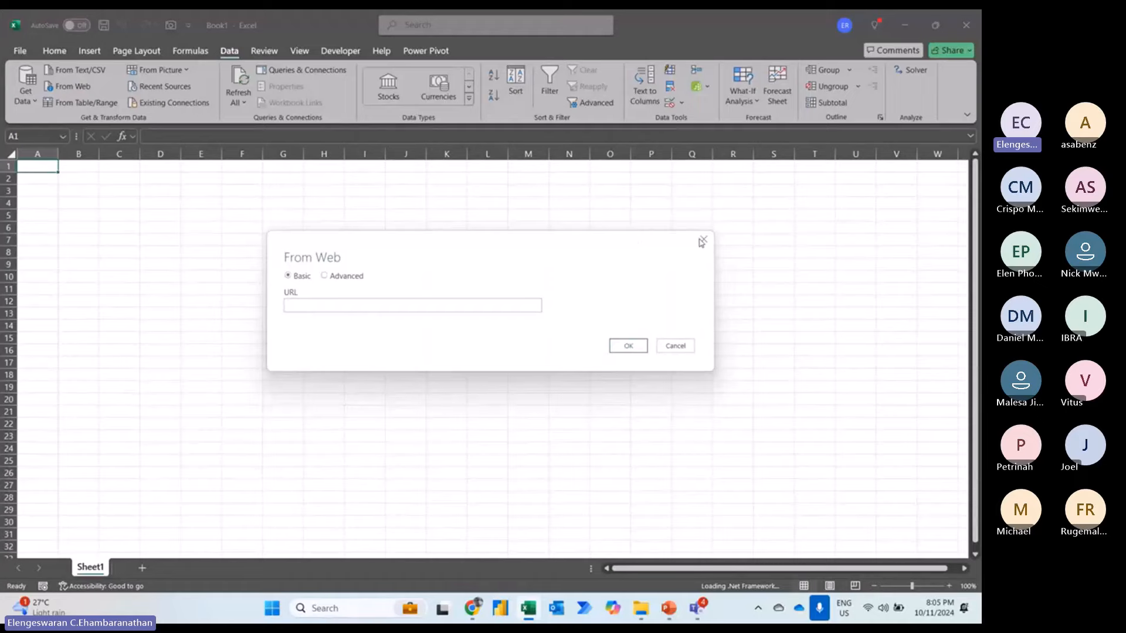
pyautogui.click(703, 239)
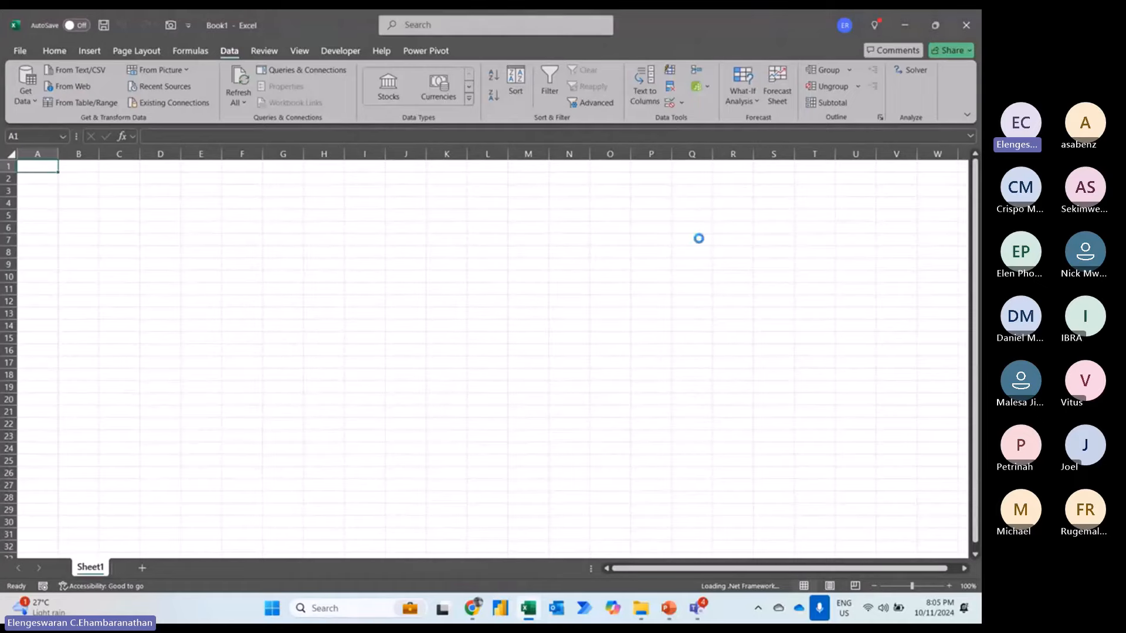
pyautogui.click(475, 615)
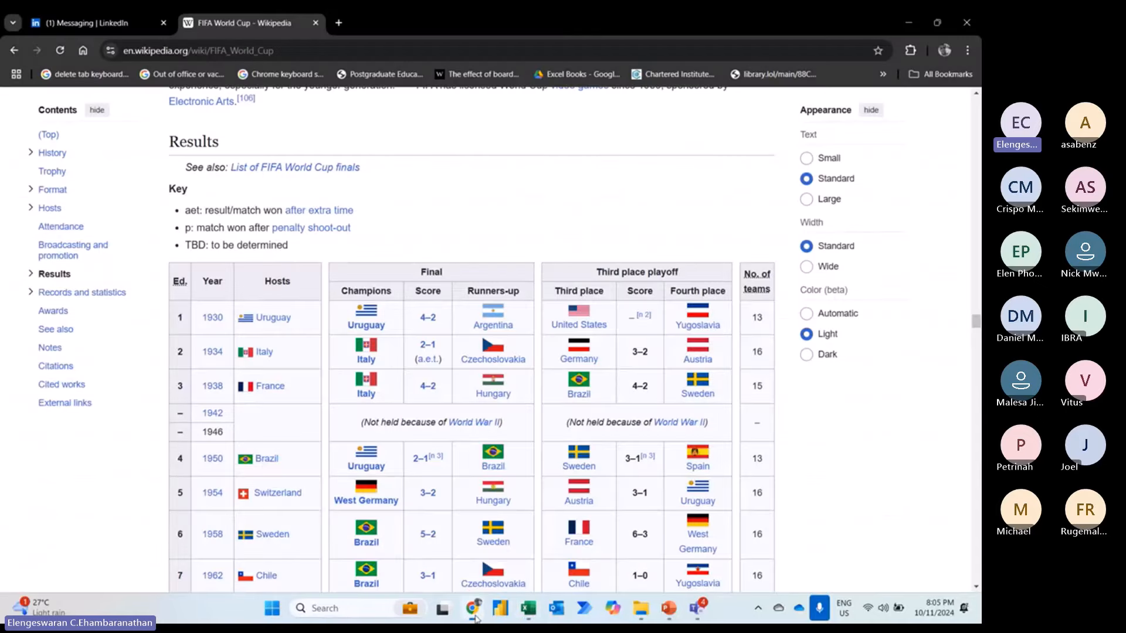
pyautogui.click(278, 53)
pyautogui.hotkey('ctrl', 'c')
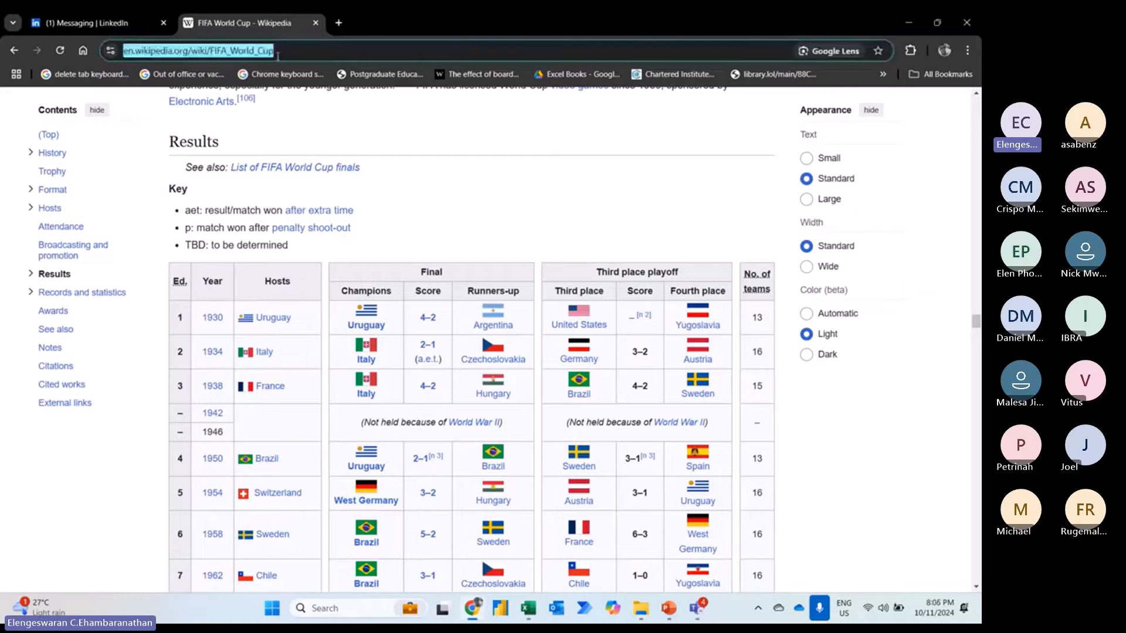
pyautogui.hotkey('alt', 'Tab')
pyautogui.click(68, 87)
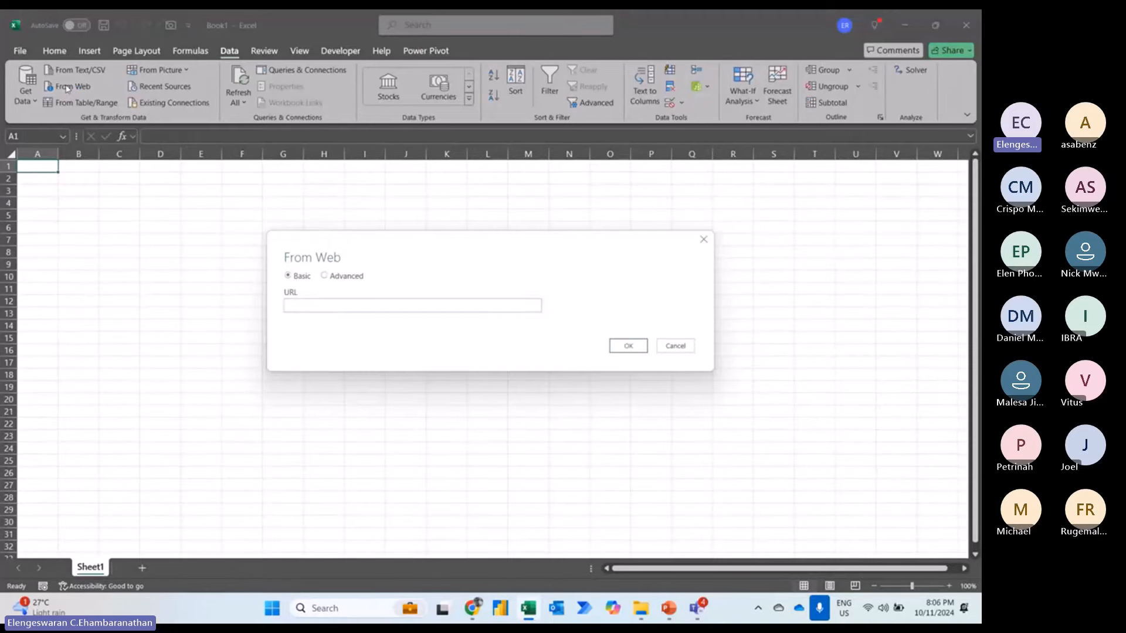
pyautogui.hotkey('ctrl', 'v')
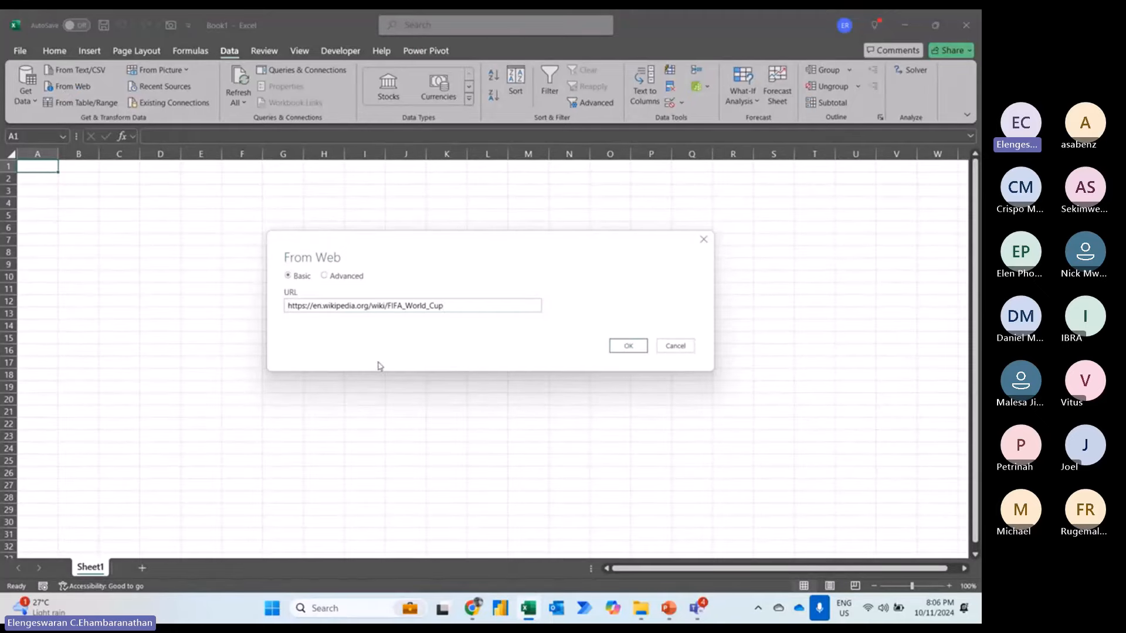
pyautogui.click(618, 346)
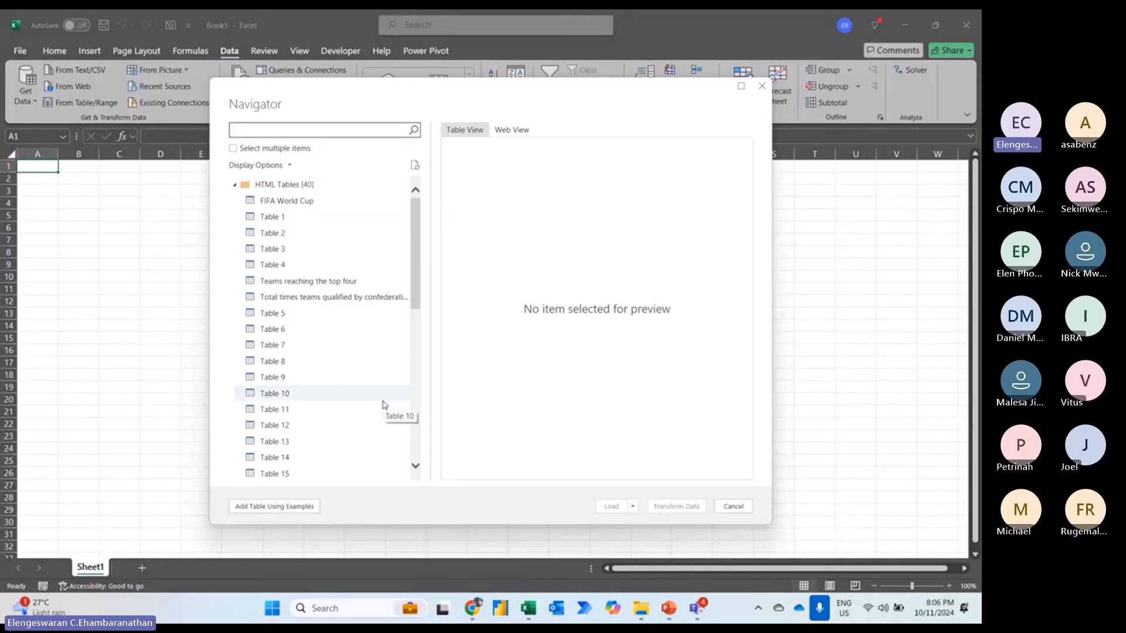
# - Preview the page's unnamed HTML tables, from Table 12 through Table 34, to look for the World Cup results data
pyautogui.scroll(-7, 345, 388)
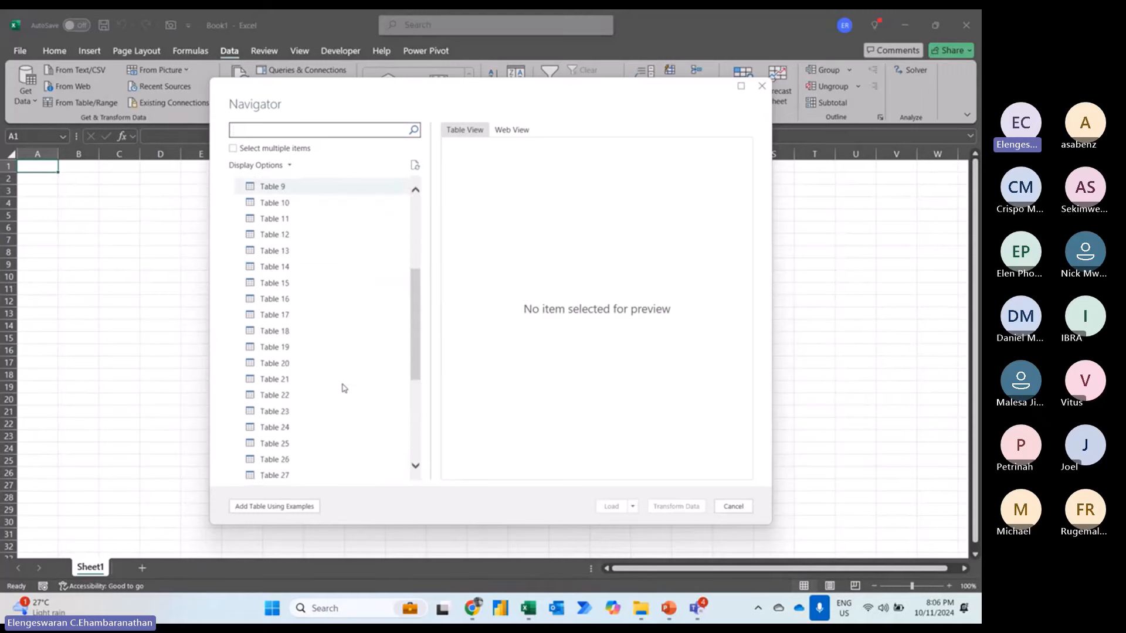
pyautogui.scroll(-2, 344, 388)
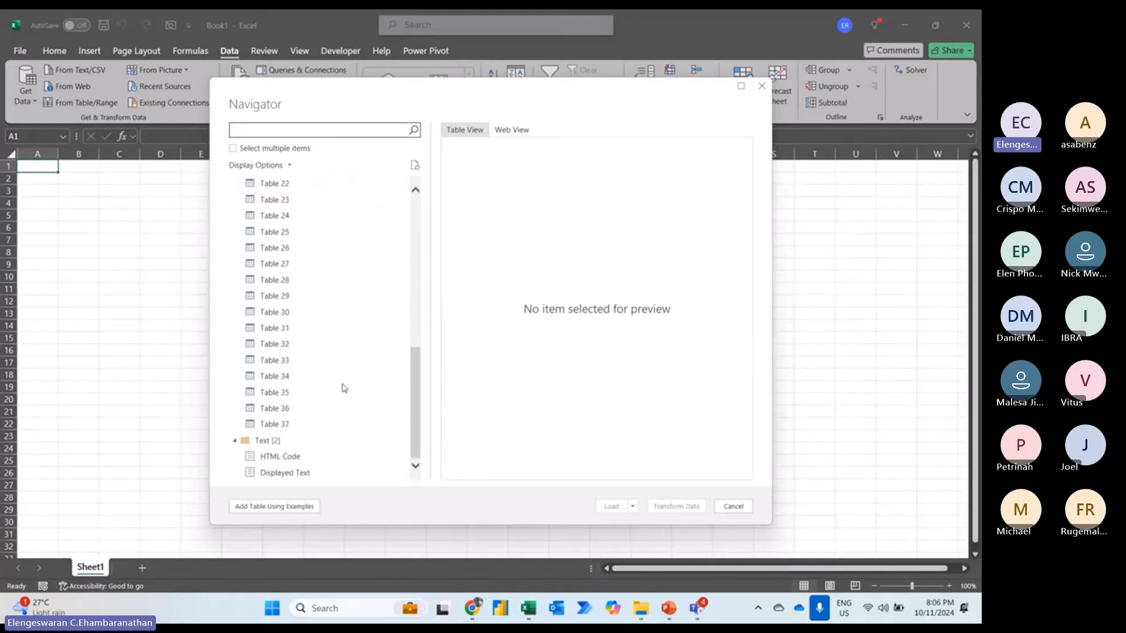
pyautogui.scroll(3, 344, 389)
pyautogui.scroll(4, 344, 388)
pyautogui.click(305, 267)
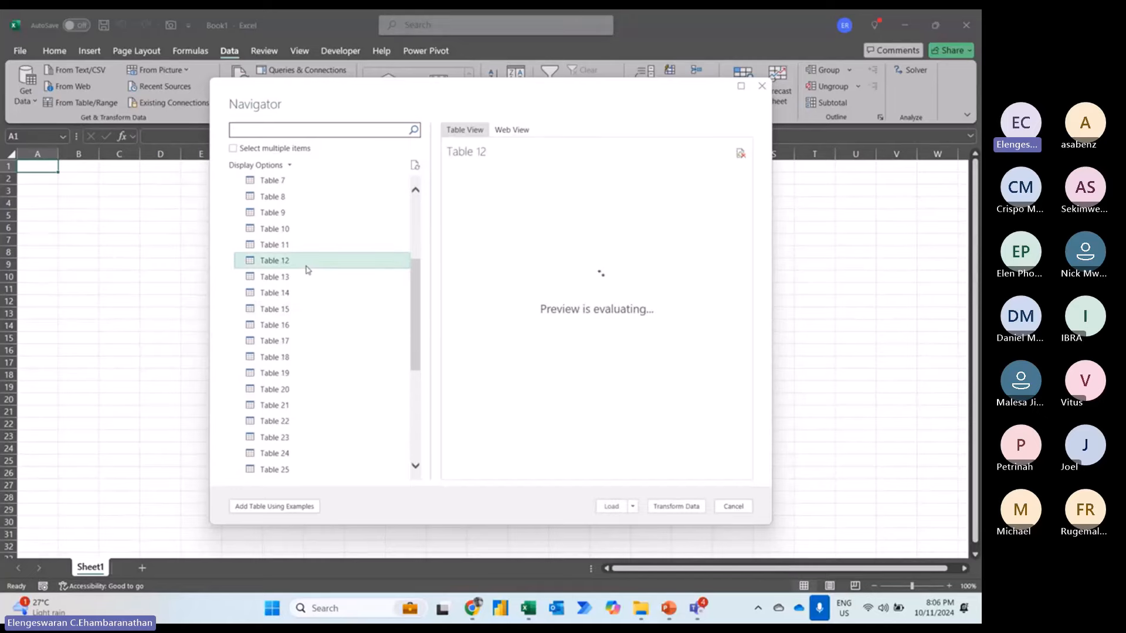
pyautogui.click(290, 293)
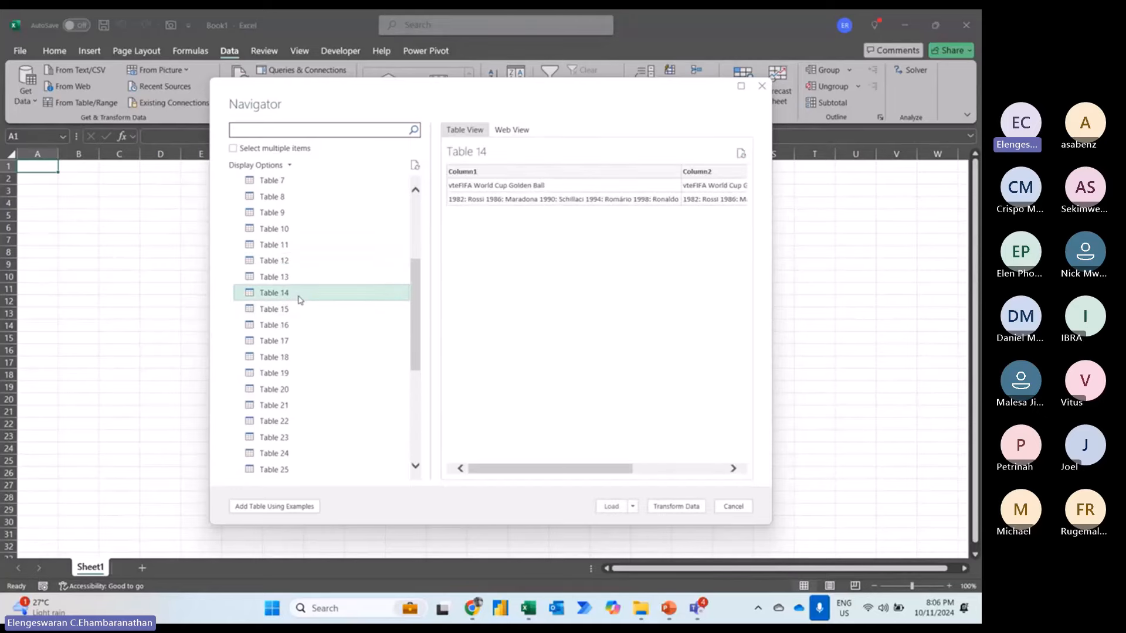
pyautogui.scroll(-3, 297, 300)
pyautogui.click(296, 340)
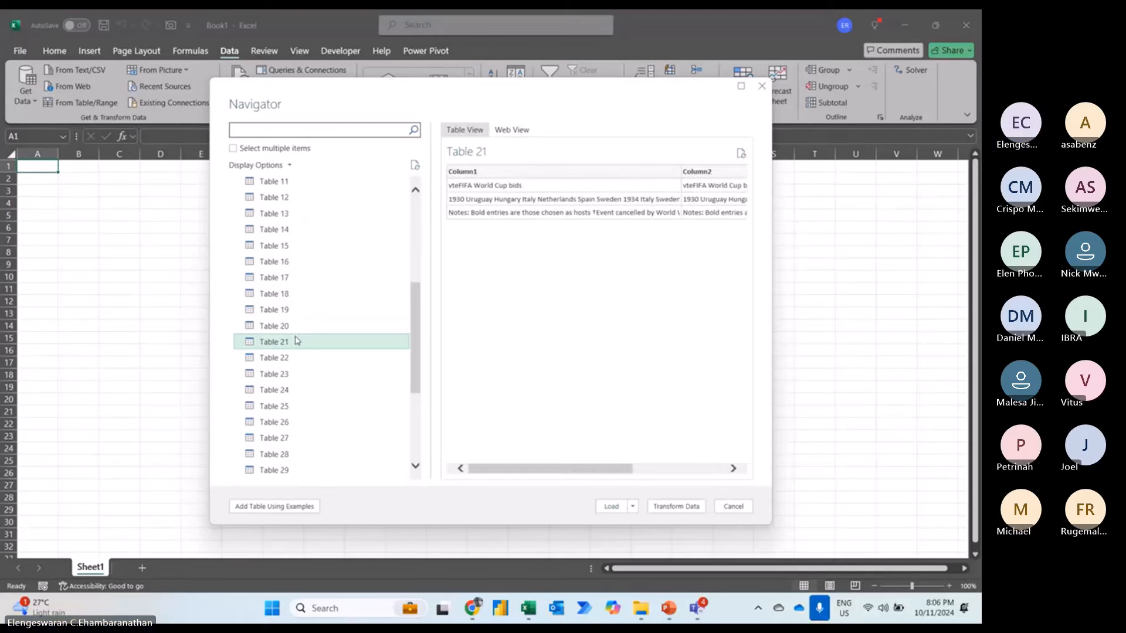
pyautogui.click(295, 374)
pyautogui.scroll(-4, 295, 376)
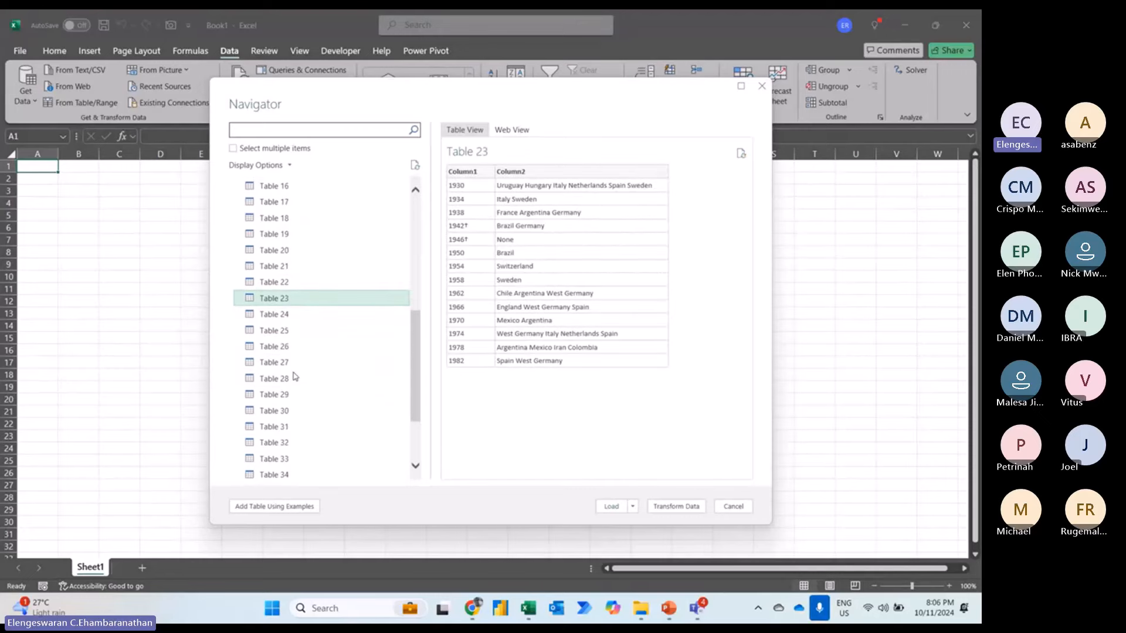
pyautogui.click(283, 329)
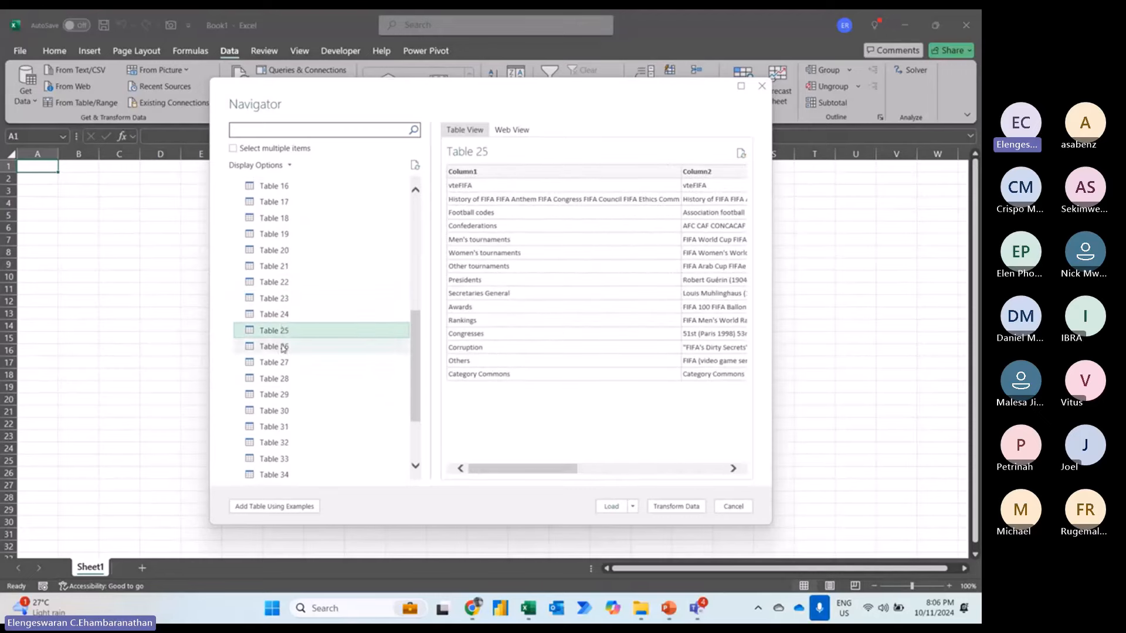
pyautogui.click(283, 347)
pyautogui.click(281, 363)
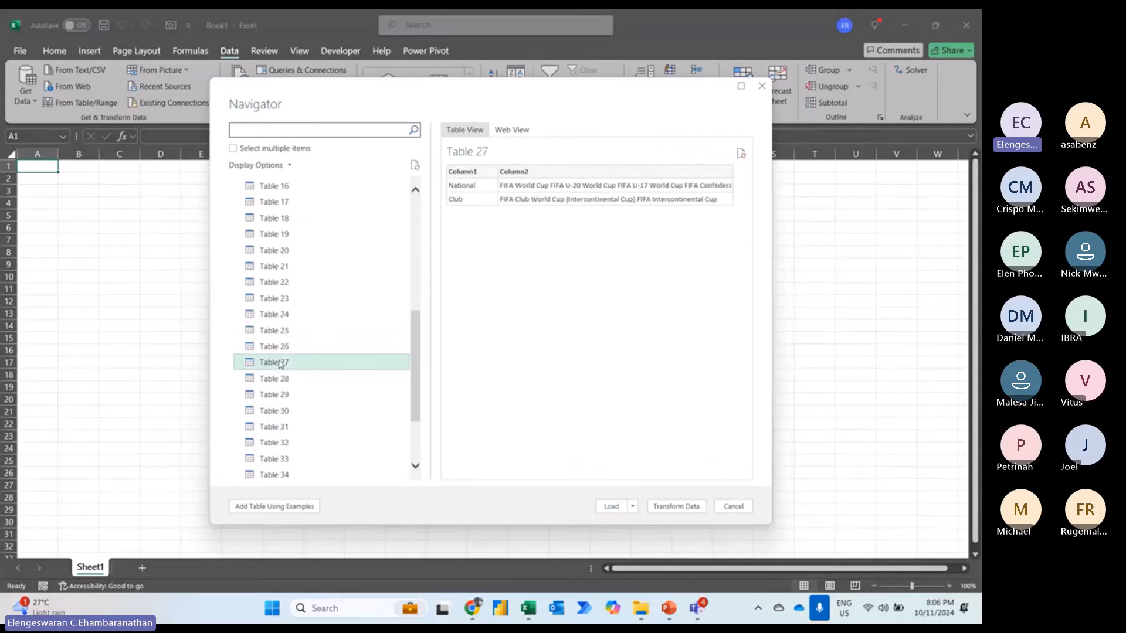
pyautogui.click(279, 380)
pyautogui.click(276, 395)
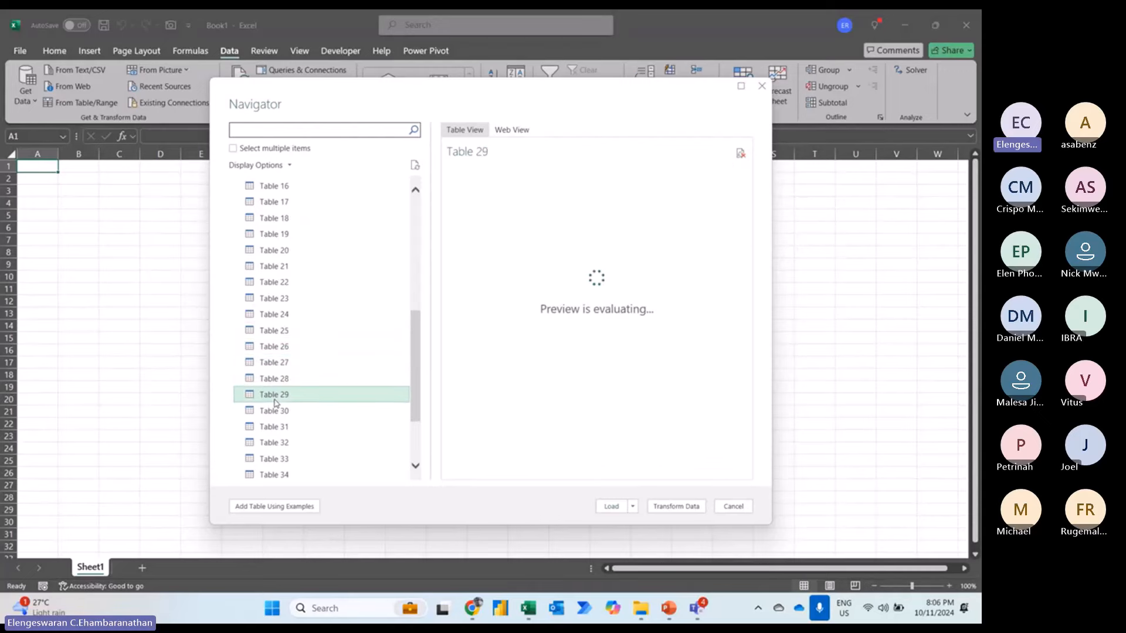
pyautogui.click(274, 425)
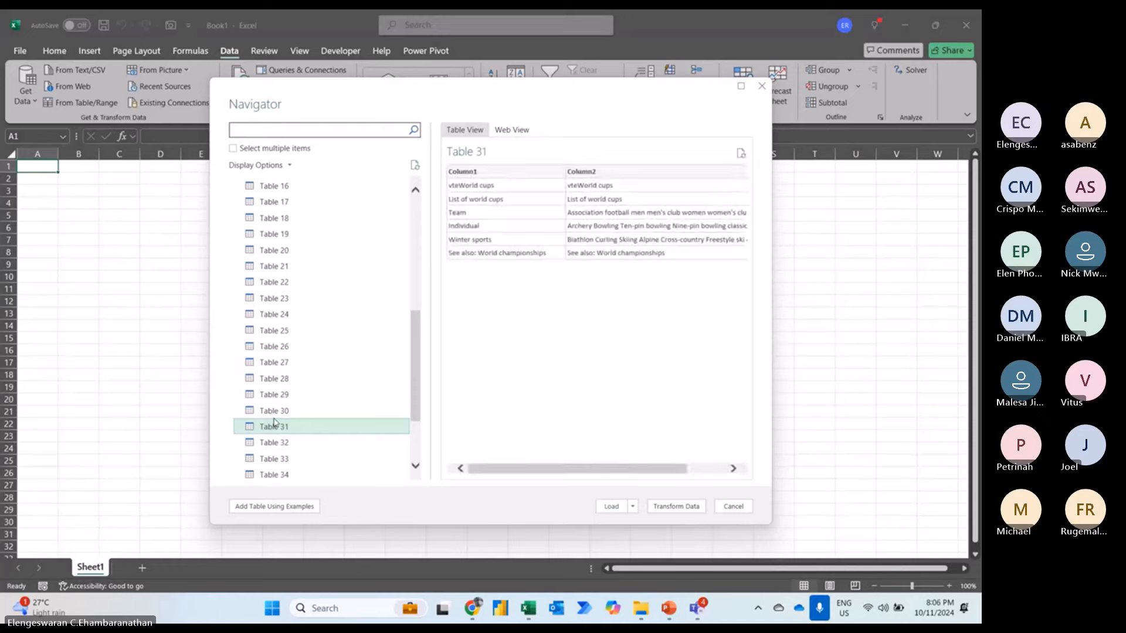
pyautogui.click(274, 415)
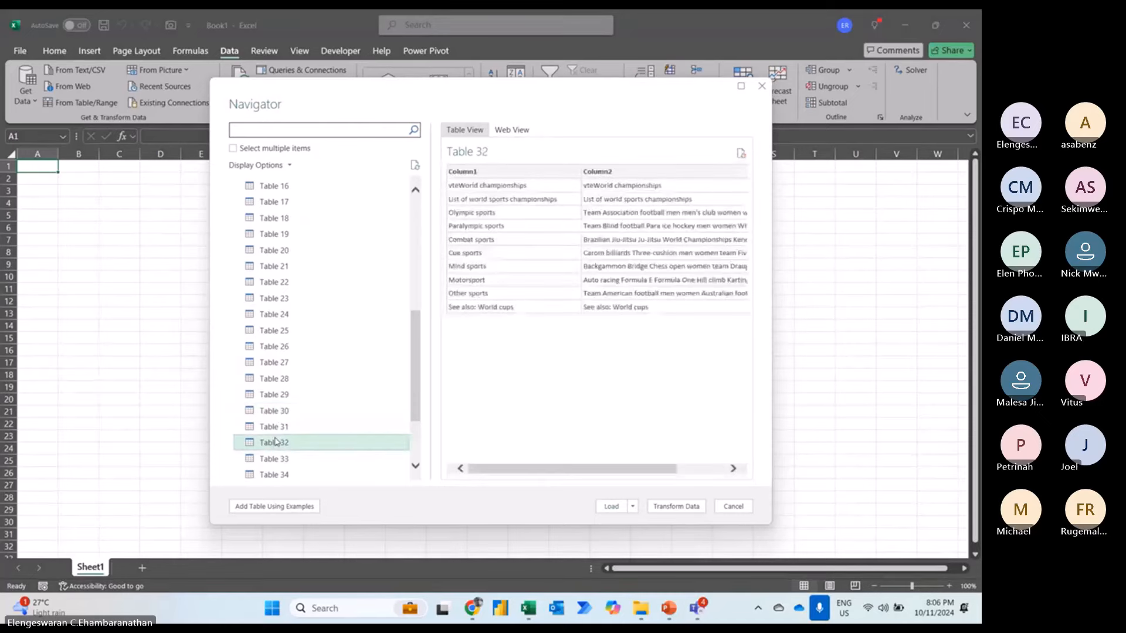
pyautogui.click(277, 460)
pyautogui.click(275, 475)
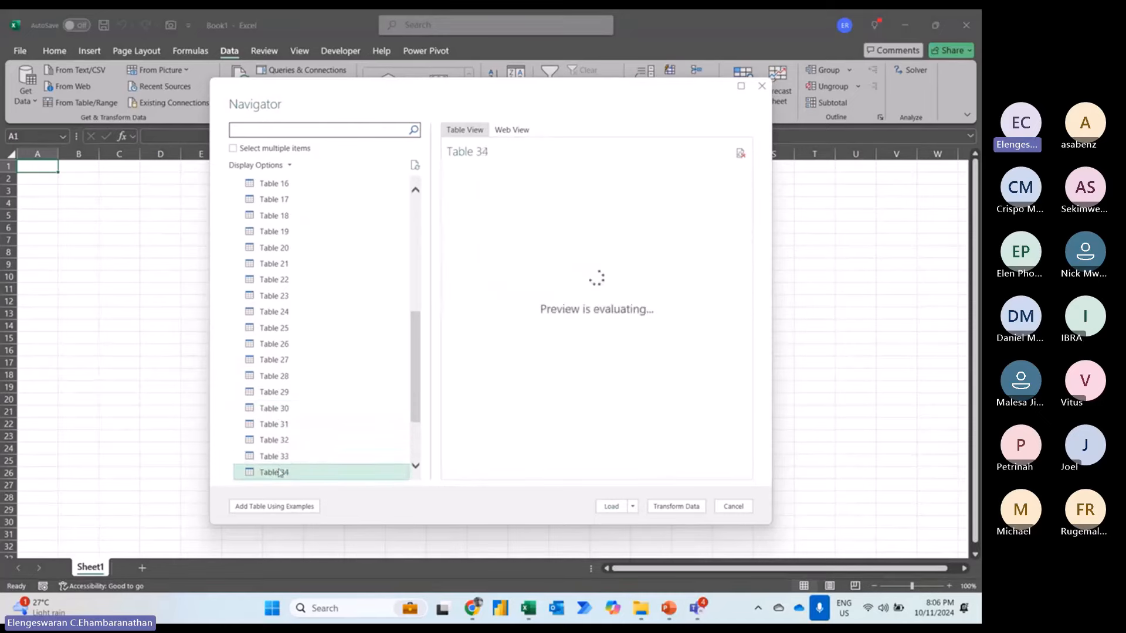
pyautogui.scroll(-2, 281, 322)
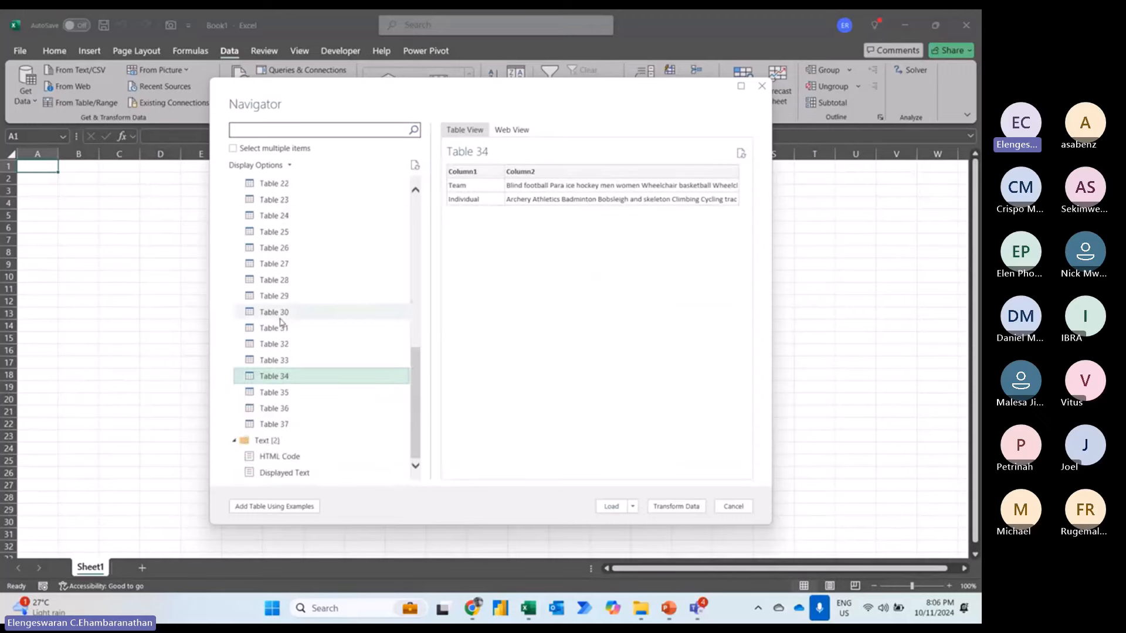
# - Compare the named confederation and top-four tables, and load "Teams reaching the top four" into the workbook
pyautogui.scroll(5, 279, 321)
pyautogui.scroll(3, 281, 227)
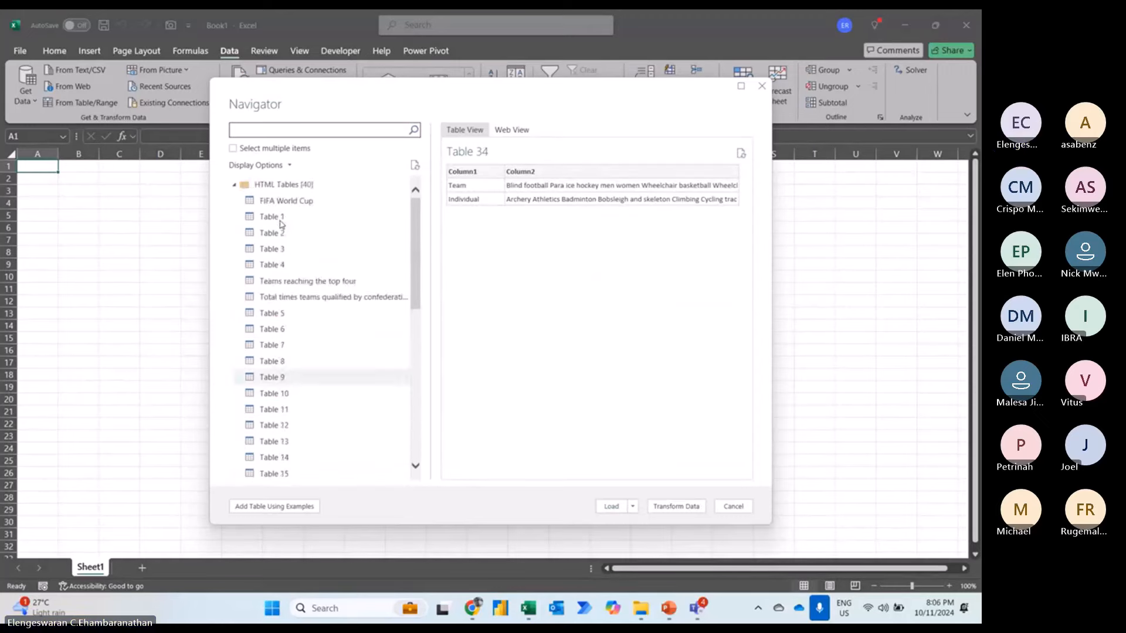
pyautogui.scroll(-1, 279, 252)
pyautogui.scroll(1, 279, 252)
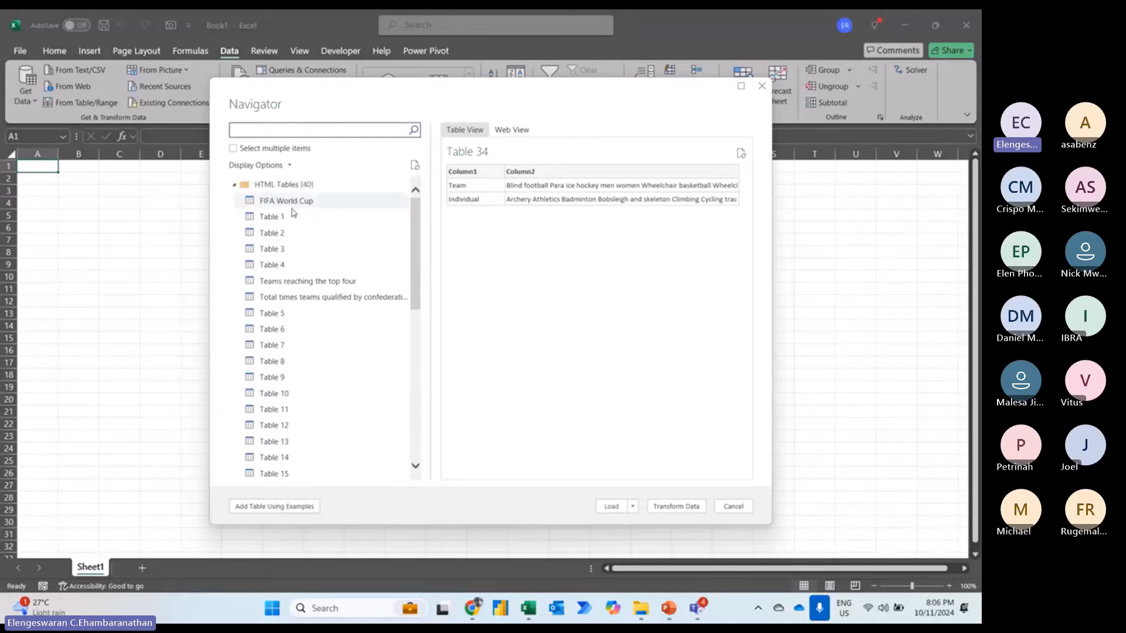
pyautogui.click(292, 281)
pyautogui.click(277, 298)
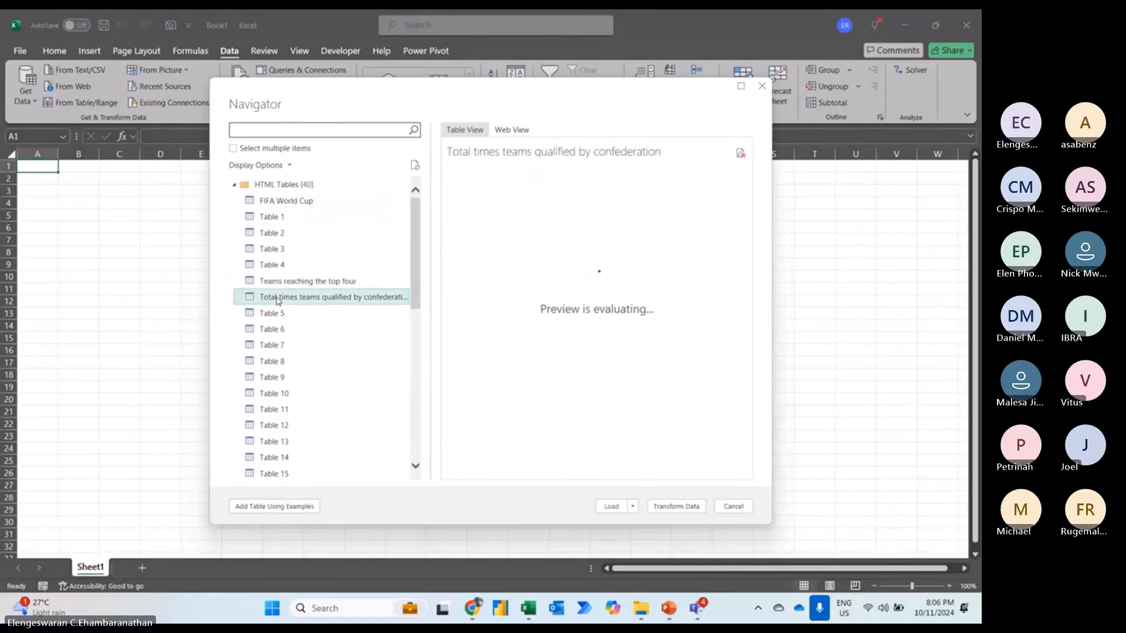
pyautogui.click(276, 285)
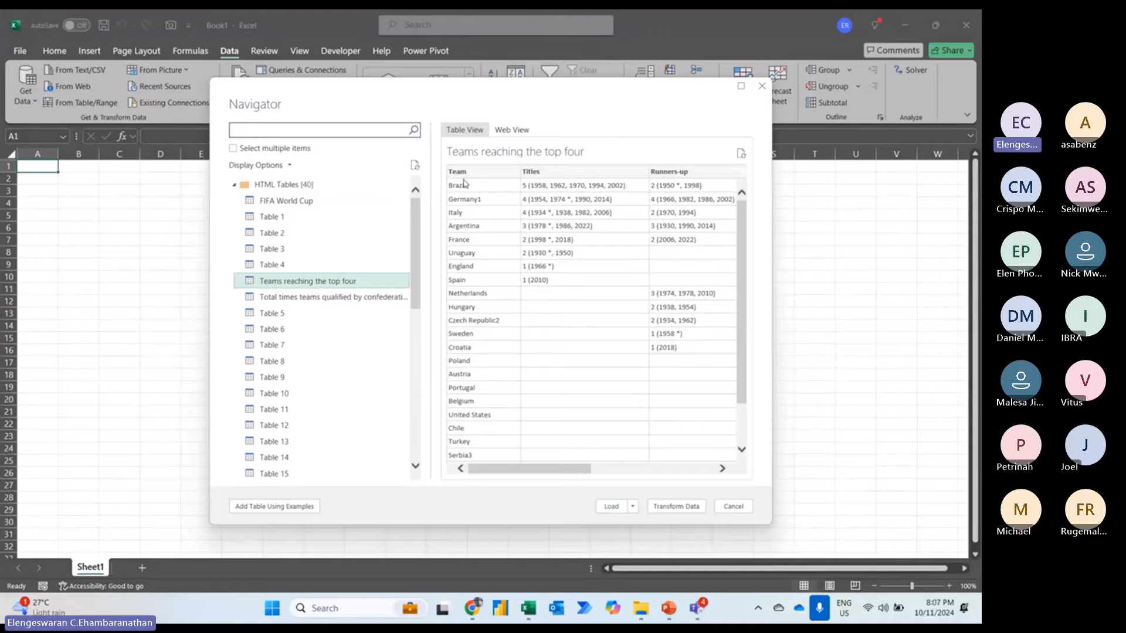
pyautogui.click(607, 507)
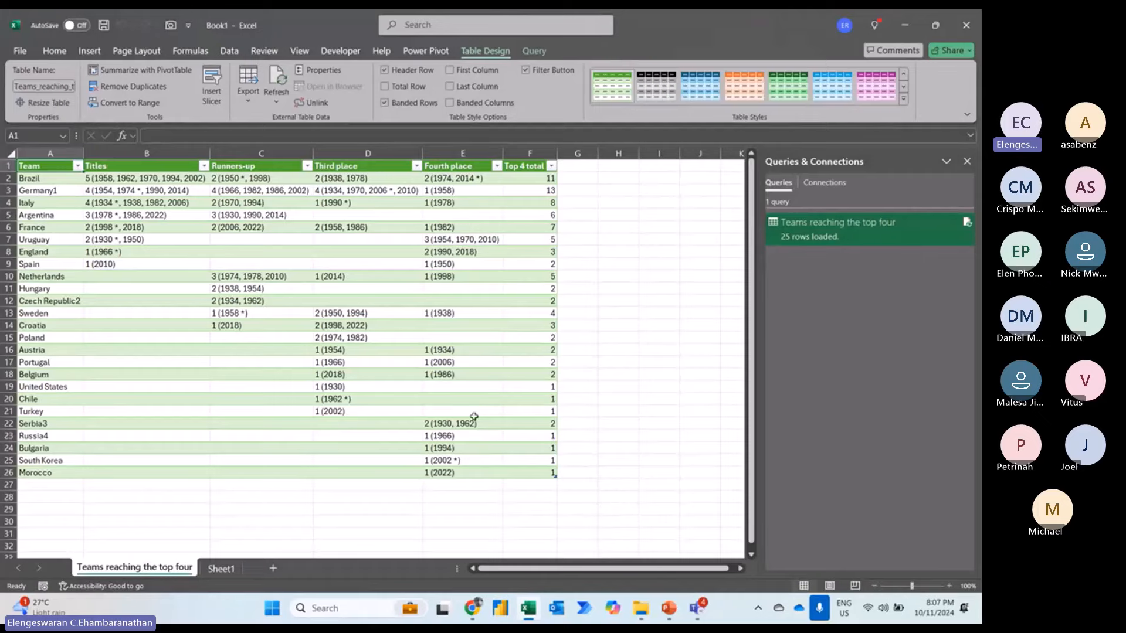
pyautogui.click(230, 53)
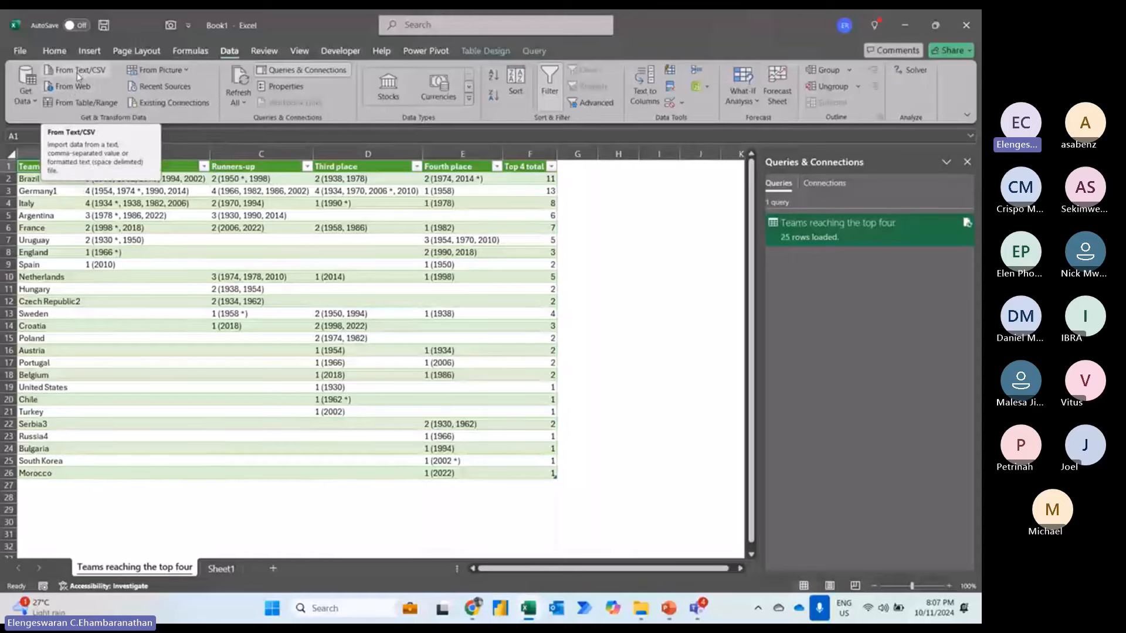
pyautogui.click(26, 94)
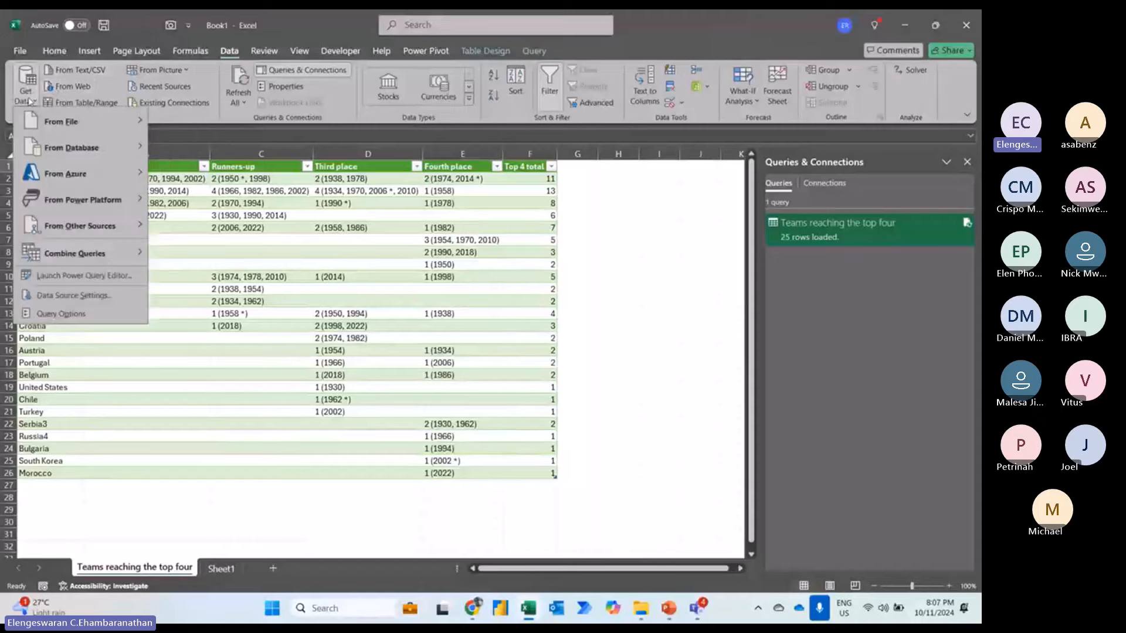
pyautogui.moveTo(61, 131)
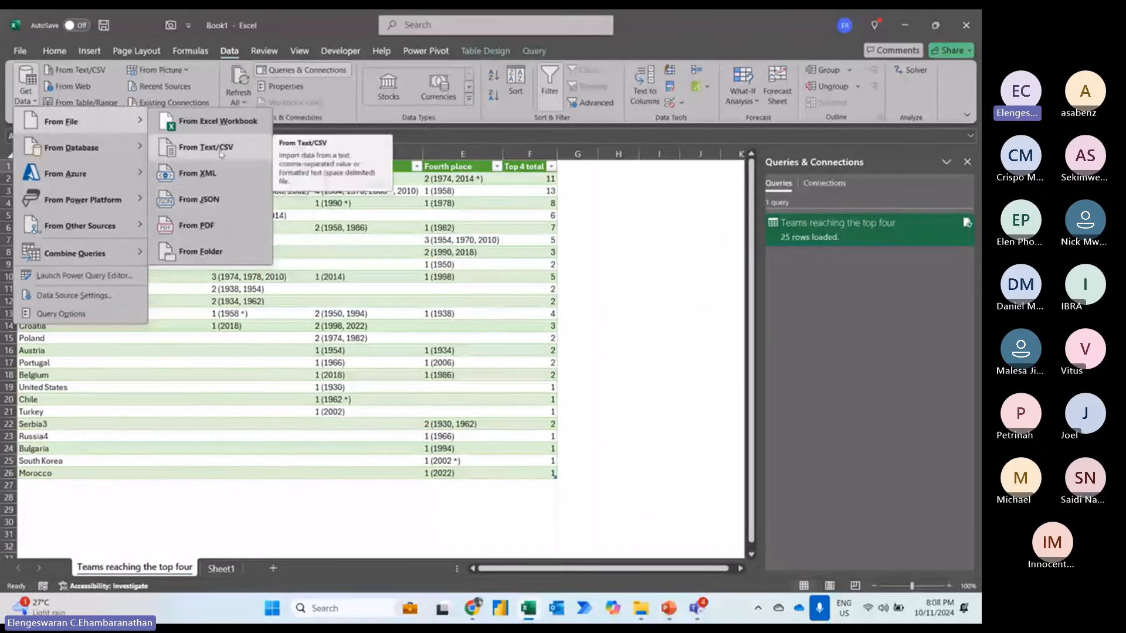
pyautogui.click(297, 189)
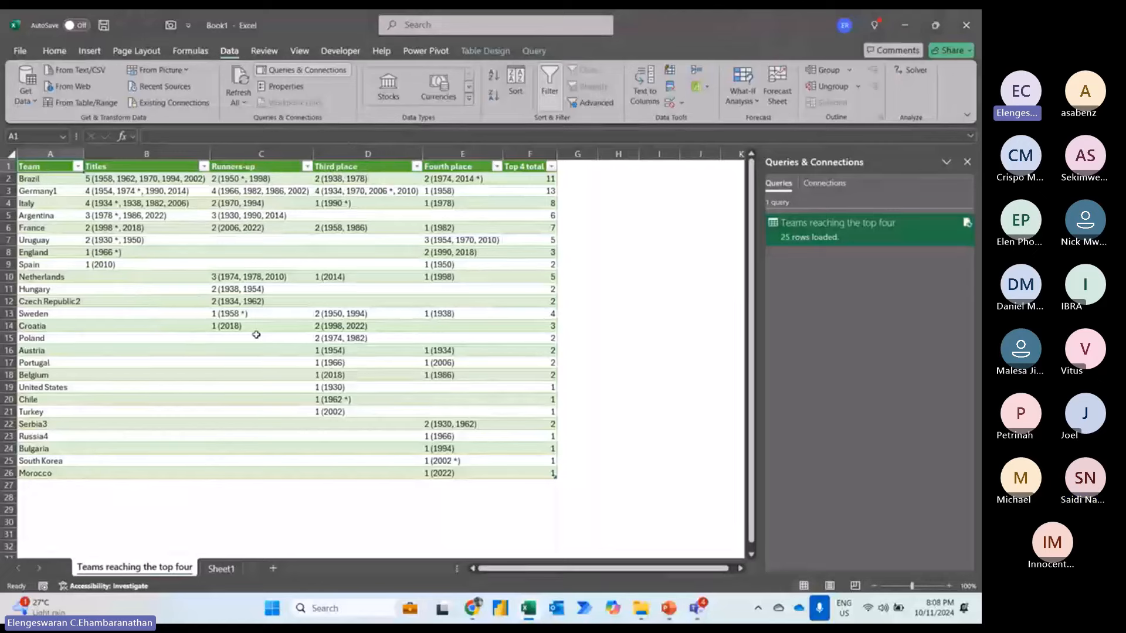
# - Open the Splitting Data text file from the 10th November 2024 folder in Notepad to examine its layout, and return to Excel
pyautogui.click(641, 610)
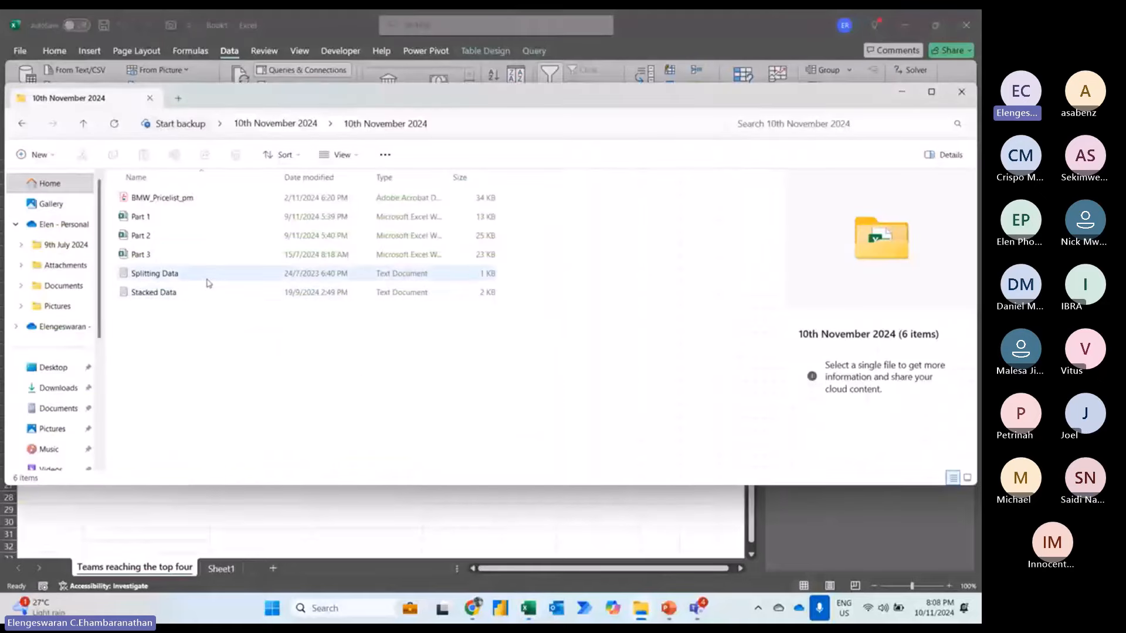
pyautogui.doubleClick(172, 275)
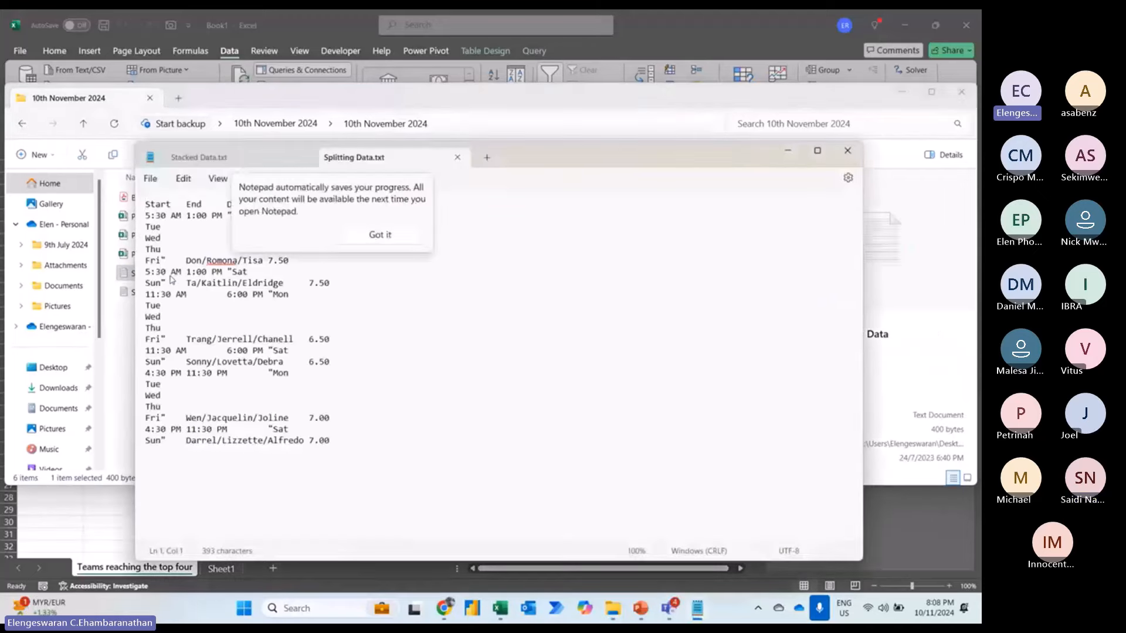
pyautogui.click(375, 355)
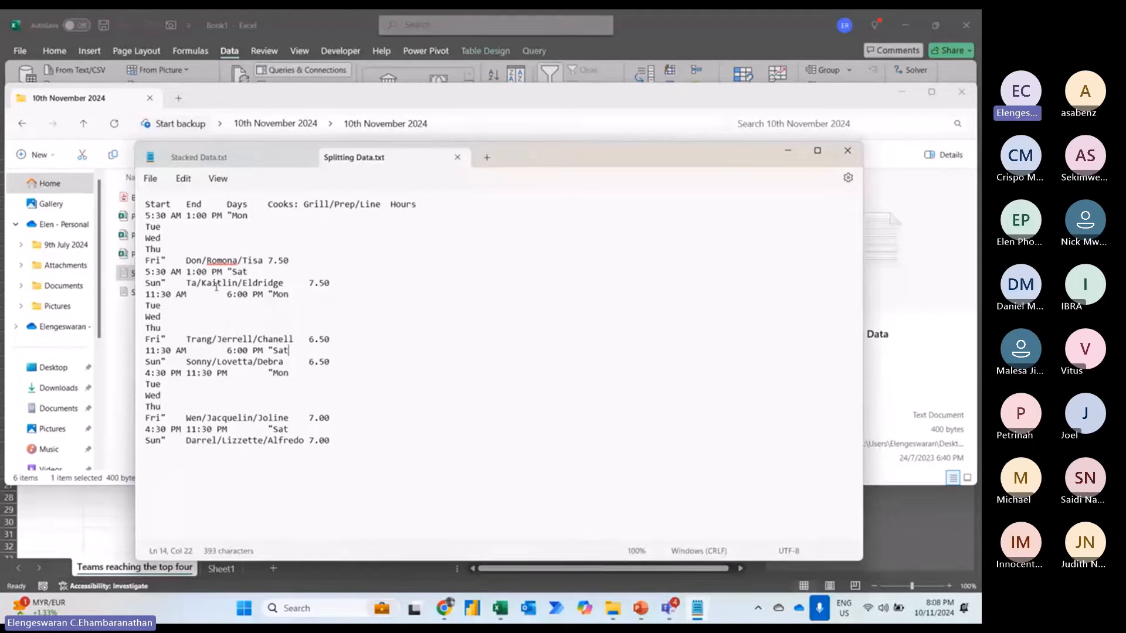
pyautogui.hotkey('alt', 'Tab')
pyautogui.hotkey('alt', 'Tab')
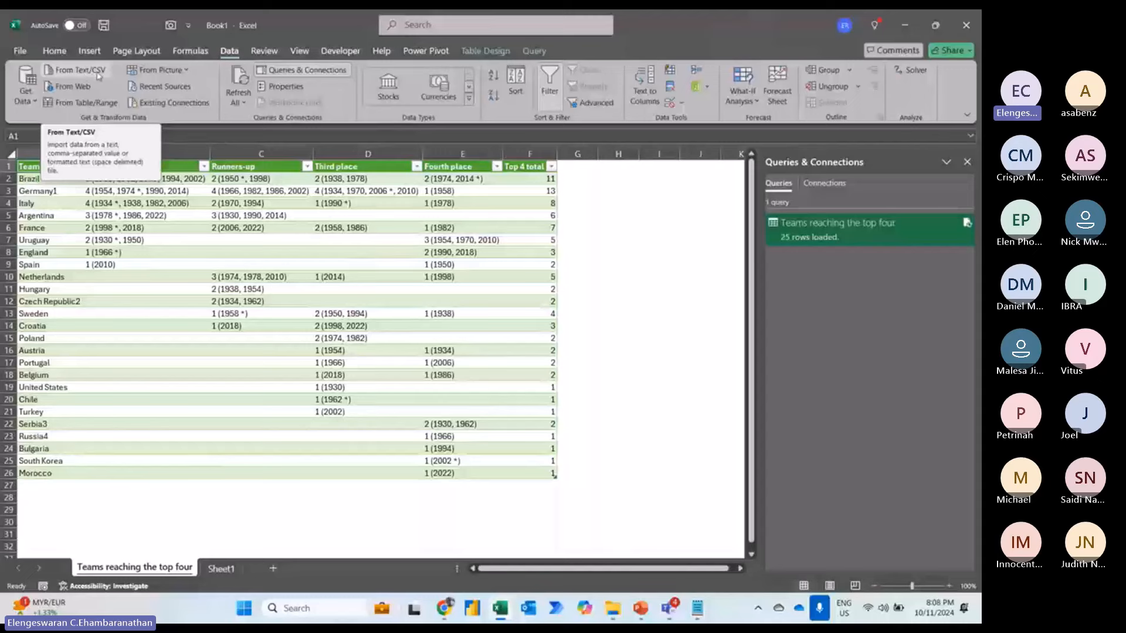
# - Connect to the Splitting Data text file in the desktop's 10th November 2024 folder as a Text/CSV data source
pyautogui.click(25, 94)
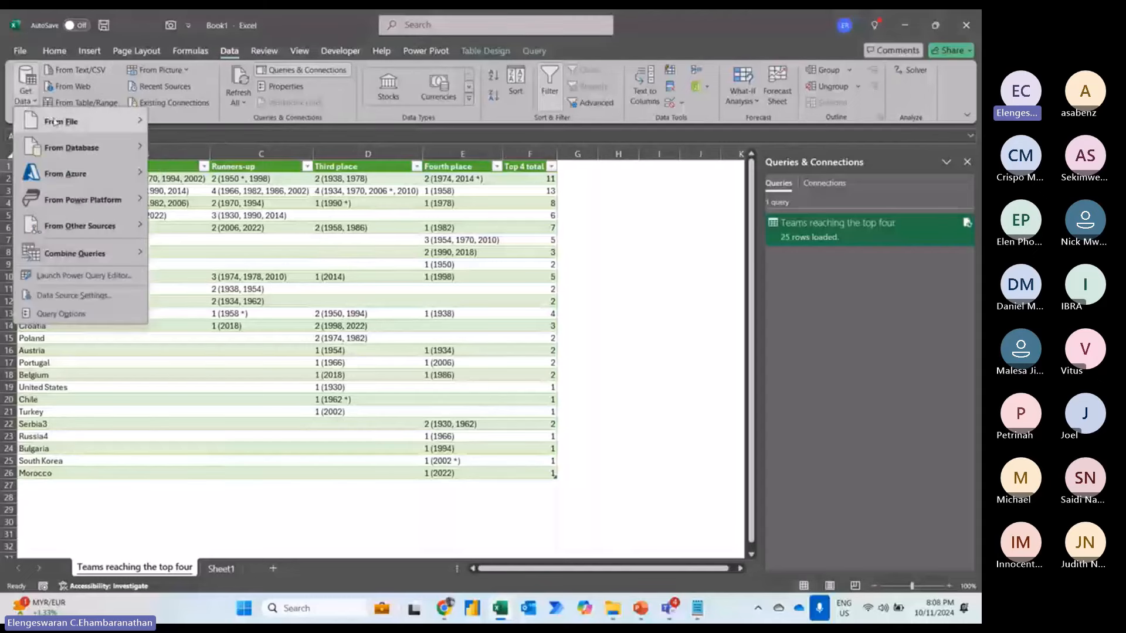
pyautogui.moveTo(54, 122)
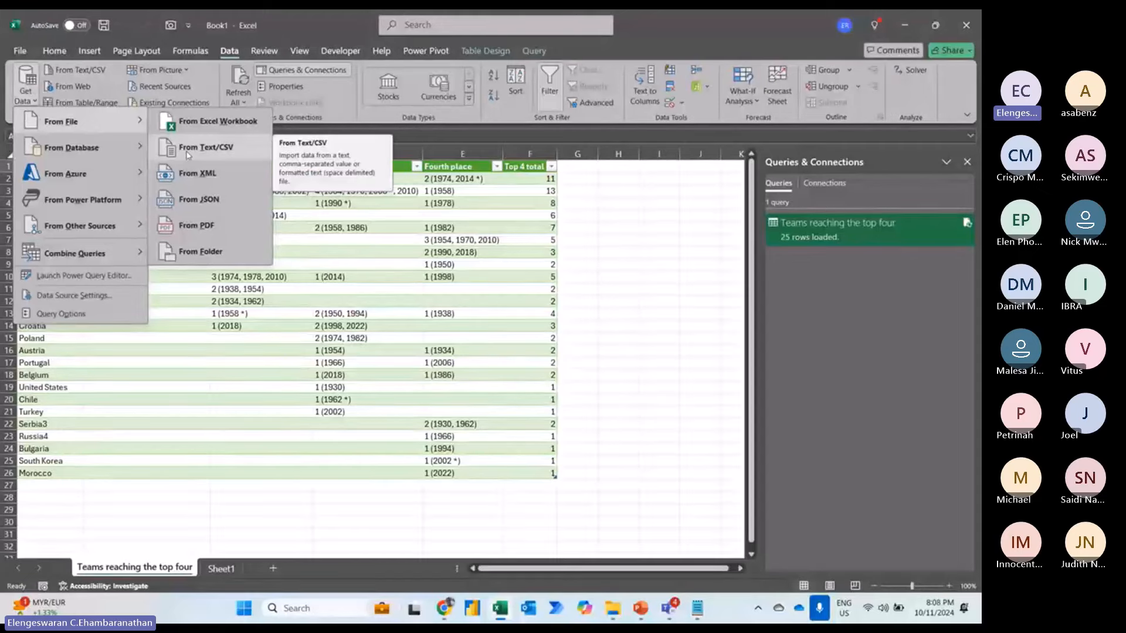
pyautogui.click(188, 151)
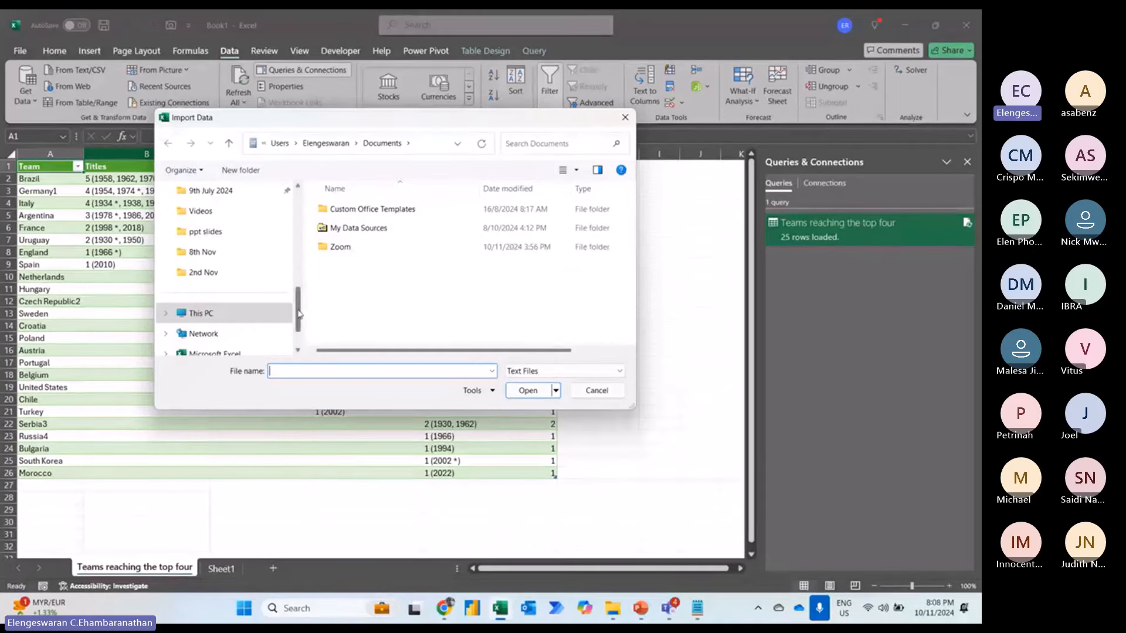
pyautogui.moveTo(298, 314); pyautogui.dragTo(295, 275)
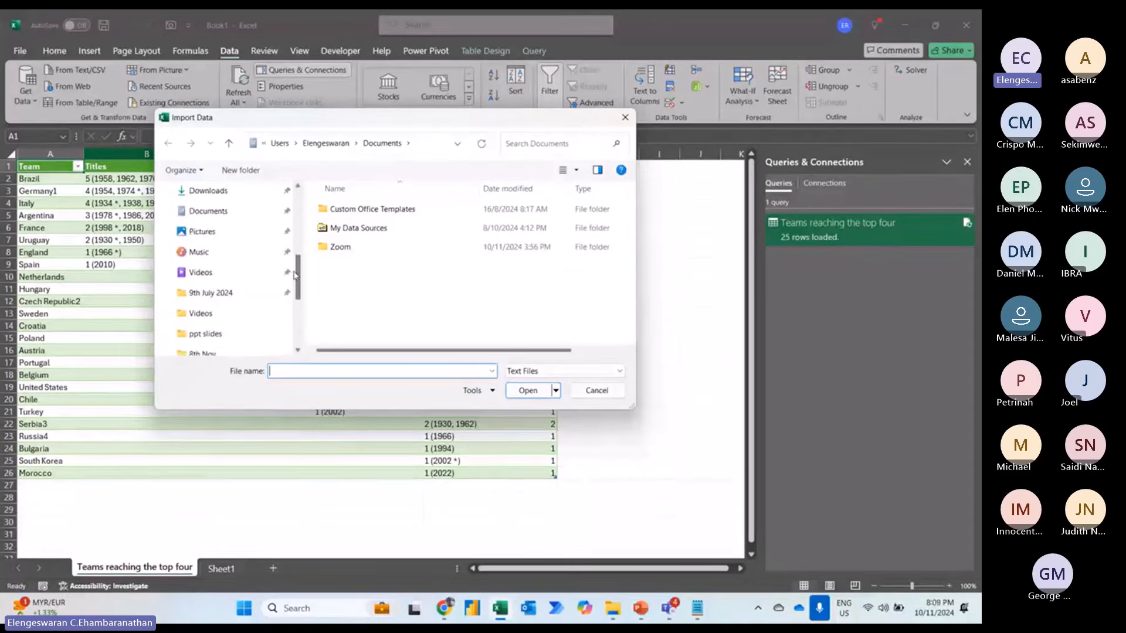
pyautogui.scroll(3, 244, 242)
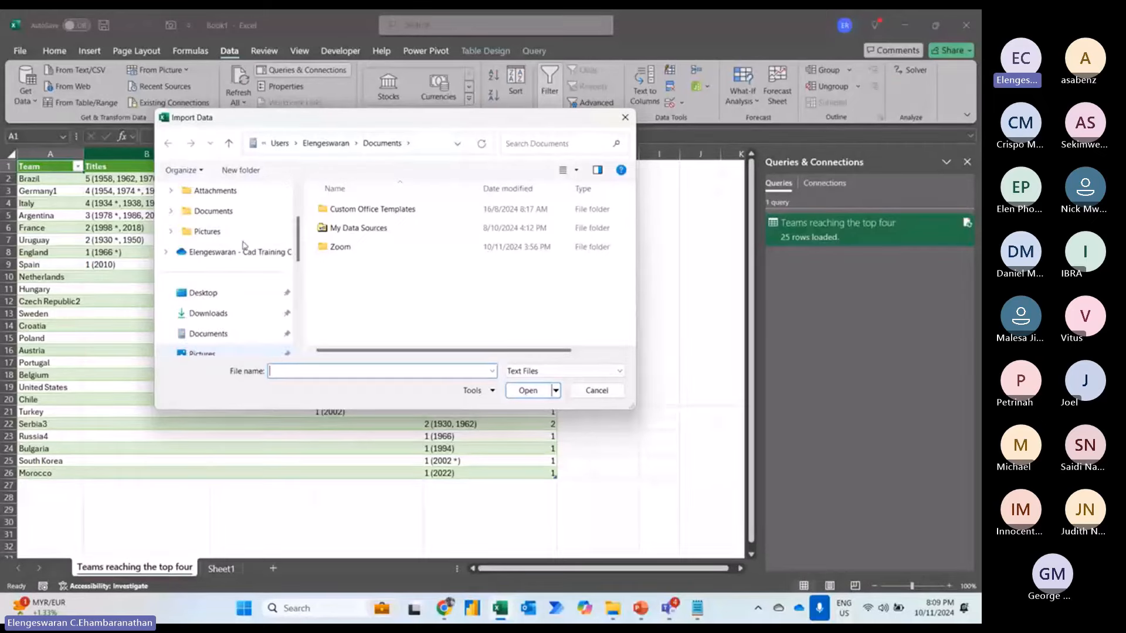
pyautogui.click(203, 292)
pyautogui.scroll(-5, 388, 304)
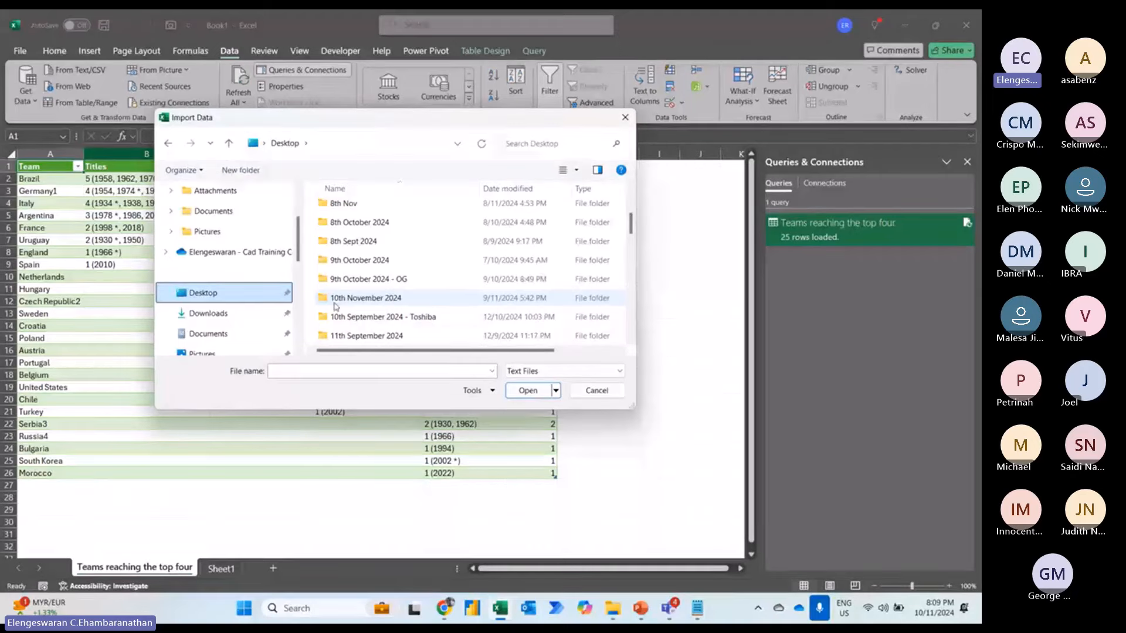
pyautogui.doubleClick(335, 301)
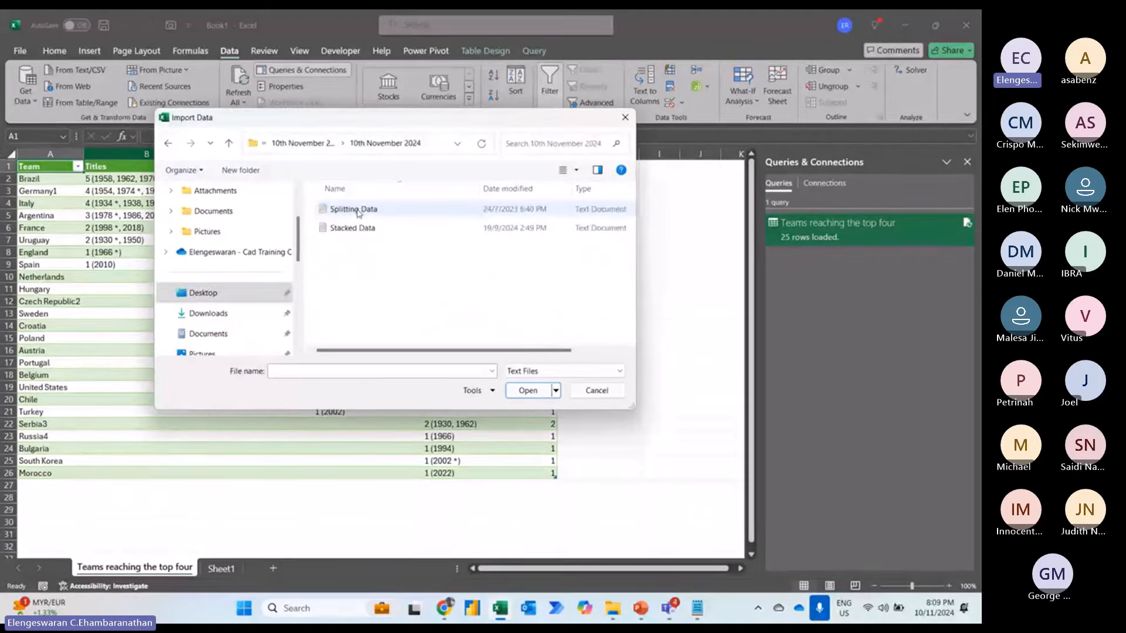
pyautogui.click(338, 212)
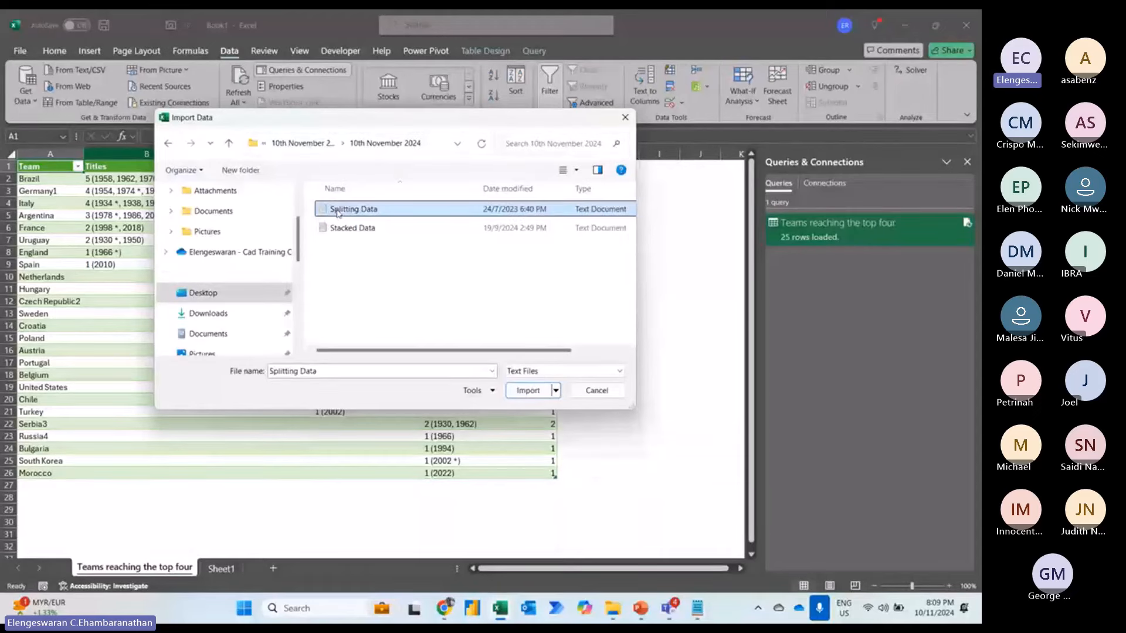
pyautogui.click(515, 391)
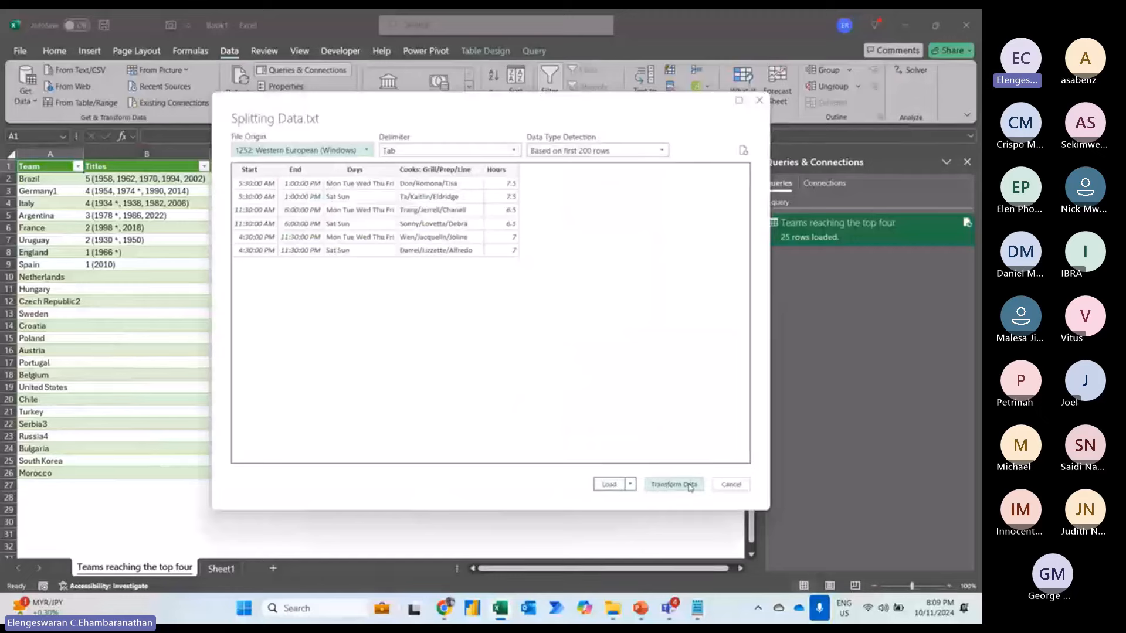
# - Load the Splitting Data text file into the workbook as a table, and compare it with the original file in Notepad
pyautogui.click(629, 484)
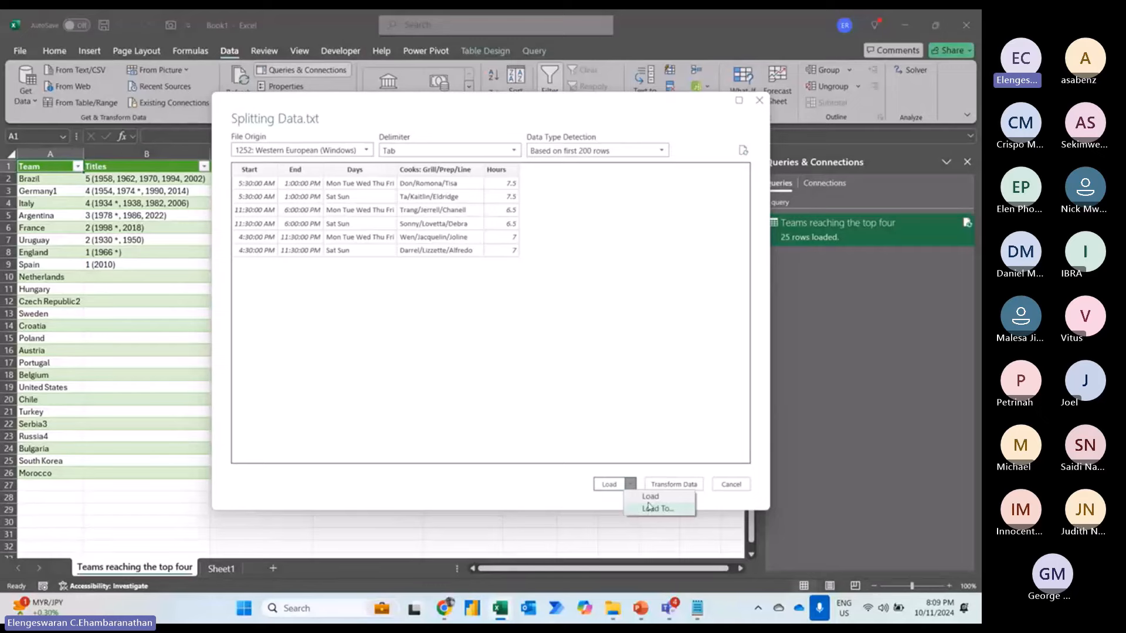
pyautogui.click(664, 461)
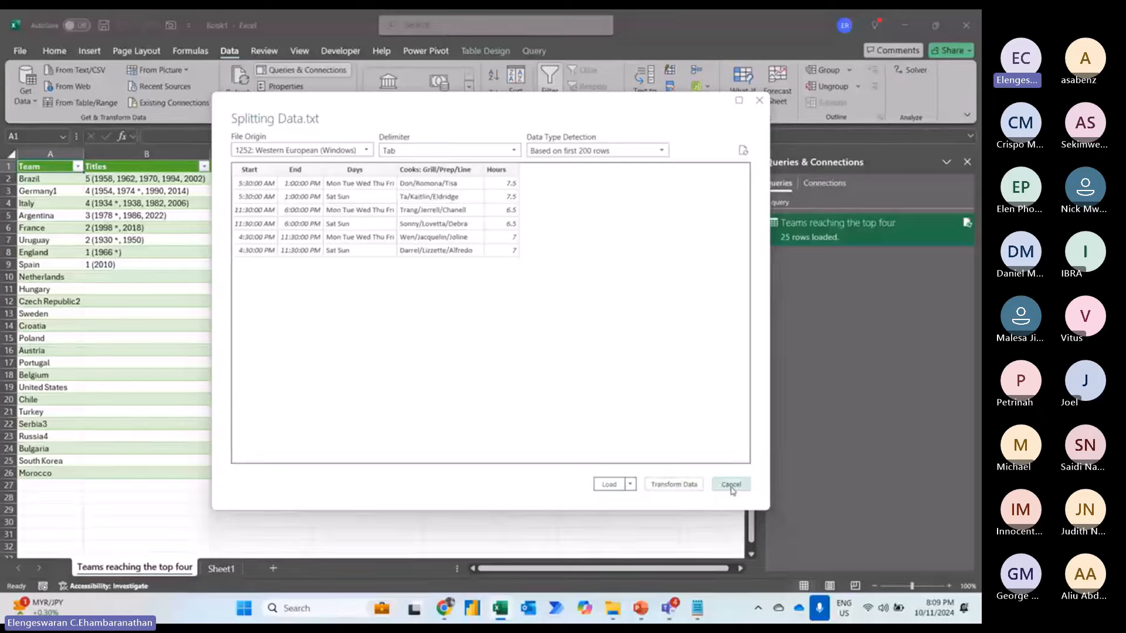
pyautogui.click(608, 484)
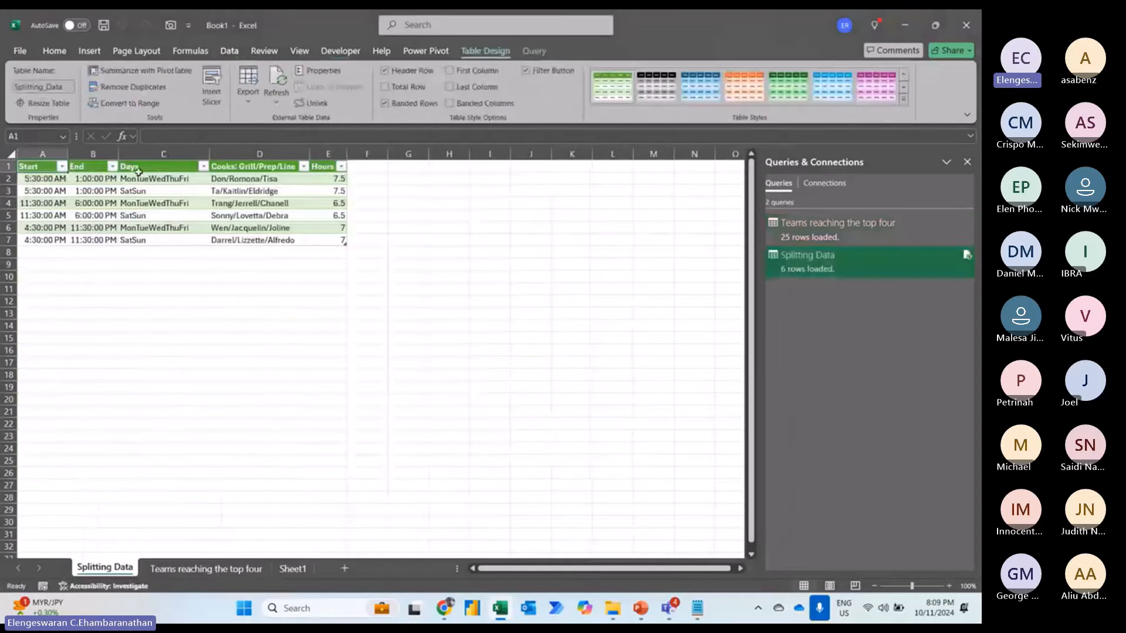
pyautogui.hotkey('alt', 'Tab')
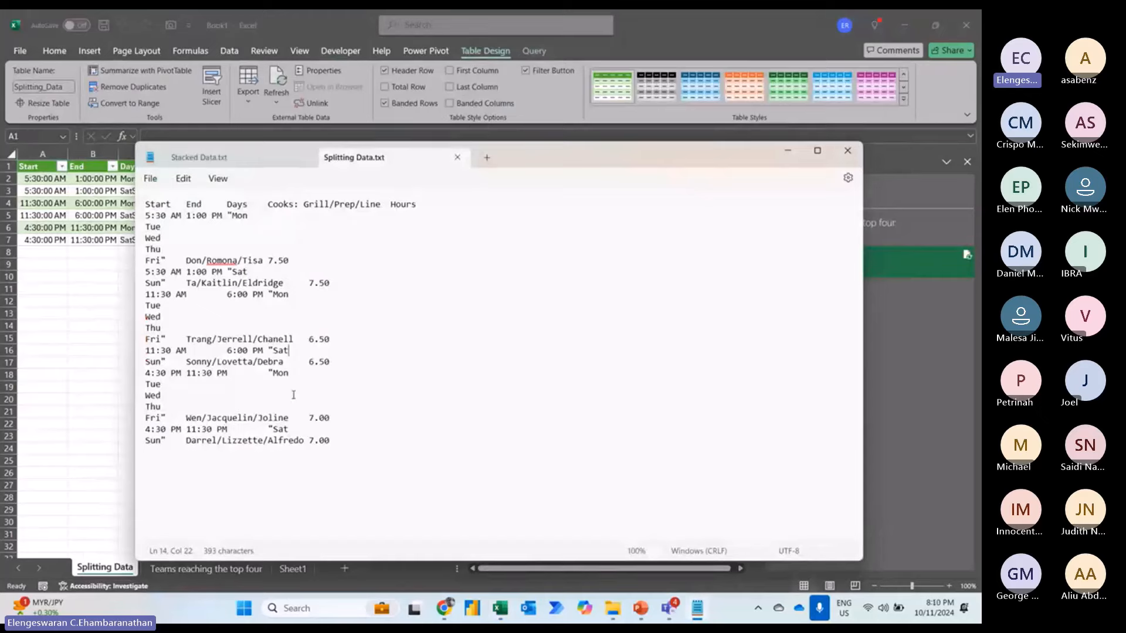
pyautogui.click(94, 293)
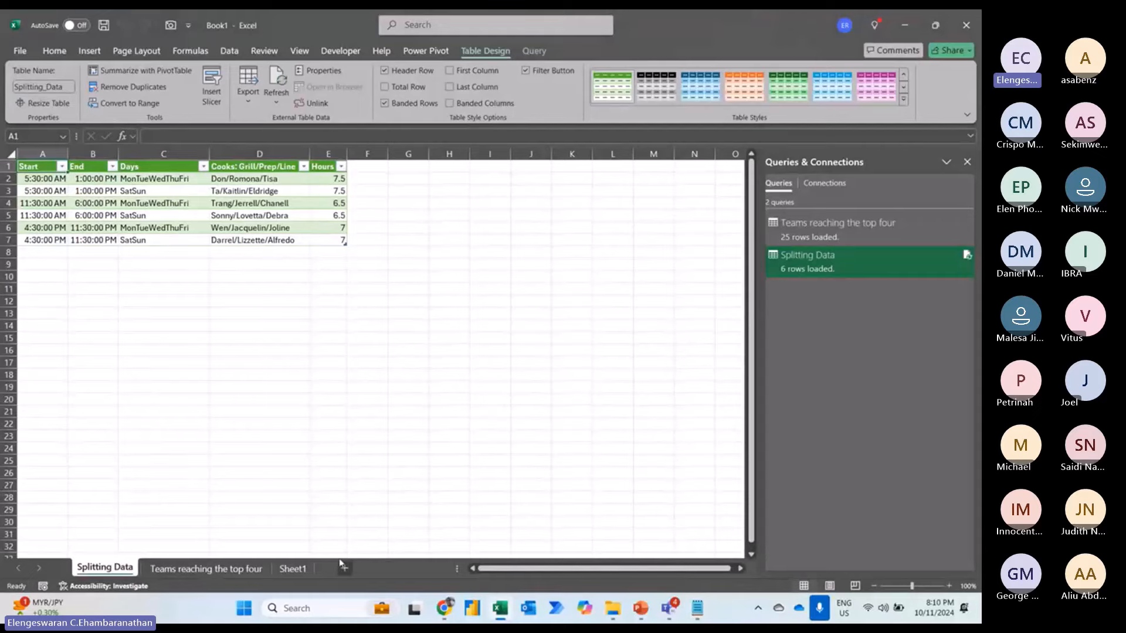
# - Switch to the PowerPoint presentation, add a blank title-and-content slide, and move it to the end of the deck
pyautogui.hotkey('alt', 'Tab')
pyautogui.hotkey('alt', 'Tab')
pyautogui.hotkey('alt', 'Down')
pyautogui.hotkey('alt', 'Left')
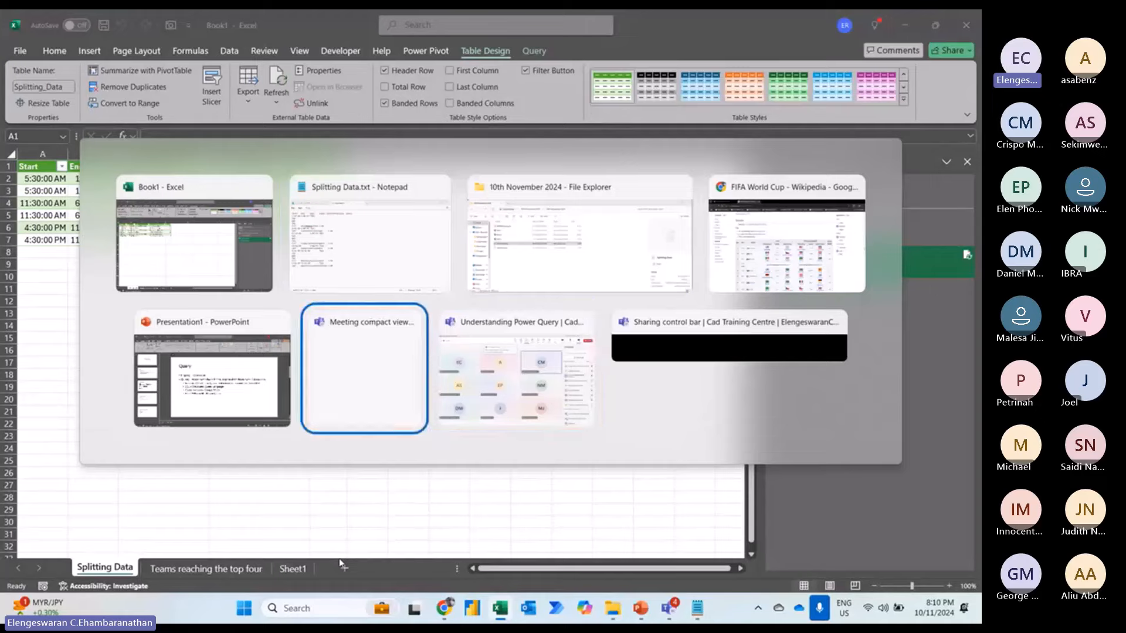
pyautogui.hotkey('alt', 'Left')
pyautogui.hotkey('ctrl', 'm')
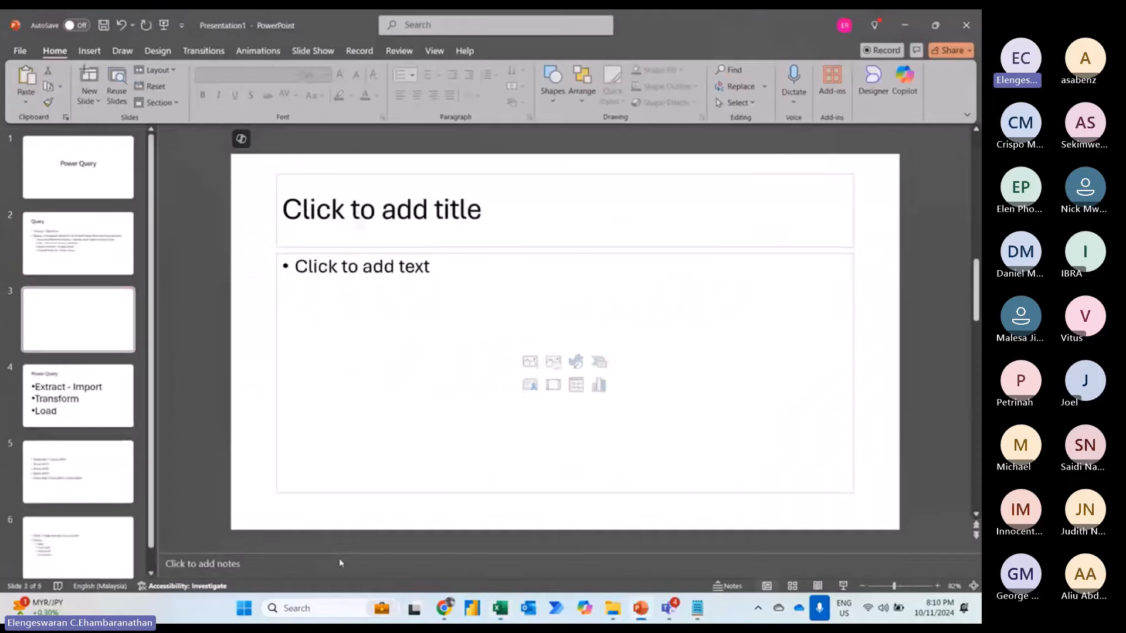
pyautogui.click(87, 344)
pyautogui.hotkey('ctrl', 'Down')
pyautogui.hotkey('ctrl', 'Down')
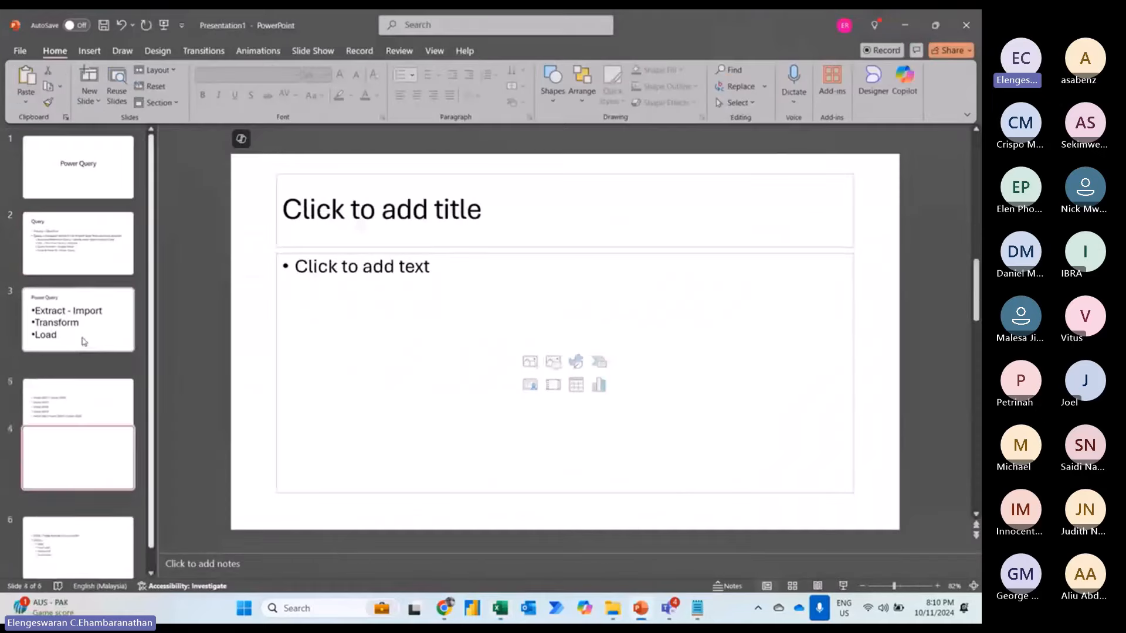
pyautogui.hotkey('ctrl', 'Down')
# - Start a numbered list in the new slide's body with "Click data ribbon" as its first item
pyautogui.click(334, 262)
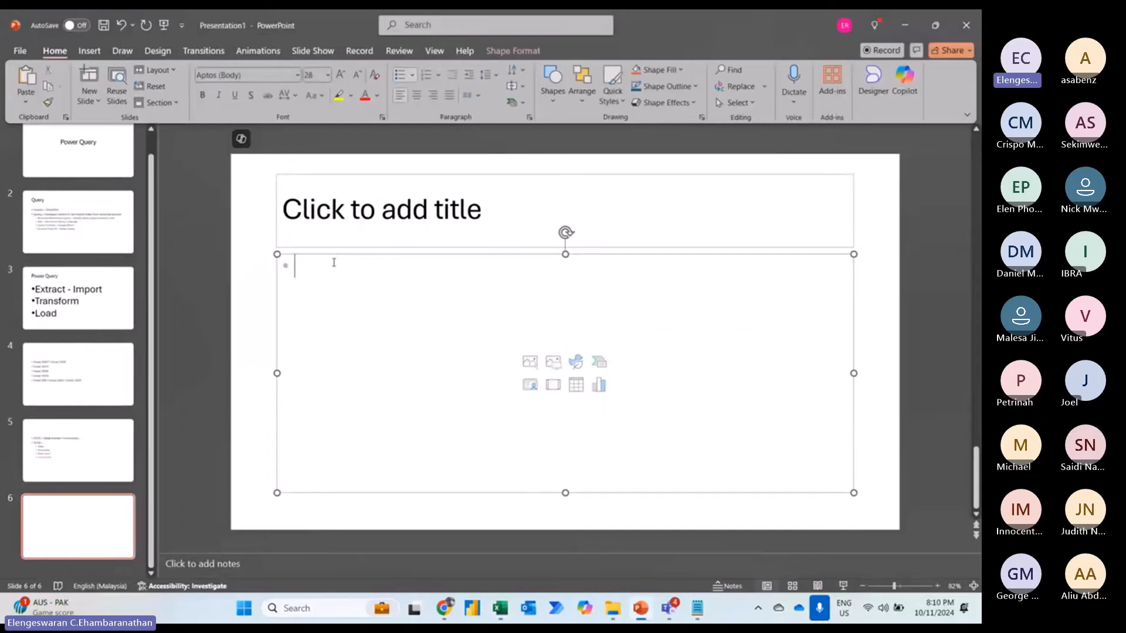
pyautogui.press('capslock')
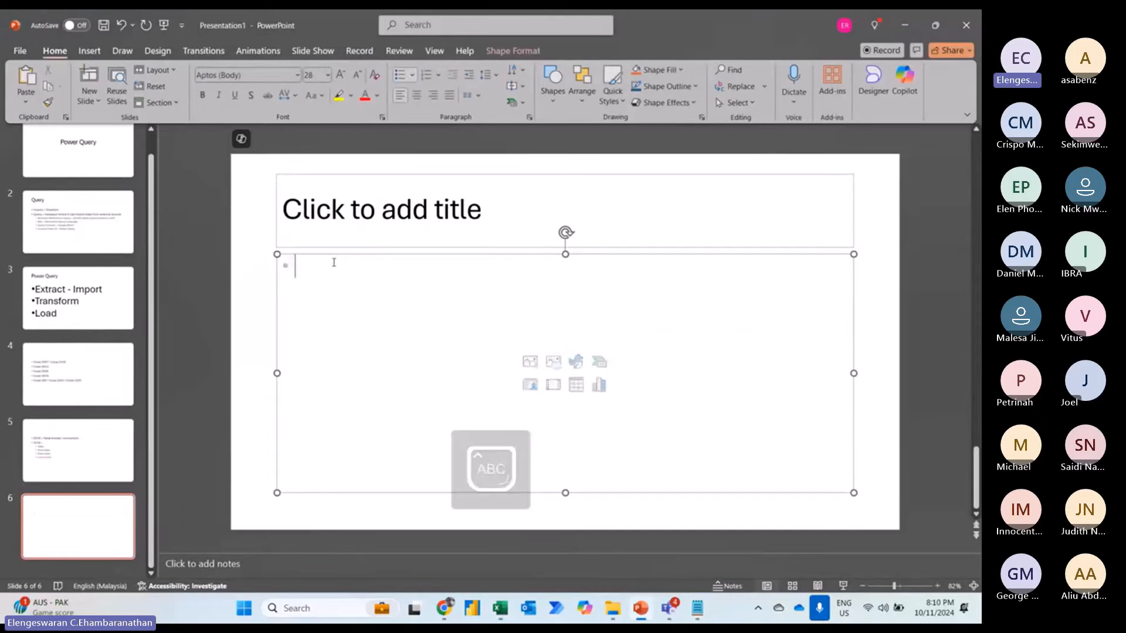
pyautogui.click(427, 78)
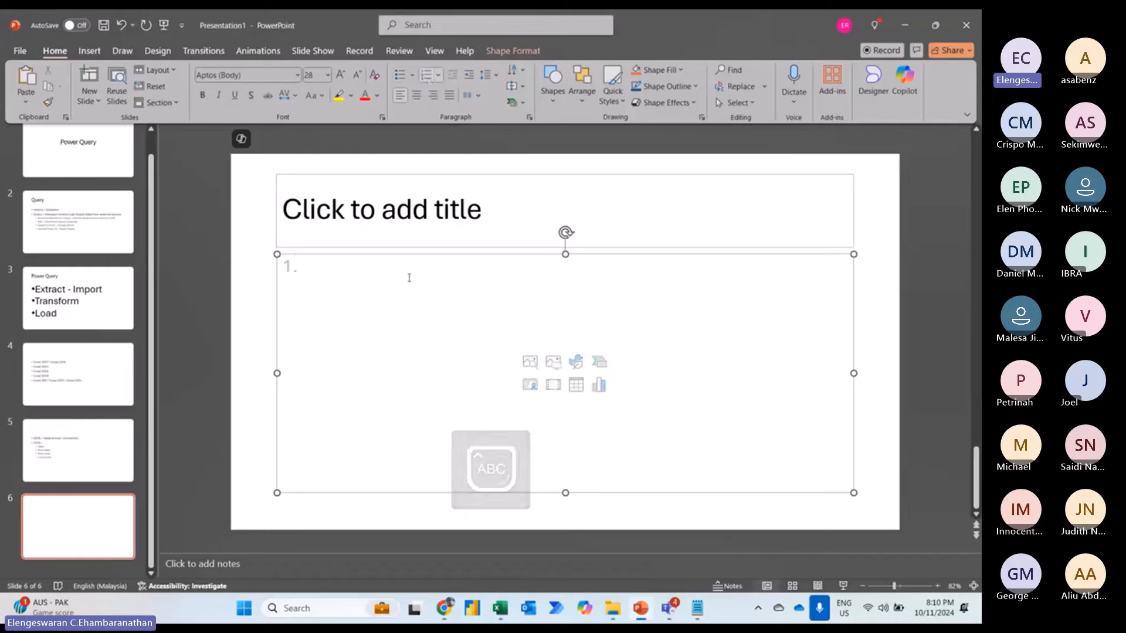
pyautogui.write('Click o')
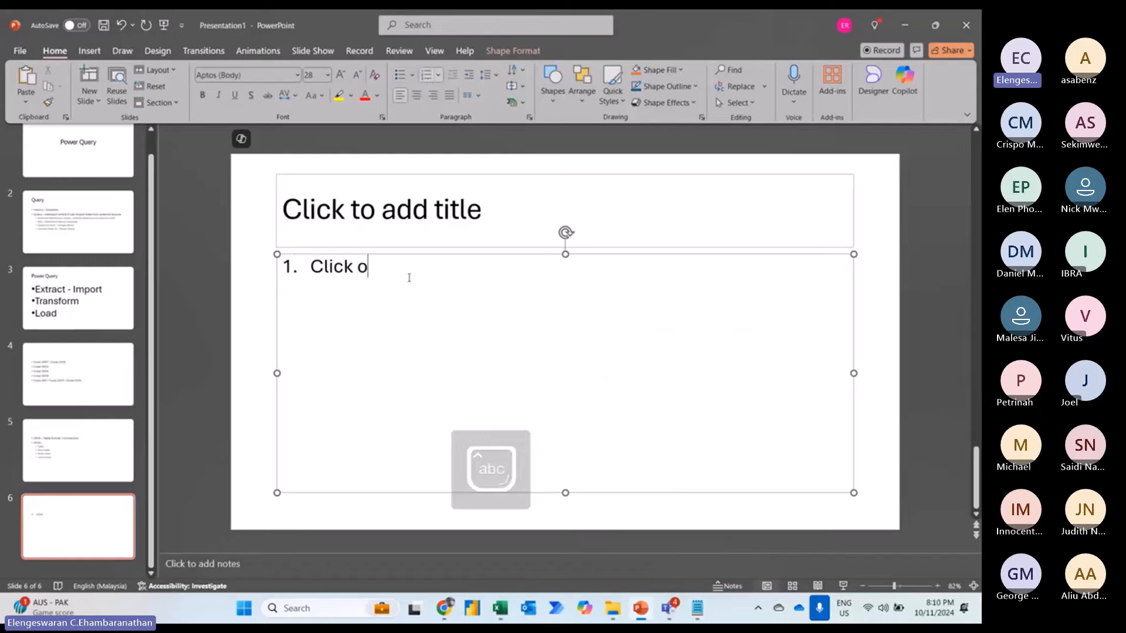
pyautogui.press('BackSpace')
pyautogui.write('data ribbon')
pyautogui.press('Return')
# - Add "Click from text / csv" and "A box will appear ..." as the second and third items of the slide's numbered list
pyautogui.write('click fromte')
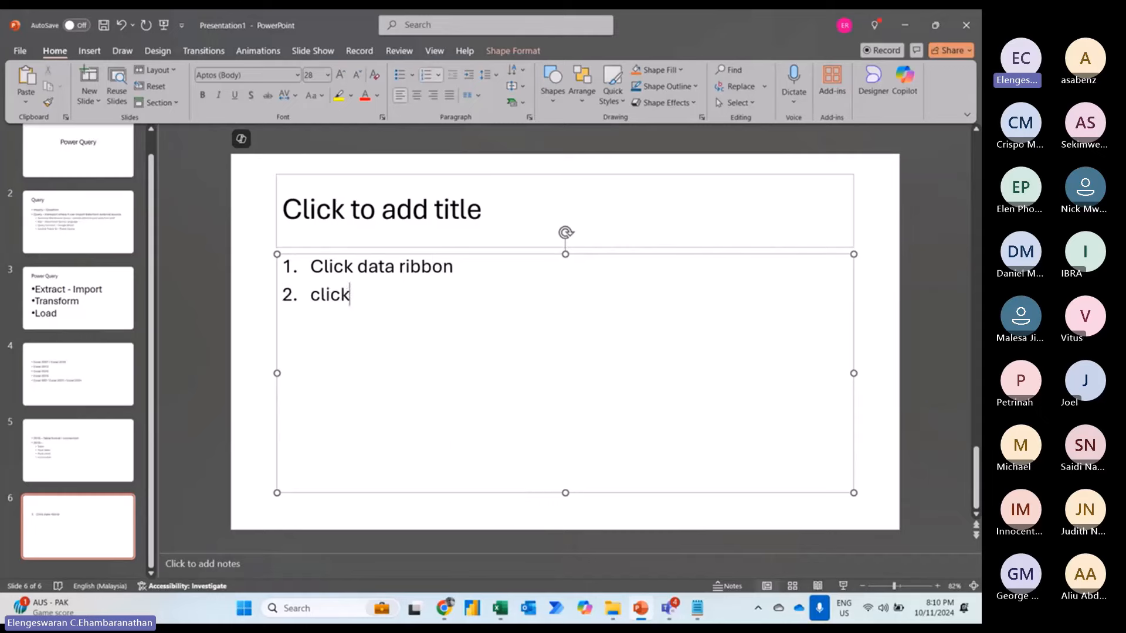
pyautogui.press('BackSpace')
pyautogui.press('BackSpace')
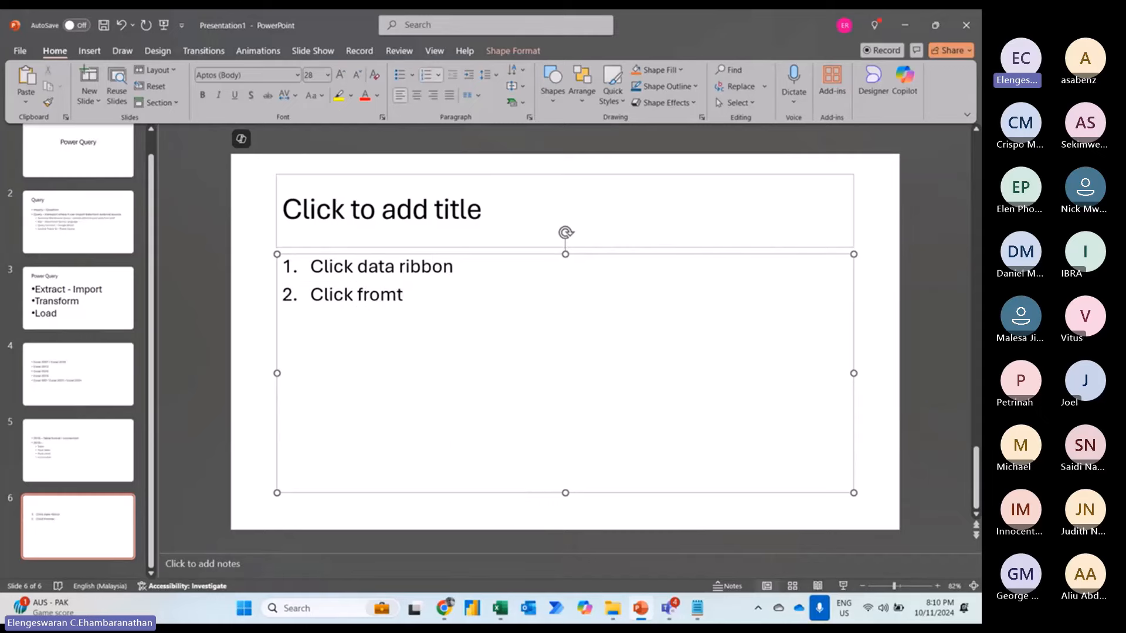
pyautogui.write('text / csv')
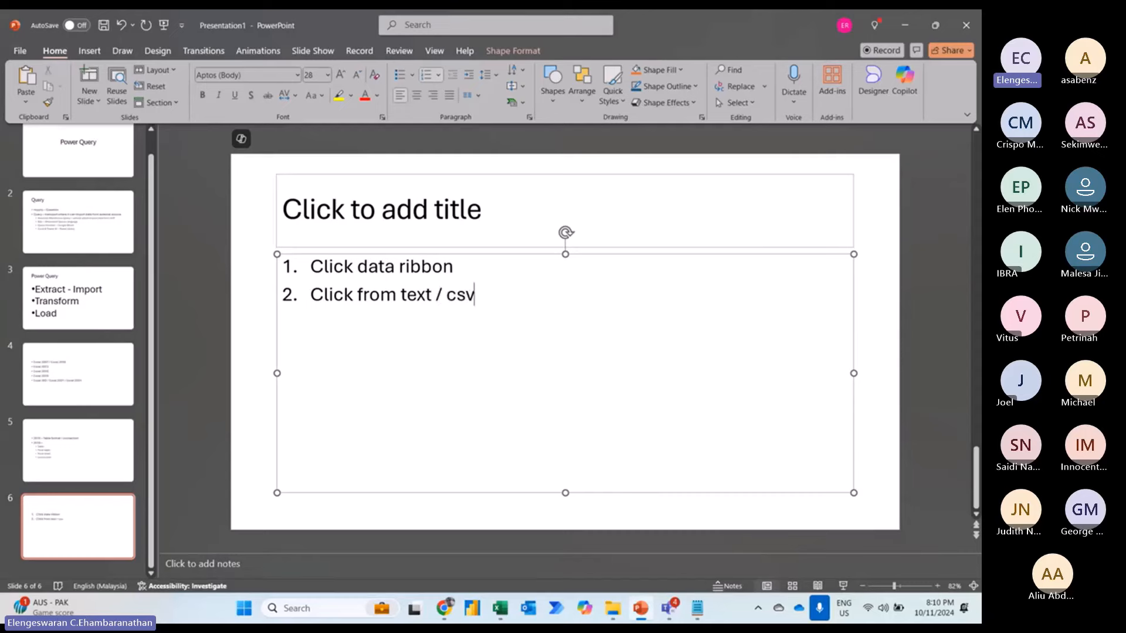
pyautogui.press('Return')
pyautogui.write('A box will')
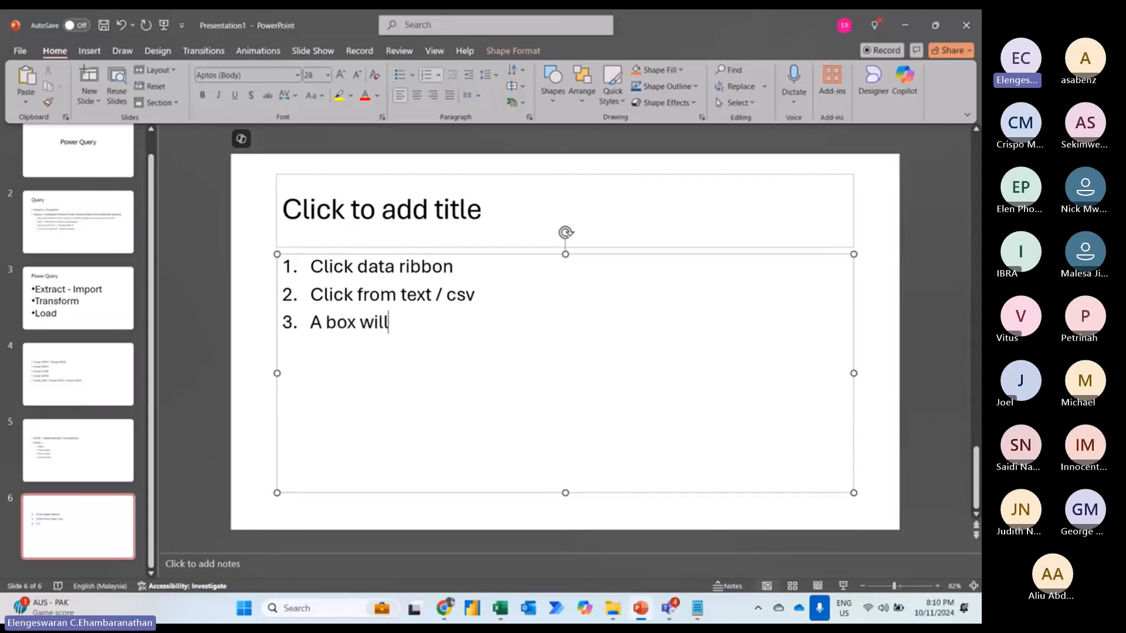
pyautogui.write(' appear ...')
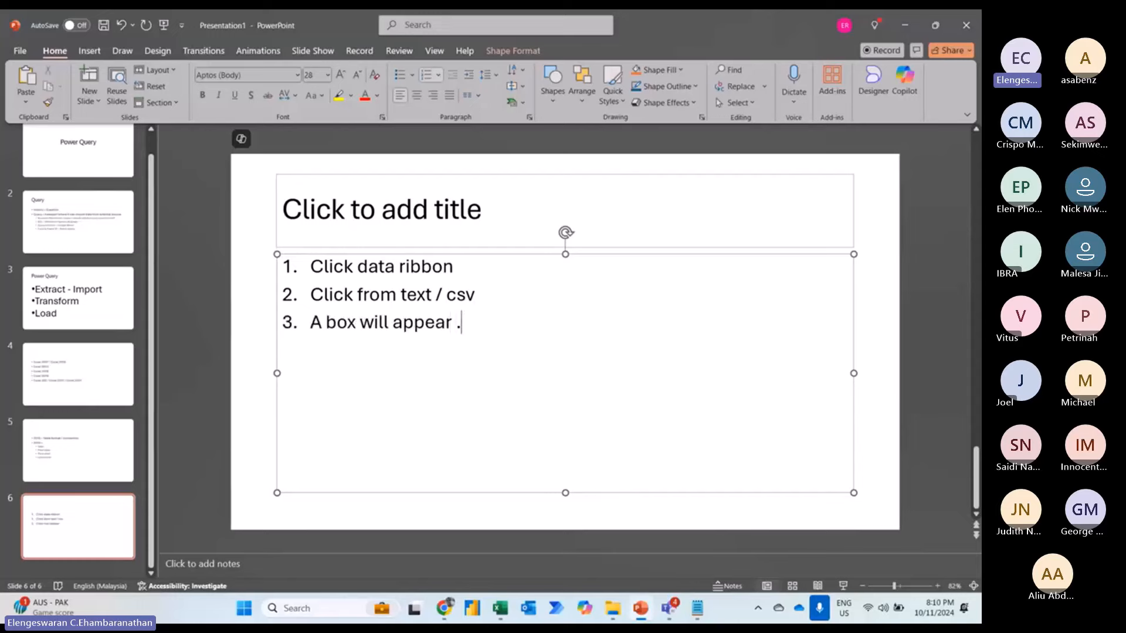
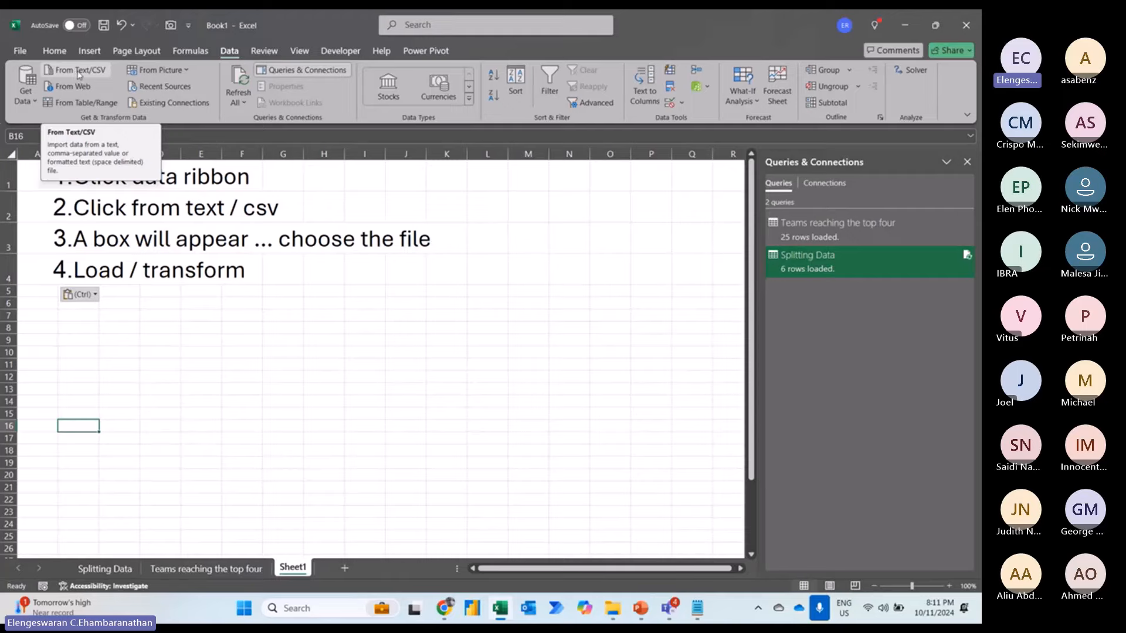
# - Import the Stacked Data text file from the 10th November 2024 folder as Text/CSV and load it into the Excel workbook
pyautogui.click(79, 73)
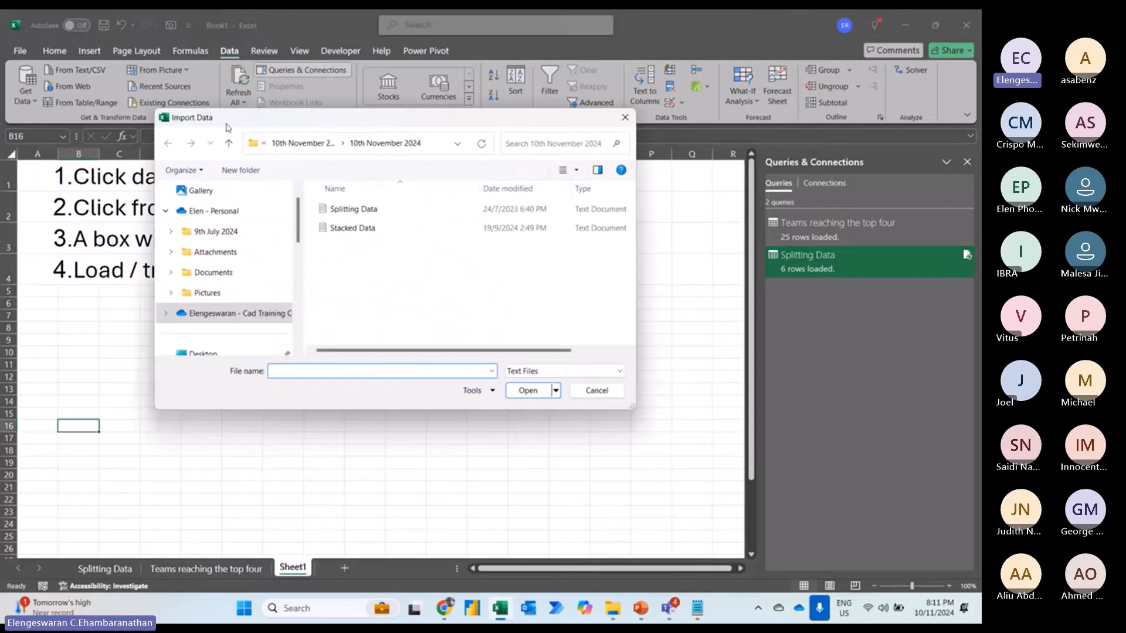
pyautogui.moveTo(271, 143); pyautogui.dragTo(399, 272)
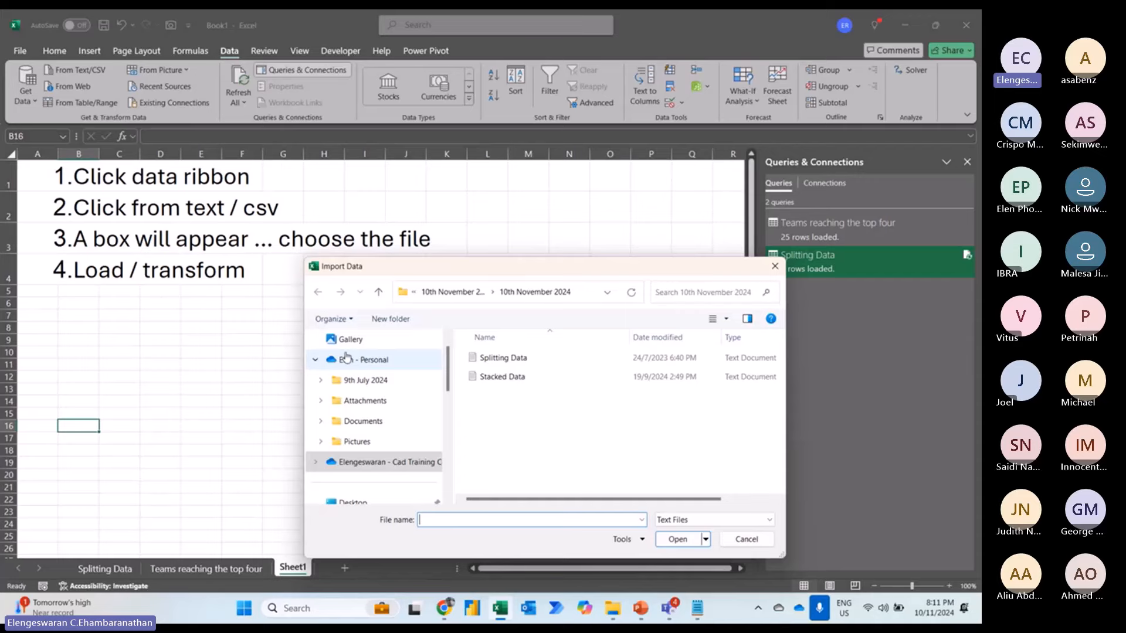
pyautogui.click(497, 378)
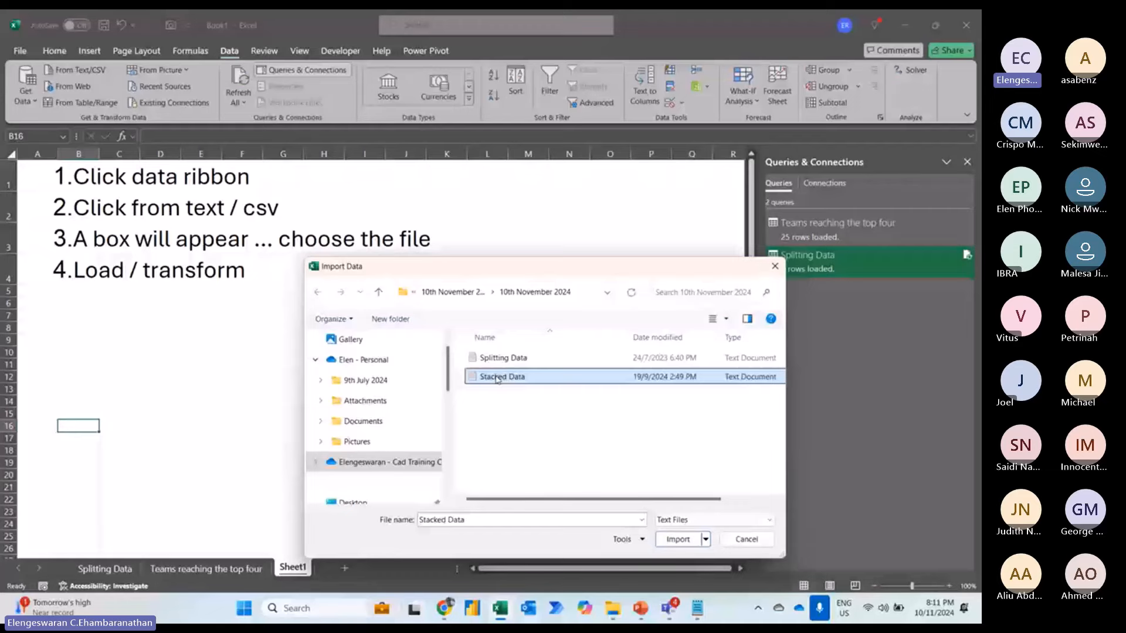
pyautogui.click(691, 544)
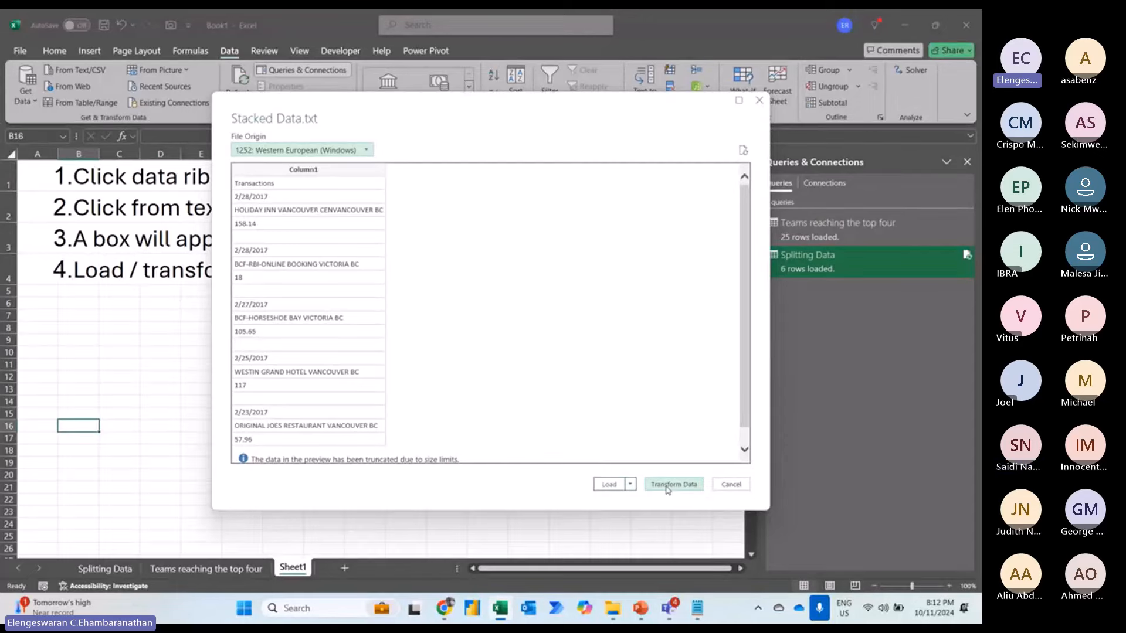
pyautogui.click(607, 485)
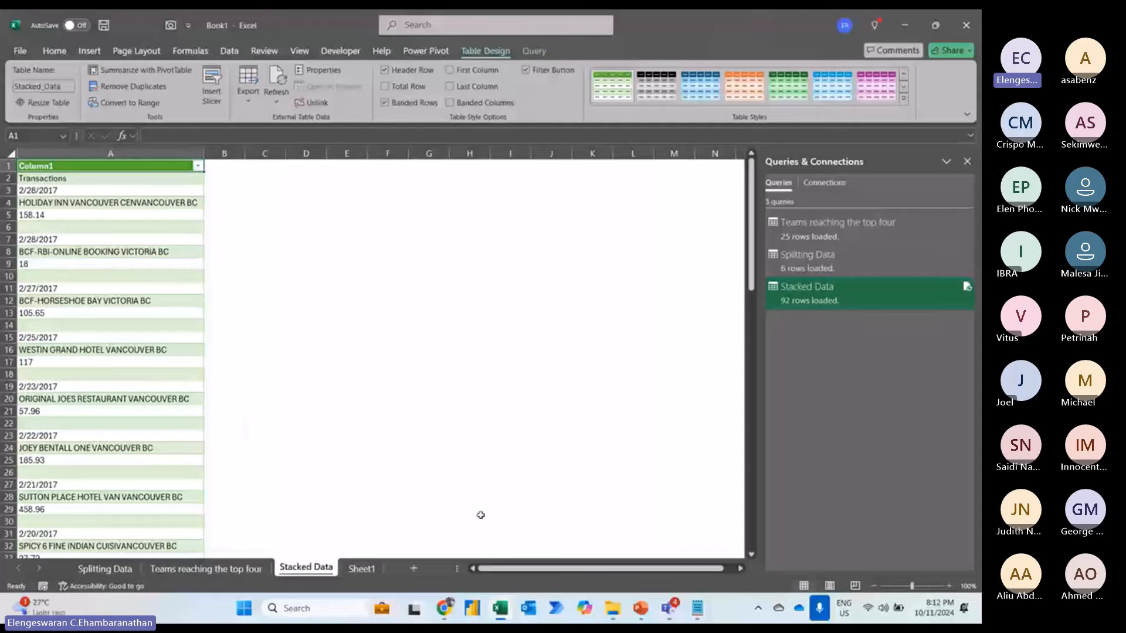
# - Open the Stacked Data text file from the 10th November 2024 folder in Notepad to compare its layout with the loaded table
pyautogui.click(616, 609)
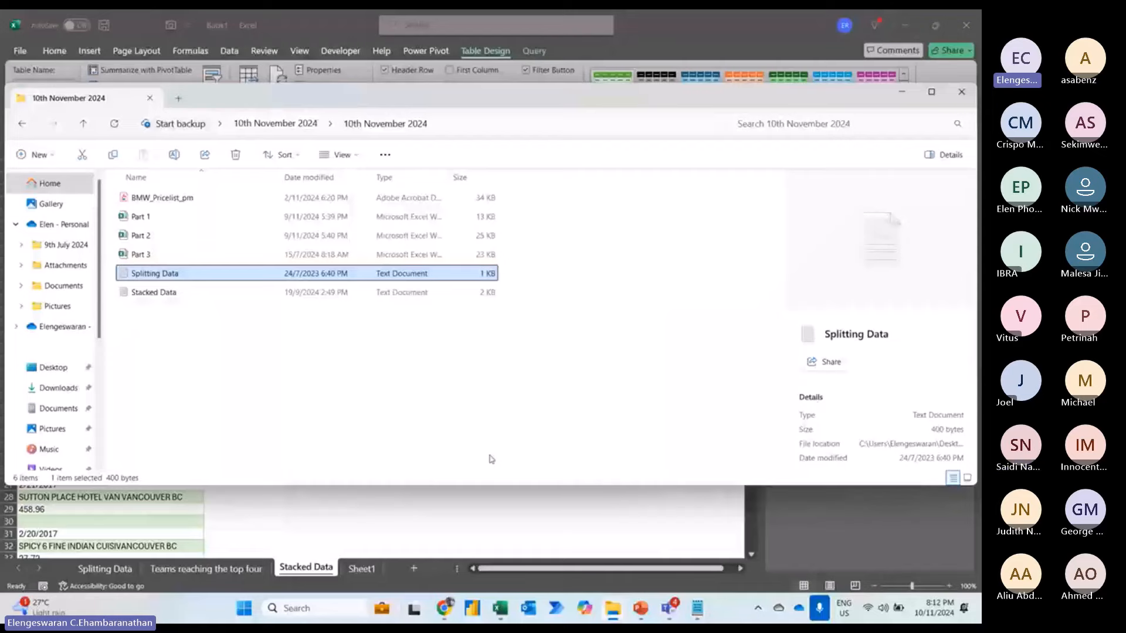
pyautogui.doubleClick(154, 292)
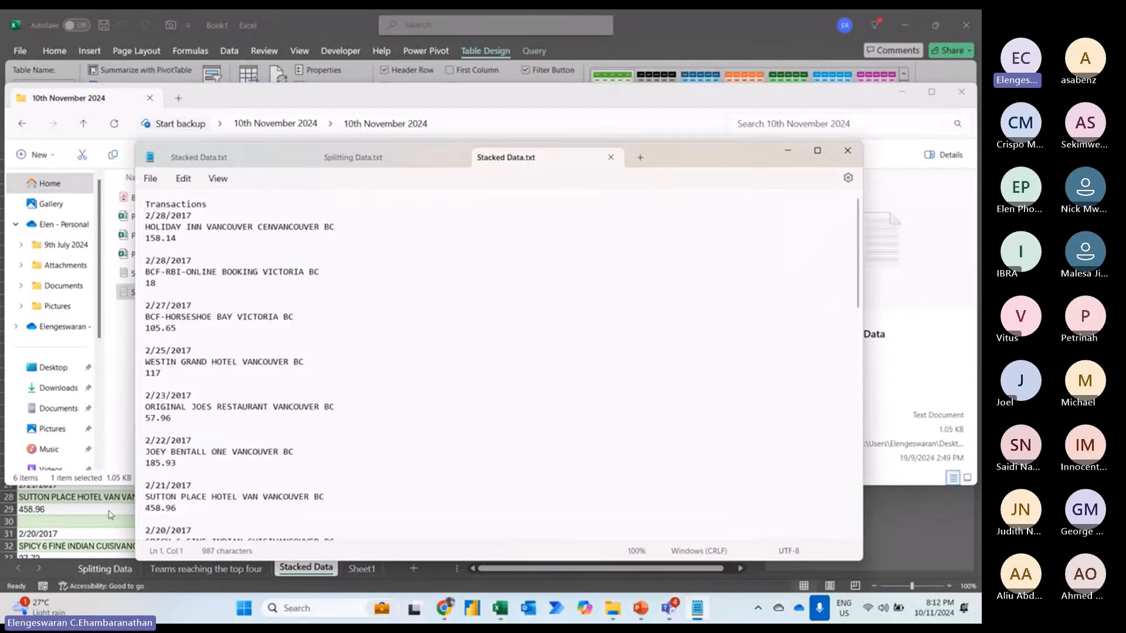
pyautogui.click(108, 511)
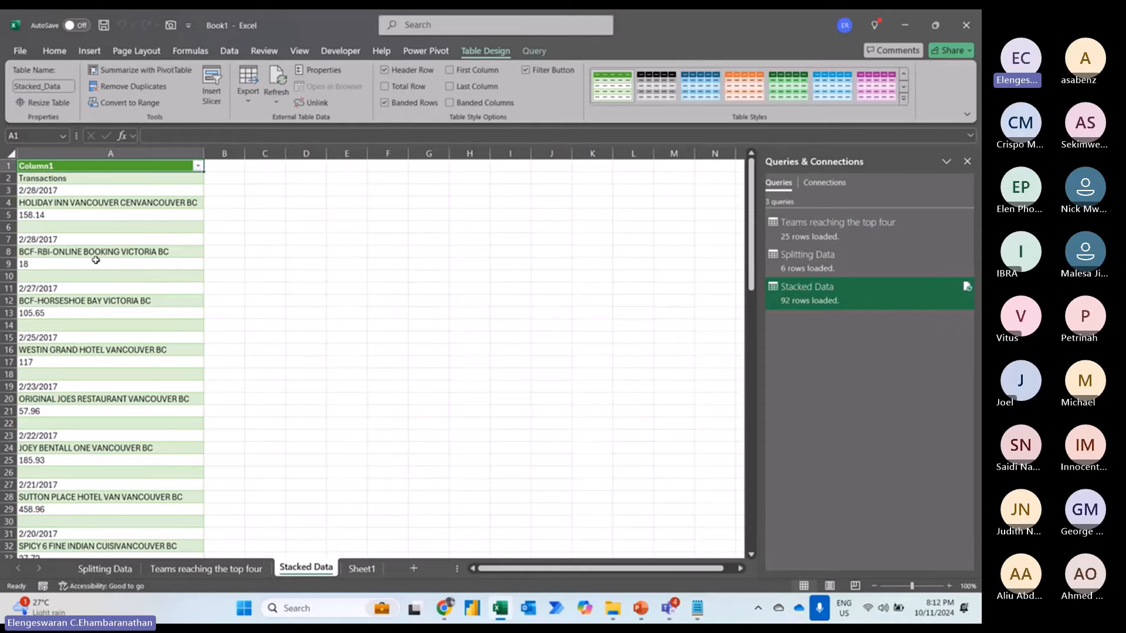
pyautogui.hotkey('alt', 'Tab')
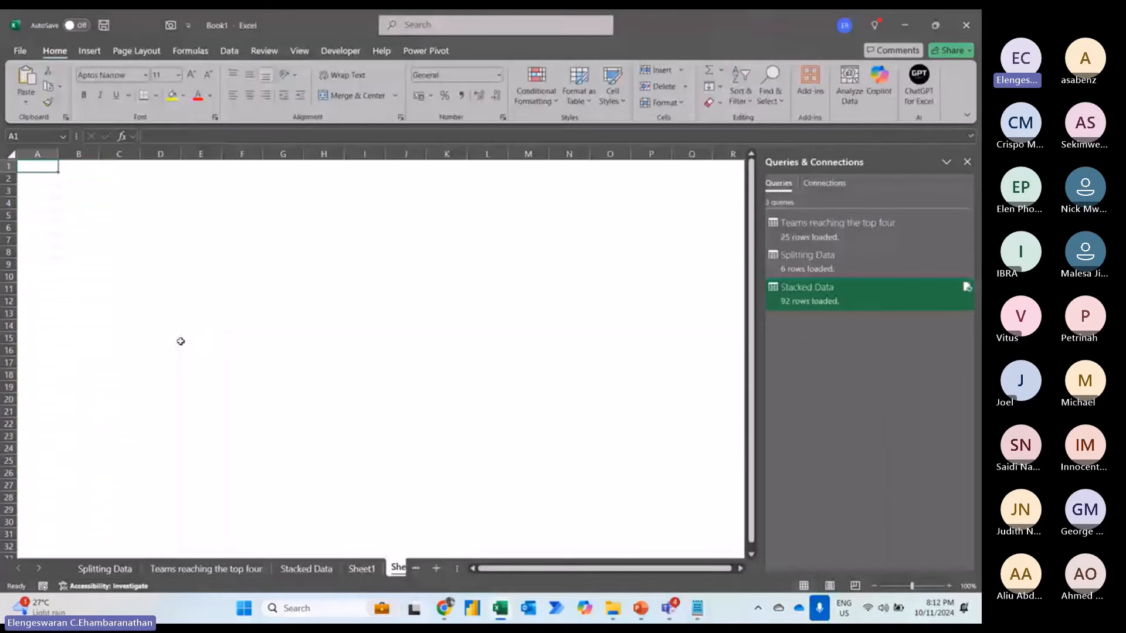
# - Enter "1. Click data ribbon" in cell A1 of the new blank worksheet and set the sheet magnification to 400%
pyautogui.write('1. Click data')
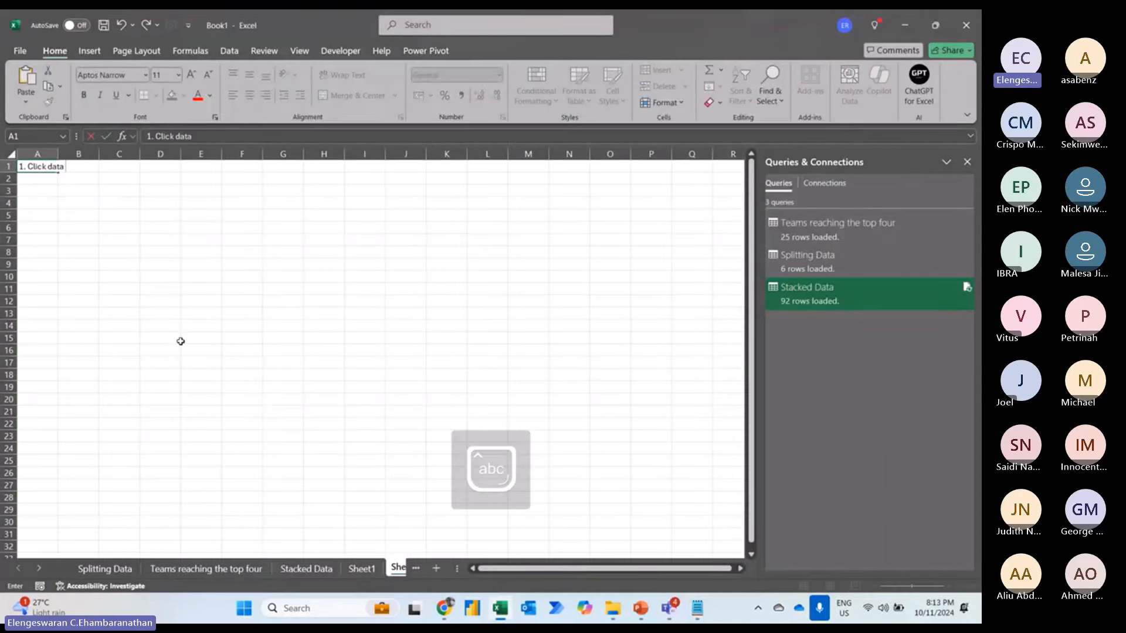
pyautogui.write(' r')
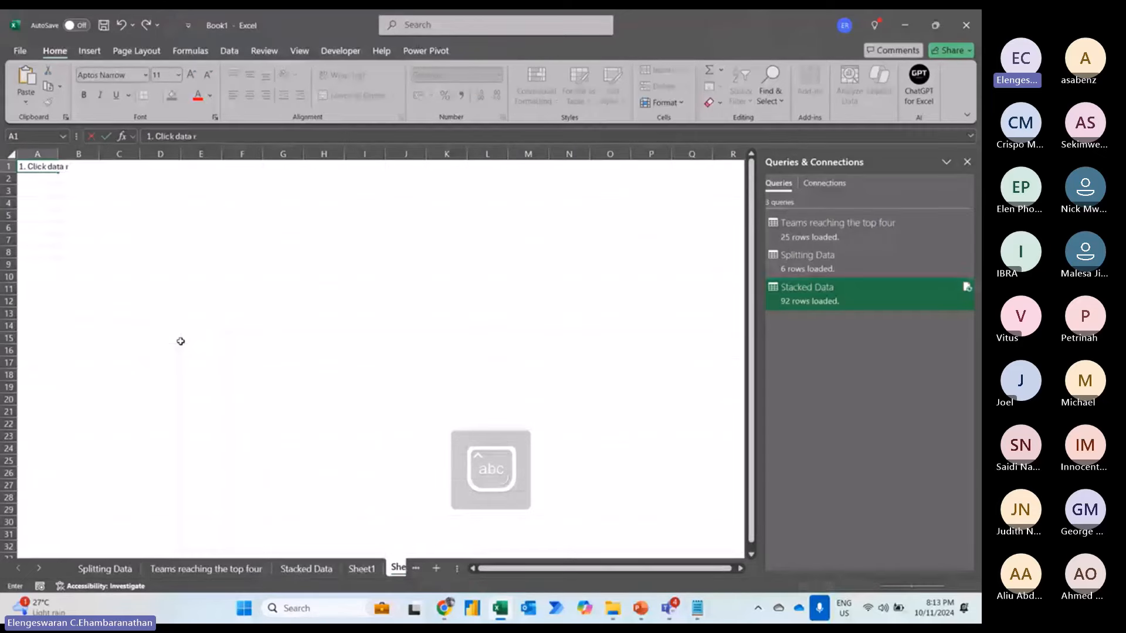
pyautogui.write('ibbon')
pyautogui.press('Return')
pyautogui.click(968, 586)
pyautogui.write('4')
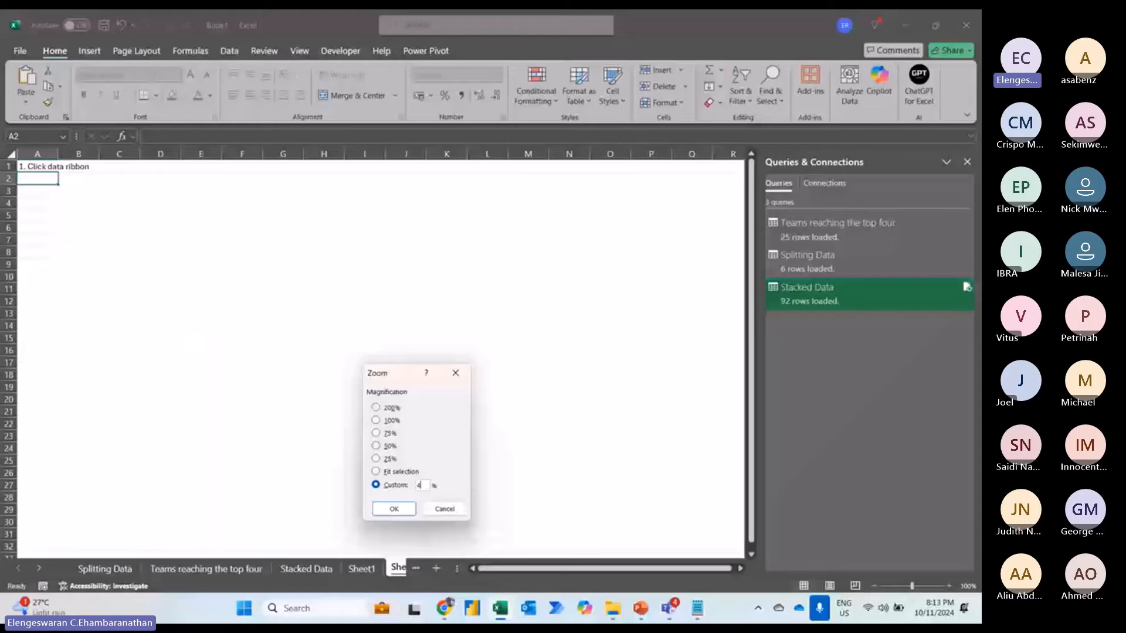
pyautogui.write('00')
pyautogui.press('Return')
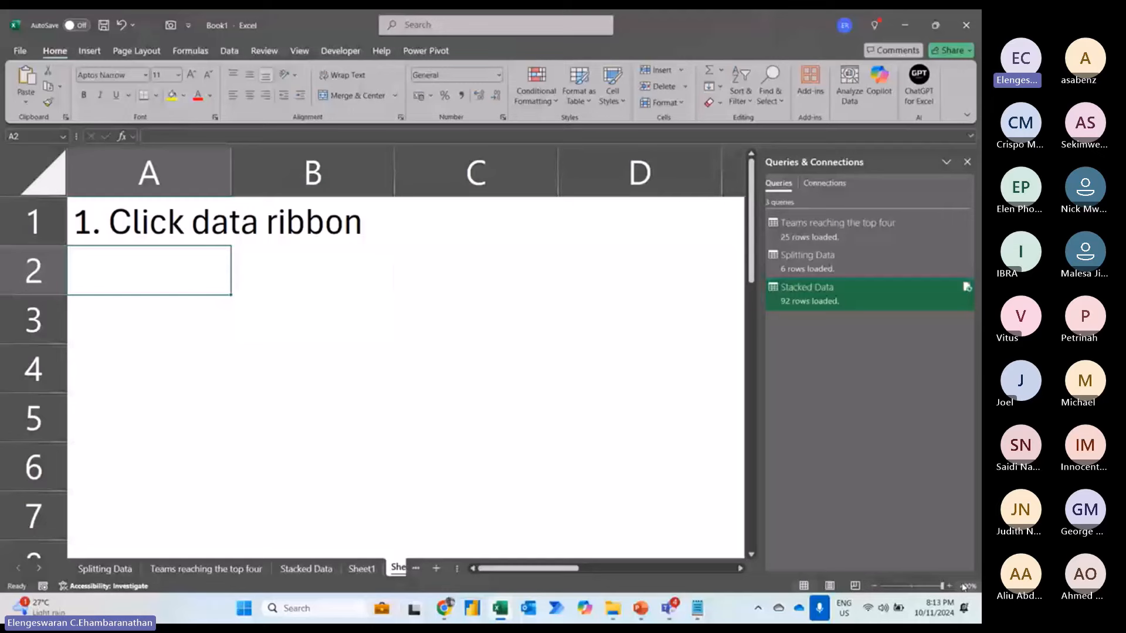
# - Insert a row above the first instruction and enter the heading "Import data from PDF" in cell A1
pyautogui.write('2.')
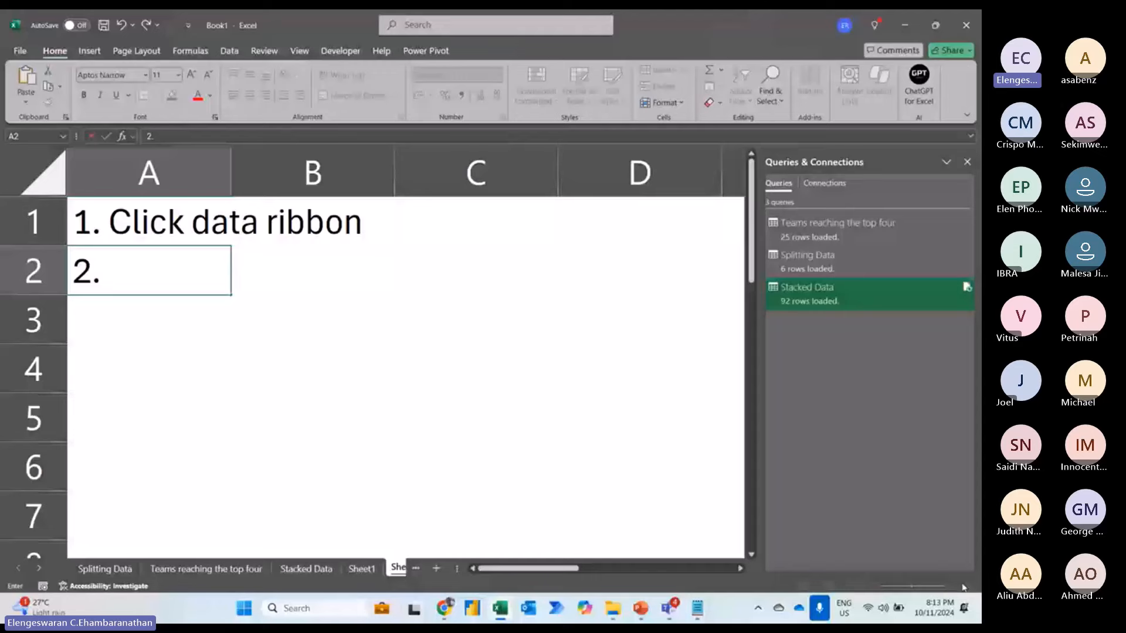
pyautogui.press('Escape')
pyautogui.press('Up')
pyautogui.hotkey('ctrl', '+')
pyautogui.press('Return')
pyautogui.write('I')
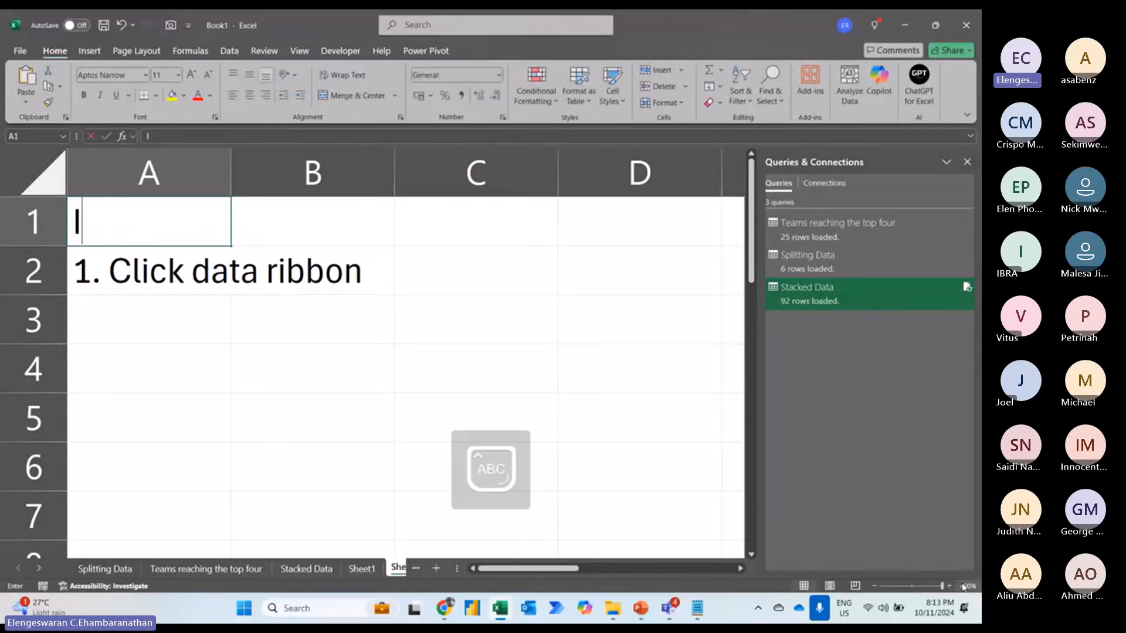
pyautogui.write('mport data from PDF')
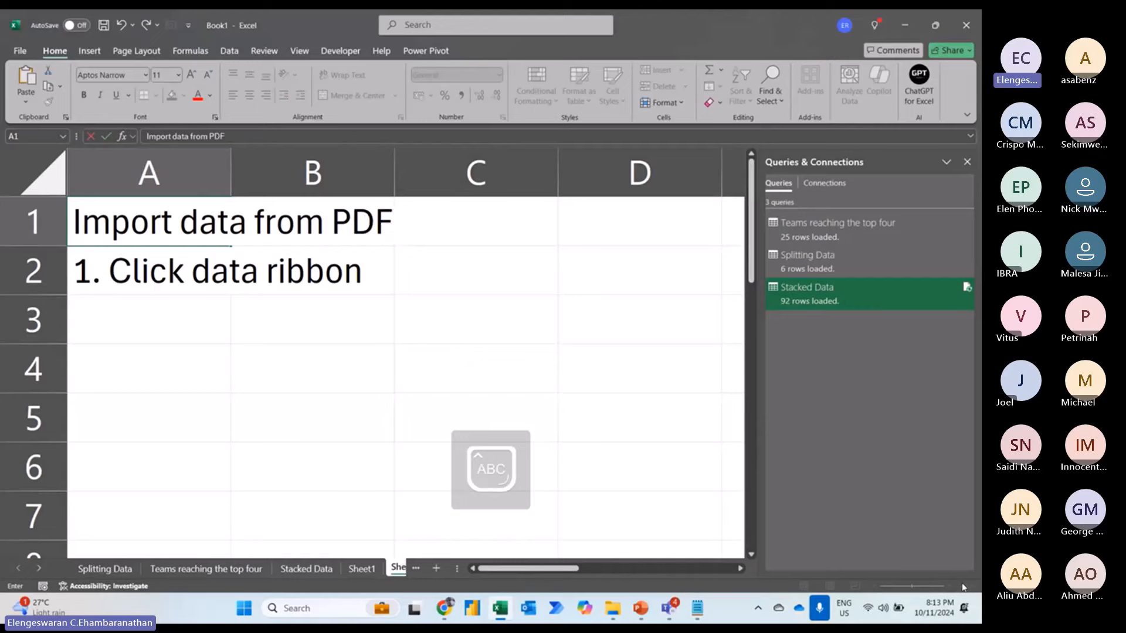
pyautogui.press('Return')
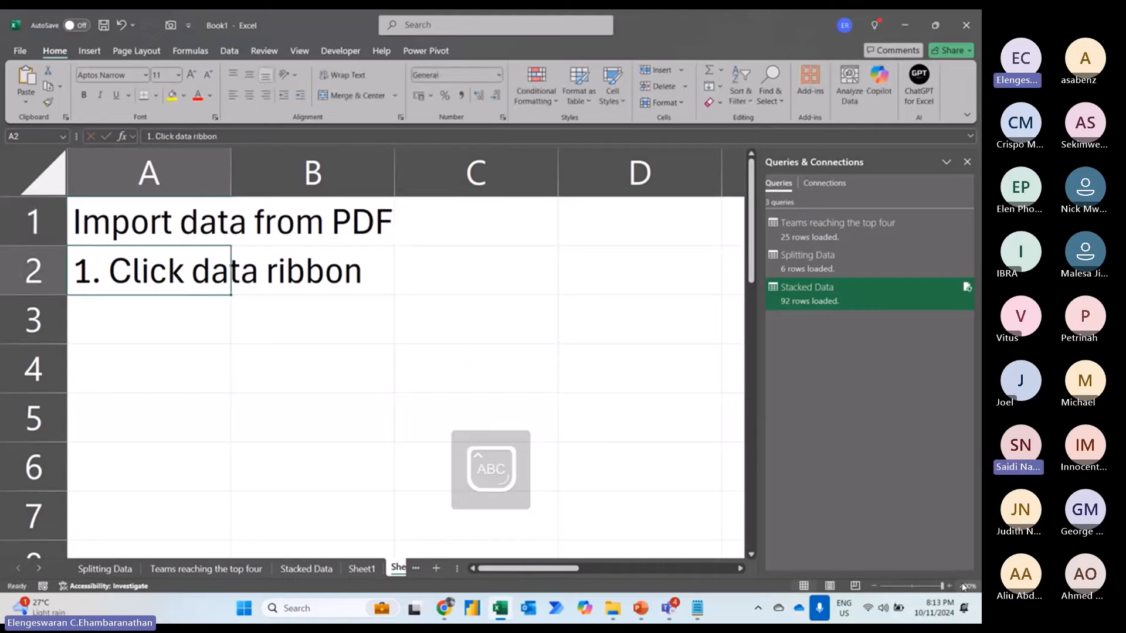
# - Extend the heading in cell A1 to read "Import data from PDF (readable)"
pyautogui.press('Up')
pyautogui.press('F2')
pyautogui.write('(REA')
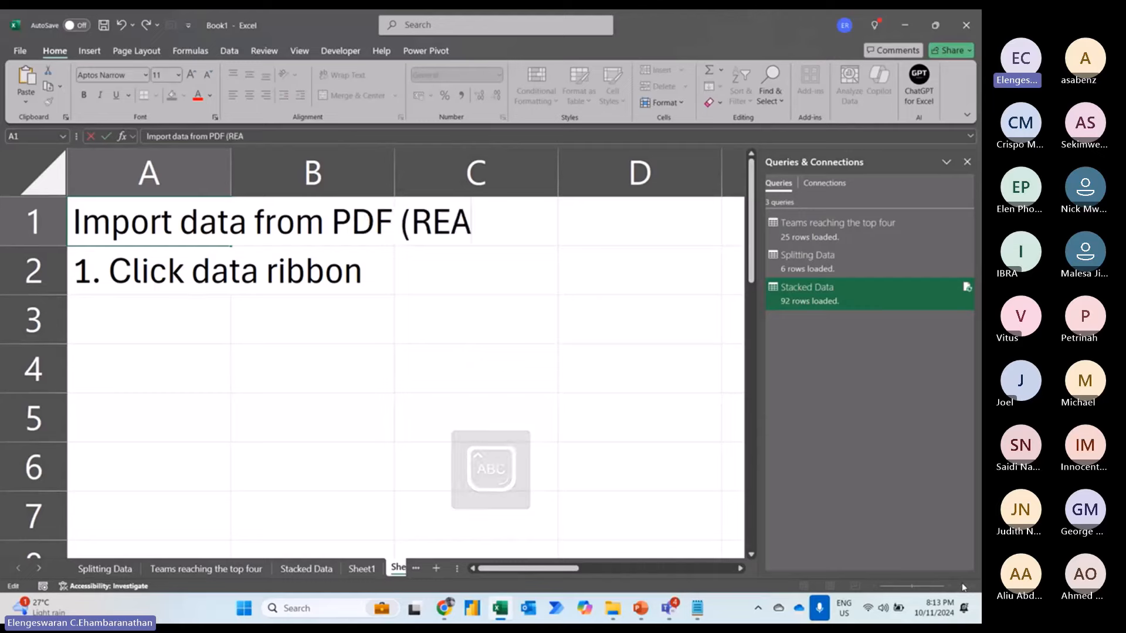
pyautogui.press('BackSpace')
pyautogui.press('BackSpace')
pyautogui.press('BackSpace')
pyautogui.press('capslock')
pyautogui.write('read')
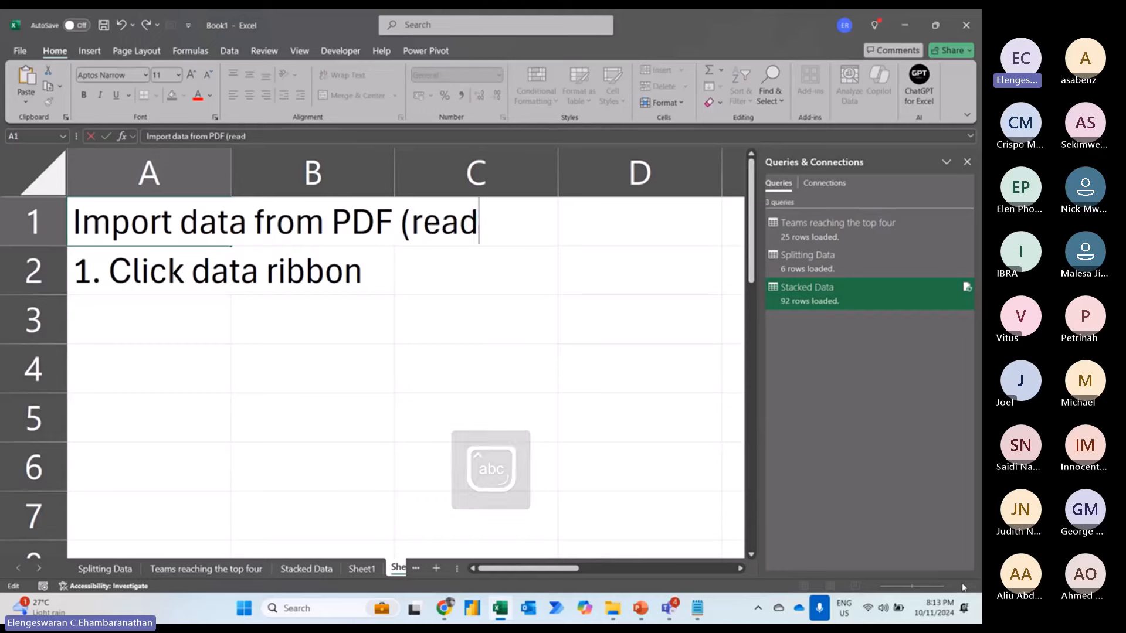
pyautogui.write('a')
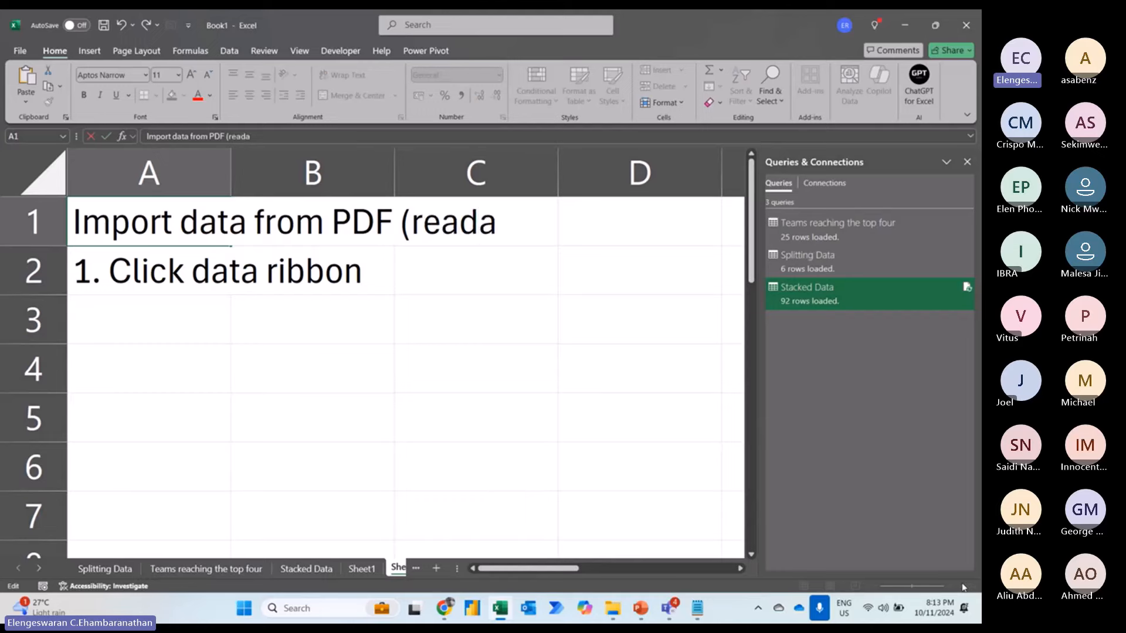
pyautogui.write('ble)')
pyautogui.press('Return')
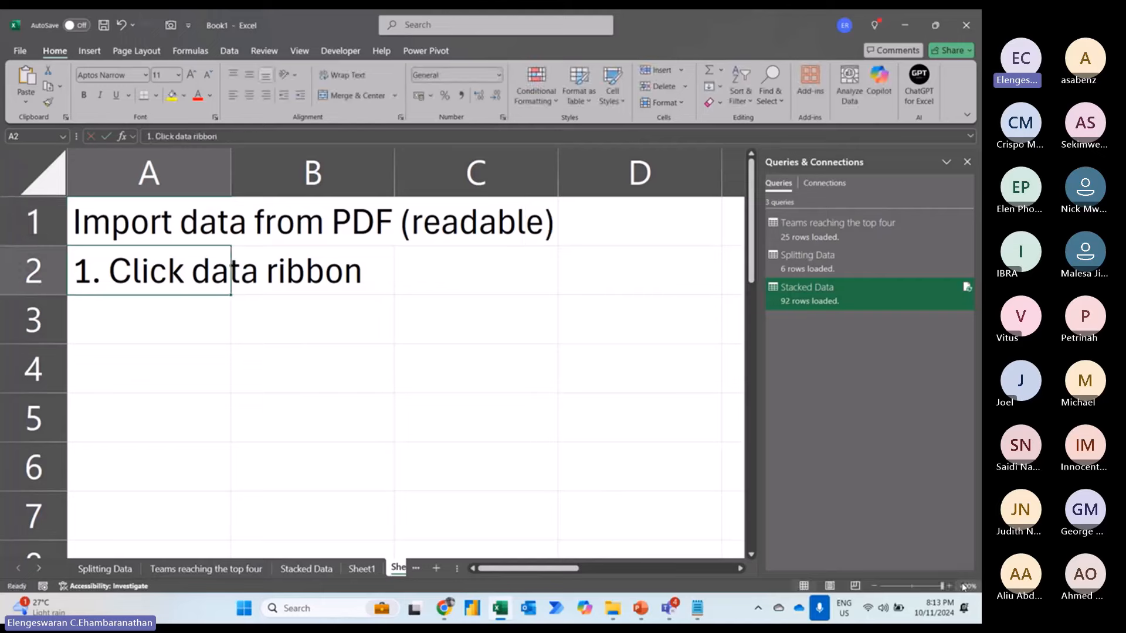
# - Enter the second instruction, "2. click get data", in cell A3
pyautogui.press('Return')
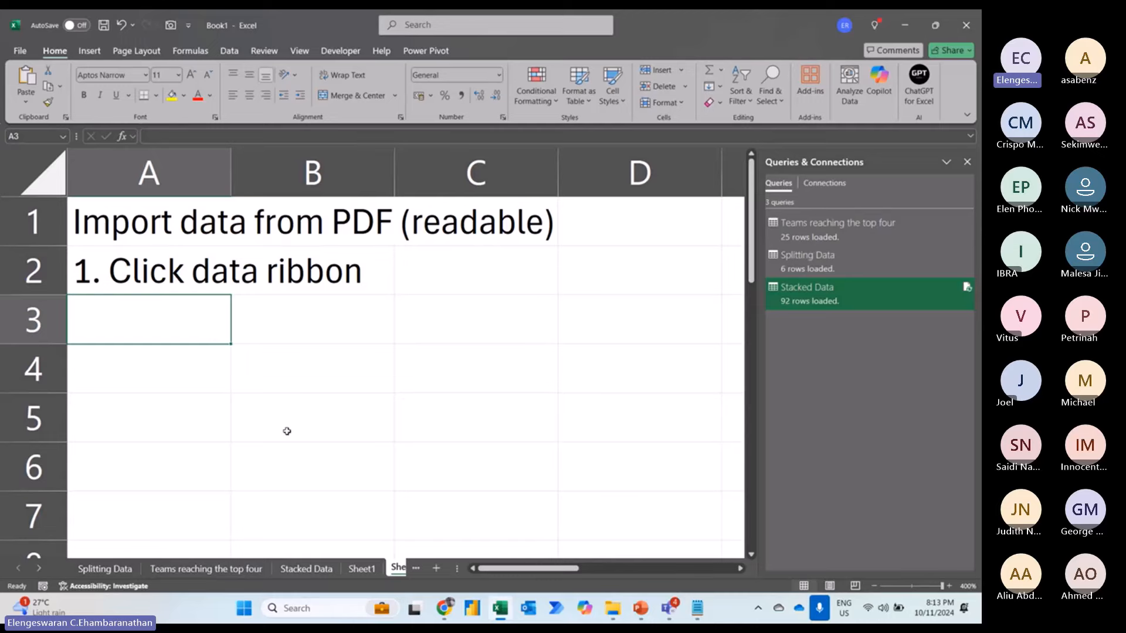
pyautogui.write('2. cli')
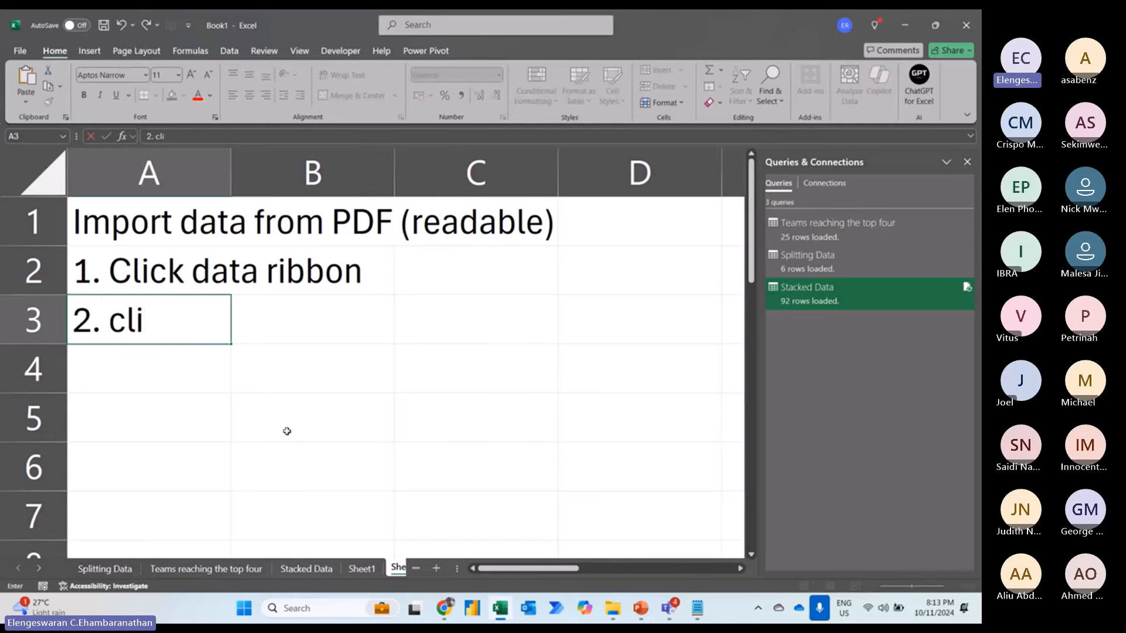
pyautogui.write('ck fro')
pyautogui.press('BackSpace')
pyautogui.press('BackSpace')
pyautogui.press('BackSpace')
pyautogui.write('g')
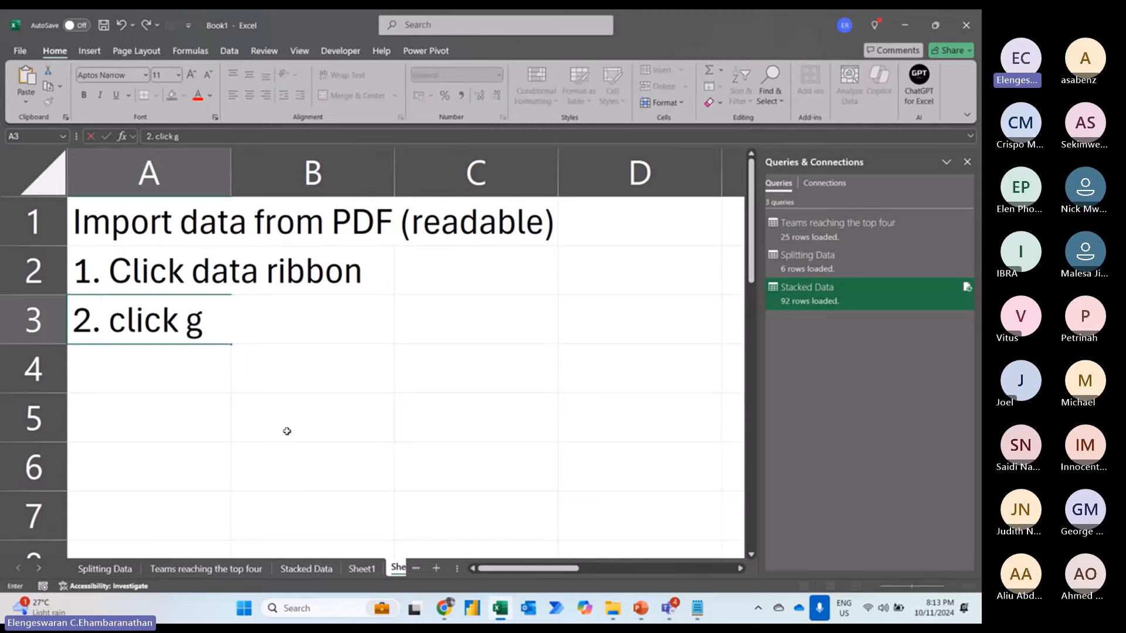
pyautogui.write('et data')
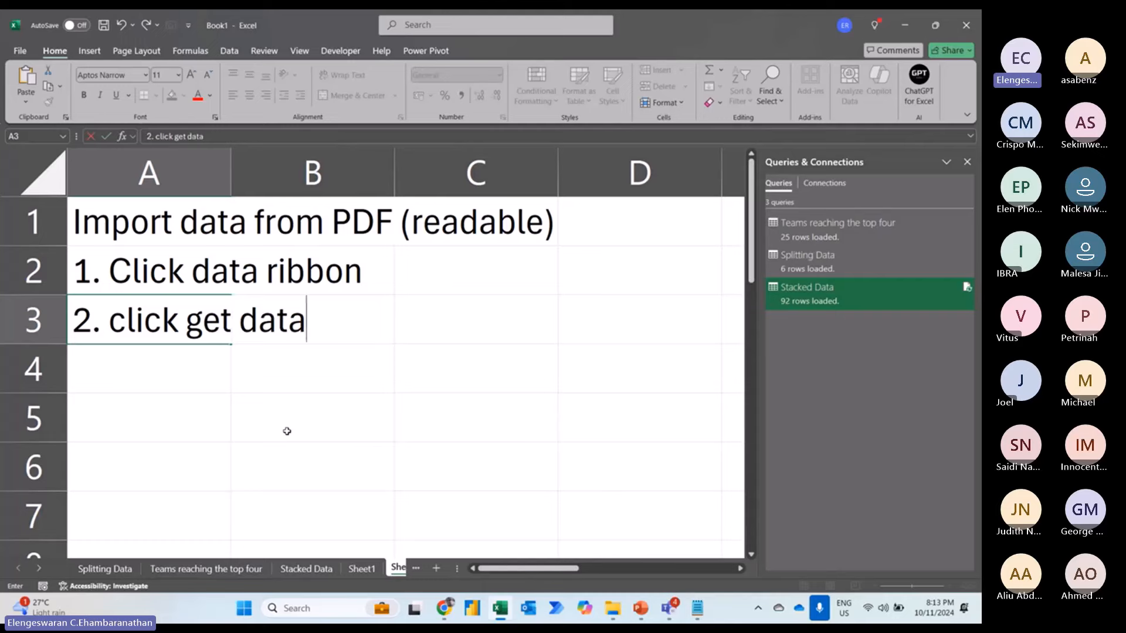
pyautogui.press('Return')
# - Enter "3. click from file" in cell A4 and "4. click from pdf" in cell A5
pyautogui.write('3. clci')
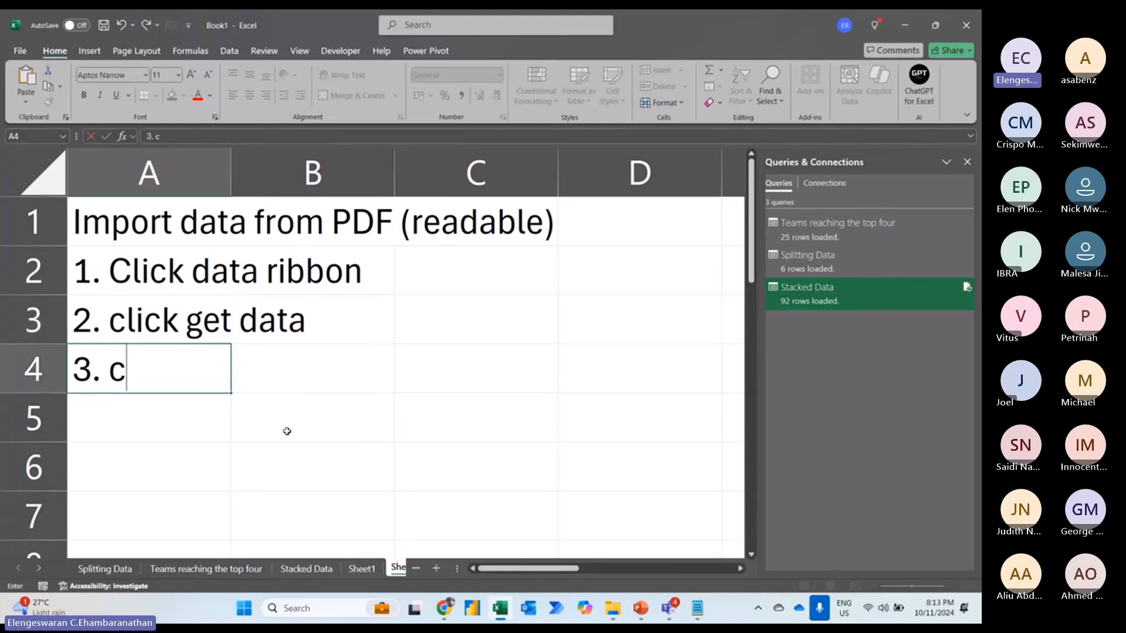
pyautogui.press('BackSpace')
pyautogui.press('BackSpace')
pyautogui.write('ick from file')
pyautogui.press('Return')
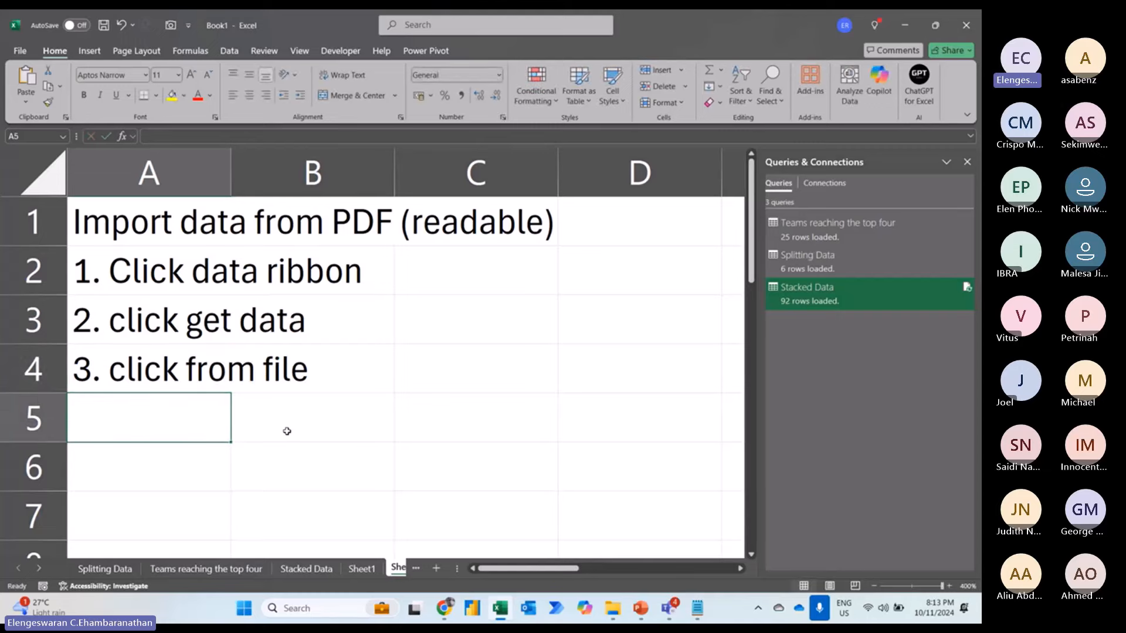
pyautogui.write('4. click')
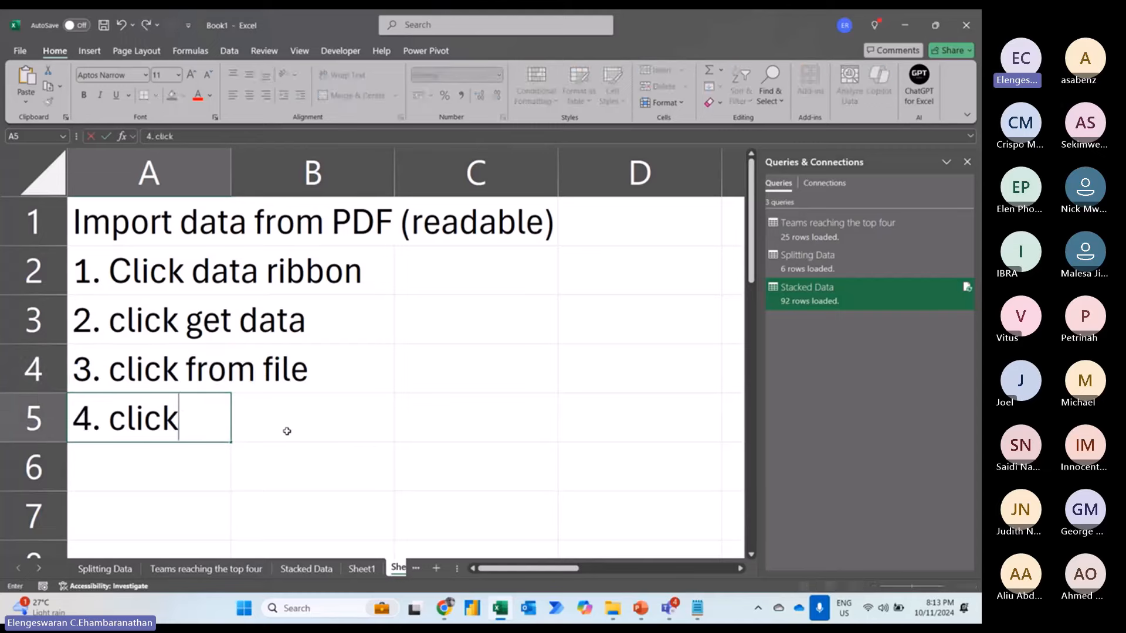
pyautogui.write(' from pdf')
pyautogui.press('Return')
# - Append "... excel 2021" to the heading in cell A1 and close the Queries & Connections pane
pyautogui.press('Up')
pyautogui.press('Up')
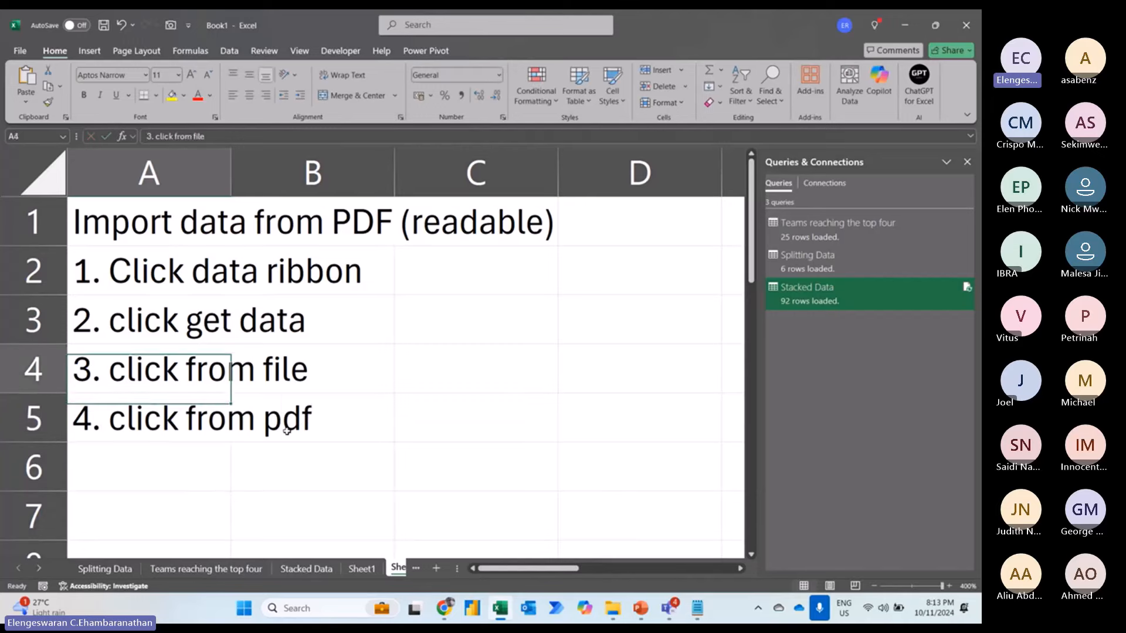
pyautogui.press('Up')
pyautogui.press('Up')
pyautogui.press('Up')
pyautogui.press('F2')
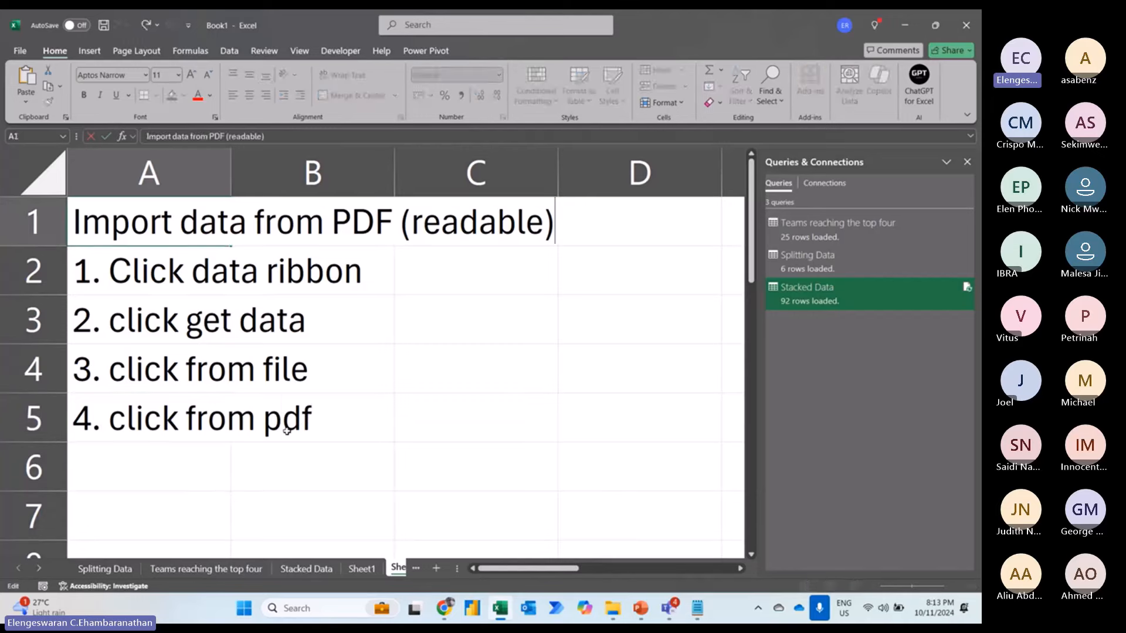
pyautogui.write('... excel 202')
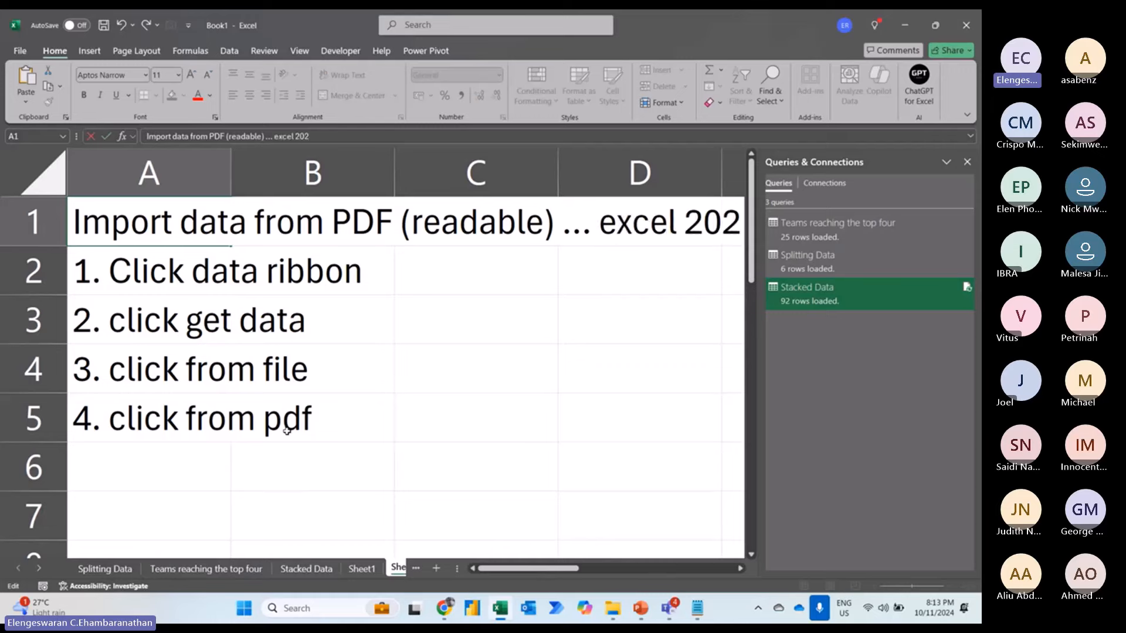
pyautogui.press('Return')
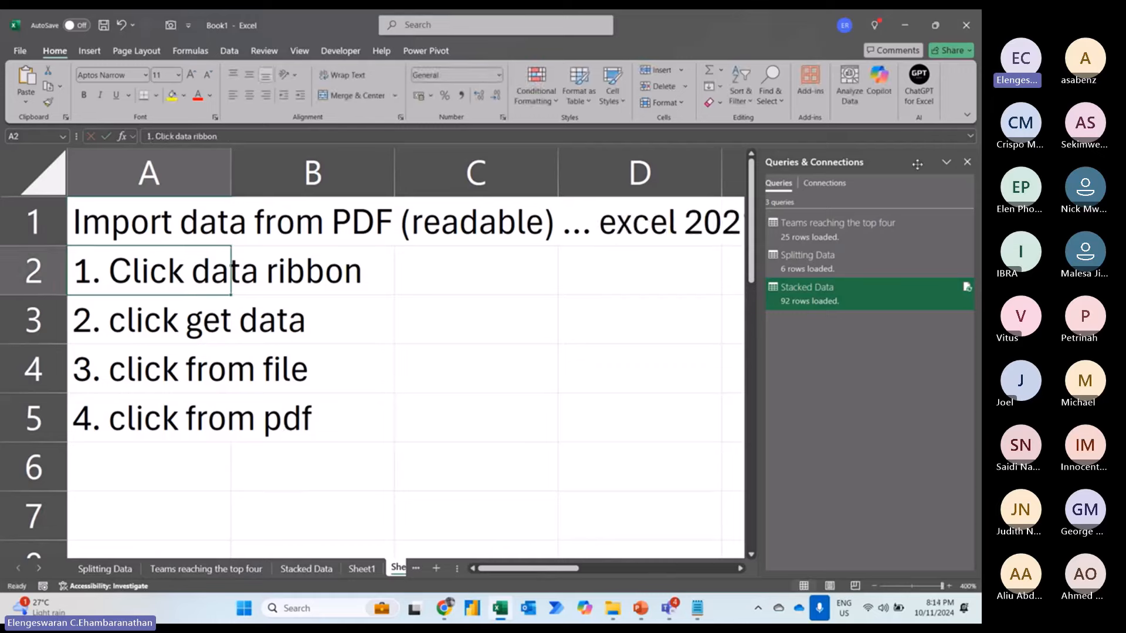
pyautogui.click(966, 162)
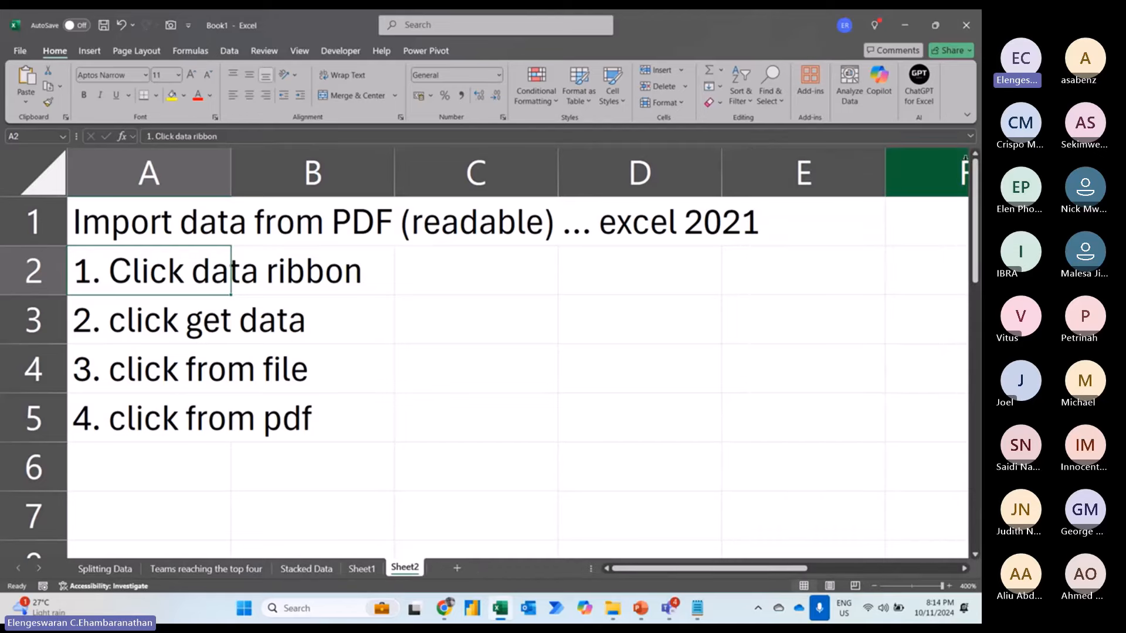
# - Append "/ 365" to the end of the heading in cell A1
pyautogui.press('Up')
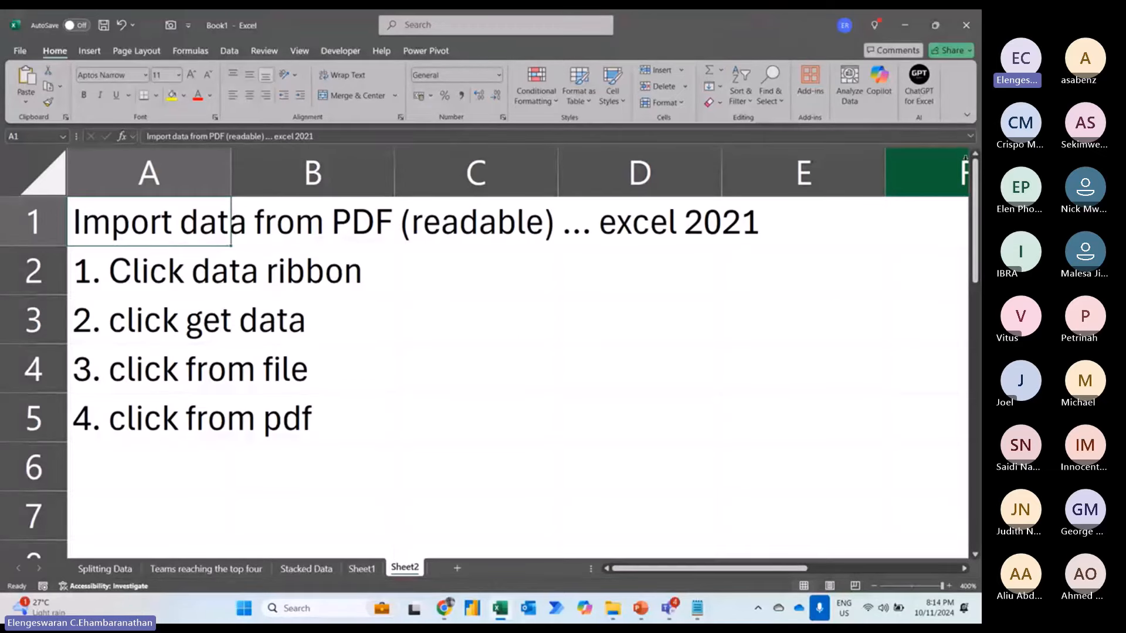
pyautogui.press('F2')
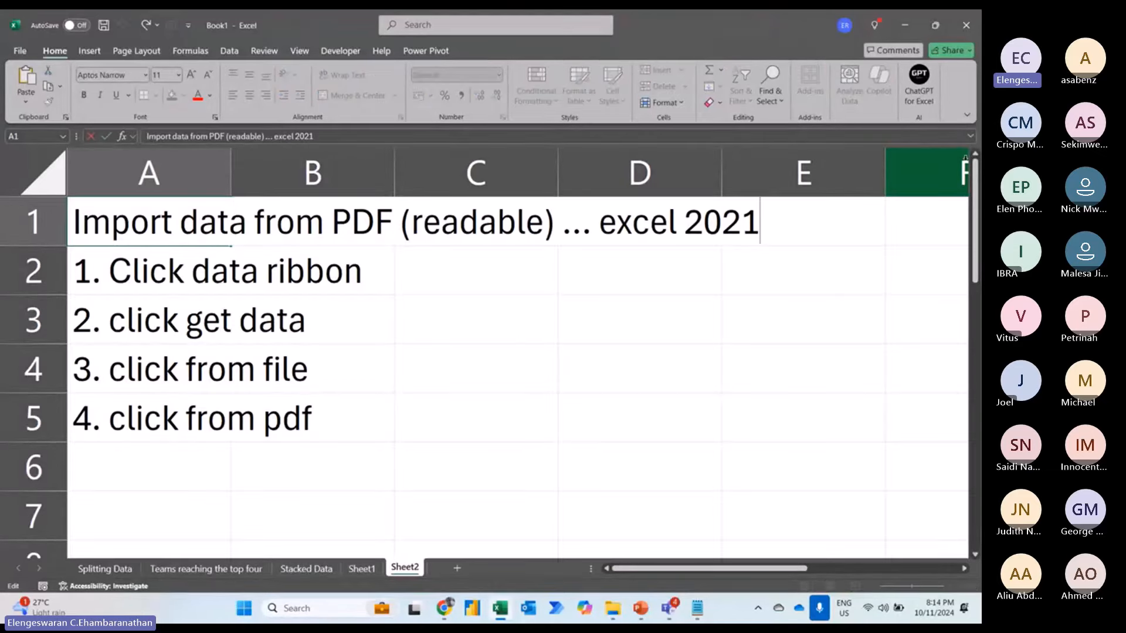
pyautogui.write('/ 365')
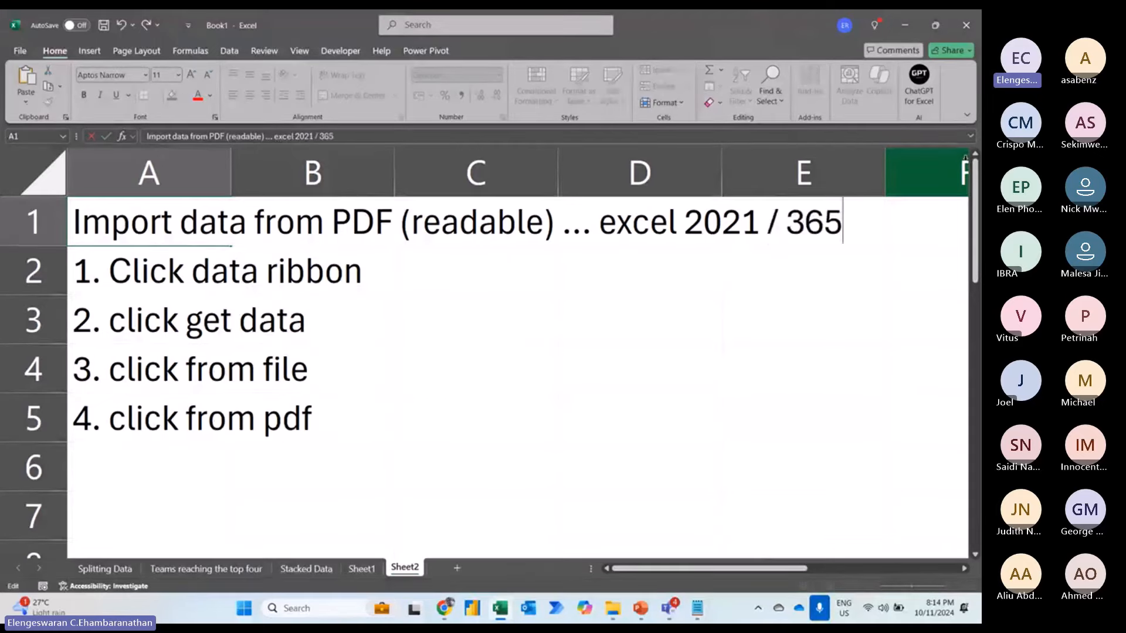
pyautogui.press('Return')
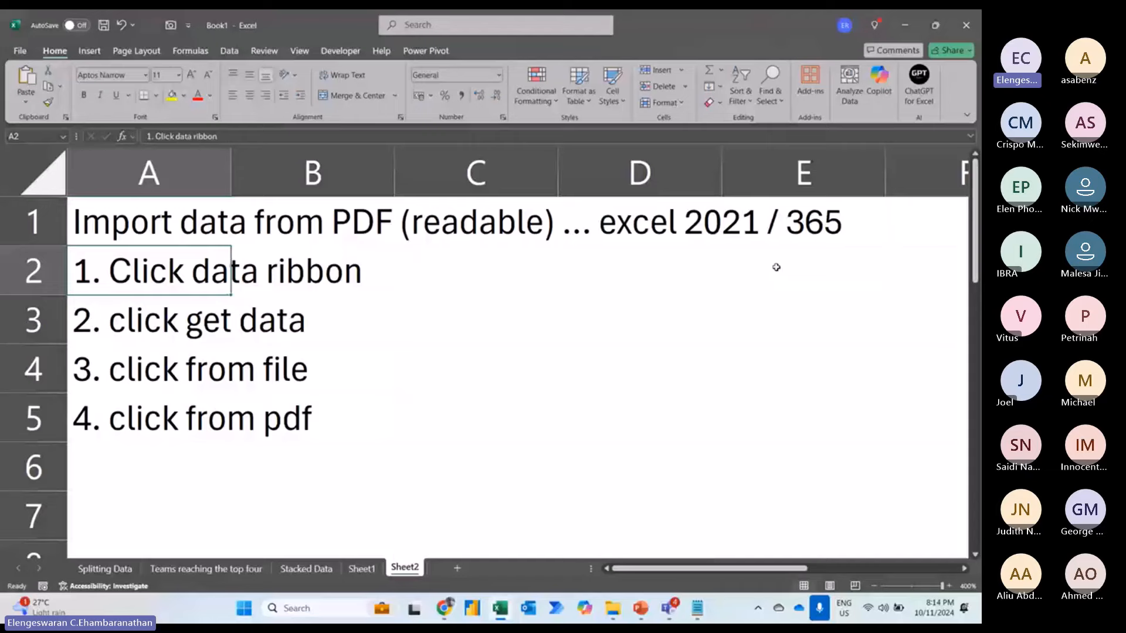
# - Start a data import from PDF using the BMW_Pricelist_pm file in the 10th November 2024 folder
pyautogui.click(229, 51)
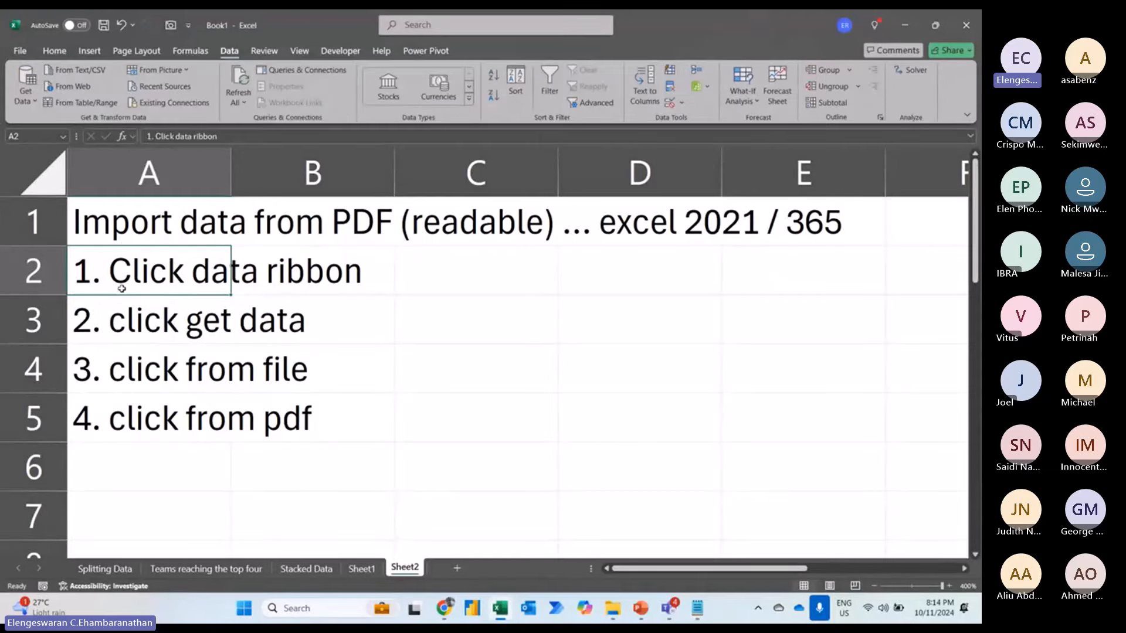
pyautogui.click(475, 369)
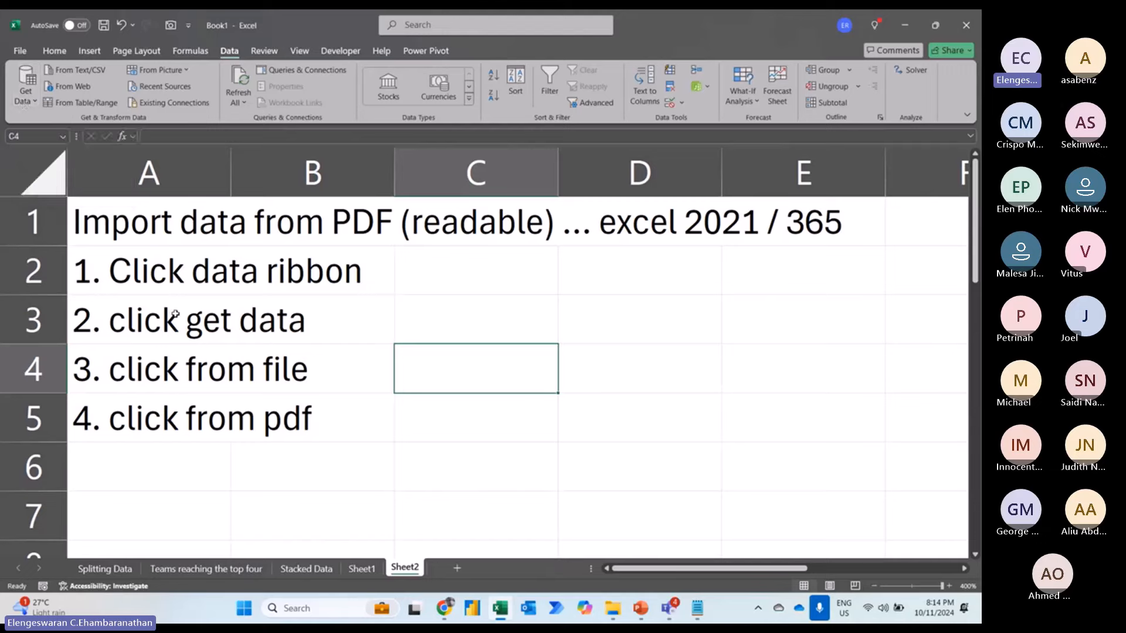
pyautogui.click(25, 85)
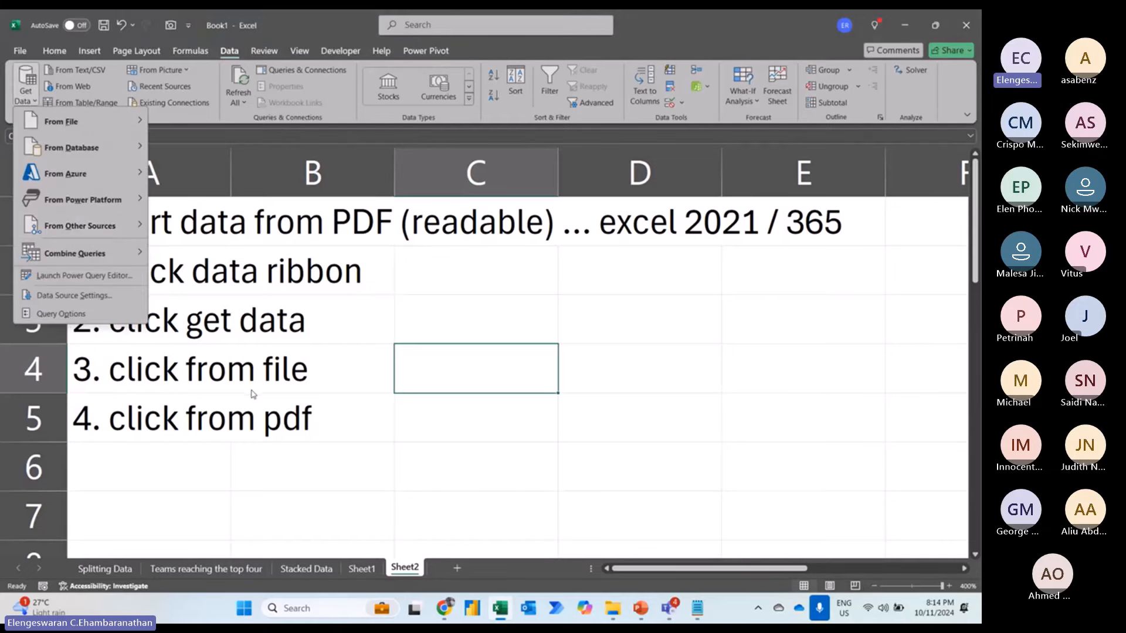
pyautogui.click(70, 125)
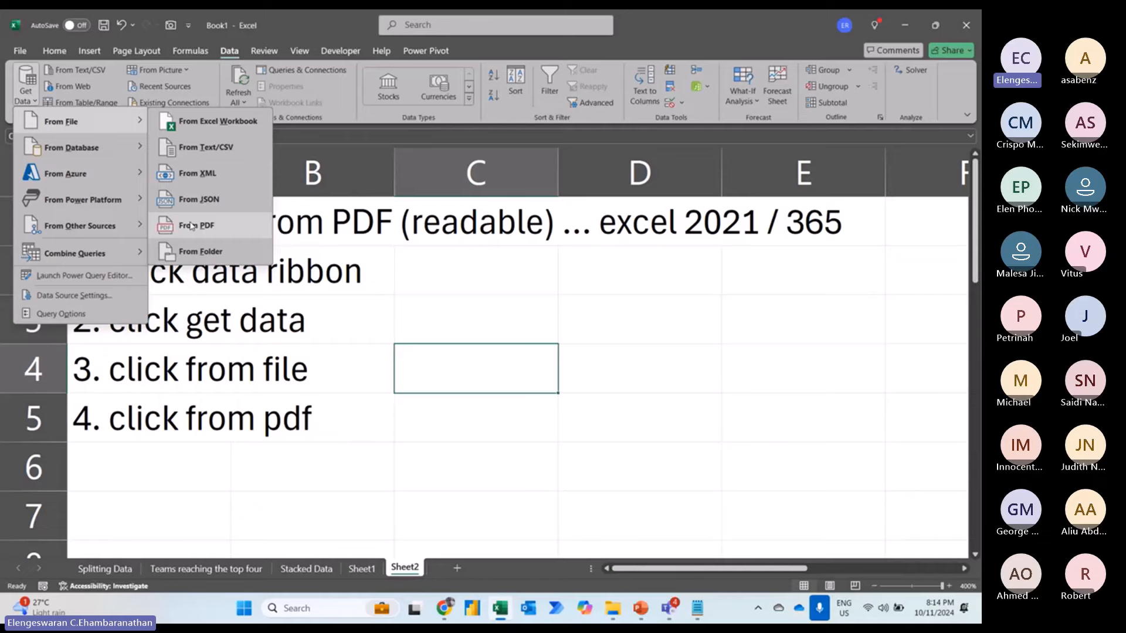
pyautogui.click(192, 226)
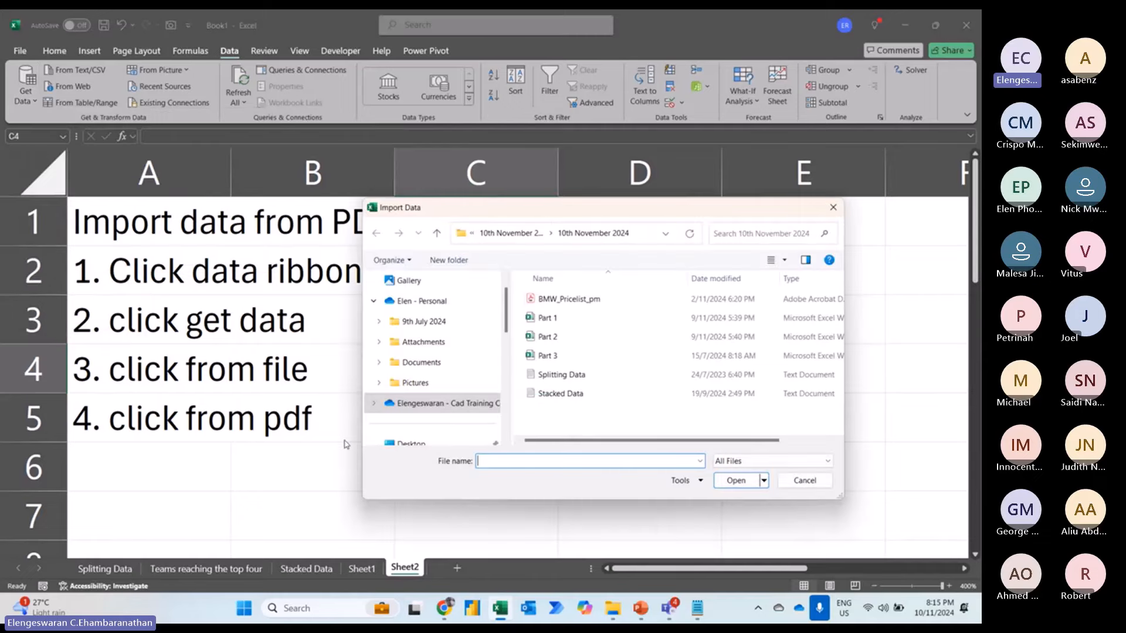
pyautogui.click(561, 300)
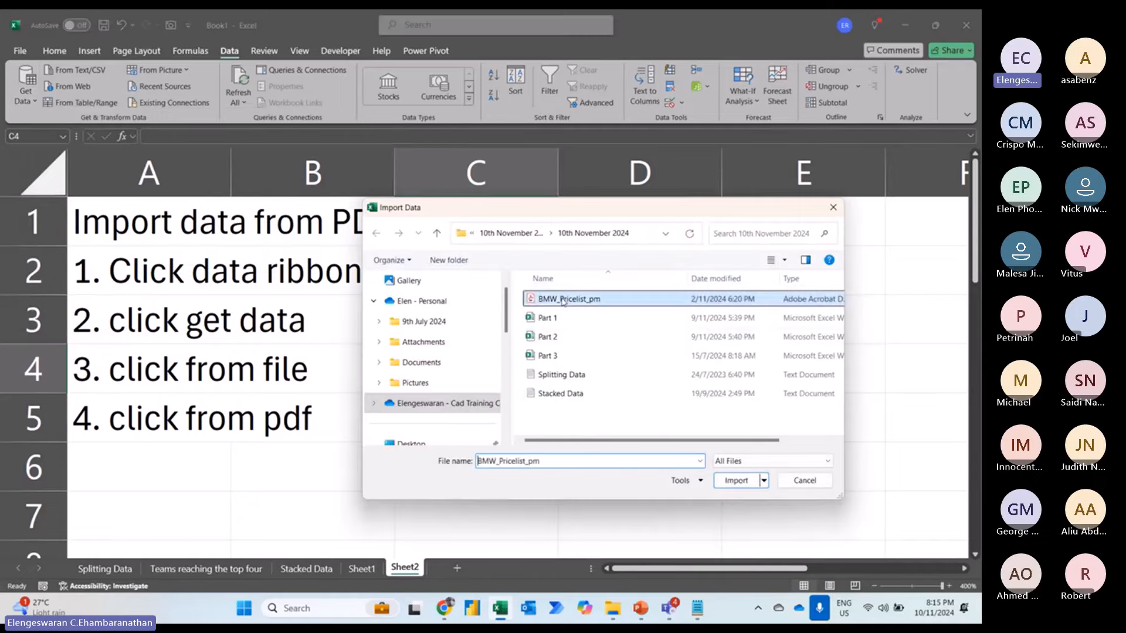
pyautogui.click(736, 481)
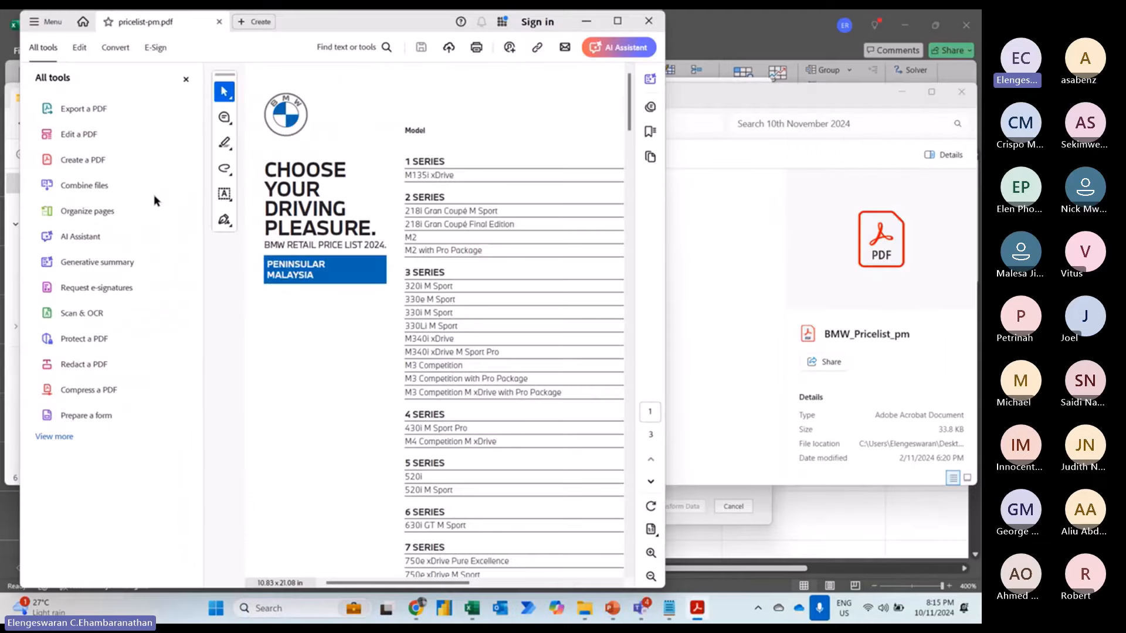
# - Maximize the BMW price list PDF in Acrobat and examine its first-page table of models and prices
pyautogui.click(617, 22)
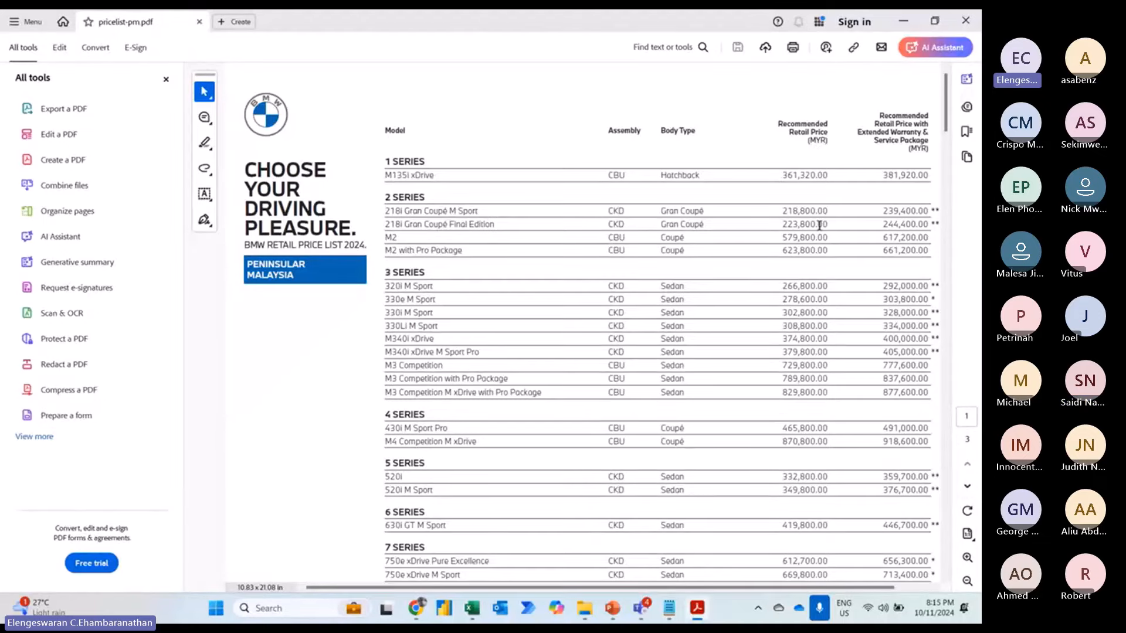
pyautogui.scroll(-15, 508, 218)
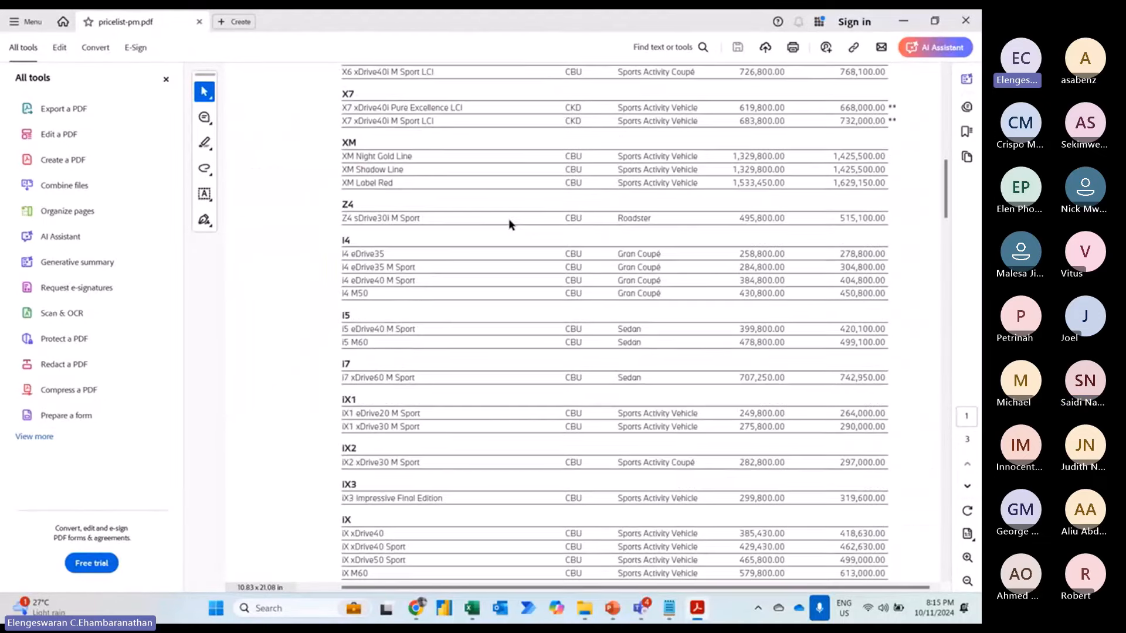
pyautogui.scroll(-5, 509, 218)
pyautogui.scroll(1, 576, 281)
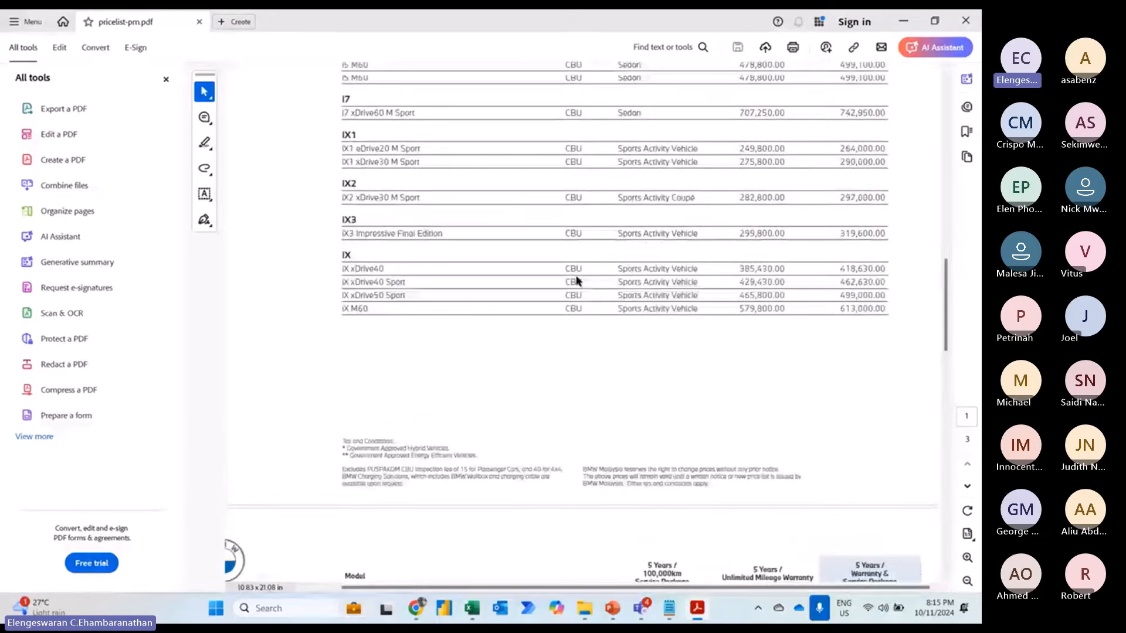
pyautogui.press('Home')
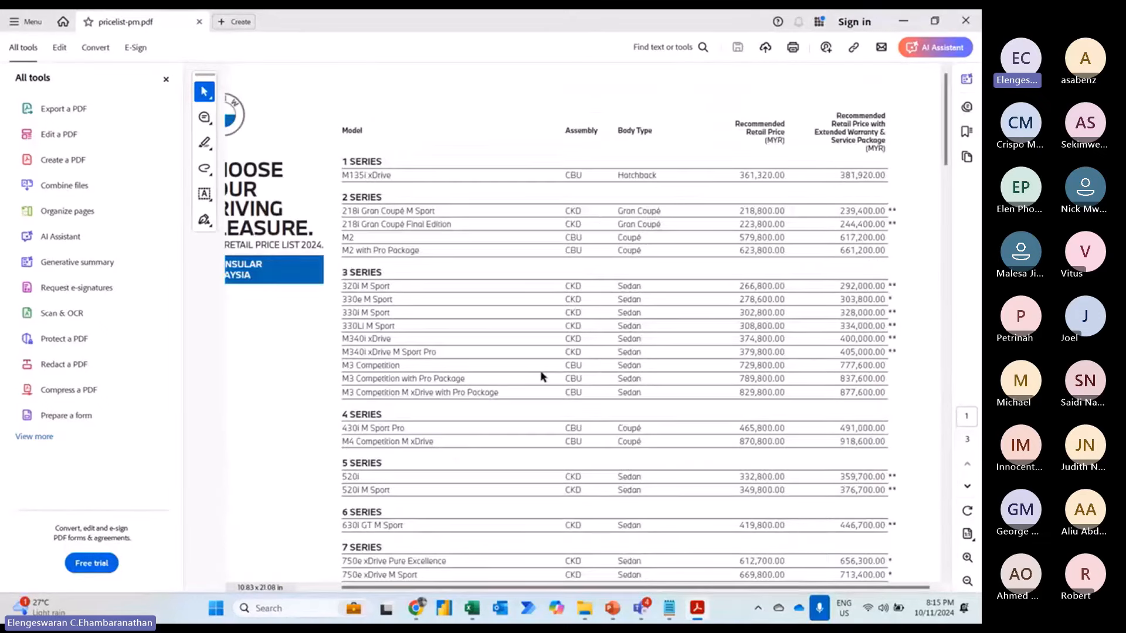
# - Switch back to Excel, preview Page001 of BMW_Pricelist_pm.pdf, and load Table001 (Page 1) into the workbook
pyautogui.hotkey('alt', 'Tab')
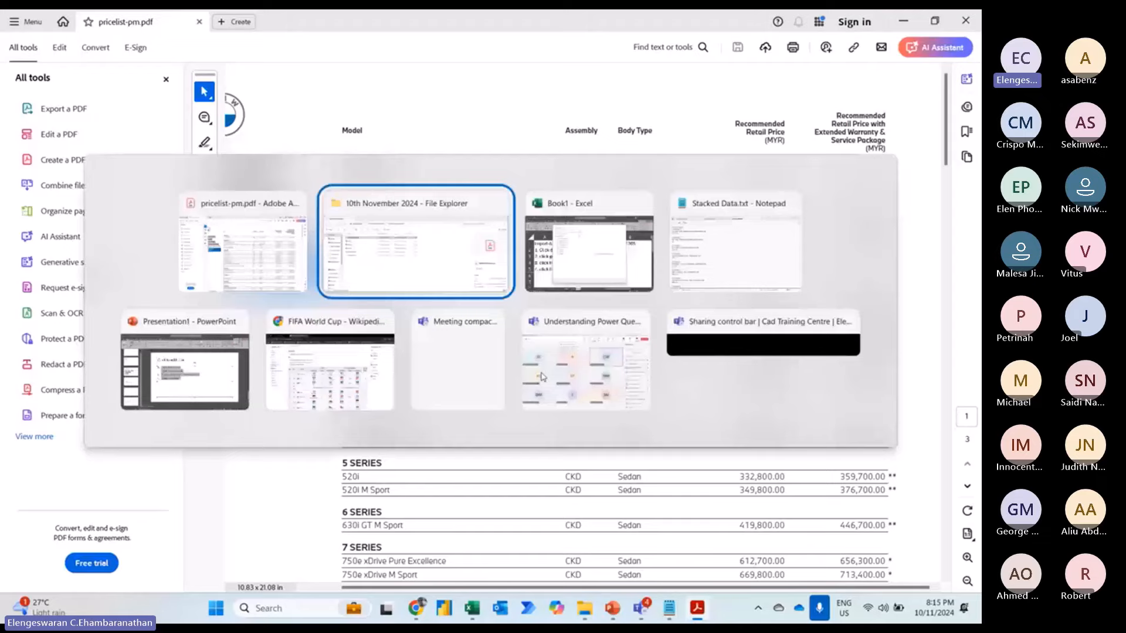
pyautogui.press('Tab')
pyautogui.click(278, 265)
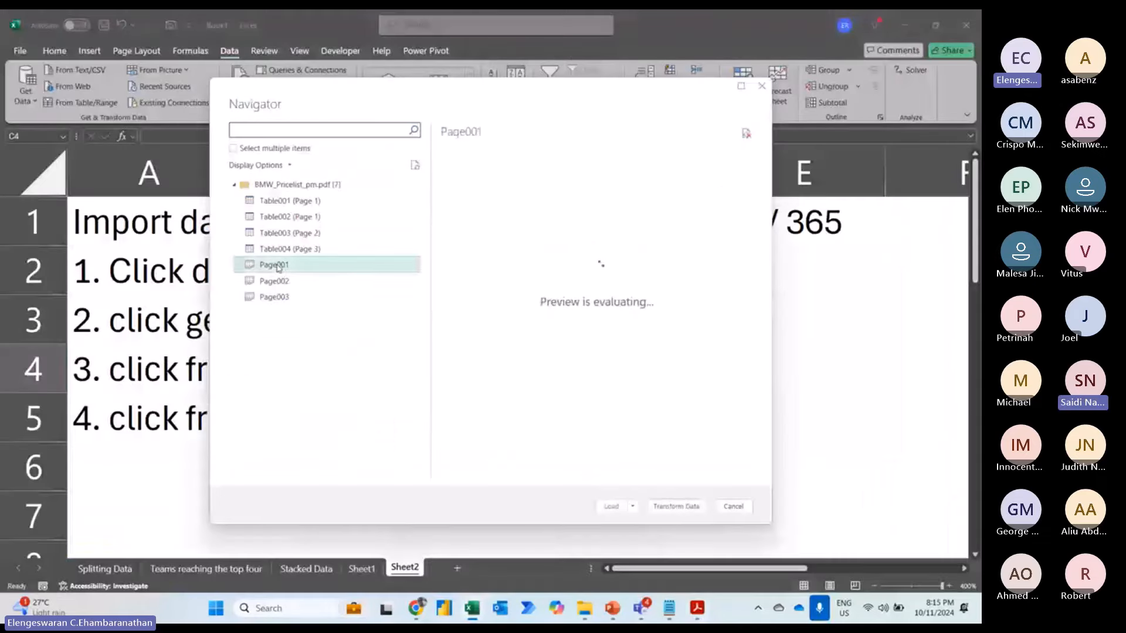
pyautogui.click(266, 201)
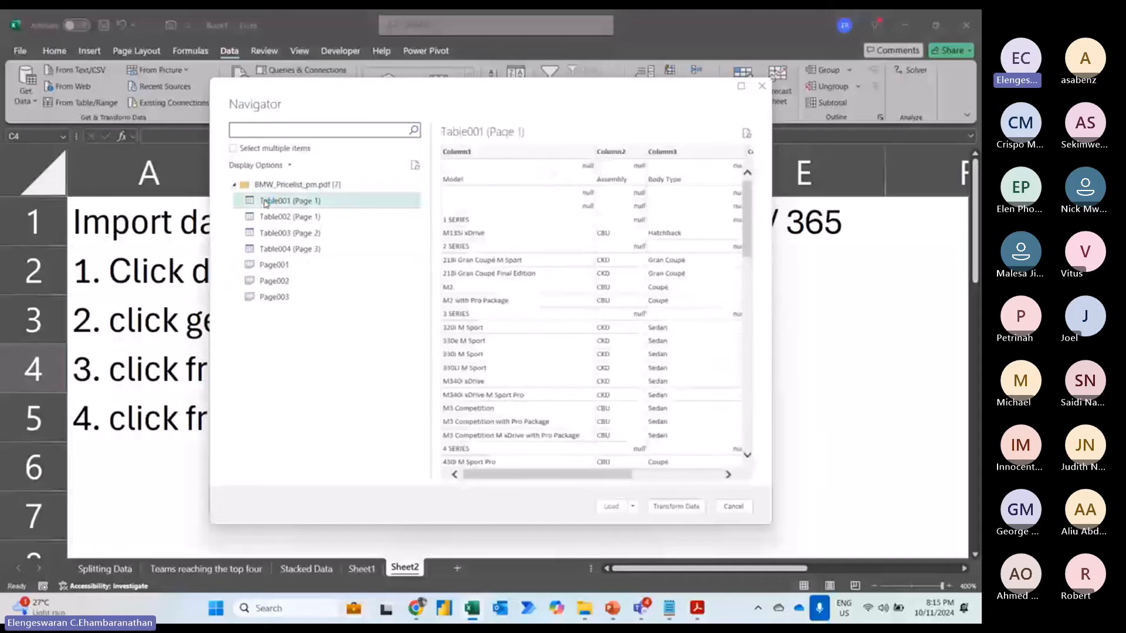
pyautogui.click(610, 507)
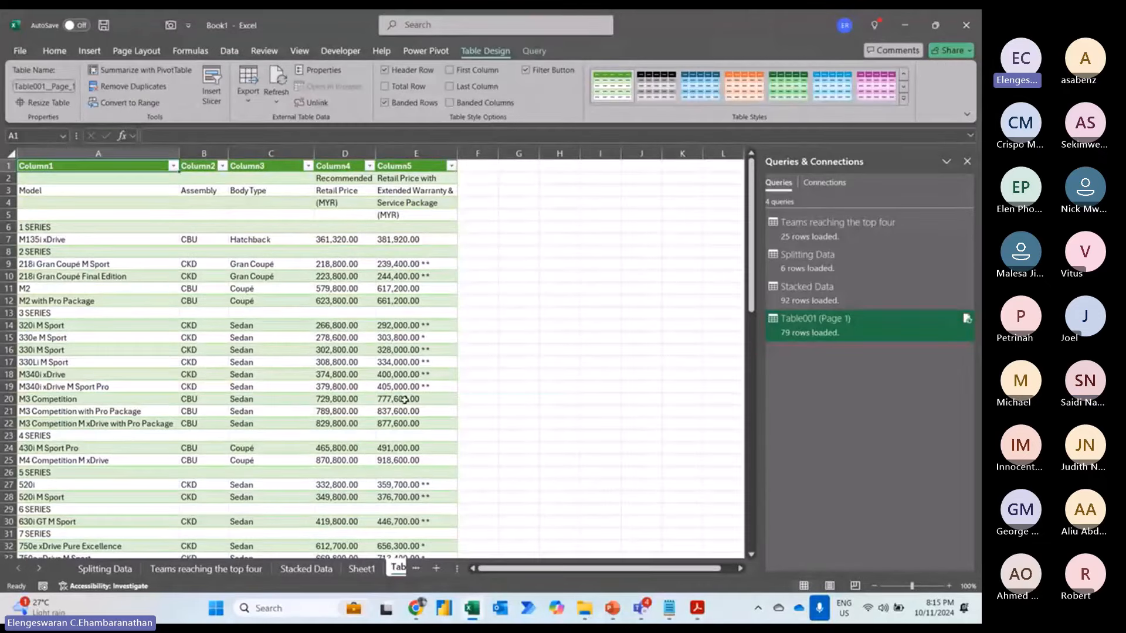
# - Look through the BMW models and prices in the table loaded from the PDF
pyautogui.scroll(-1, 405, 399)
pyautogui.scroll(-1, 405, 400)
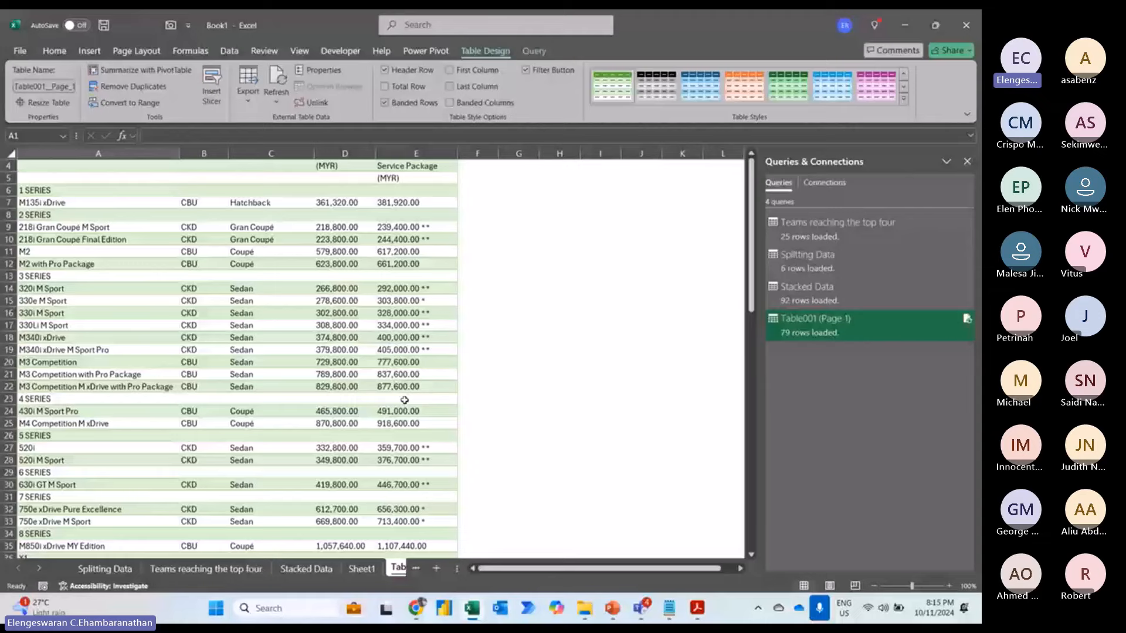
pyautogui.scroll(-3, 404, 400)
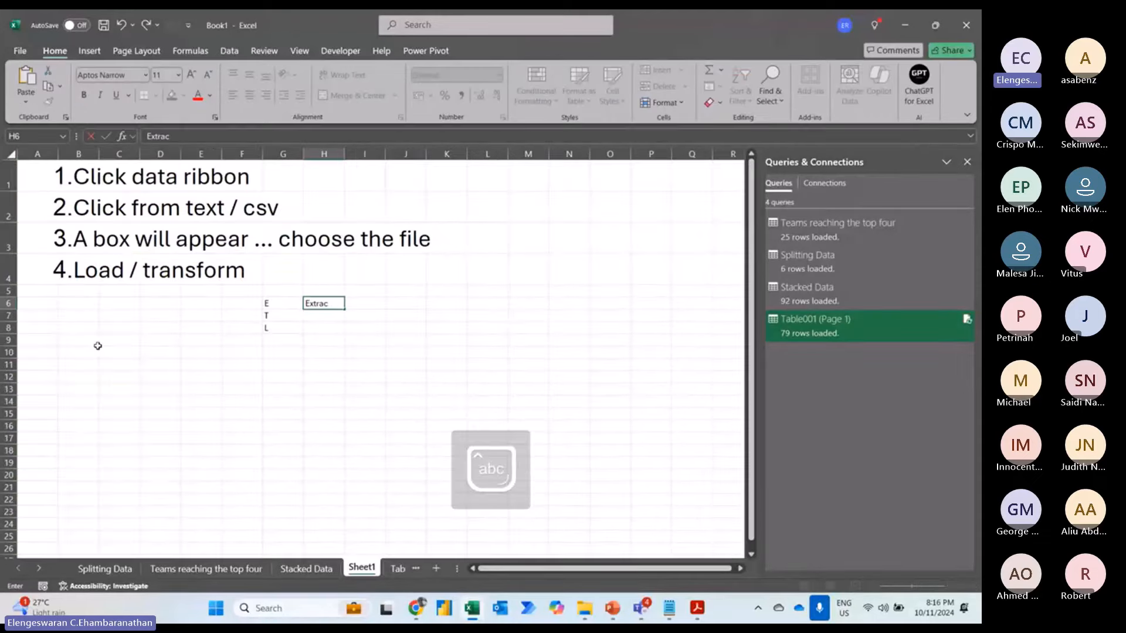
# - On Sheet1, enter "Extract" in H6 and "pdf , notepad , internet , excel file" in J6
pyautogui.write('trac')
pyautogui.press('Return')
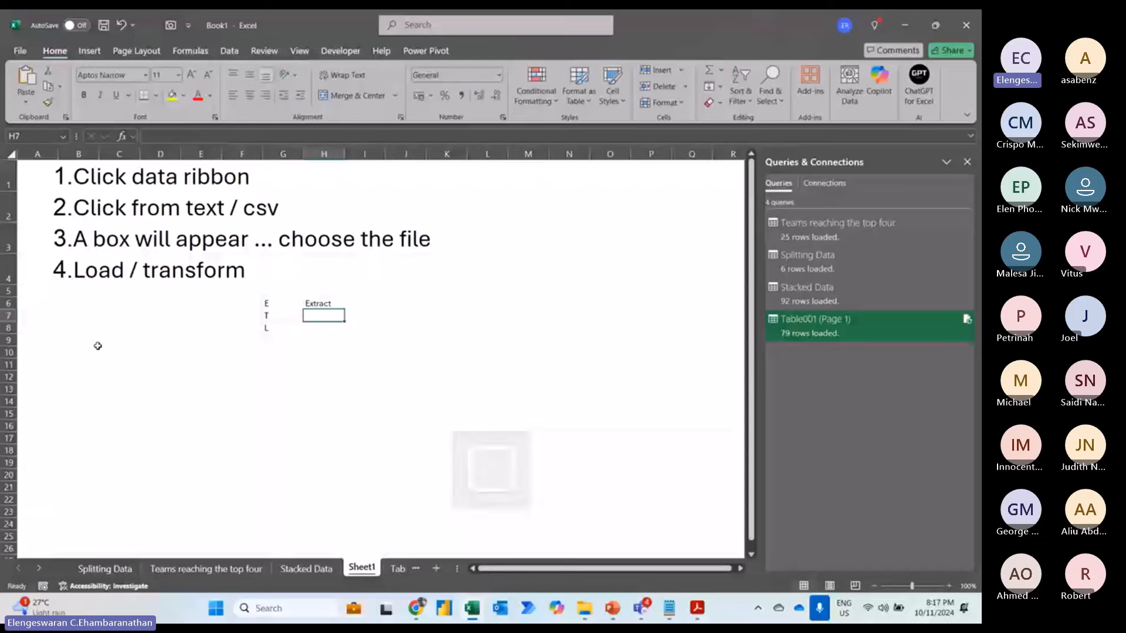
pyautogui.press('Up')
pyautogui.press('Right')
pyautogui.press('Right')
pyautogui.write('pd')
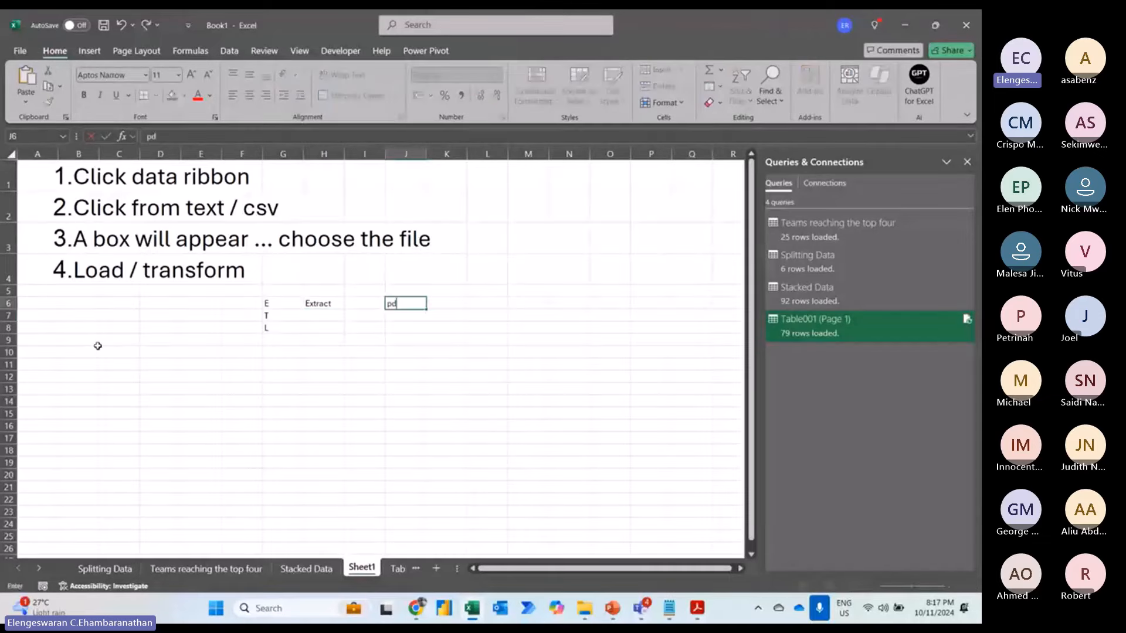
pyautogui.write('f , notepad , int')
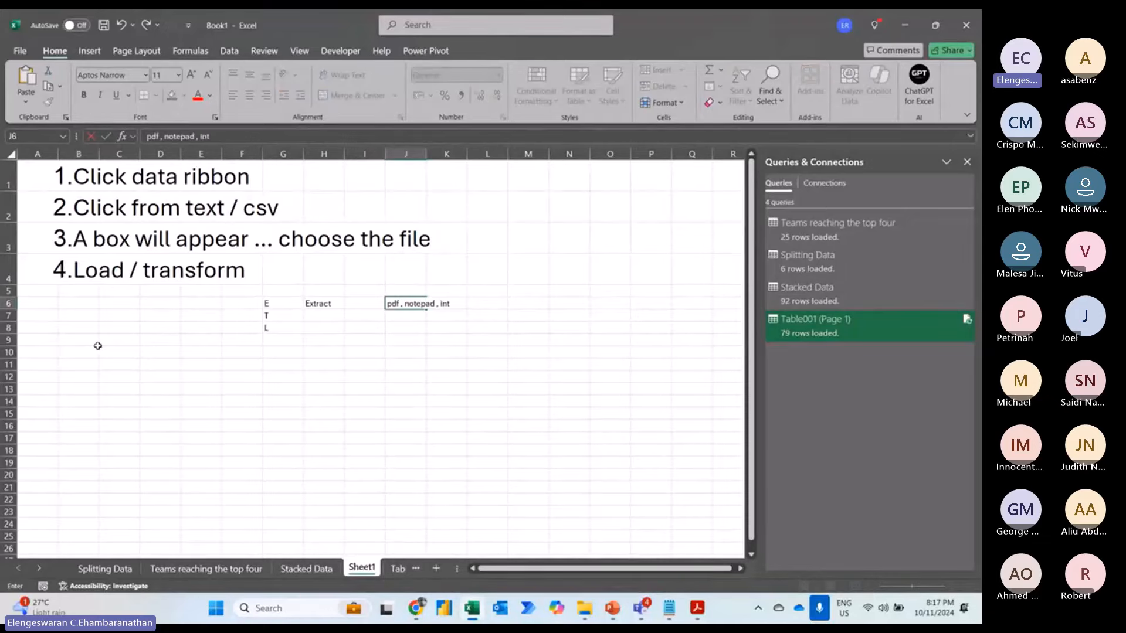
pyautogui.write('ernet , excel file')
pyautogui.press('Return')
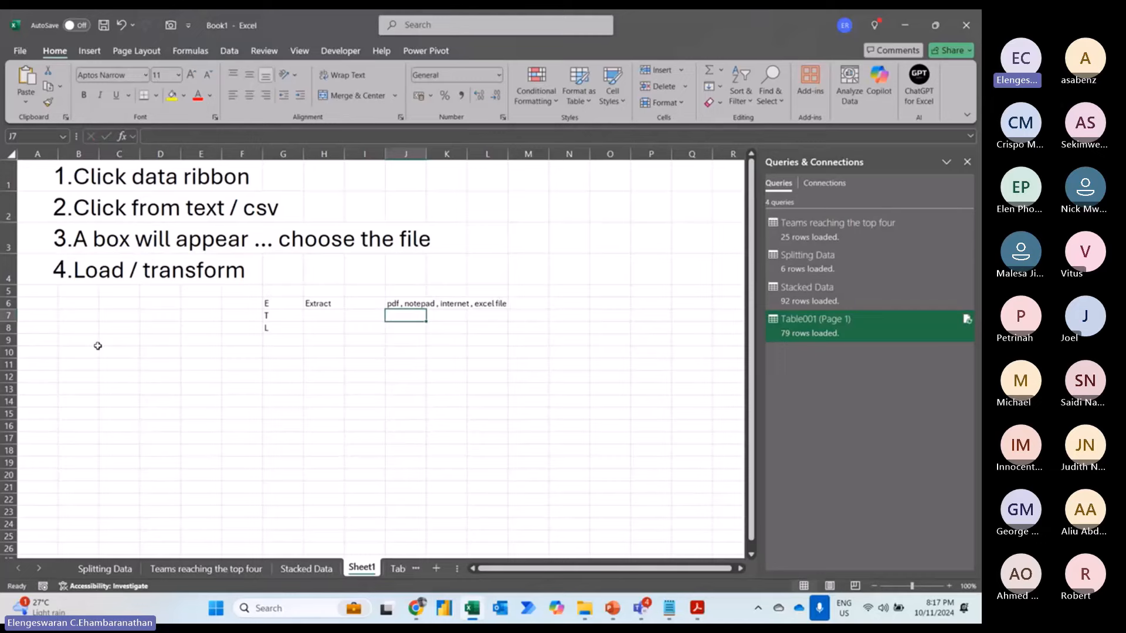
# - Enter "Transform" in H7 beside the T, and select the L in G8
pyautogui.press('Left')
pyautogui.press('Left')
pyautogui.write('Transfor')
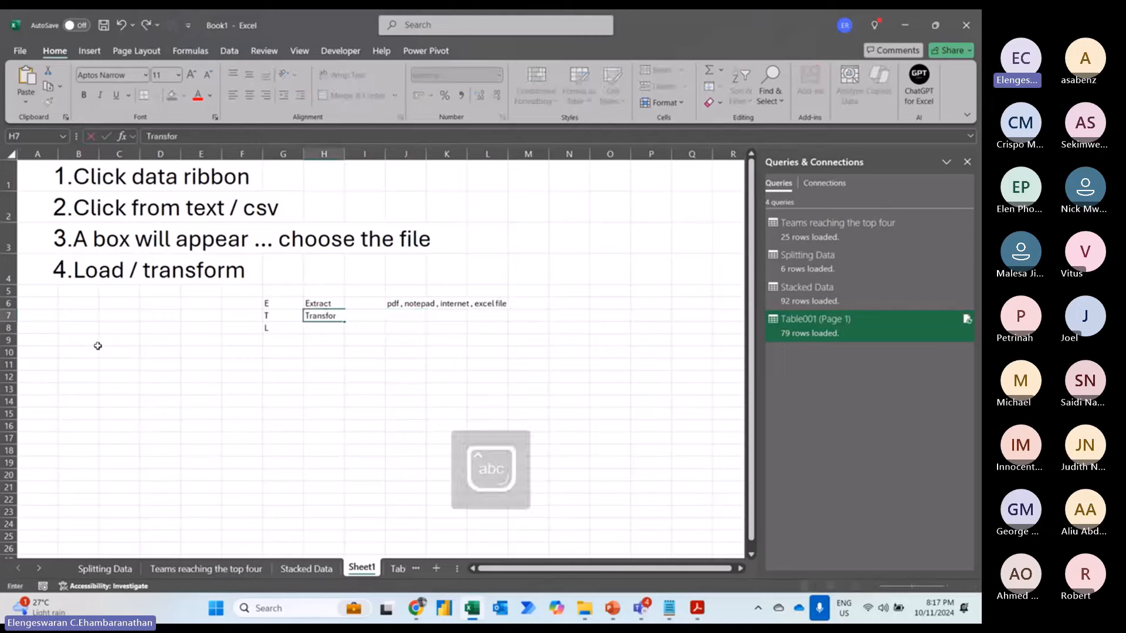
pyautogui.write('m')
pyautogui.press('Right')
pyautogui.press('Right')
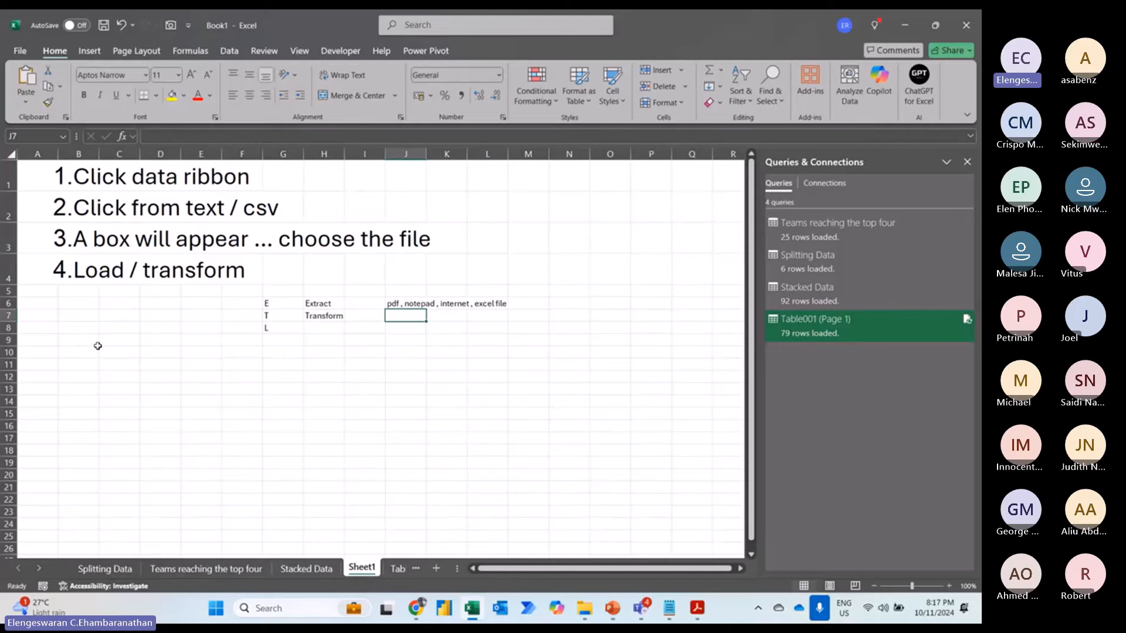
pyautogui.press('Left')
pyautogui.press('Left')
pyautogui.press('Down')
pyautogui.press('Left')
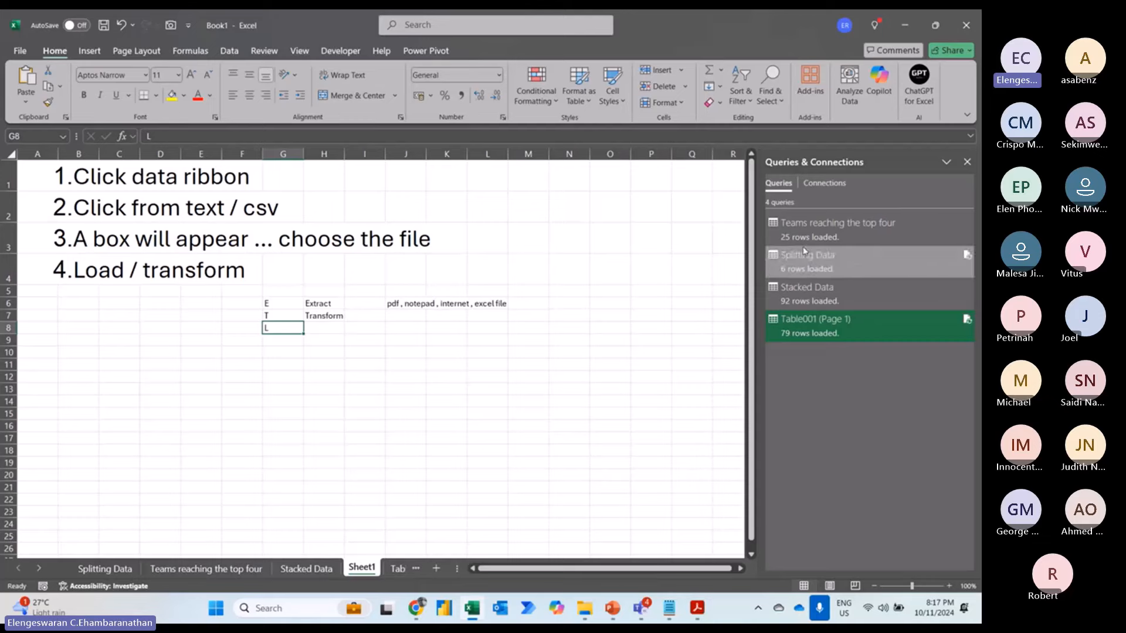
pyautogui.moveTo(825, 326)
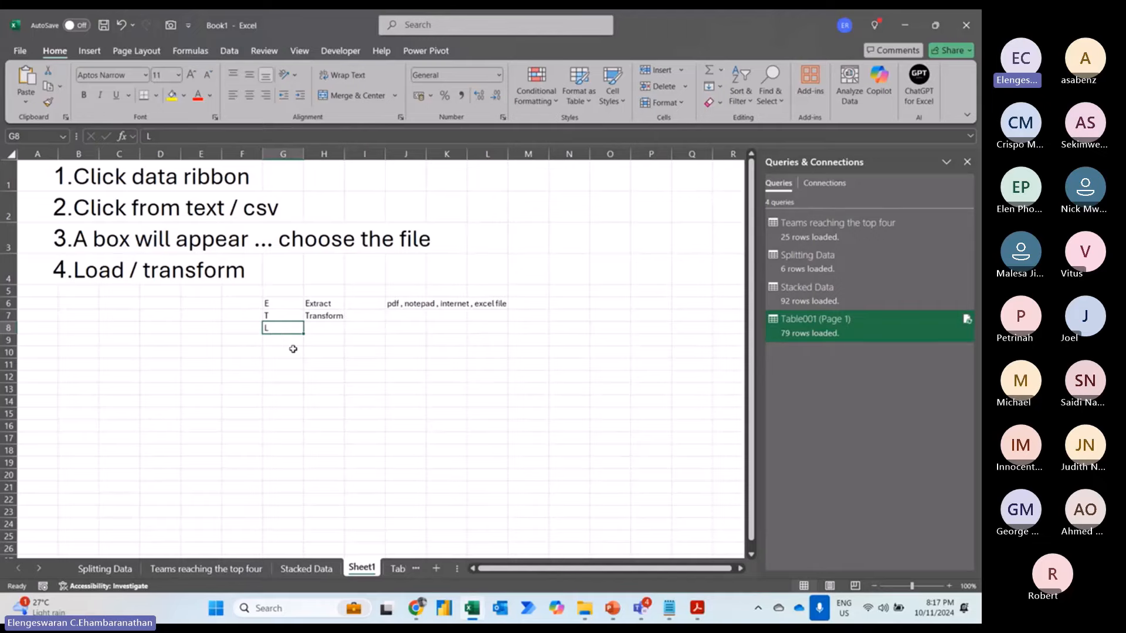
# - Switch to the 10th November 2024 folder in File Explorer, open the Part 1 workbook and review its monthly sales tables
pyautogui.hotkey('alt', 'Tab')
pyautogui.press('Tab')
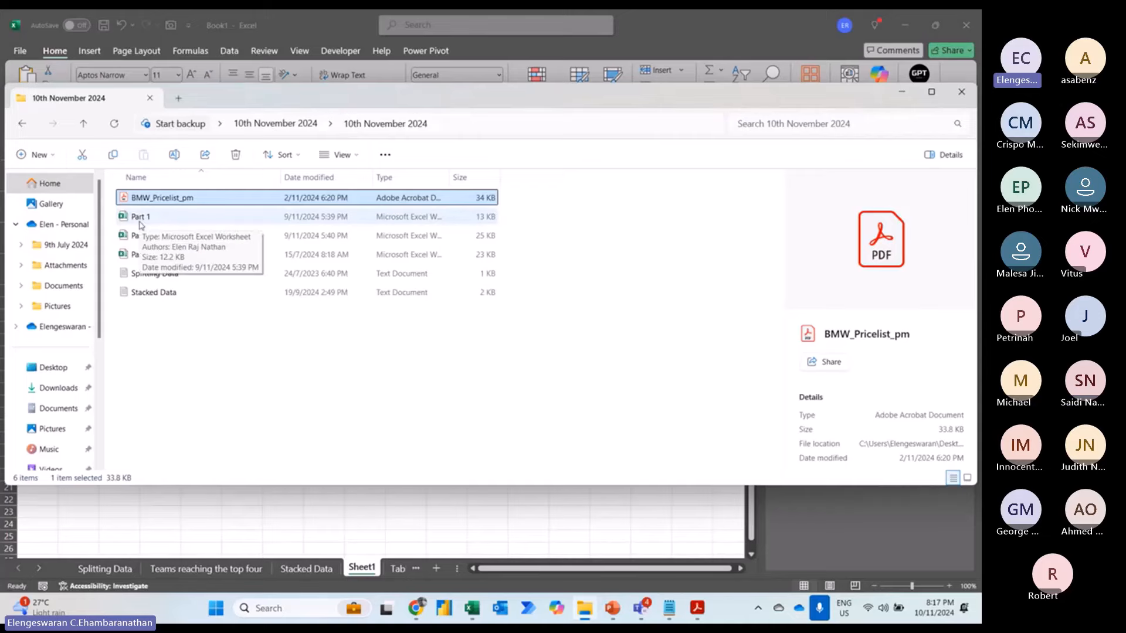
pyautogui.click(141, 223)
pyautogui.hotkey('alt', 'Tab')
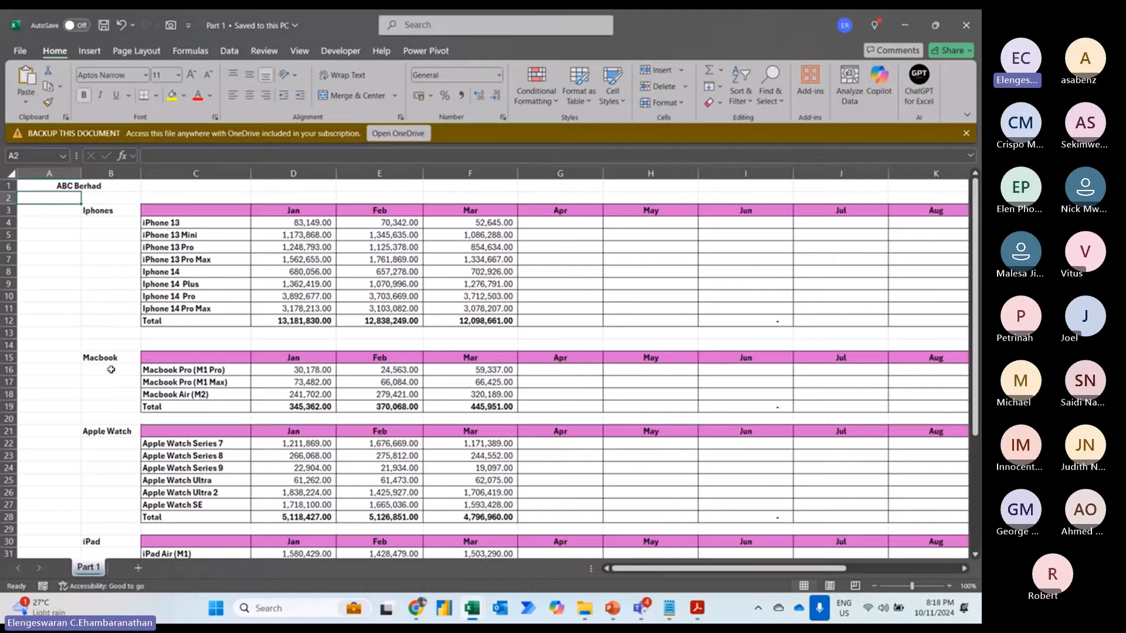
pyautogui.scroll(-1, 110, 449)
pyautogui.scroll(-2, 111, 449)
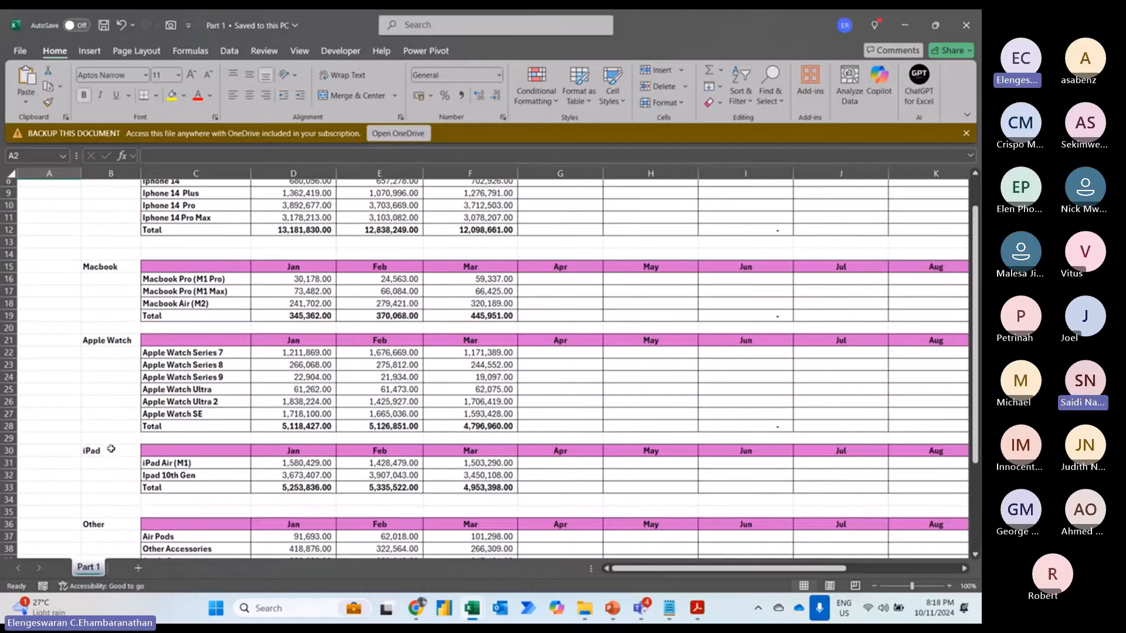
pyautogui.scroll(-1, 111, 449)
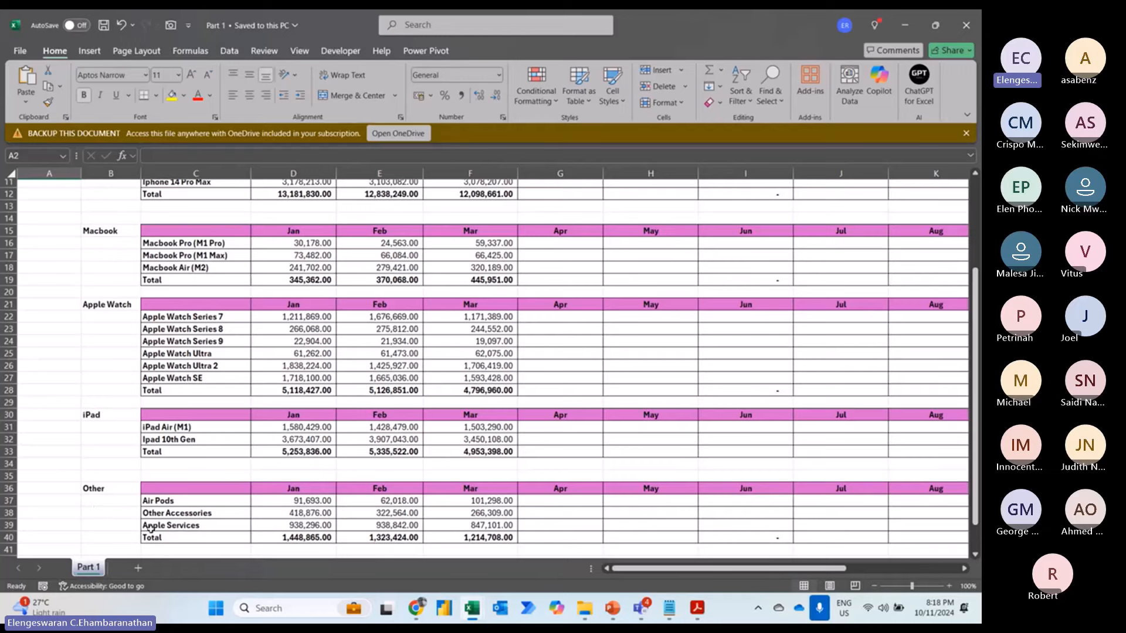
pyautogui.scroll(4, 114, 518)
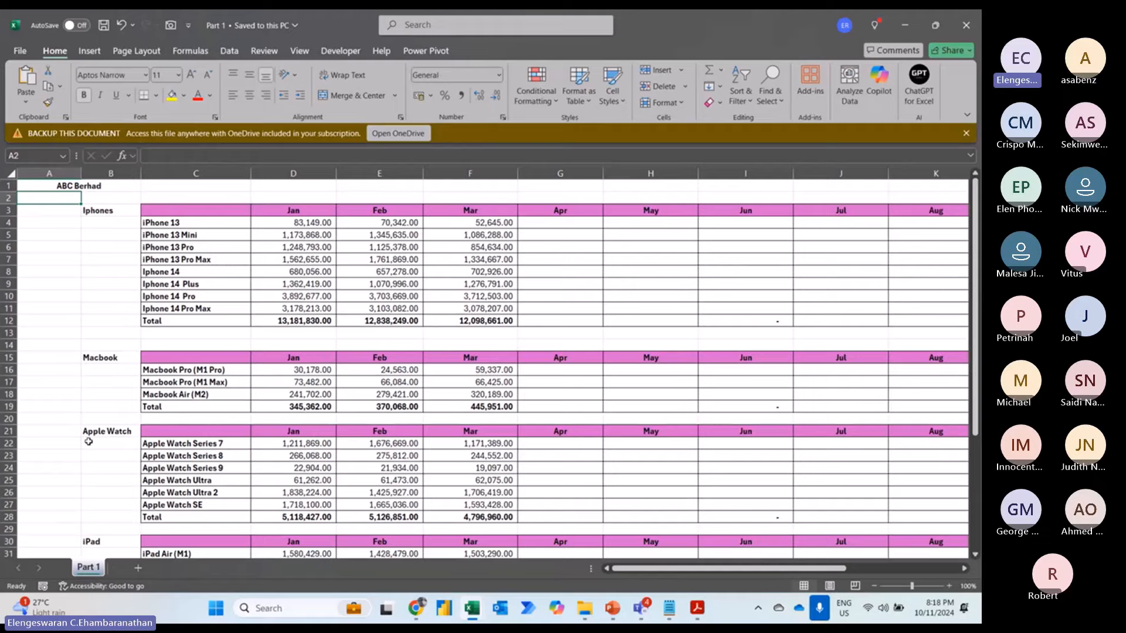
# - Open Sticky Notes and replace the existing note's text with "1. total apple products sales by months"
pyautogui.press('super')
pyautogui.write('stick')
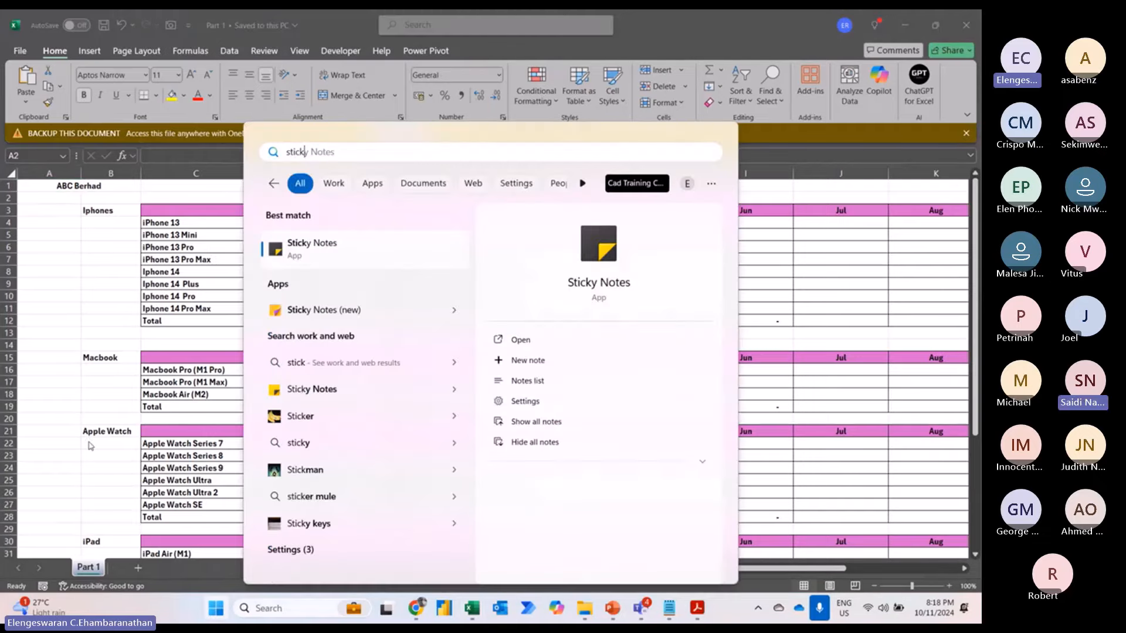
pyautogui.press('Return')
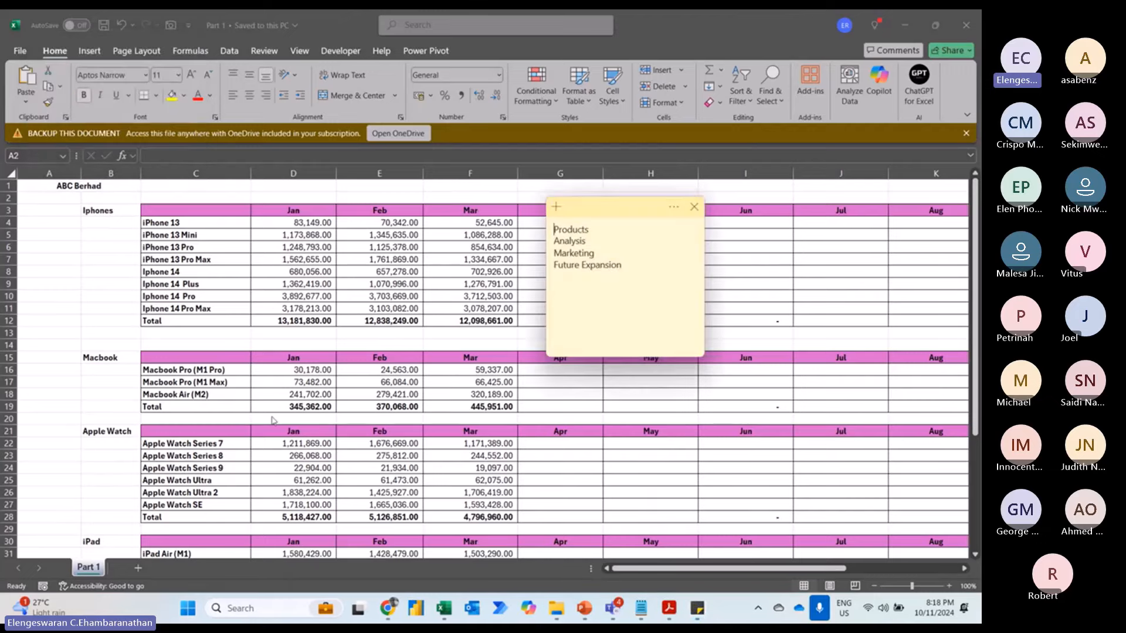
pyautogui.hotkey('ctrl', 'a')
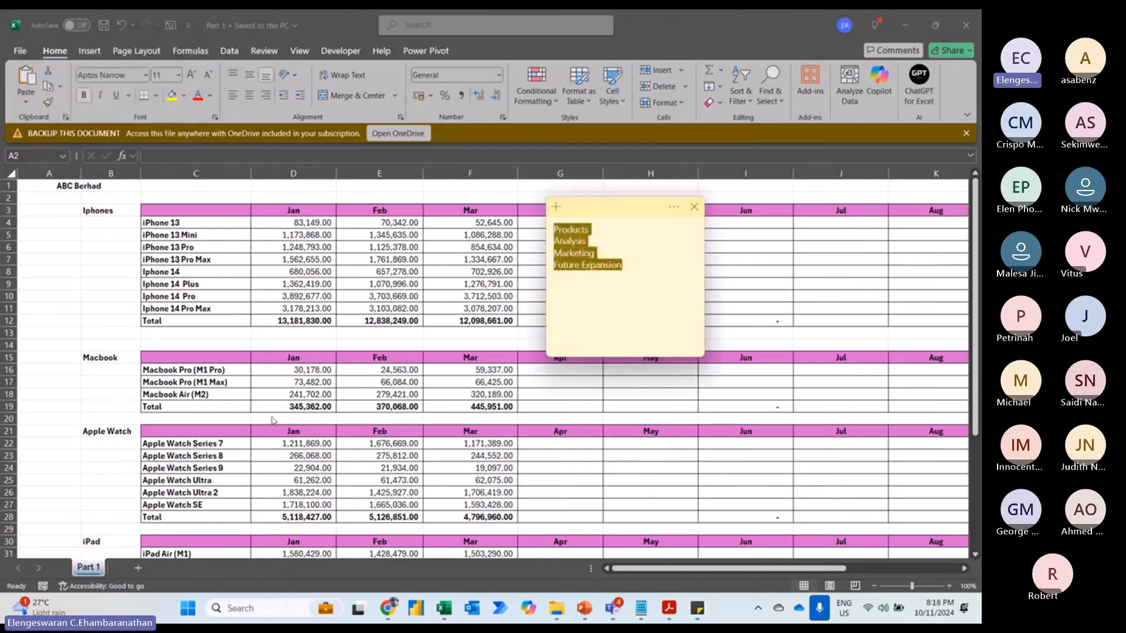
pyautogui.write('1. total ')
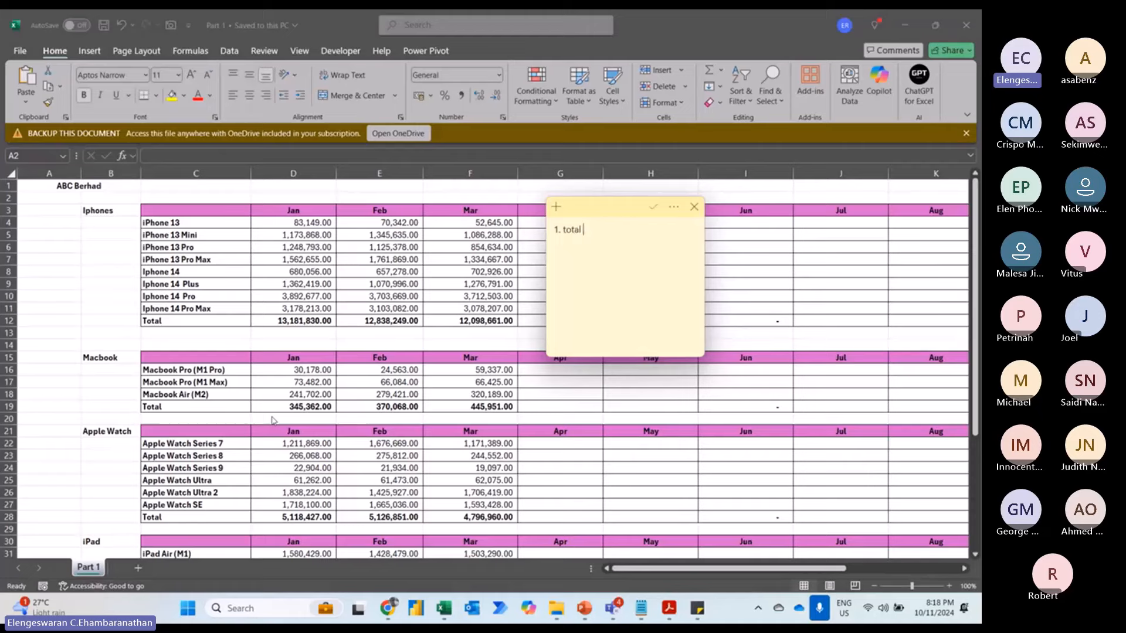
pyautogui.write('apple product')
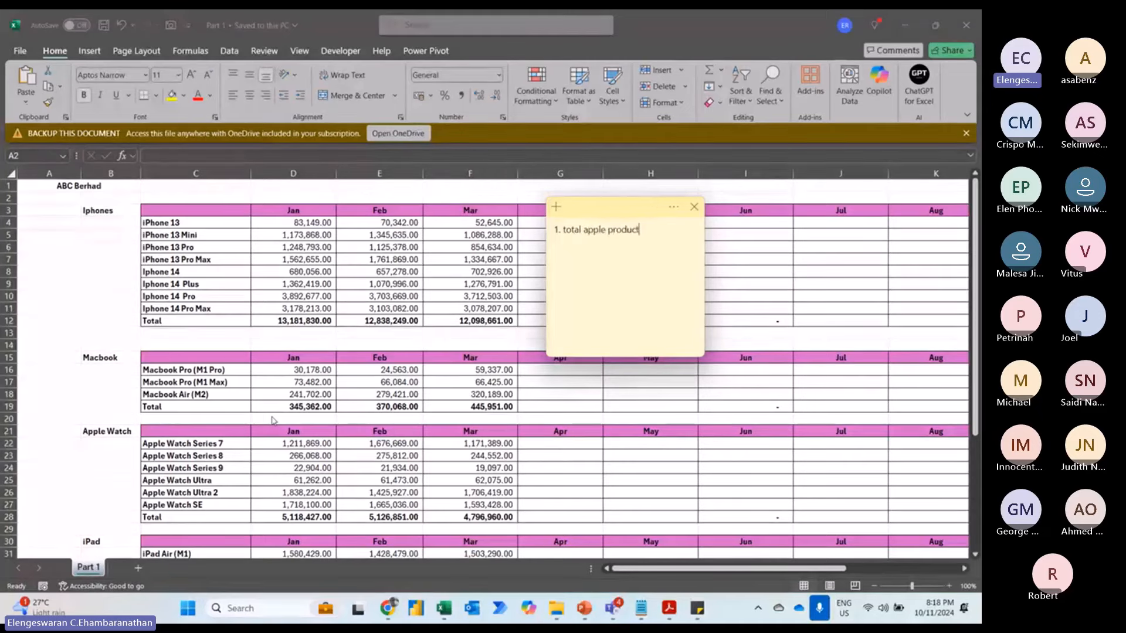
pyautogui.write('s sales by mot')
pyautogui.press('BackSpace')
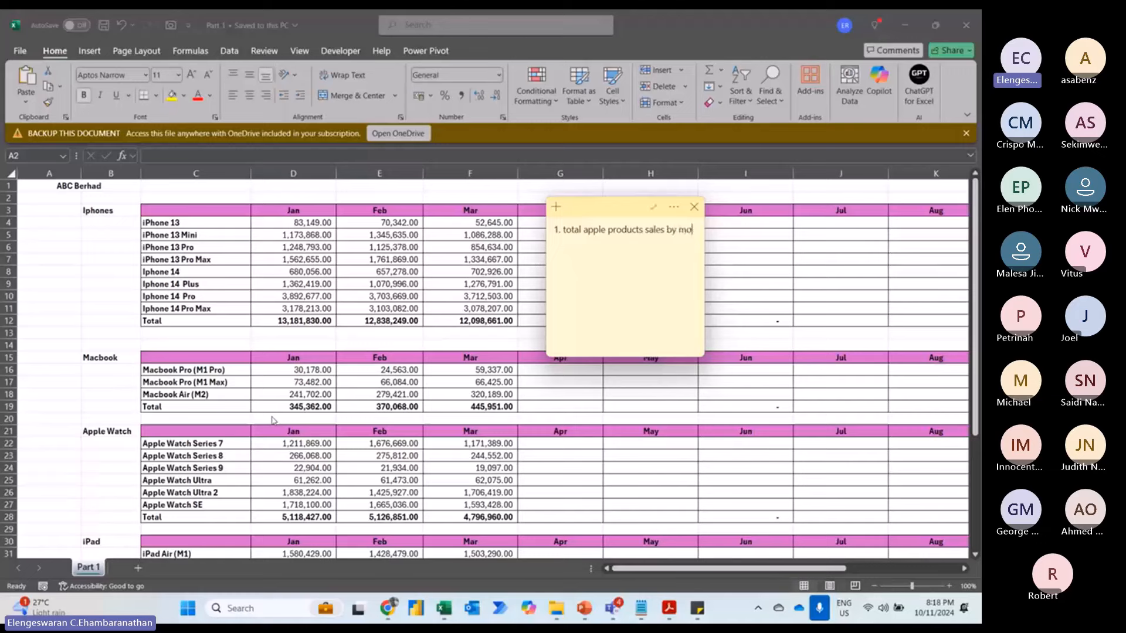
pyautogui.write('nths')
# - Add "2. top 5 sales of apple models" and "3. total sales of each apple products and % allocation" to the note
pyautogui.press('Return')
pyautogui.write('2.')
pyautogui.write('top 5 sales of apple models')
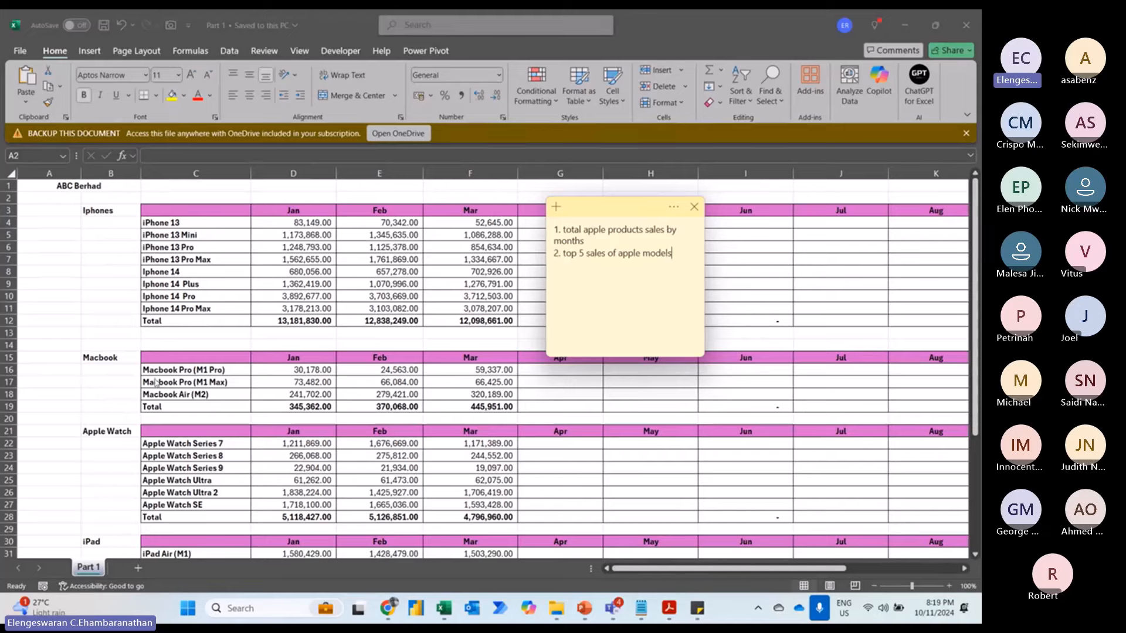
pyautogui.press('Return')
pyautogui.write('3. total sales of each apple products')
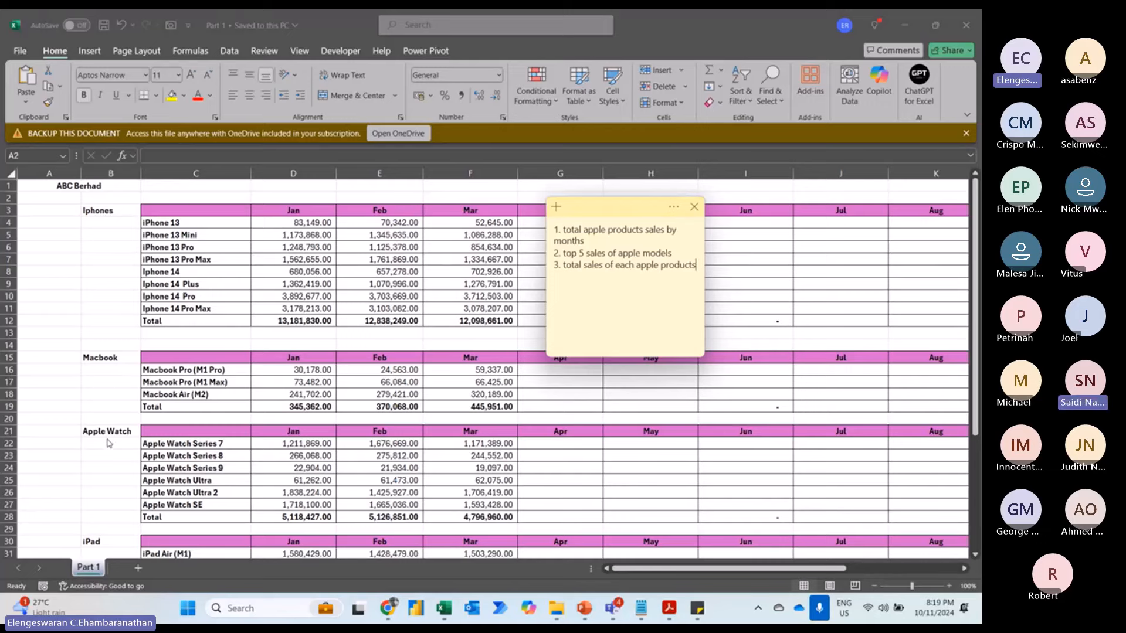
pyautogui.write('and')
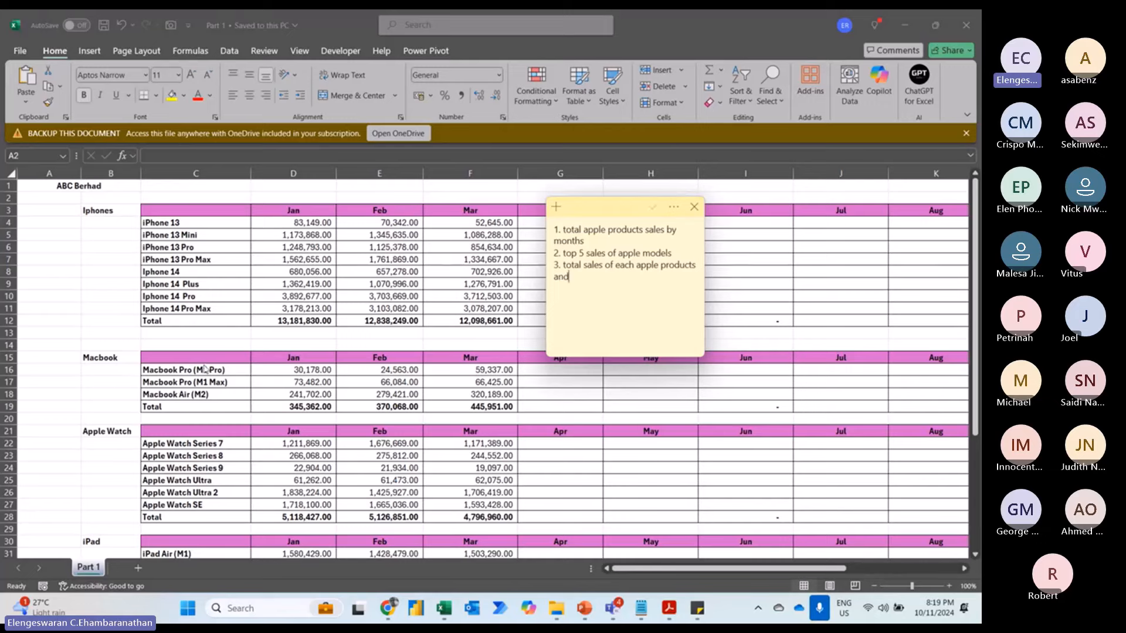
pyautogui.write(' % allocation')
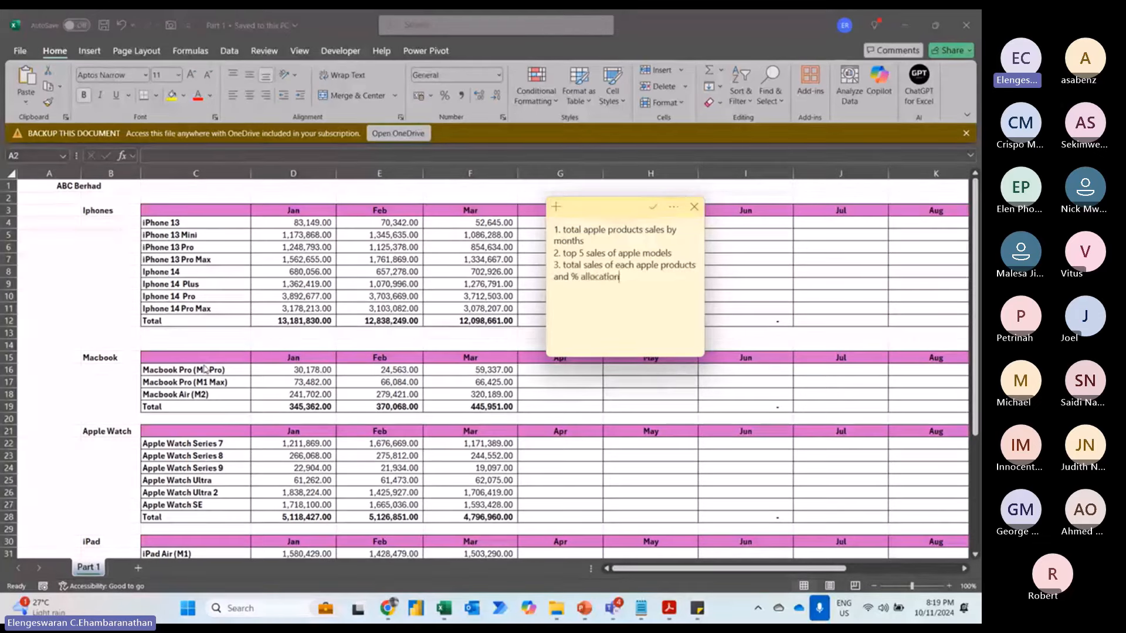
# - Switch back to the Part 1 workbook and examine the Iphones, Macbook, Apple Watch, iPad and Other blocks with their monthly figures
pyautogui.click(187, 248)
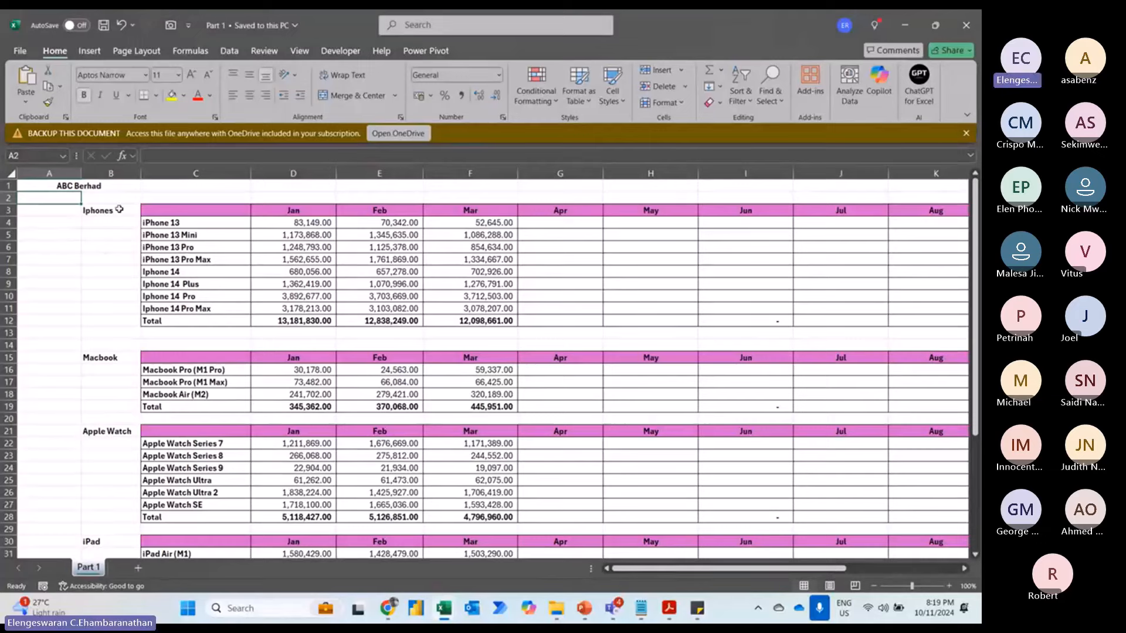
pyautogui.moveTo(117, 209); pyautogui.dragTo(258, 322)
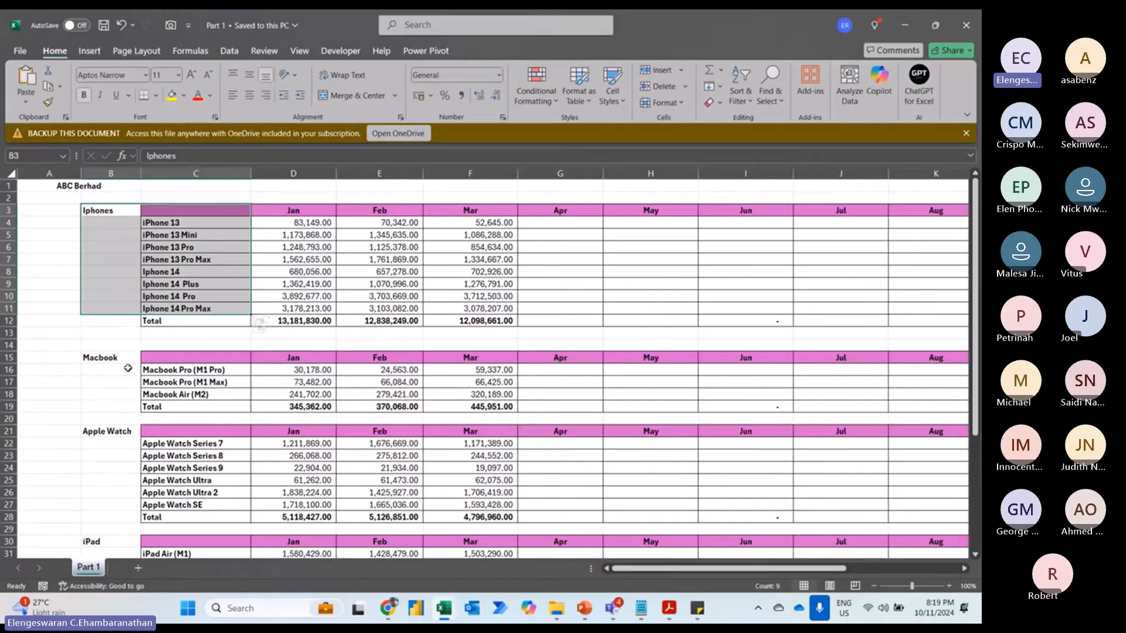
pyautogui.moveTo(130, 369); pyautogui.dragTo(182, 409)
pyautogui.moveTo(107, 431); pyautogui.dragTo(176, 480)
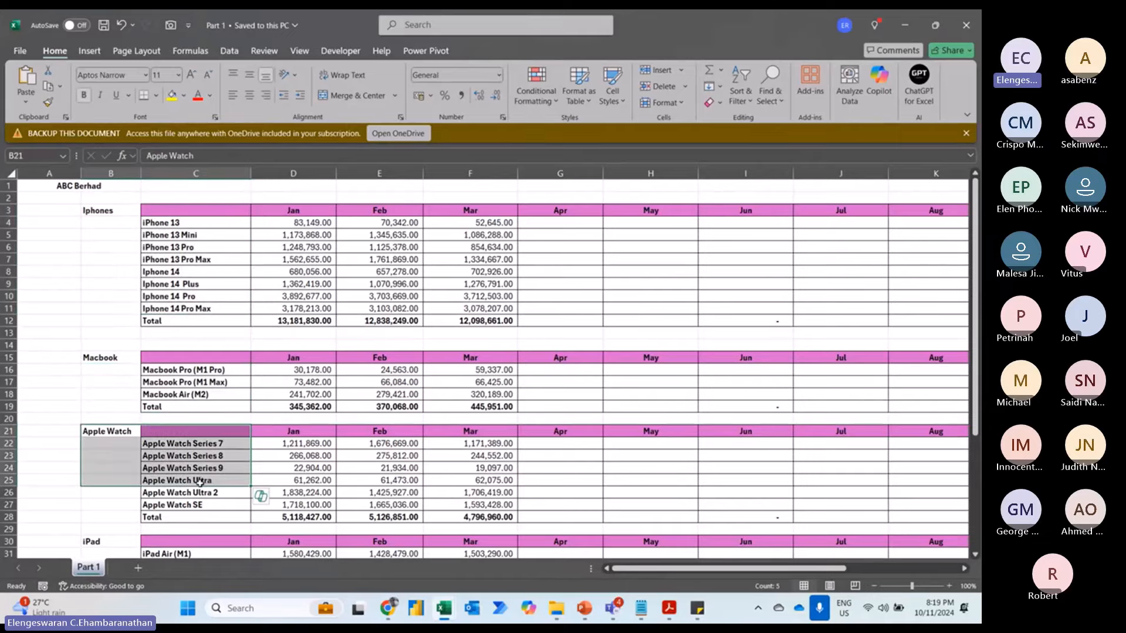
pyautogui.scroll(-2, 126, 466)
pyautogui.scroll(-2, 126, 466)
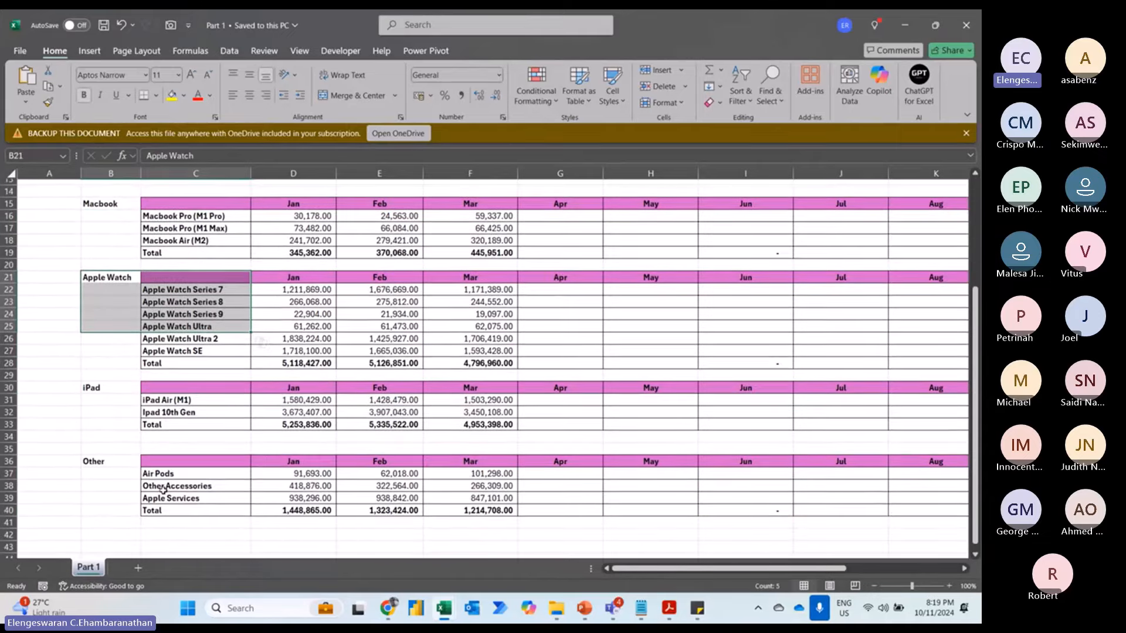
pyautogui.scroll(4, 163, 488)
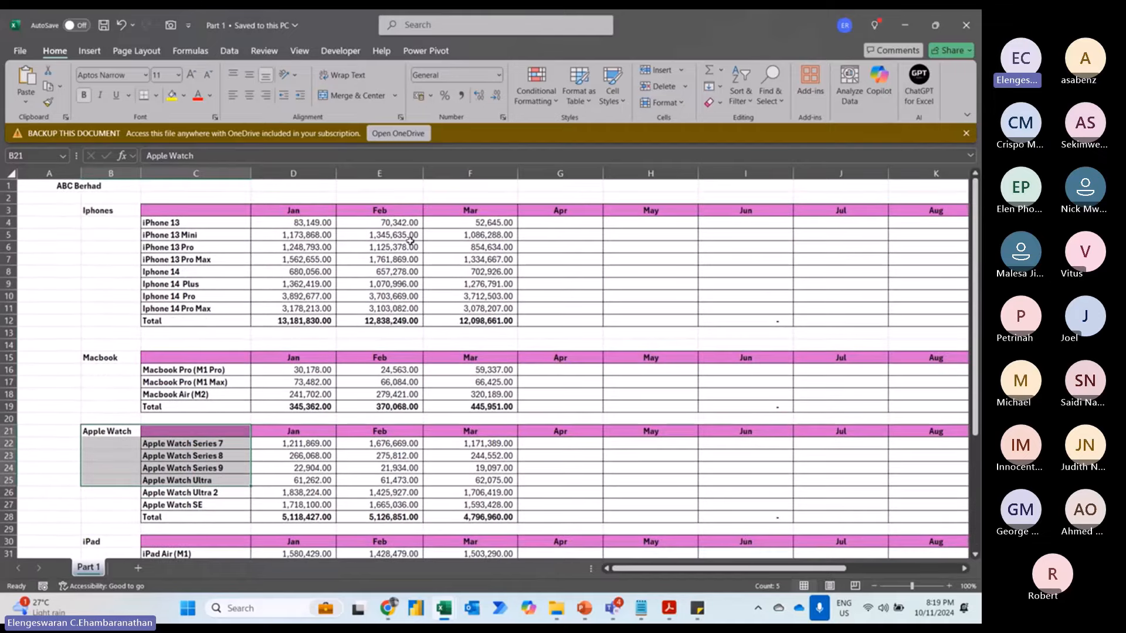
pyautogui.scroll(-3, 302, 382)
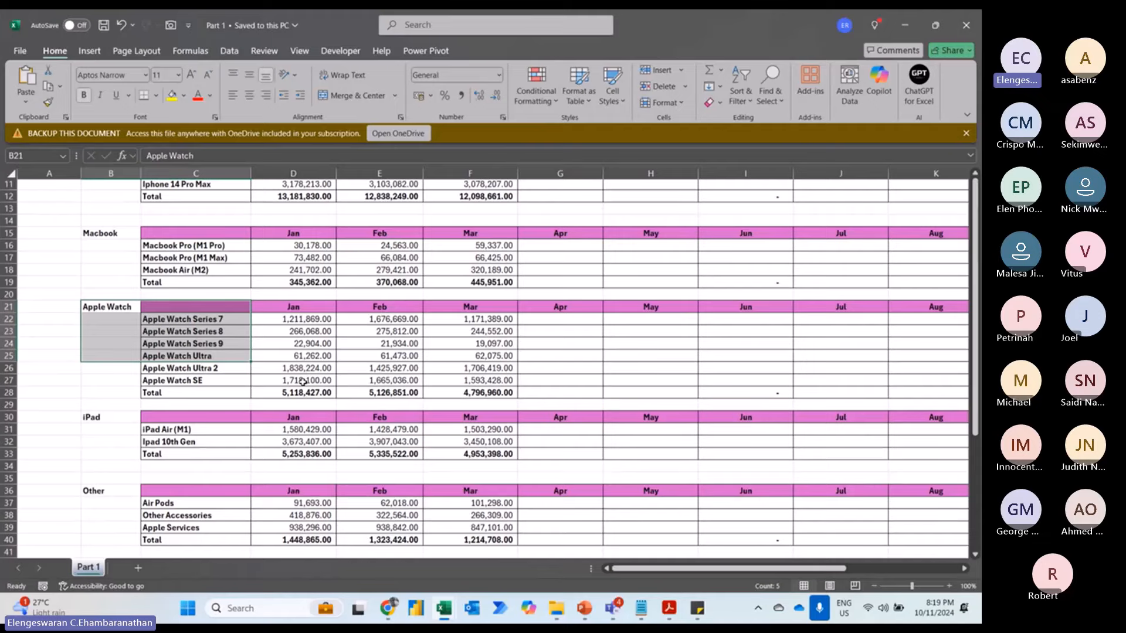
pyautogui.scroll(-2, 302, 382)
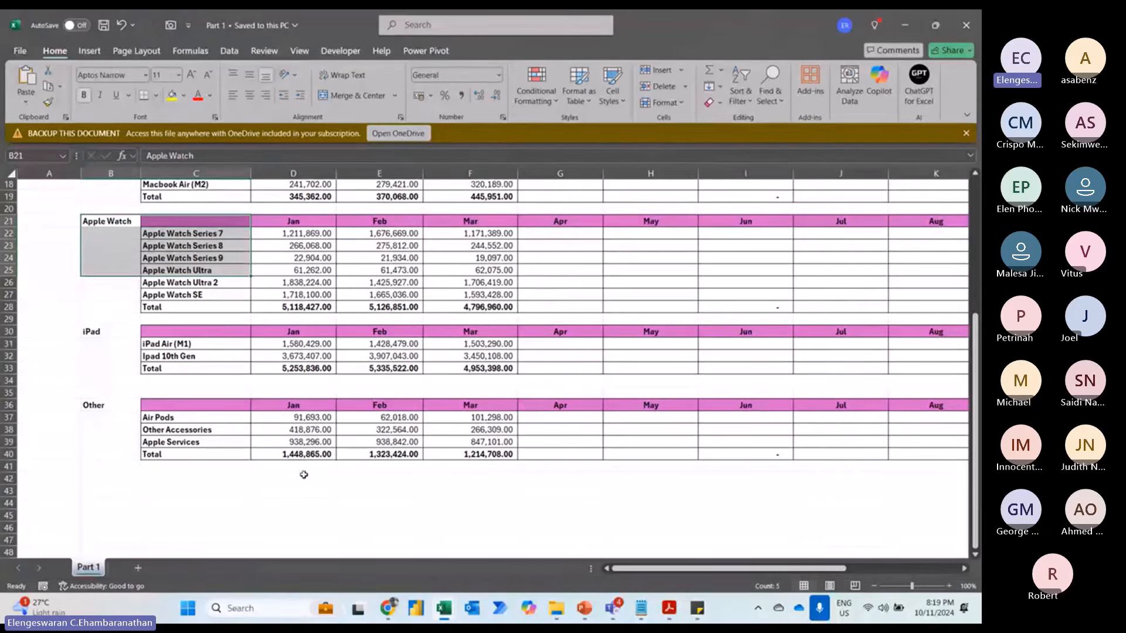
pyautogui.scroll(3, 304, 475)
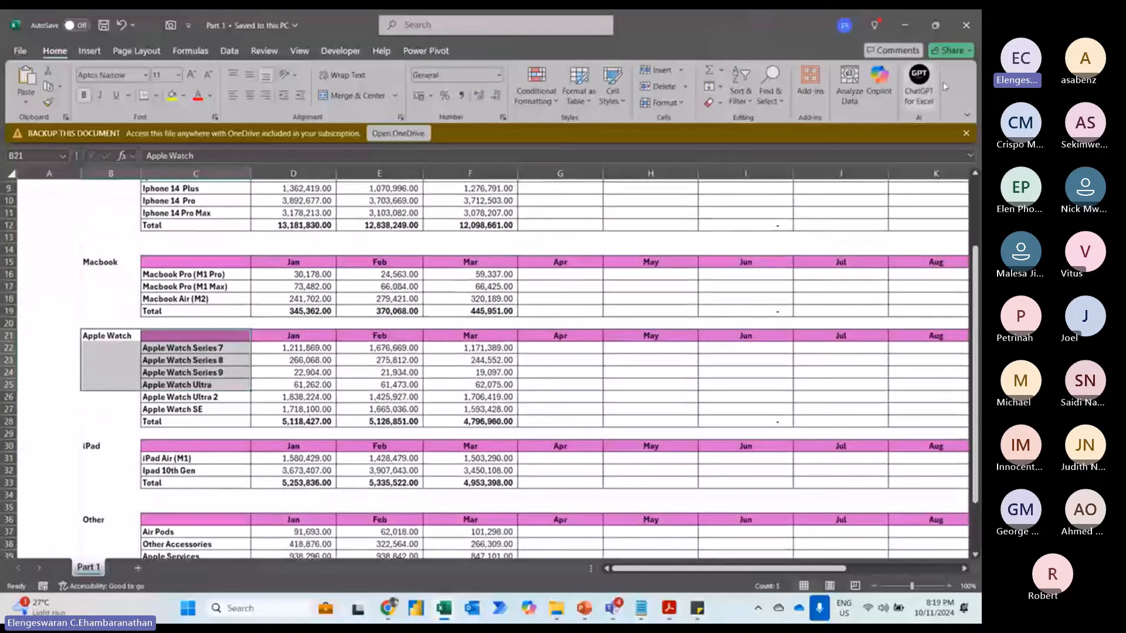
# - Close the Part 1 workbook and enter "1. click data" in A1 and "2. click get data" in A2 of Book1's empty sheet
pyautogui.click(966, 25)
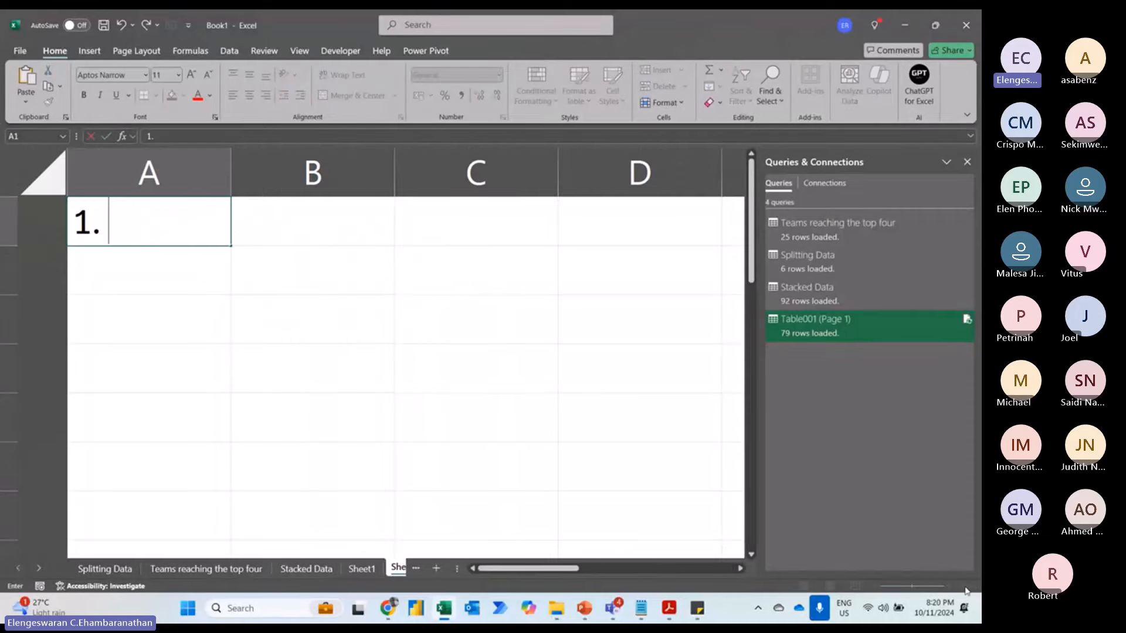
pyautogui.write('c')
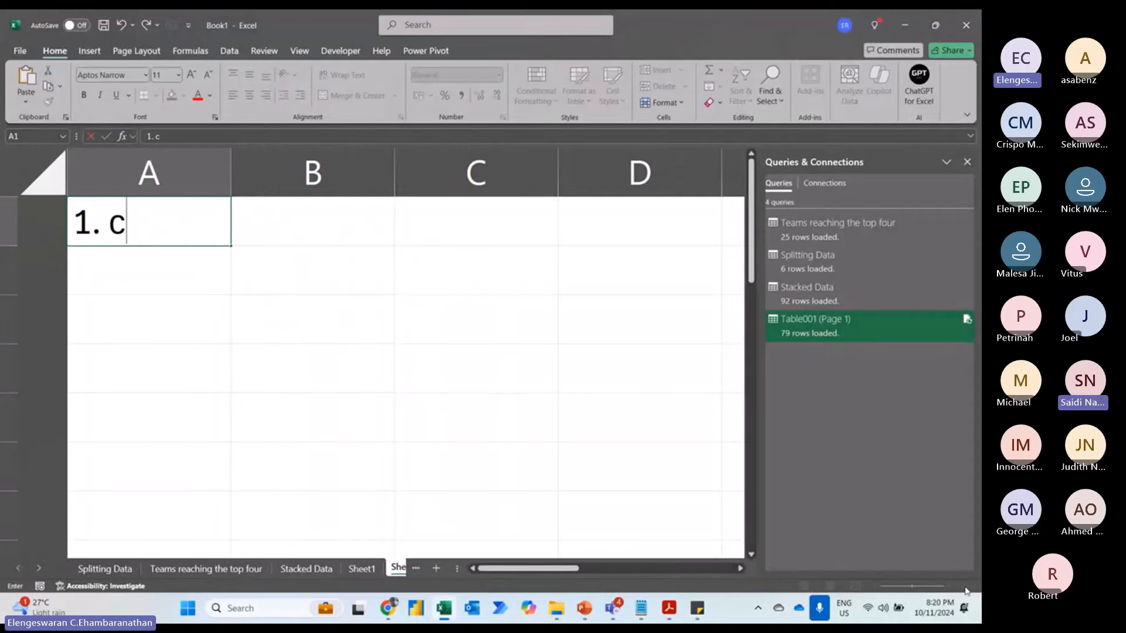
pyautogui.write('lick data')
pyautogui.press('Return')
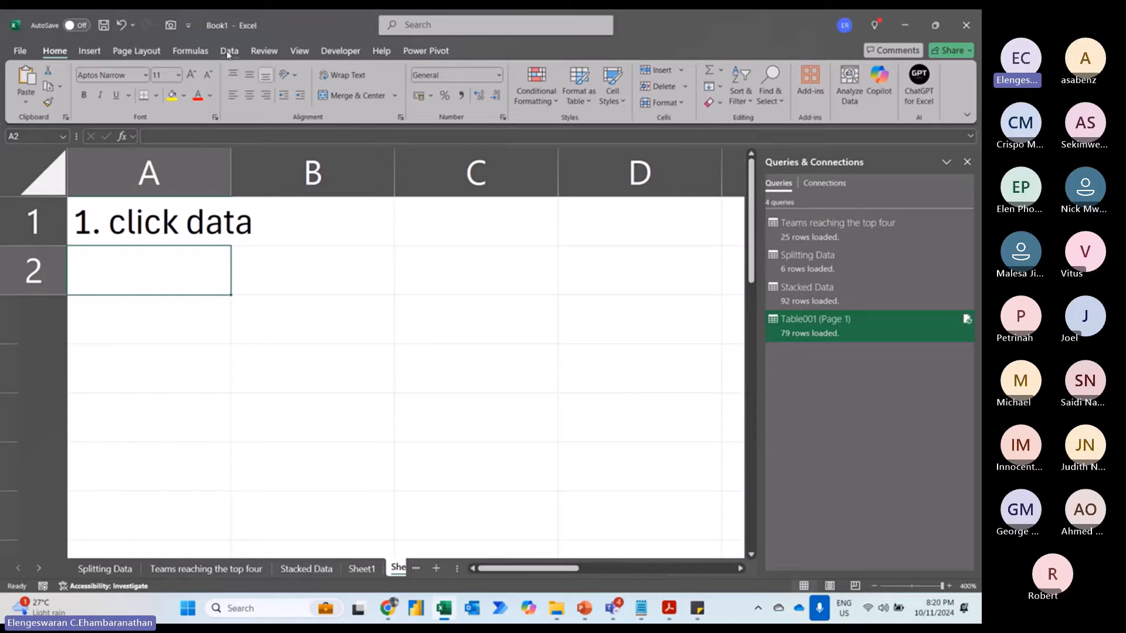
pyautogui.write('2.')
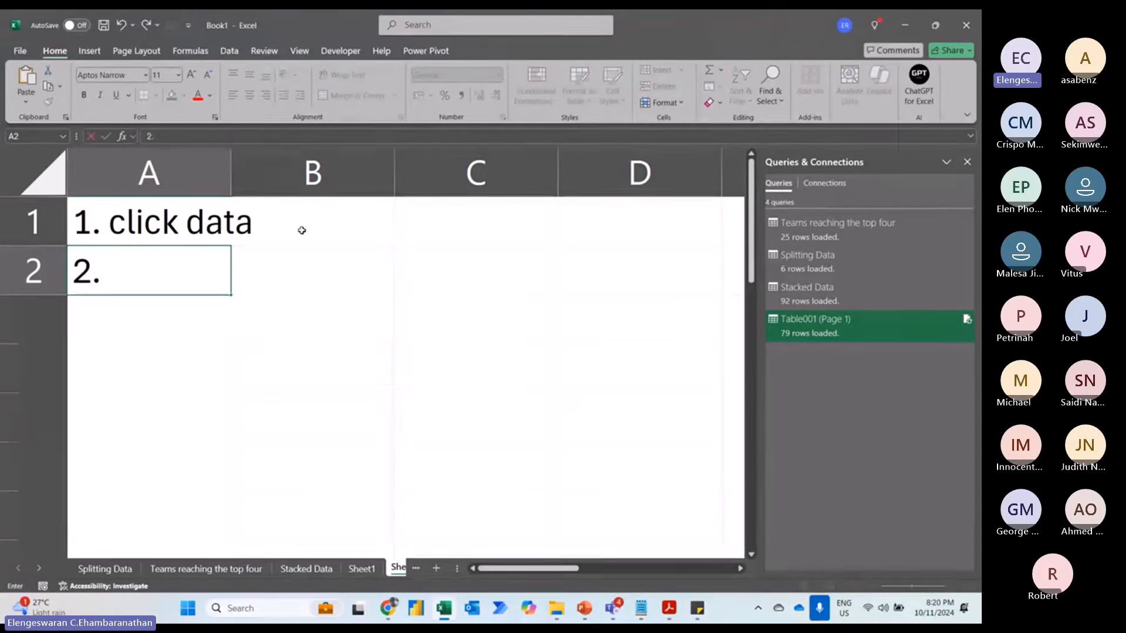
pyautogui.write(' click get da')
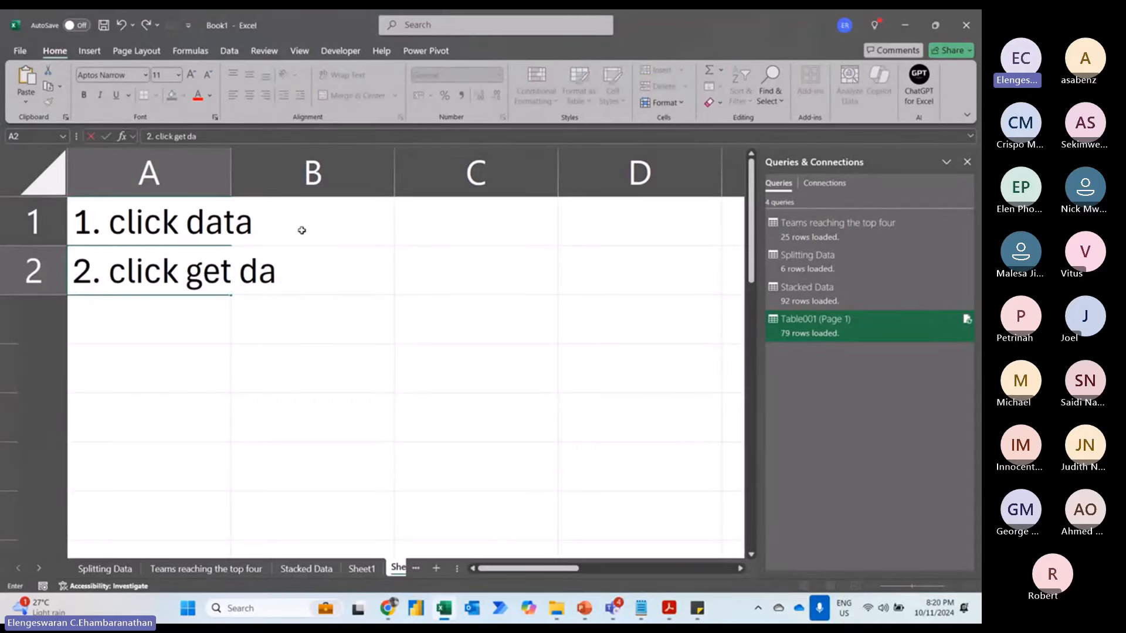
pyautogui.write('ta')
pyautogui.press('Return')
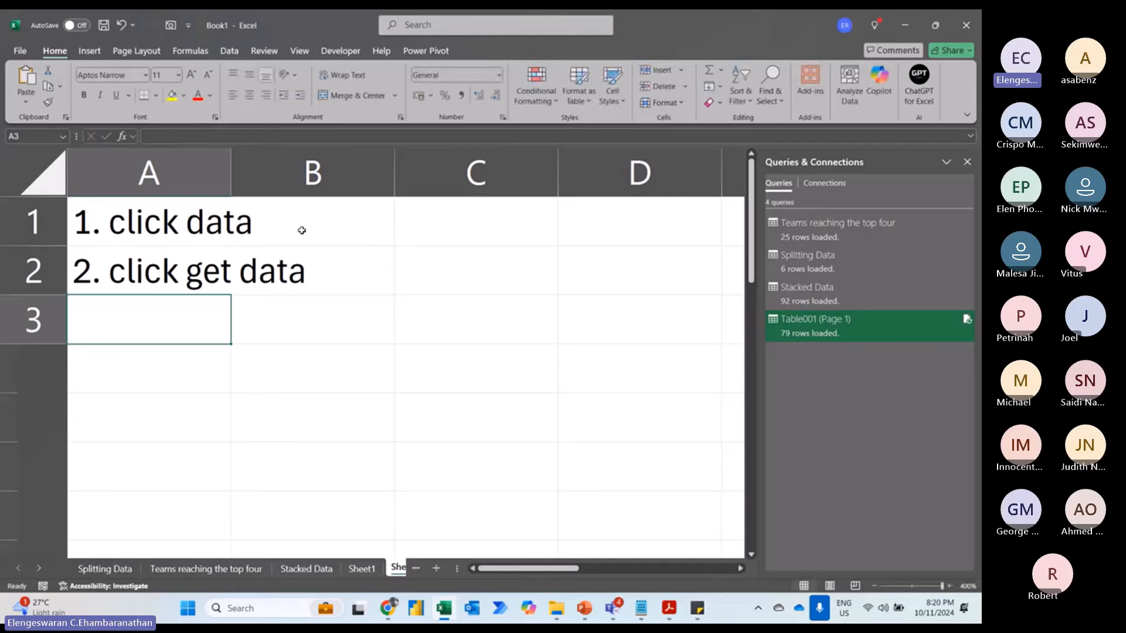
# - Add "3. click from file" in A3 and "4. from excel workbook" in A4
pyautogui.write('3. click')
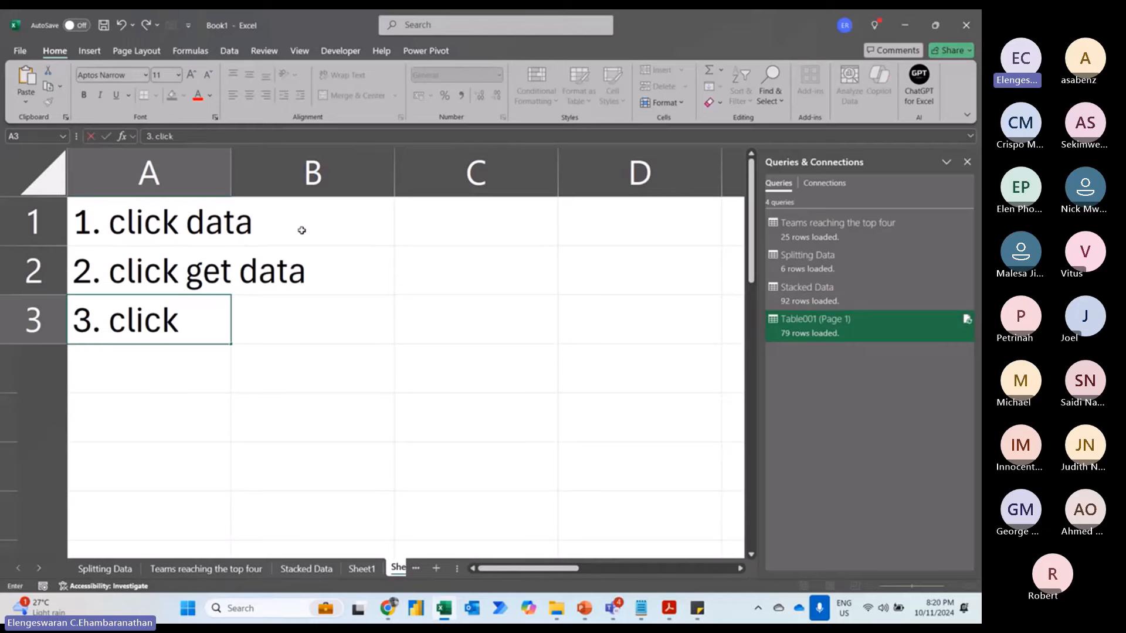
pyautogui.write(' from file')
pyautogui.press('Return')
pyautogui.write('4.')
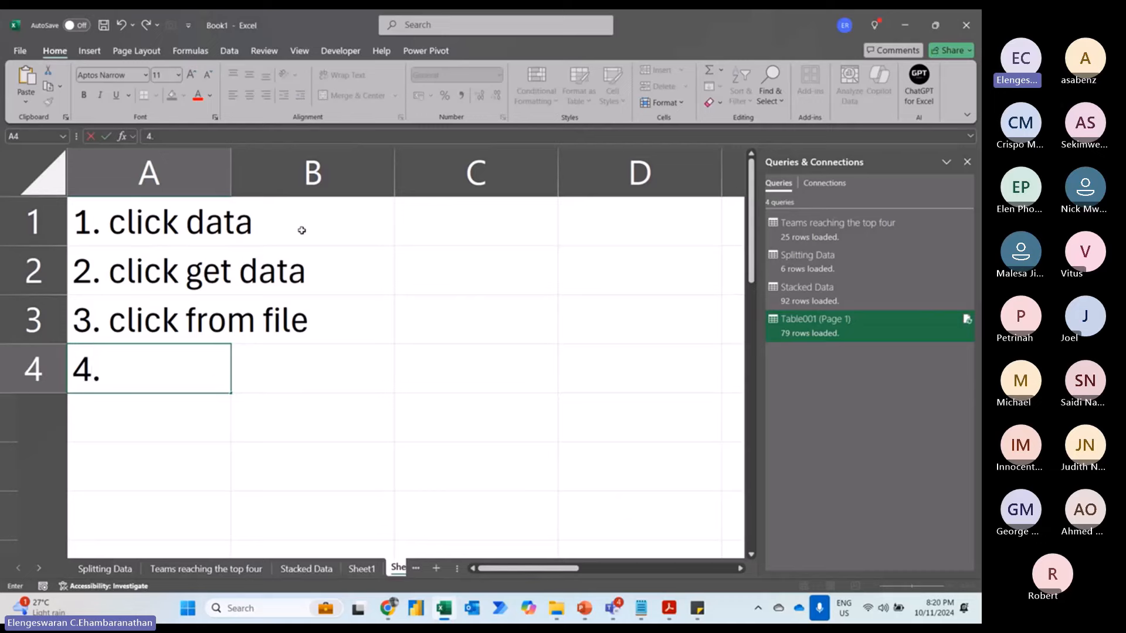
pyautogui.write(' from excel workbook')
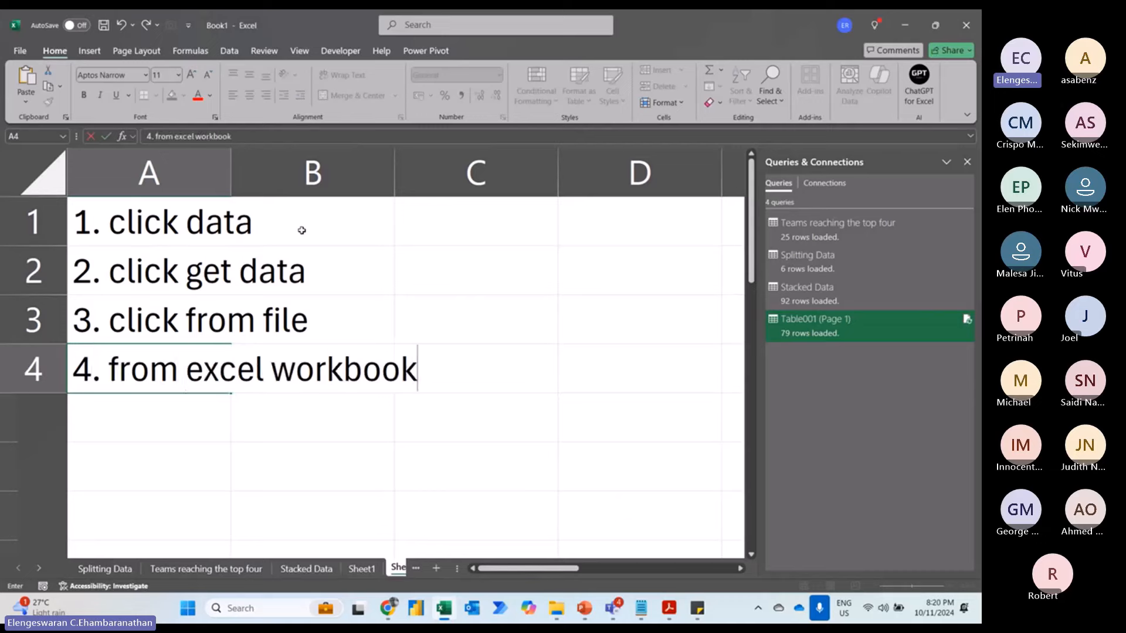
pyautogui.press('Return')
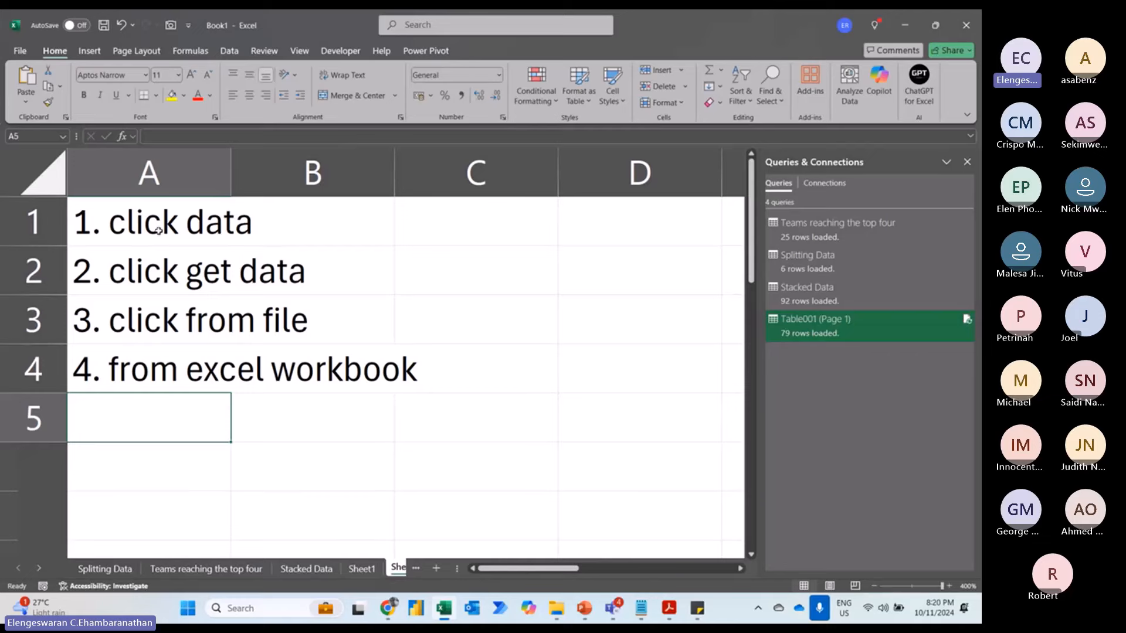
# - Insert a row above the written steps and enter the heading "how to import data from other excel file" in A1
pyautogui.click(139, 216)
pyautogui.hotkey('shift', 'space')
pyautogui.hotkey('ctrl', 'shift', '=')
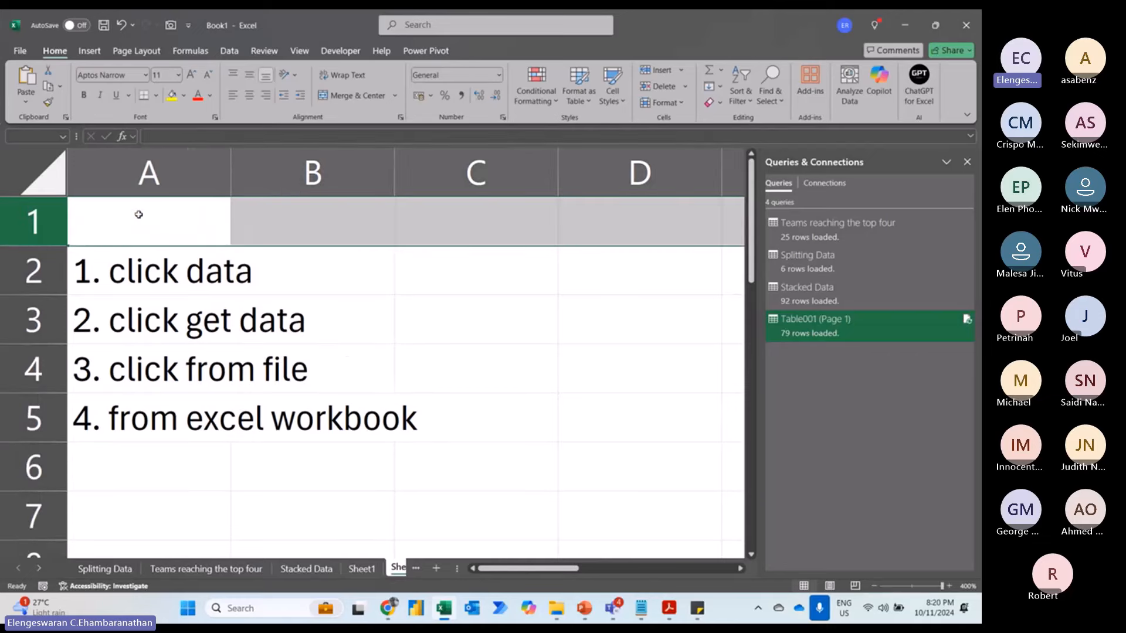
pyautogui.write('how tom')
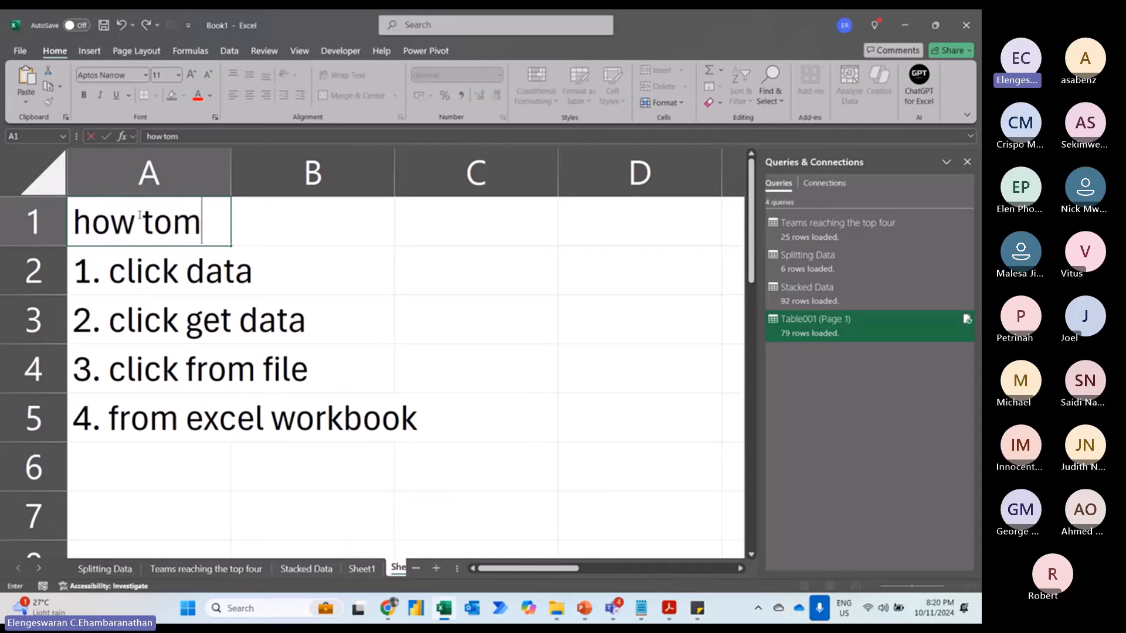
pyautogui.press('BackSpace')
pyautogui.write('impor')
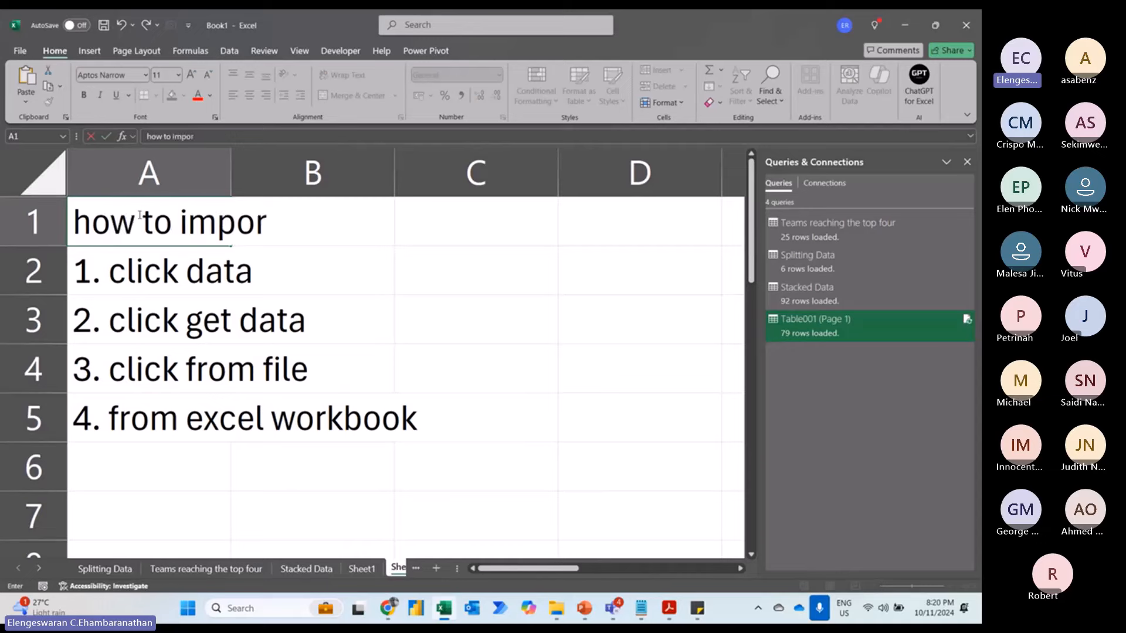
pyautogui.write('t data fro')
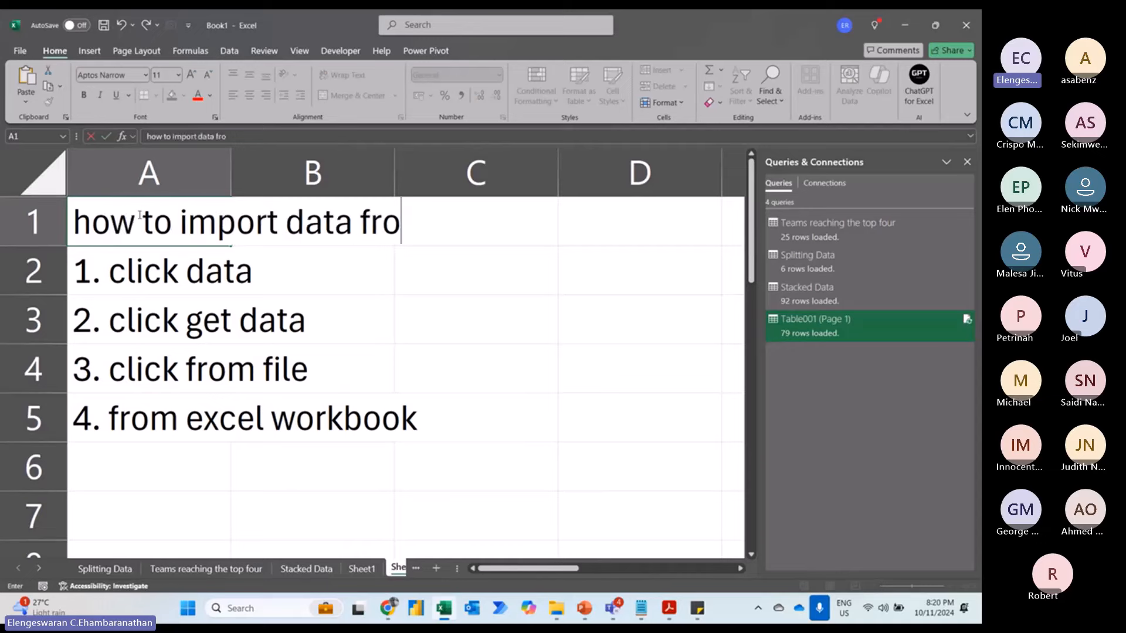
pyautogui.write('m other excel file')
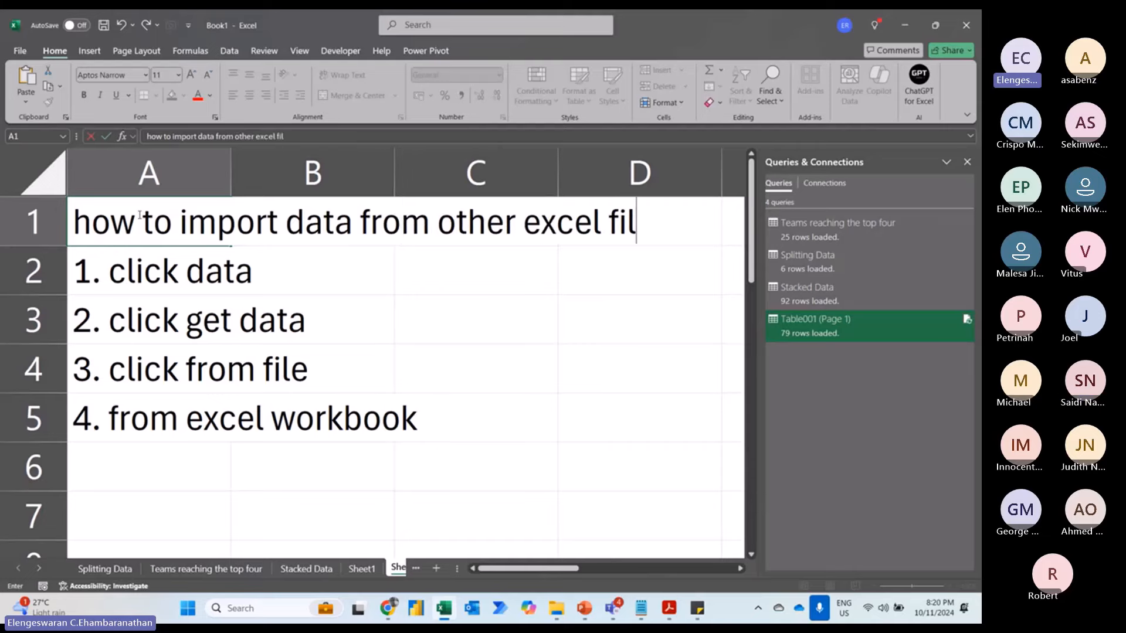
pyautogui.press('Return')
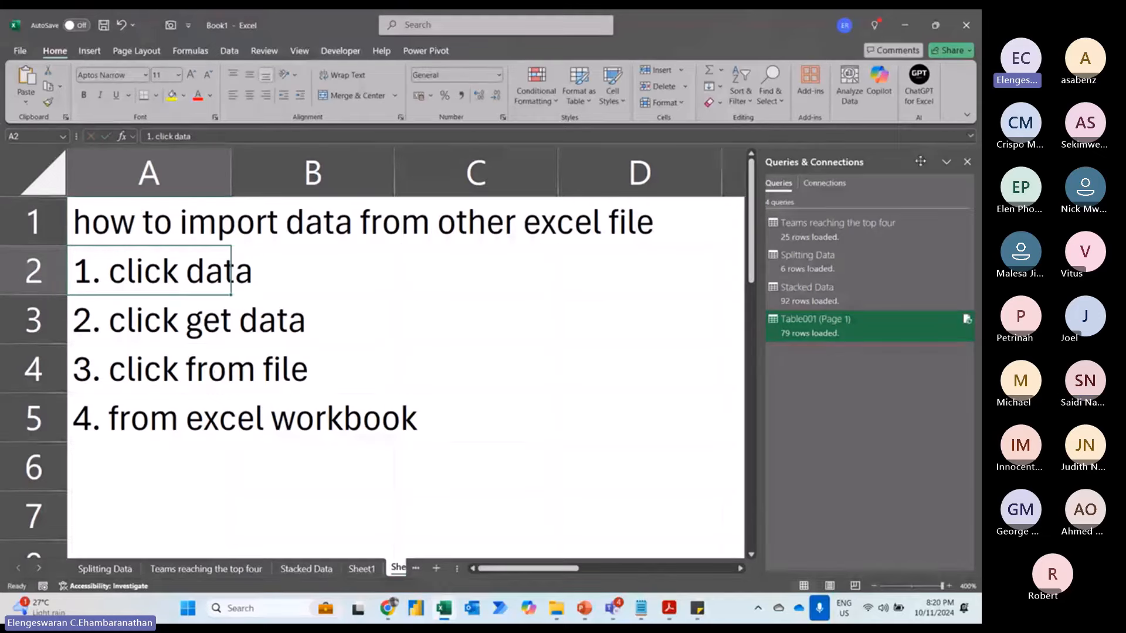
# - Hide the queries list and start importing the Part 1 Excel workbook from the 10th November 2024 folder
pyautogui.click(967, 162)
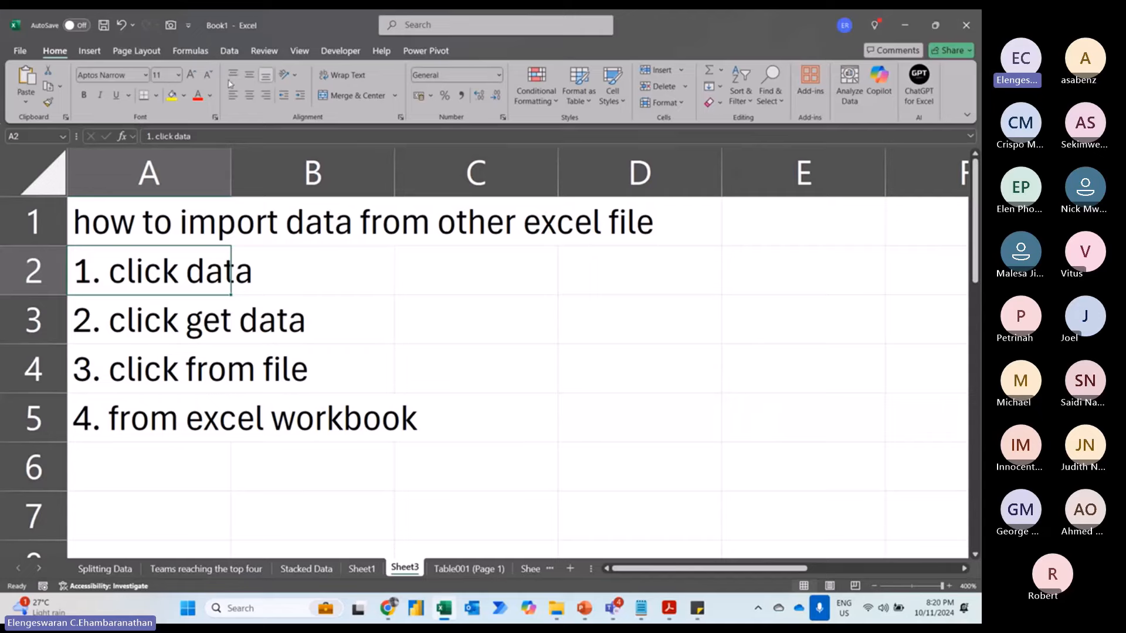
pyautogui.click(229, 53)
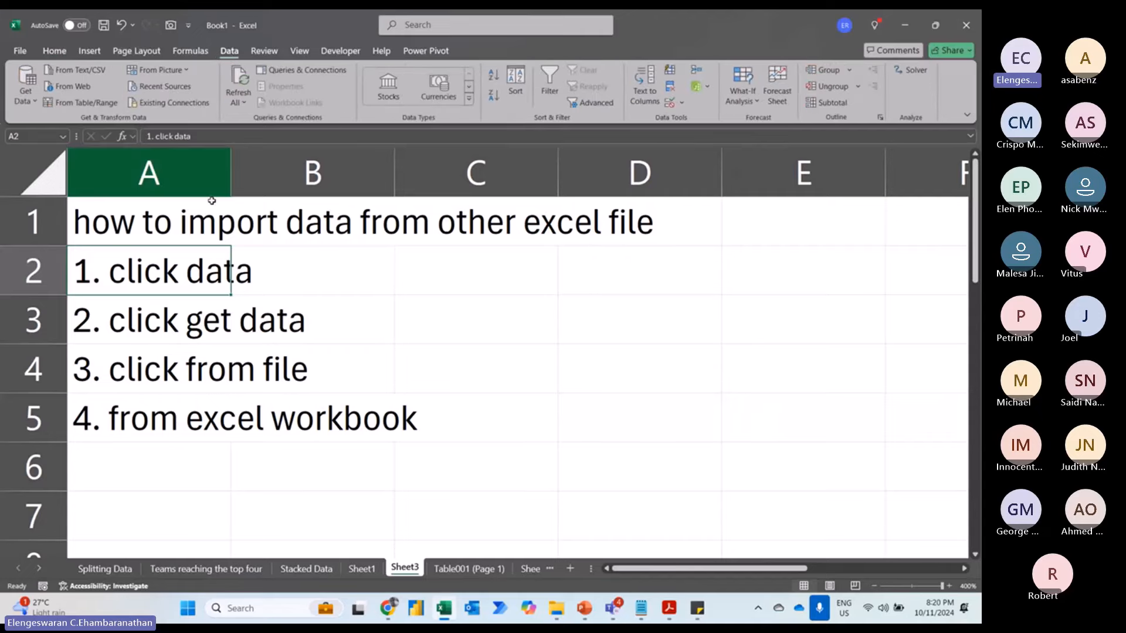
pyautogui.click(26, 100)
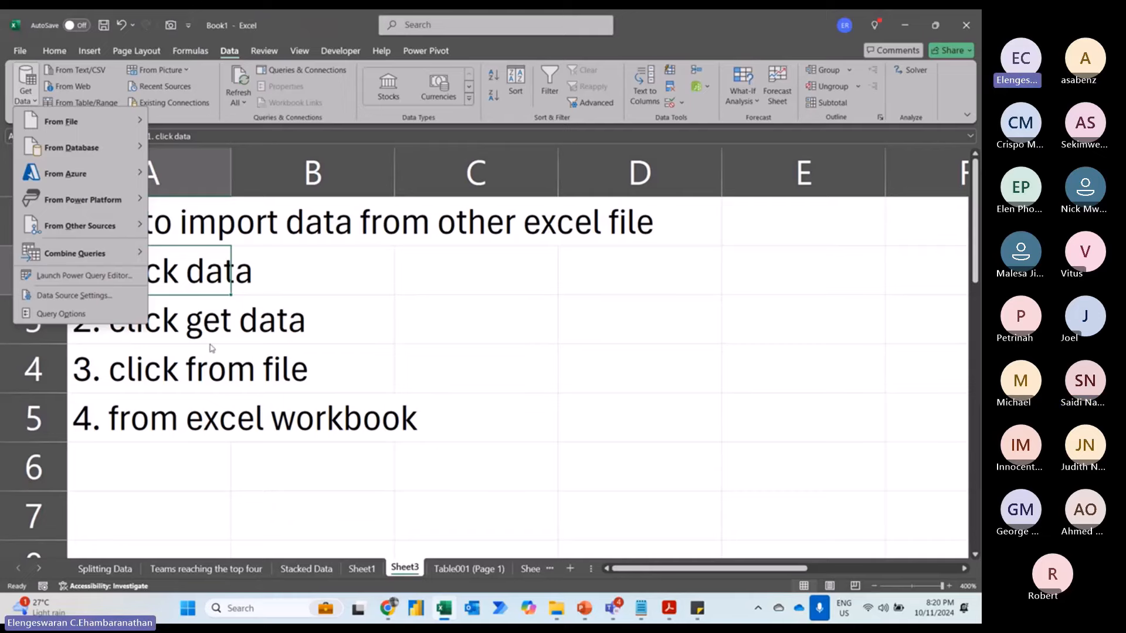
pyautogui.moveTo(89, 127)
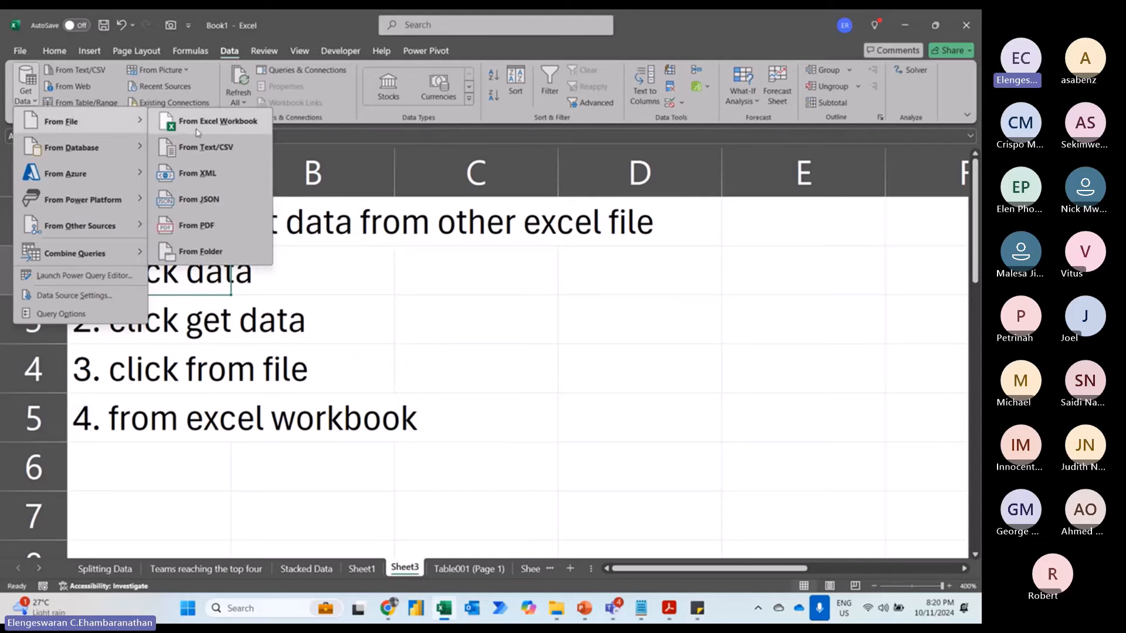
pyautogui.click(198, 130)
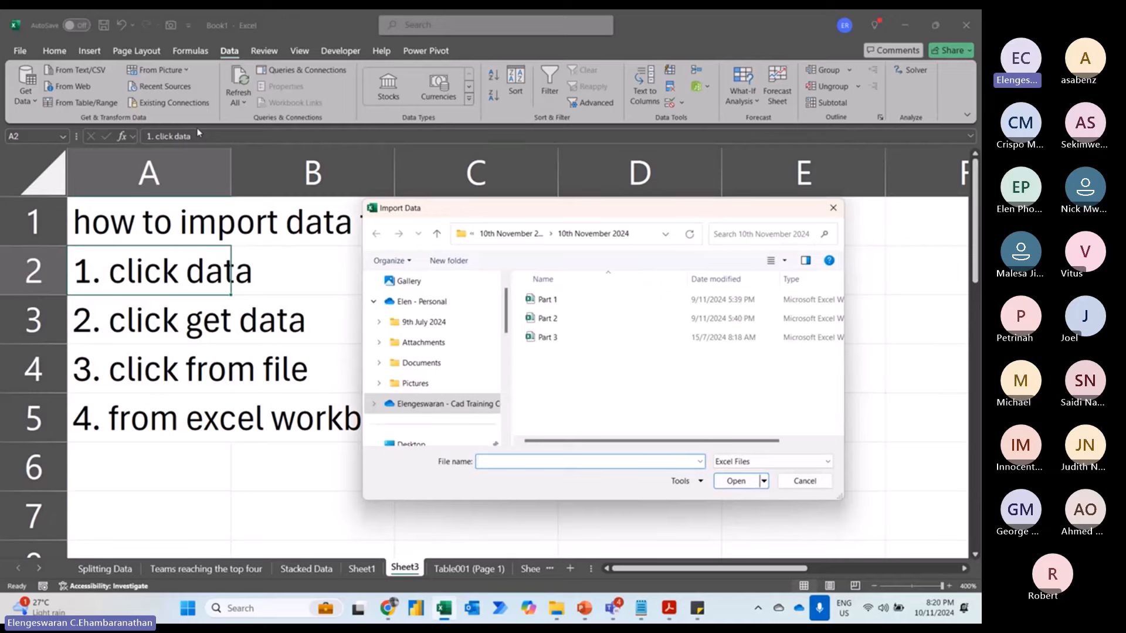
pyautogui.click(544, 300)
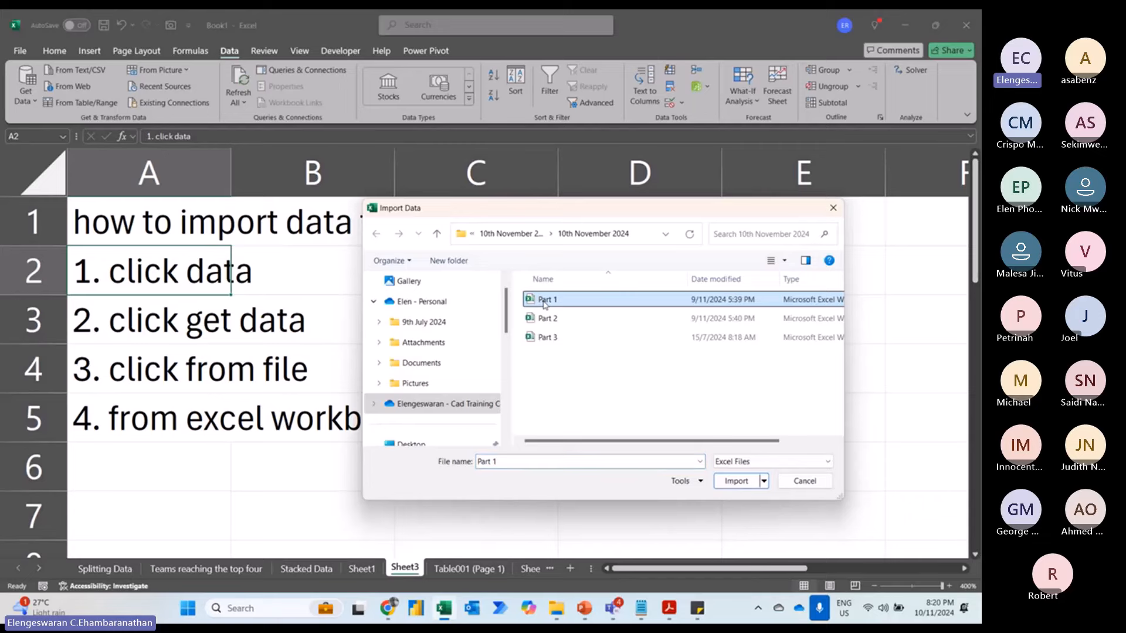
pyautogui.click(737, 486)
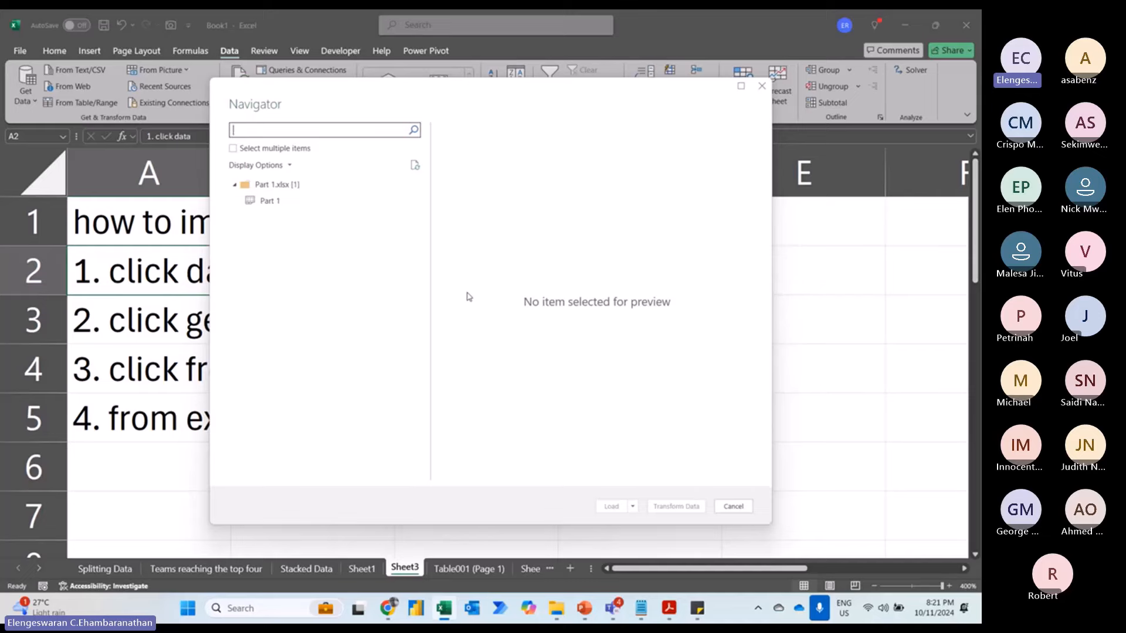
# - Choose the Part 1 sheet, consult the Sticky Notes task list, and open the data for transformation in Power Query Editor
pyautogui.click(269, 203)
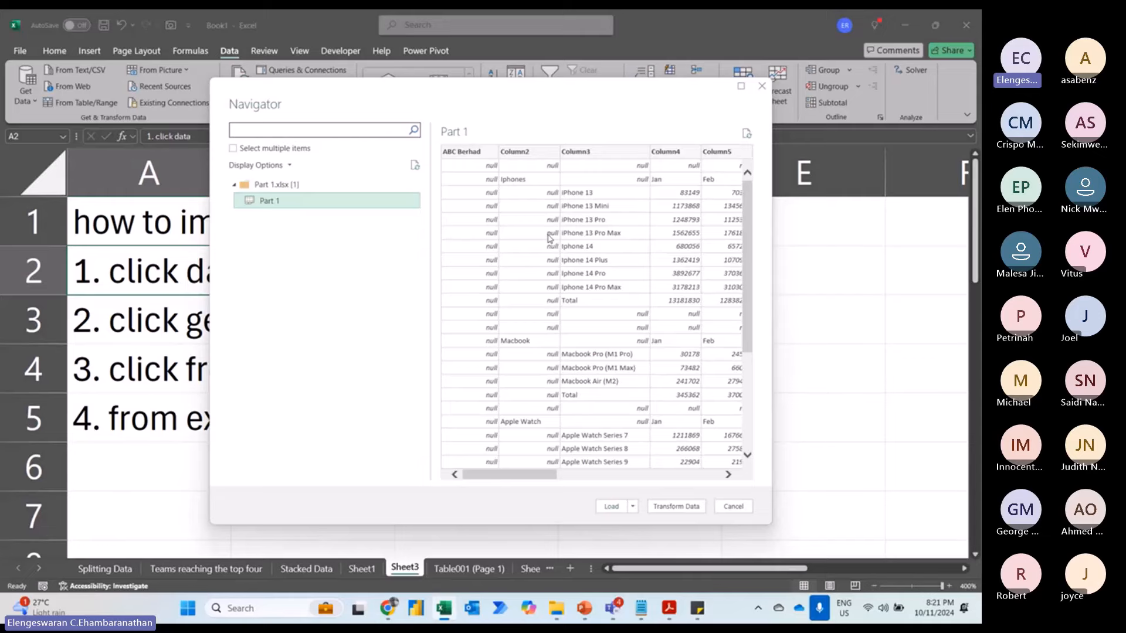
pyautogui.hotkey('alt', 'Tab')
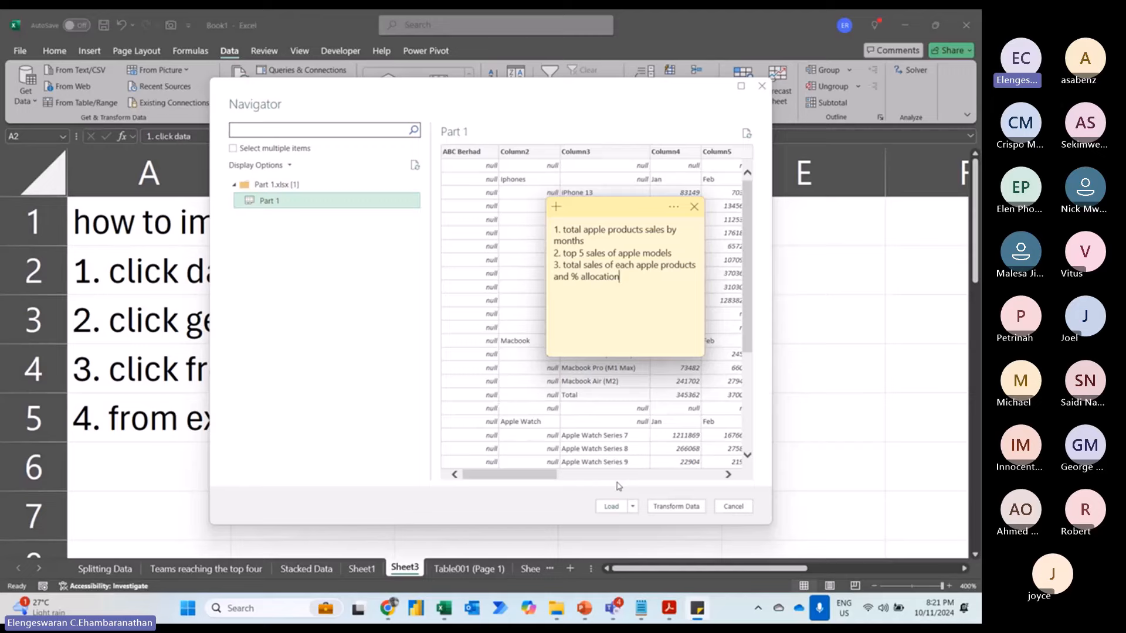
pyautogui.click(668, 506)
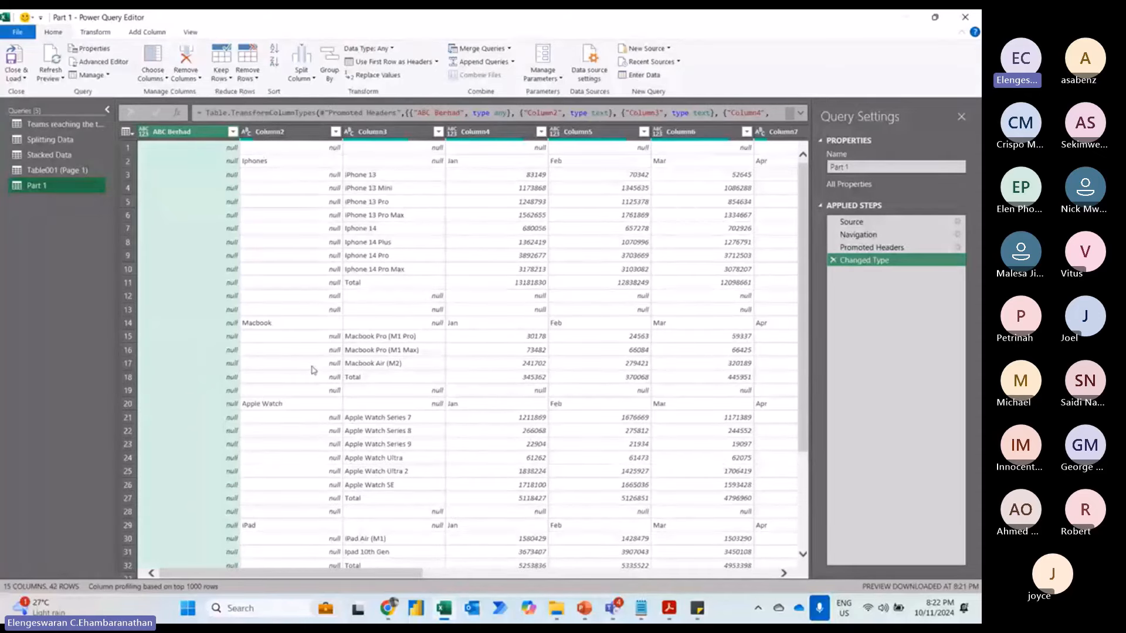
# - Examine the Part 1 query's product blocks, blank rows, totals and all month columns
pyautogui.scroll(-3, 314, 370)
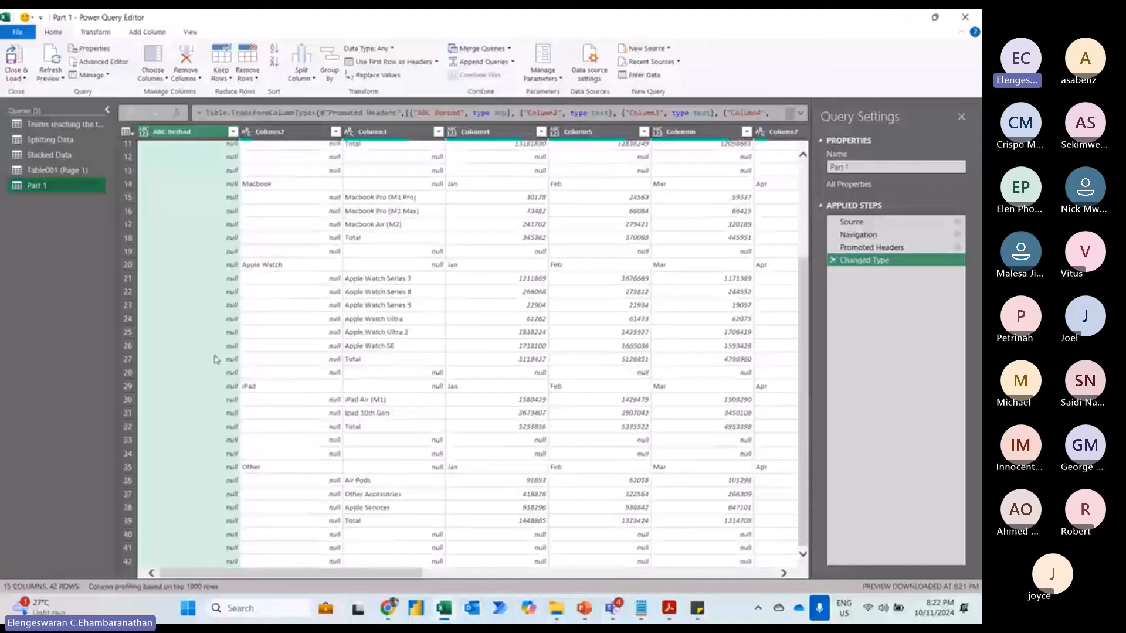
pyautogui.scroll(3, 356, 326)
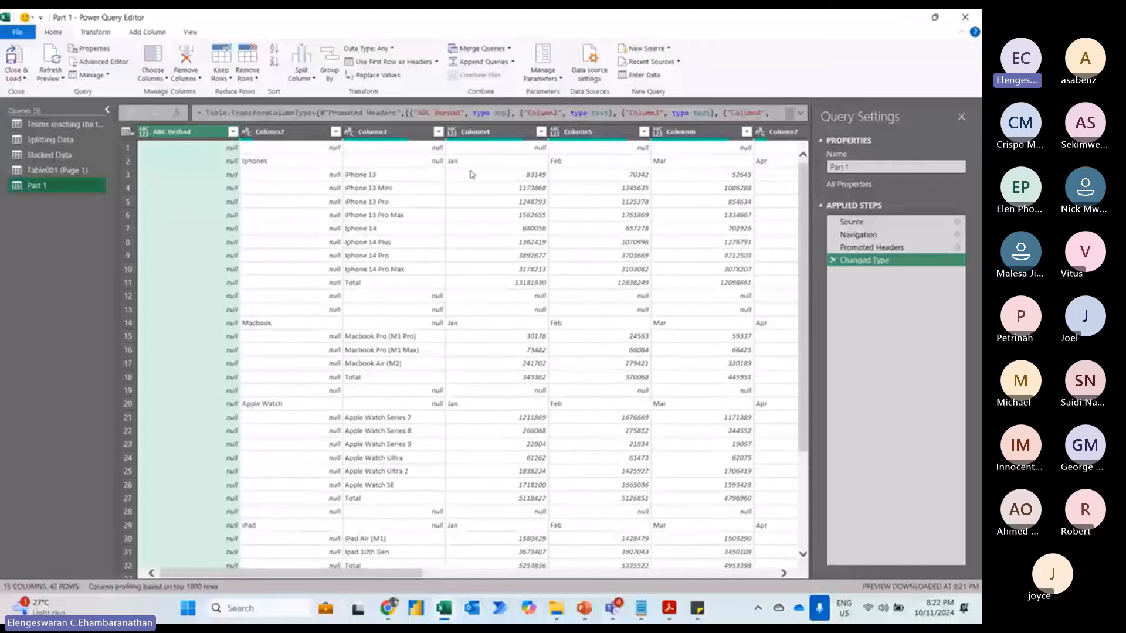
pyautogui.scroll(-3, 469, 300)
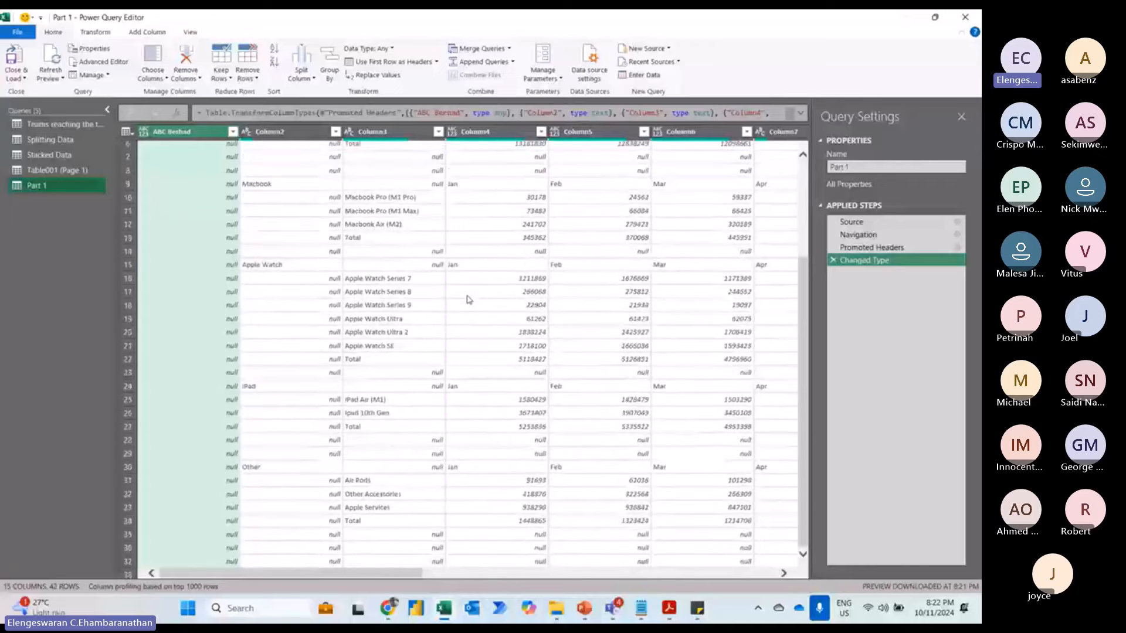
pyautogui.scroll(3, 469, 299)
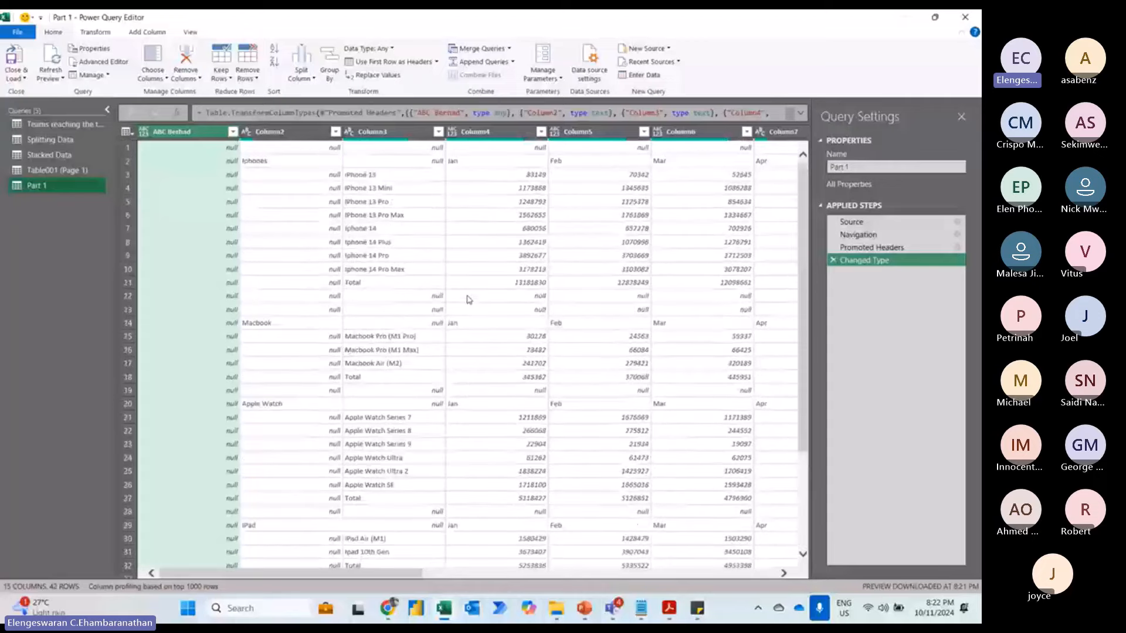
pyautogui.hscroll(10, 465, 221)
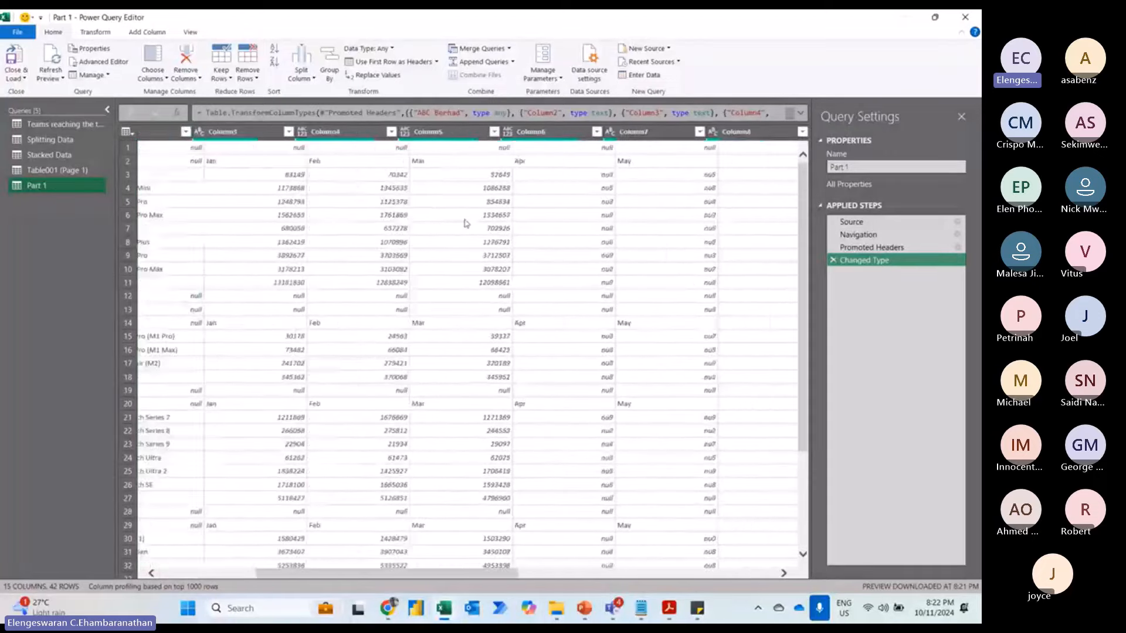
pyautogui.hscroll(4, 466, 224)
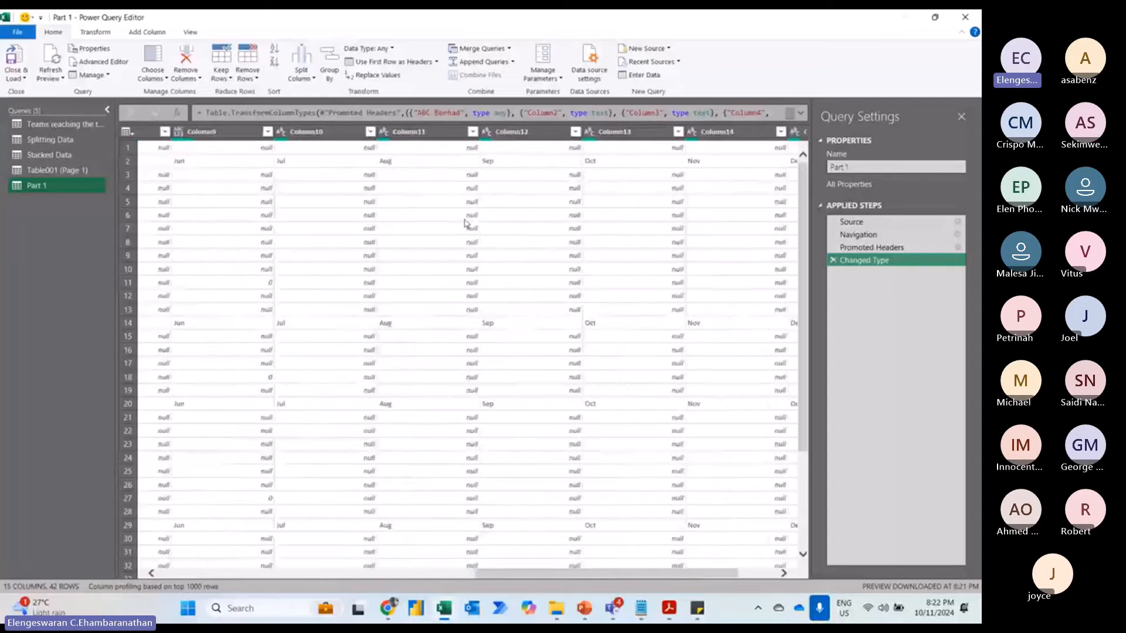
pyautogui.hscroll(-9, 466, 224)
pyautogui.hscroll(-8, 466, 223)
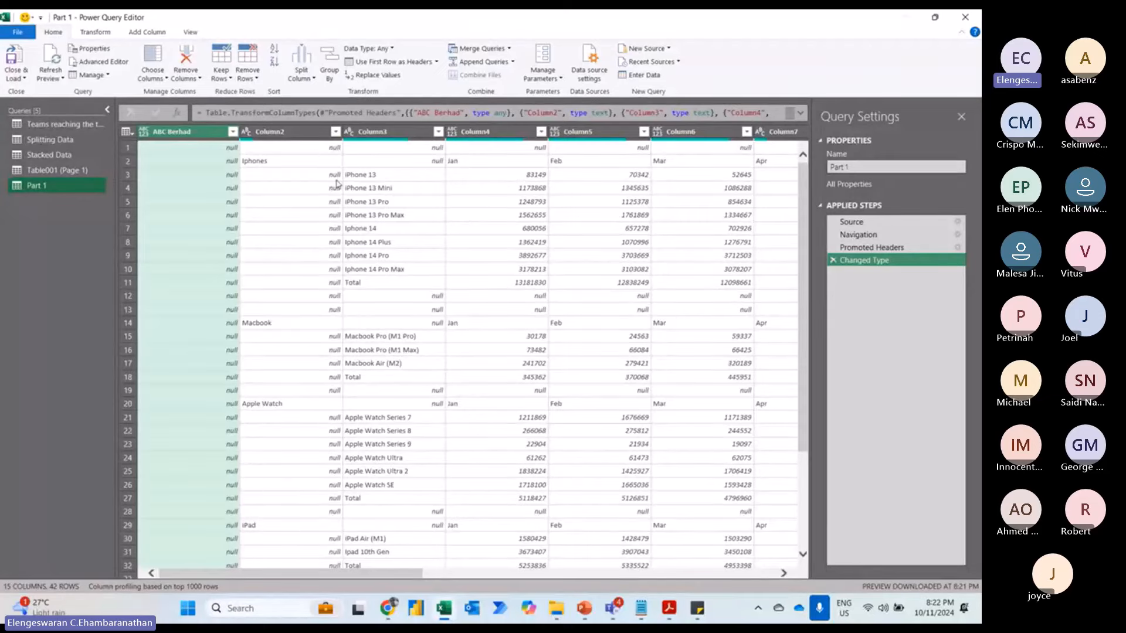
# - Switch to Sticky Notes and add "table which has the following :" with item "1. column - products (iphone, macbook)" below the analysis list
pyautogui.click(276, 132)
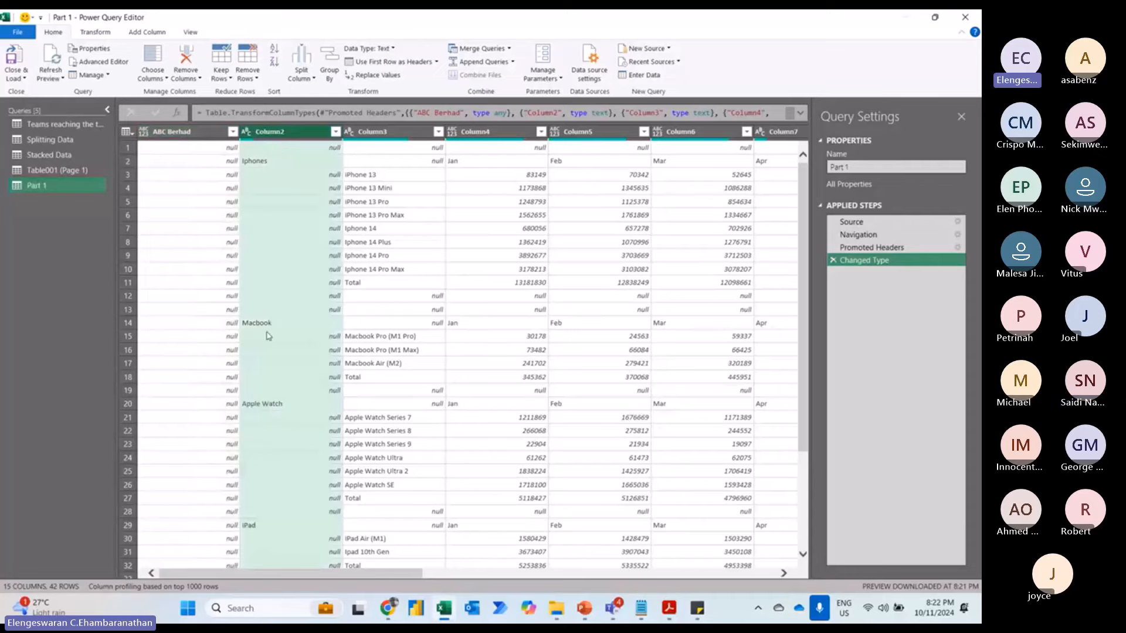
pyautogui.hotkey('alt', 'Tab')
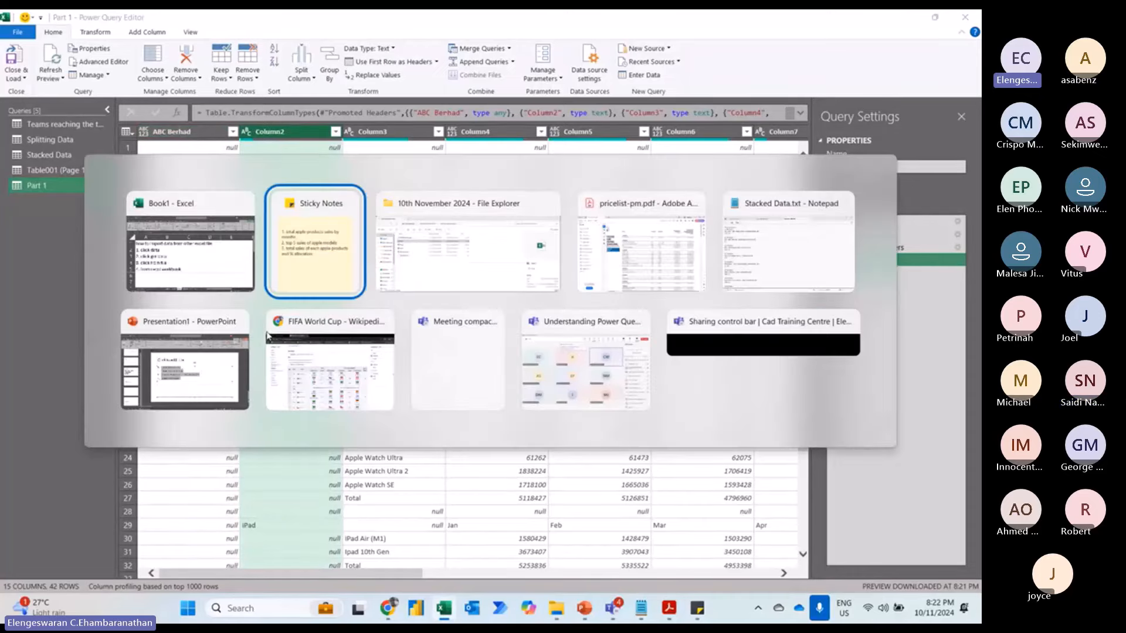
pyautogui.write('table ')
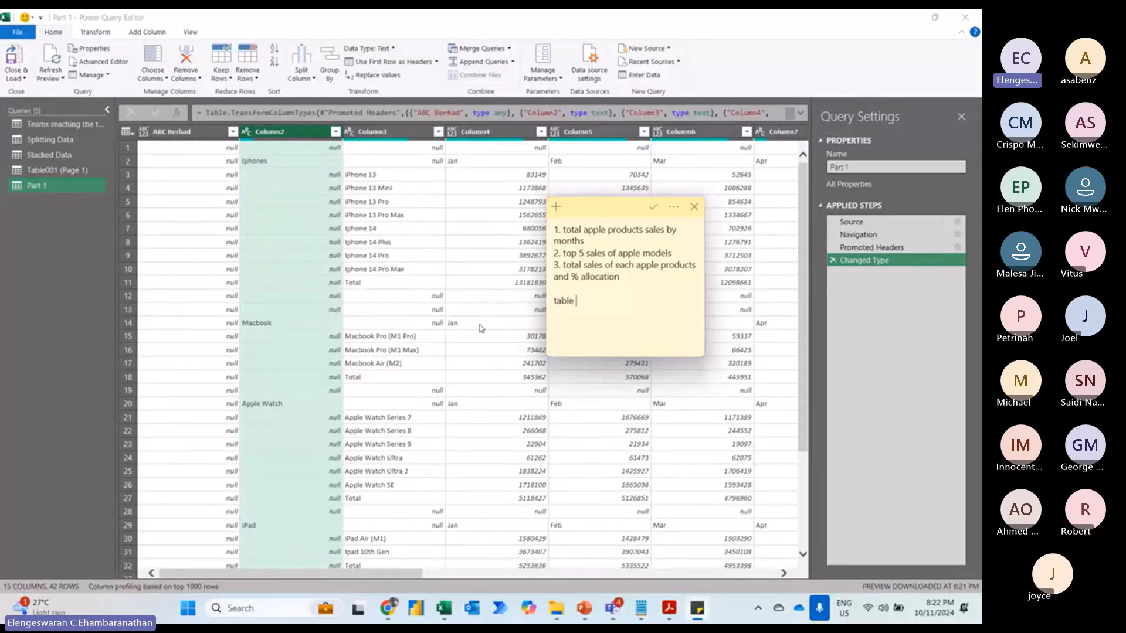
pyautogui.write('which has the following :')
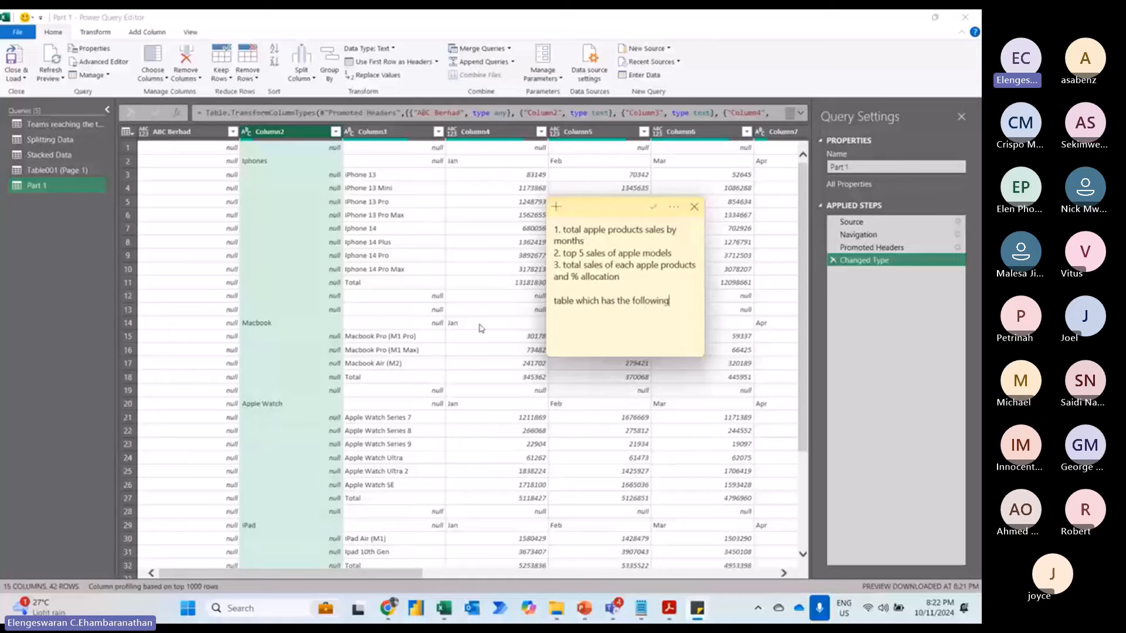
pyautogui.press('Return')
pyautogui.write('1. co')
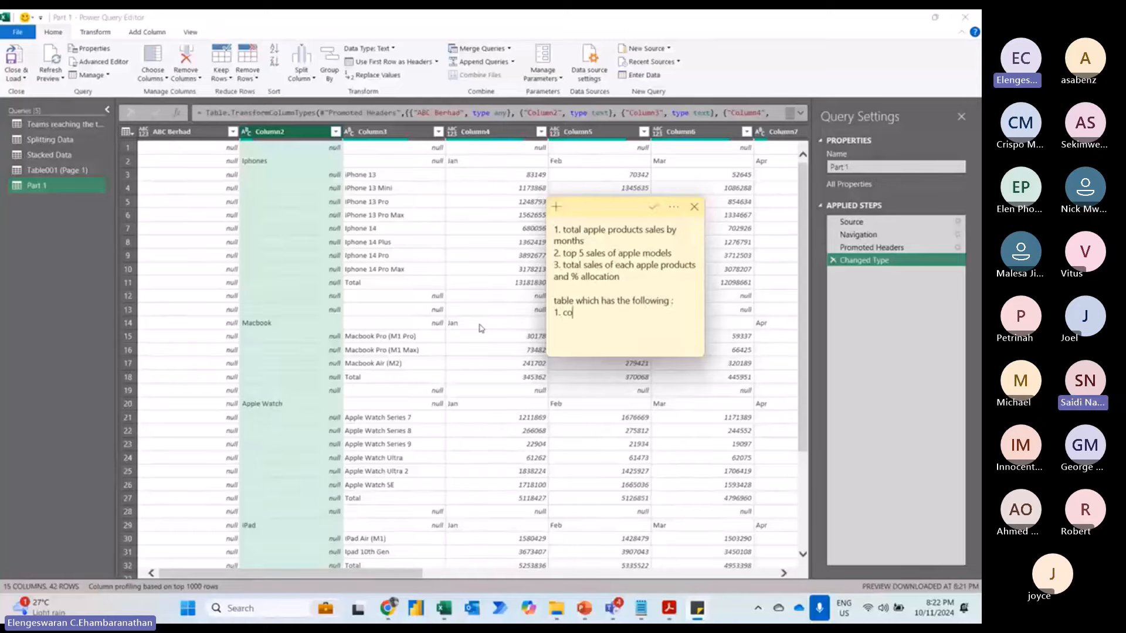
pyautogui.write('lumn - products (')
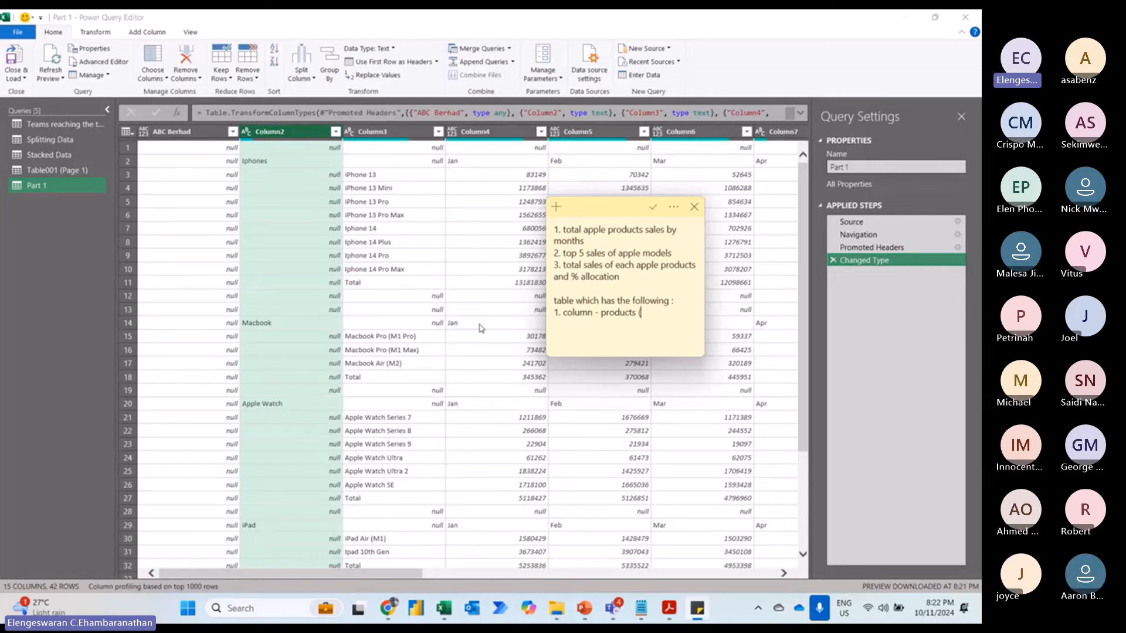
pyautogui.write('iphone, macbook)')
pyautogui.press('Return')
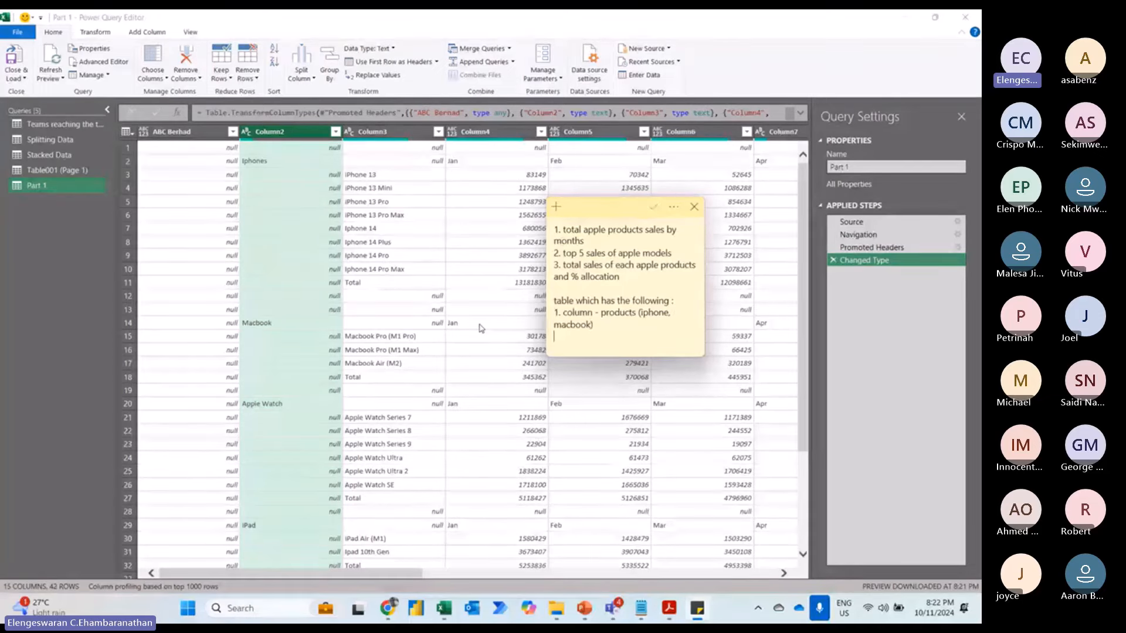
# - Continue the note's table layout list with "2. column - model (iphone 13)", "3. column - months" and "4. Values"
pyautogui.write('2. column - m')
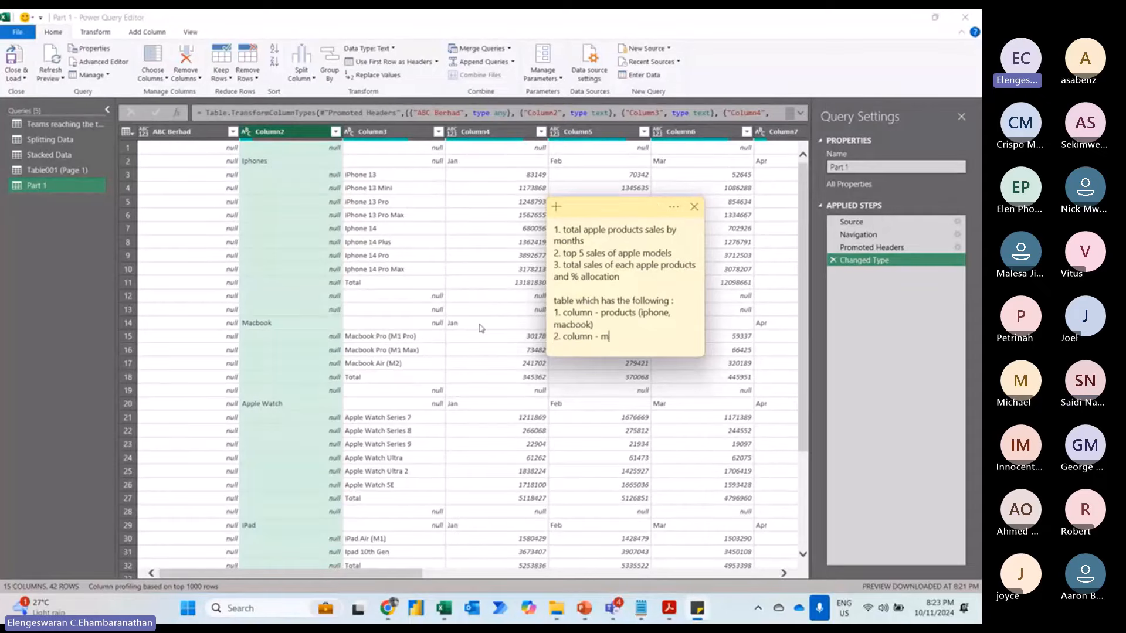
pyautogui.write('odel (iphone 13)')
pyautogui.press('Return')
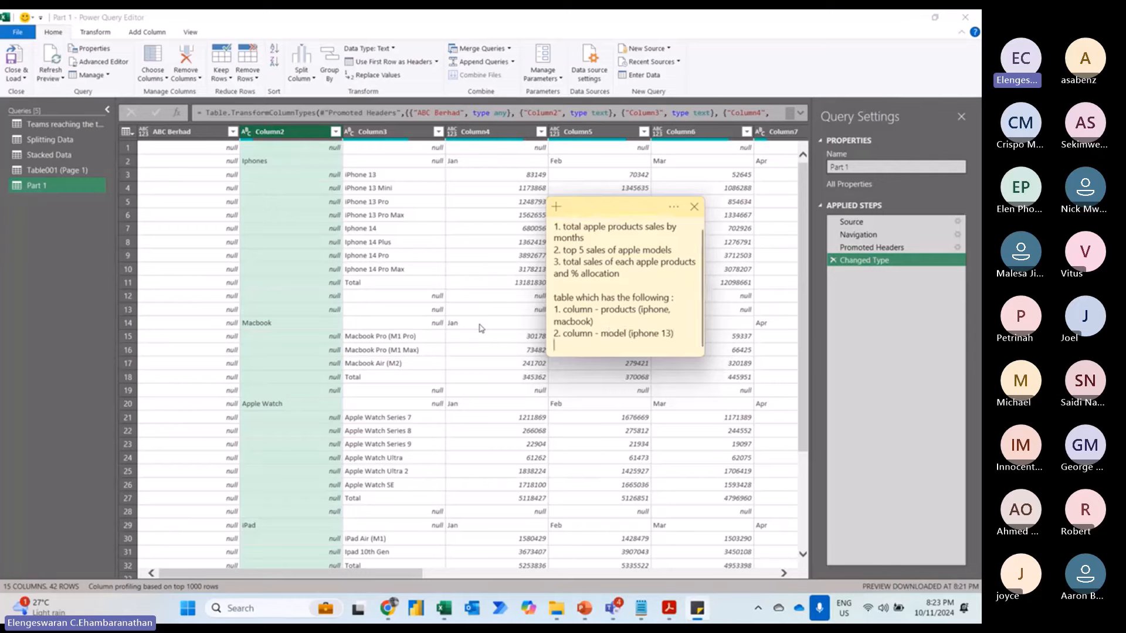
pyautogui.write('3. column - mo')
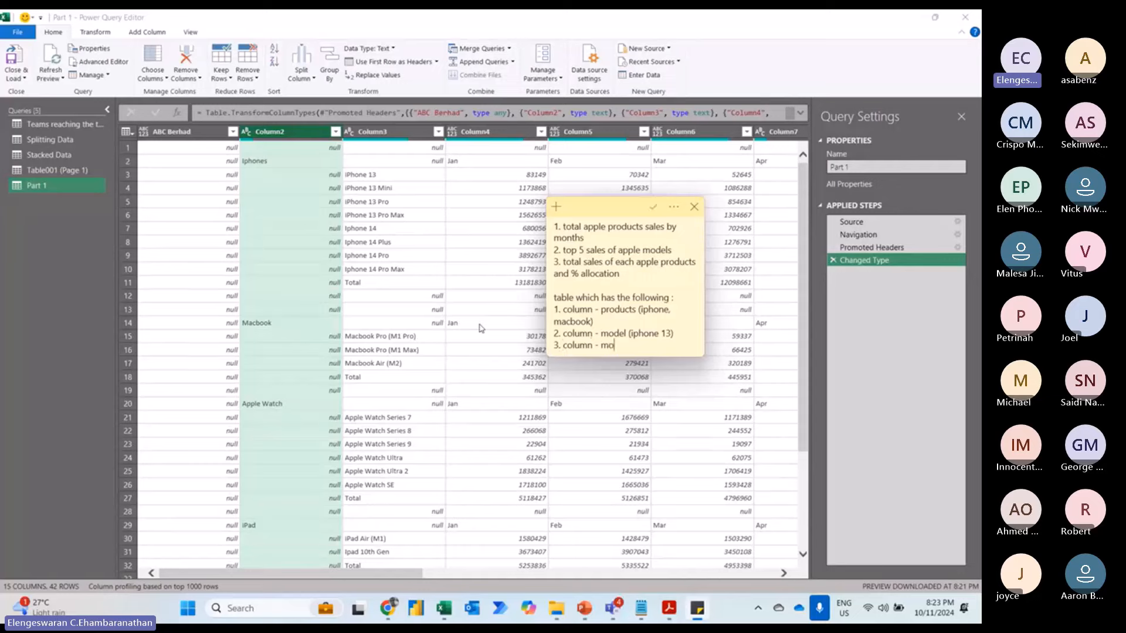
pyautogui.write('nths')
pyautogui.press('Return')
pyautogui.write('4.')
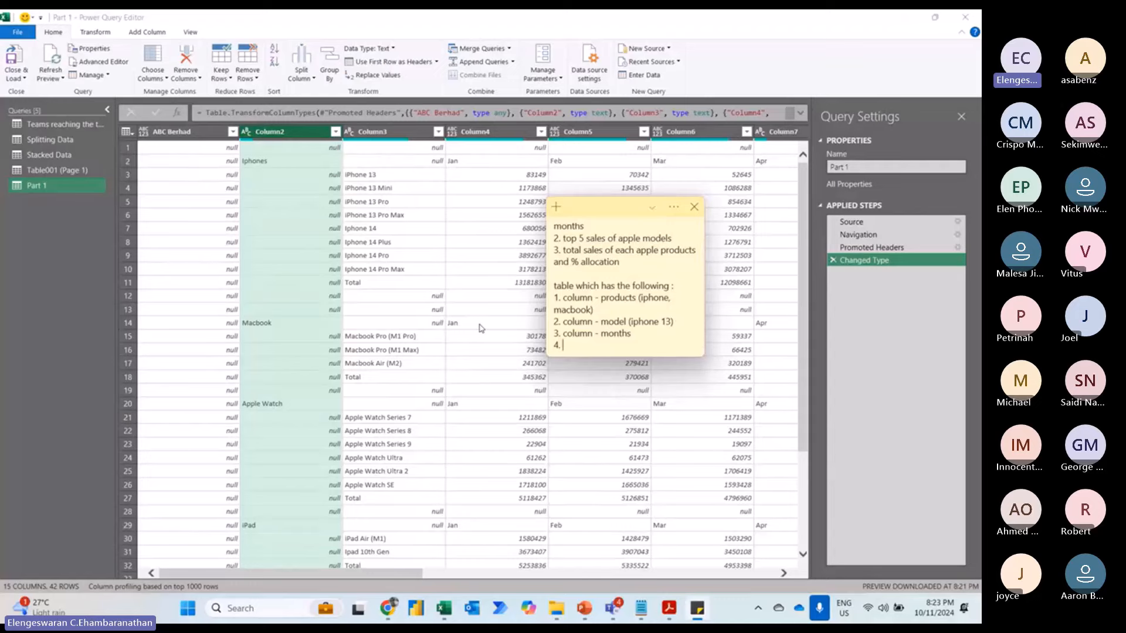
pyautogui.write(' Values')
# - Return to Power Query Editor and inspect the distinct values of the ABC Berhad column in its filter list
pyautogui.click(205, 215)
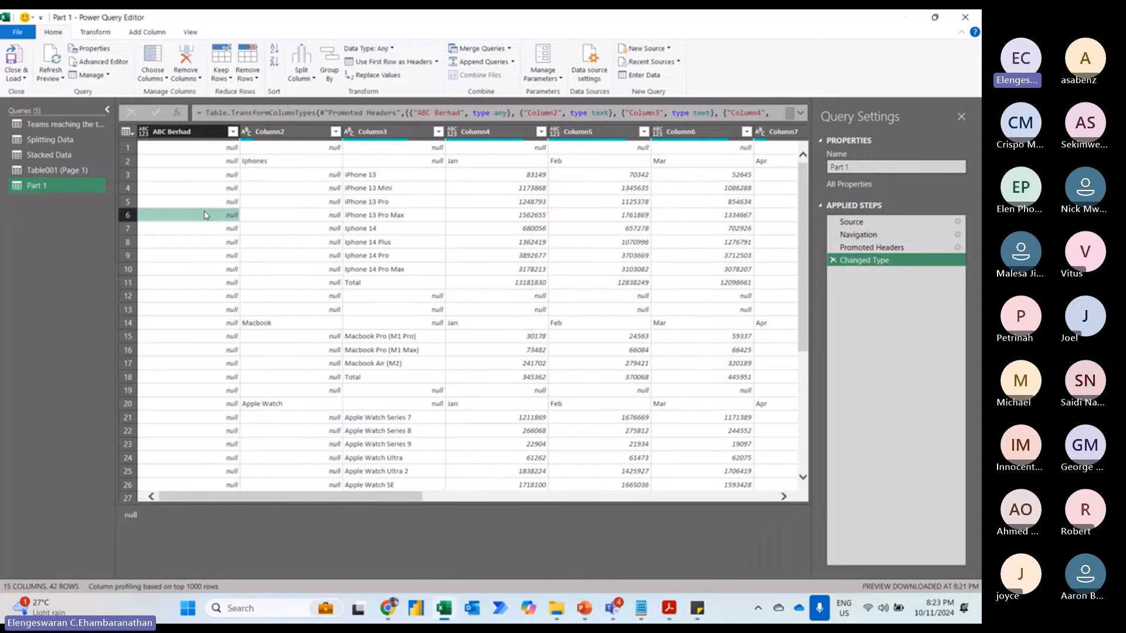
pyautogui.click(232, 132)
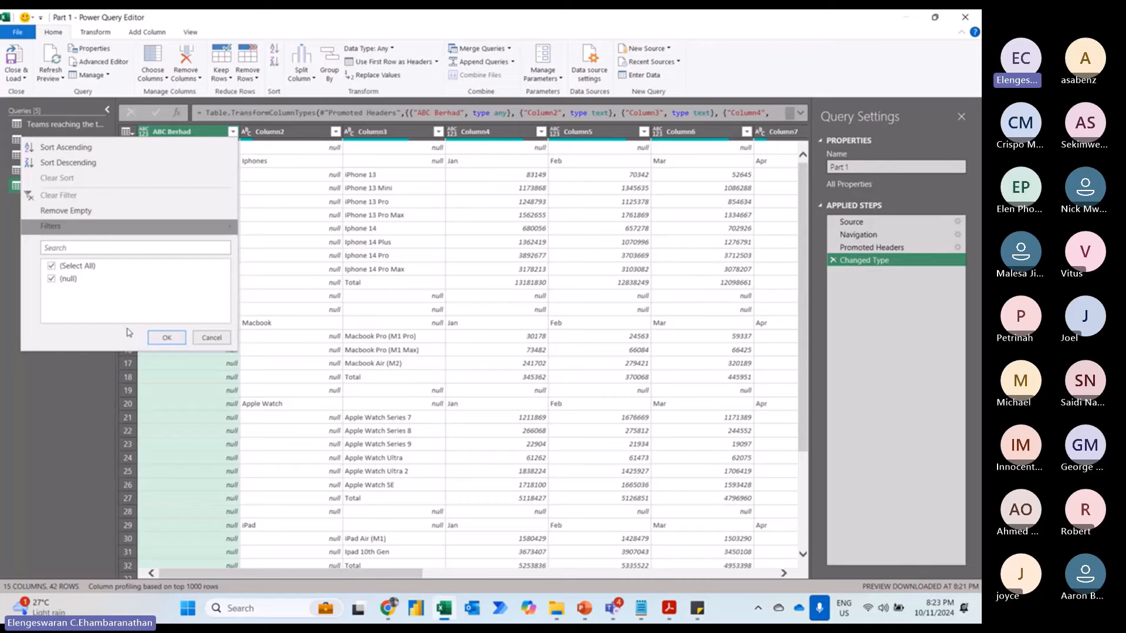
# - Close the value filter of the ABC Berhad column and remove that empty column from the Part 1 query
pyautogui.click(166, 338)
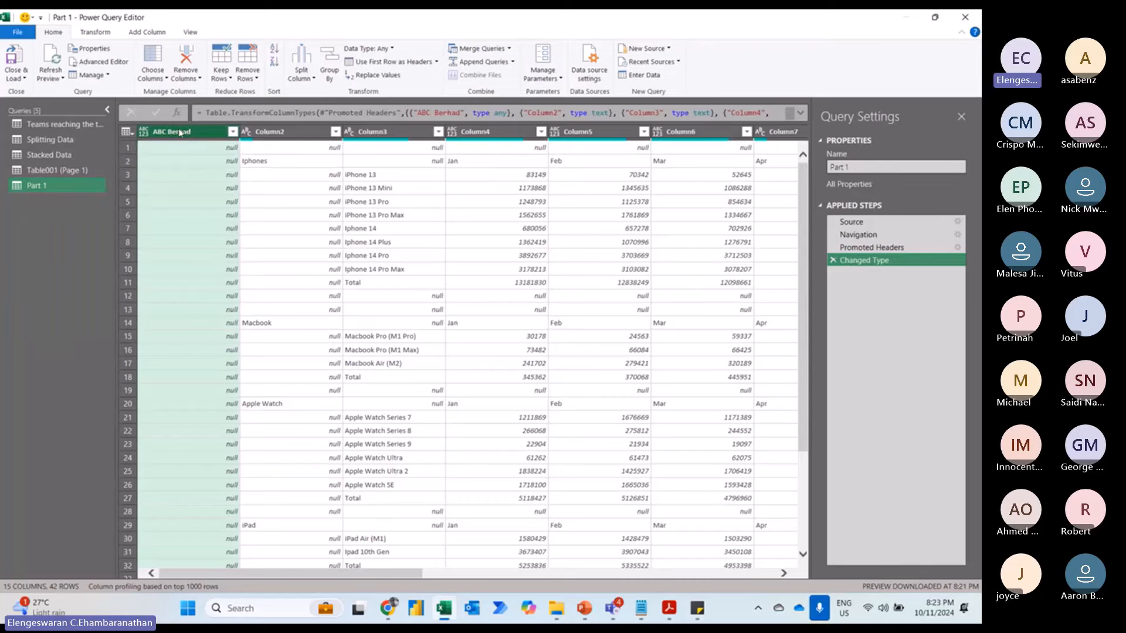
pyautogui.rightClick(180, 132)
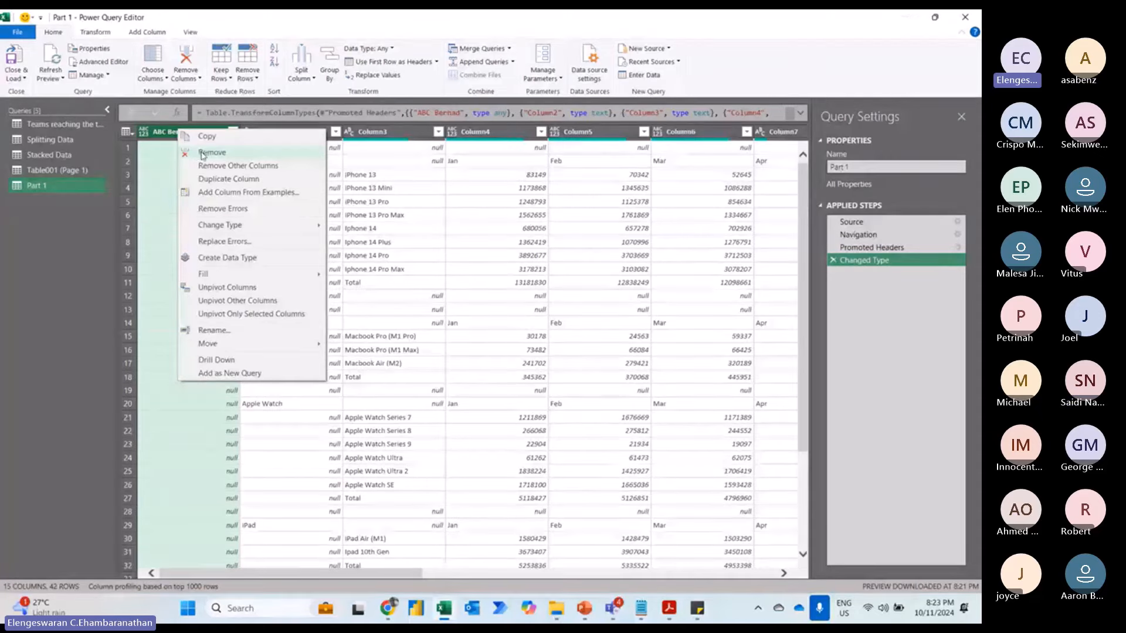
pyautogui.click(165, 138)
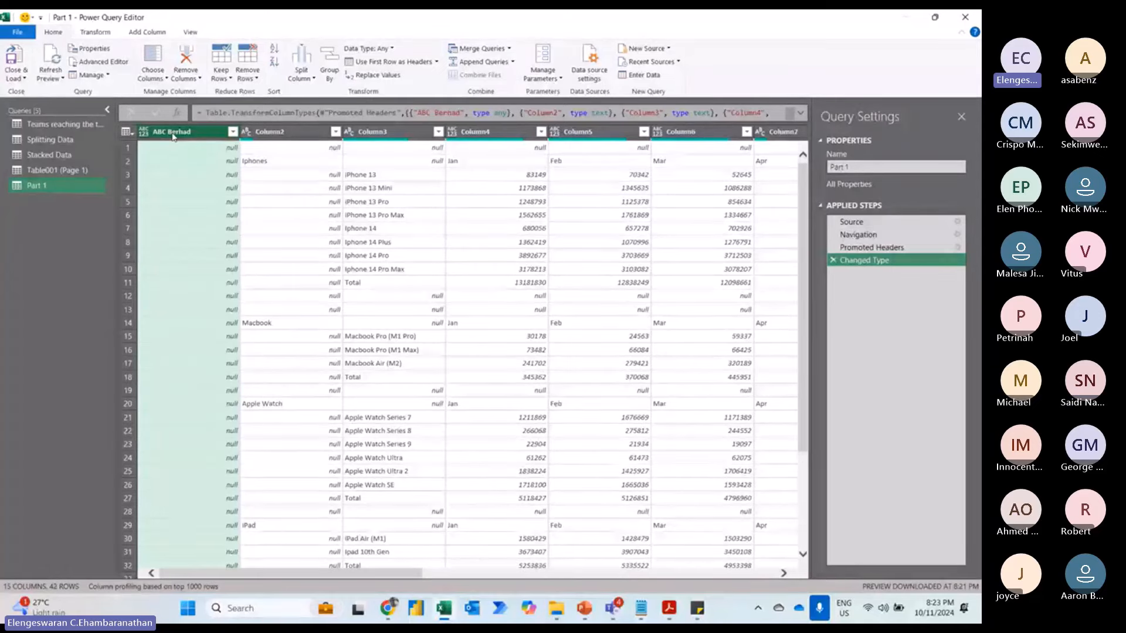
pyautogui.press('Delete')
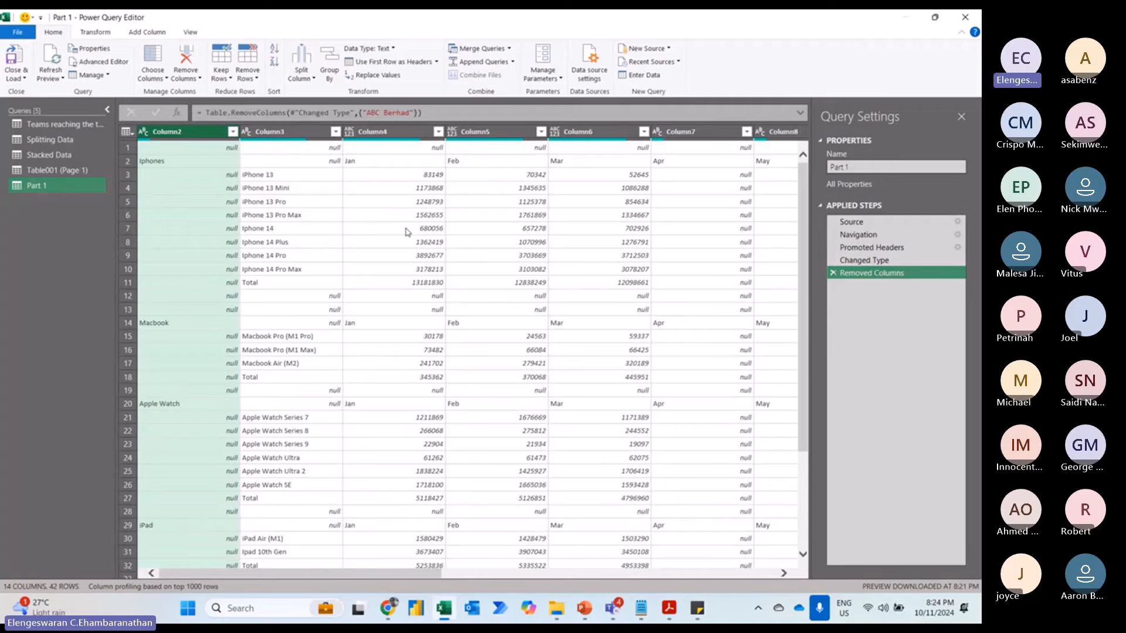
# - Check that the first row is blank across all columns and remove 1 row from the start of the table
pyautogui.click(125, 149)
pyautogui.hscroll(5, 299, 165)
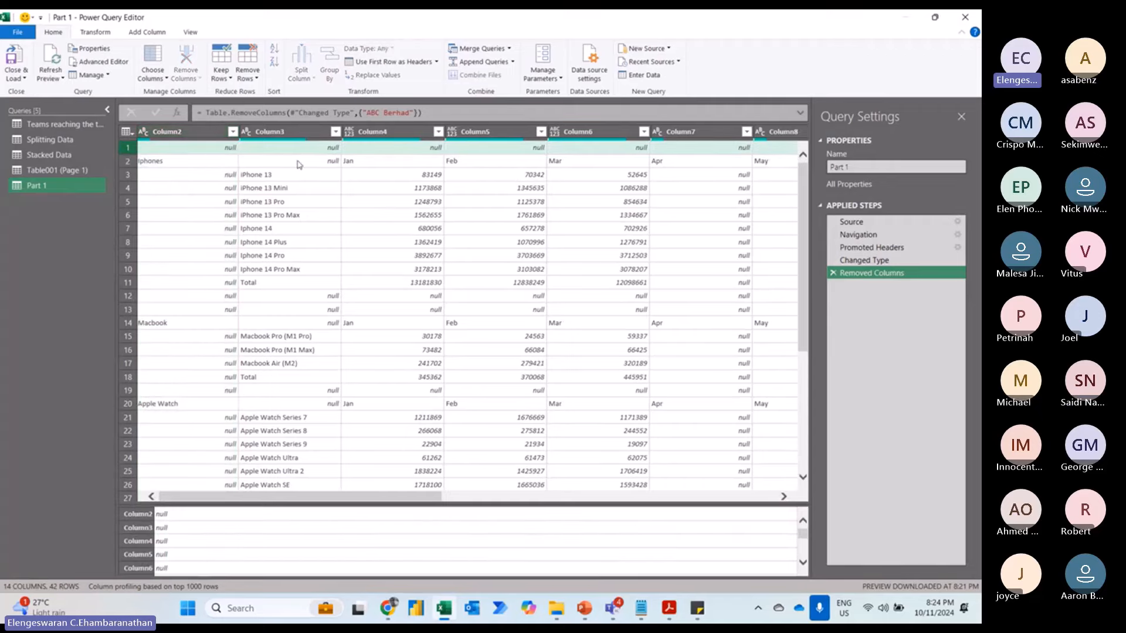
pyautogui.hscroll(5, 299, 165)
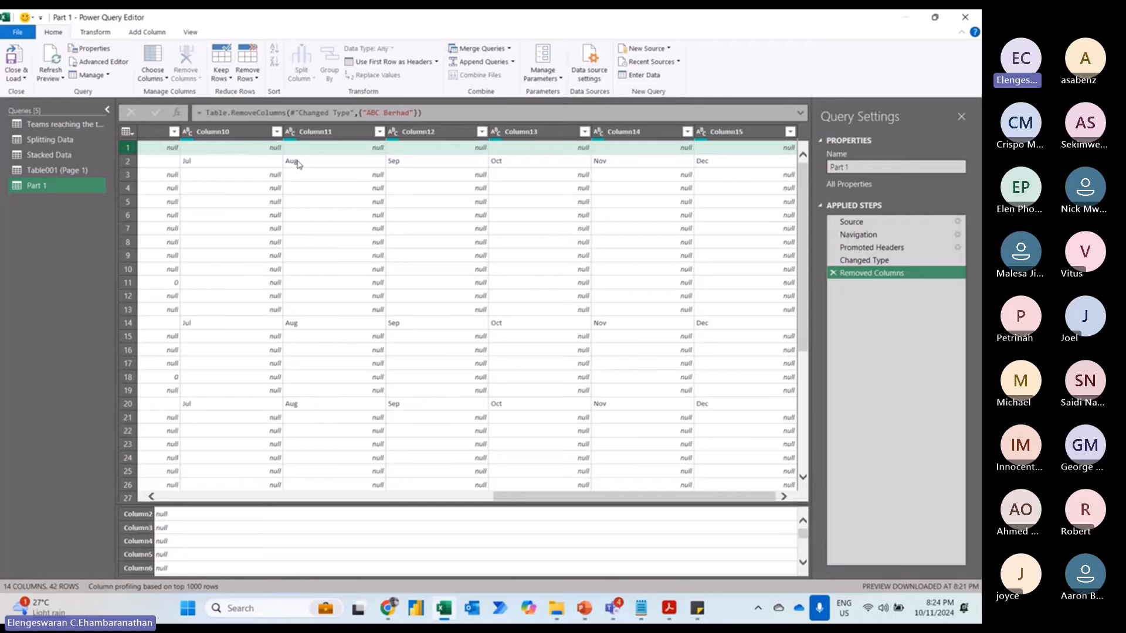
pyautogui.hscroll(-10, 297, 163)
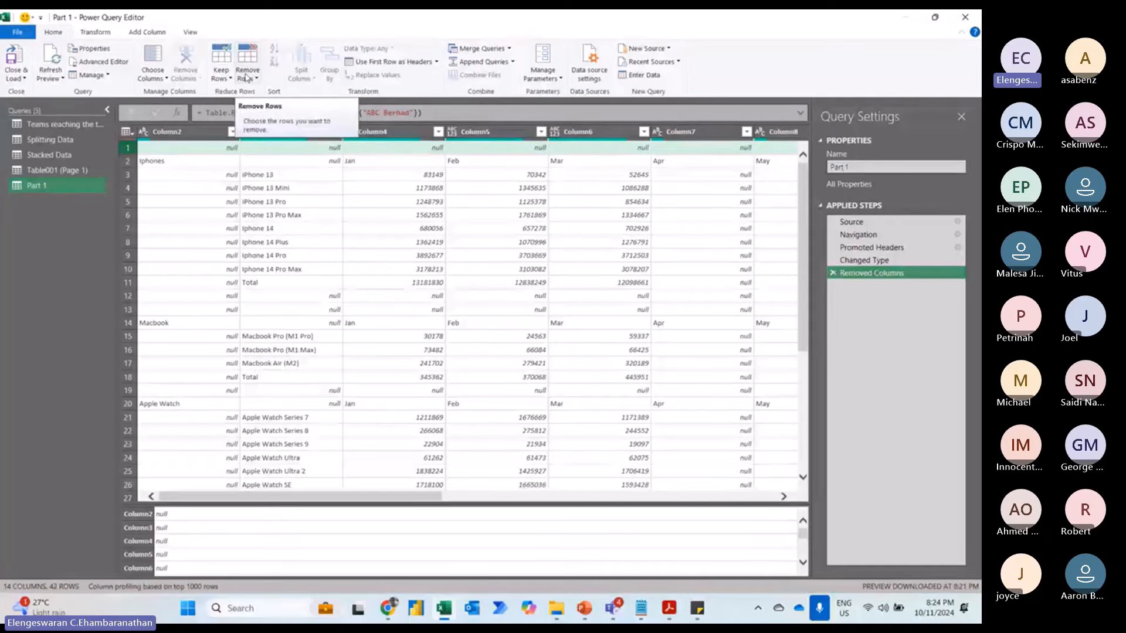
pyautogui.click(247, 78)
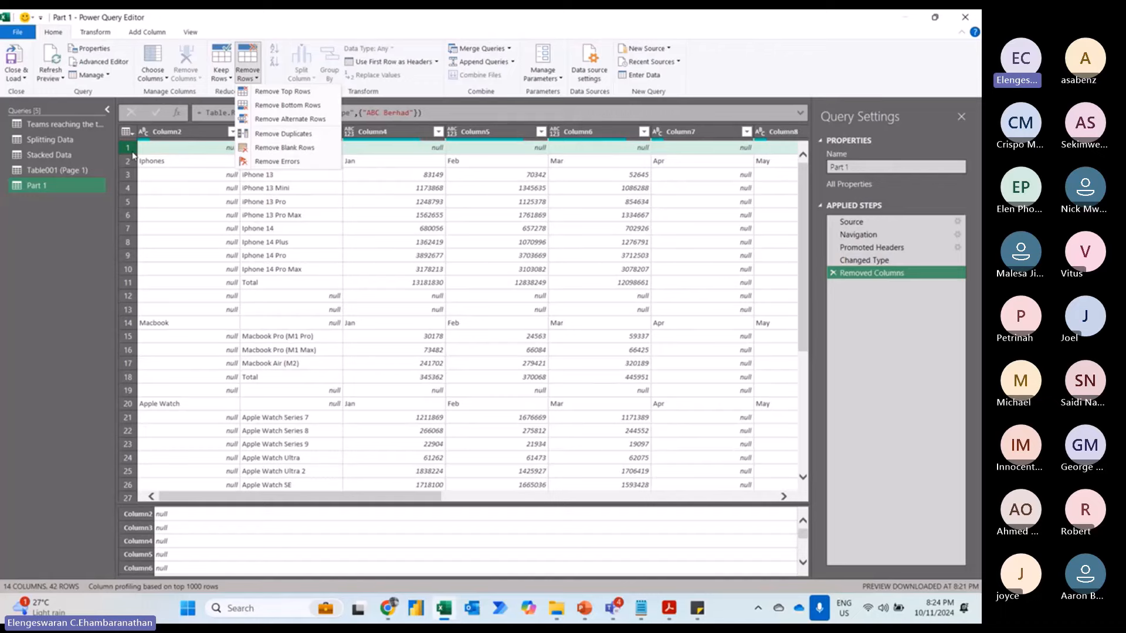
pyautogui.click(282, 91)
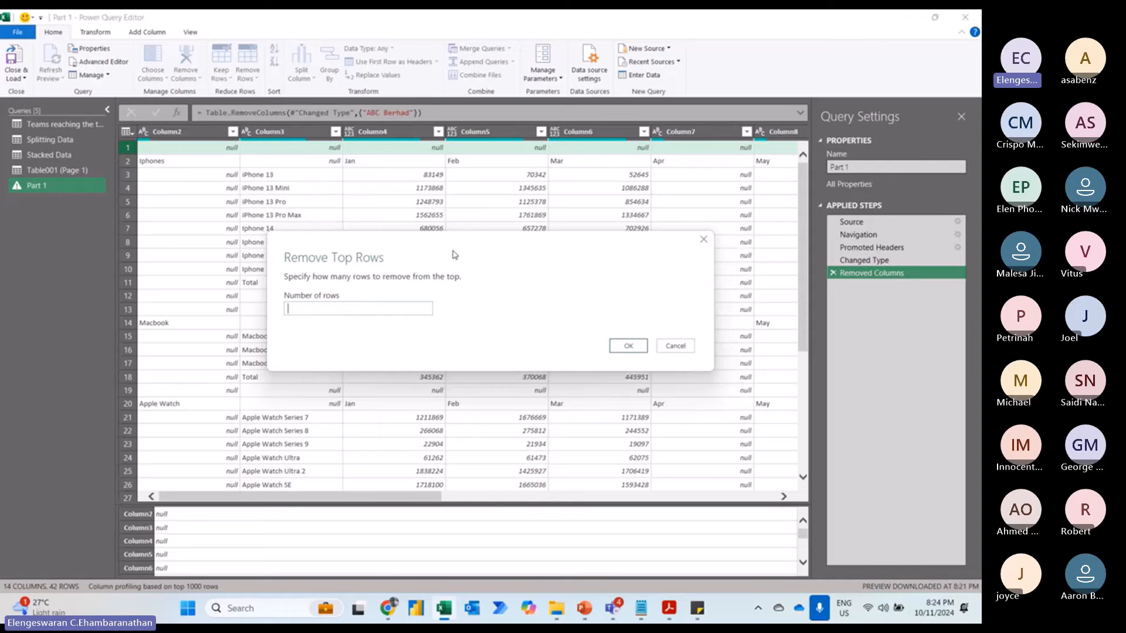
pyautogui.write('1')
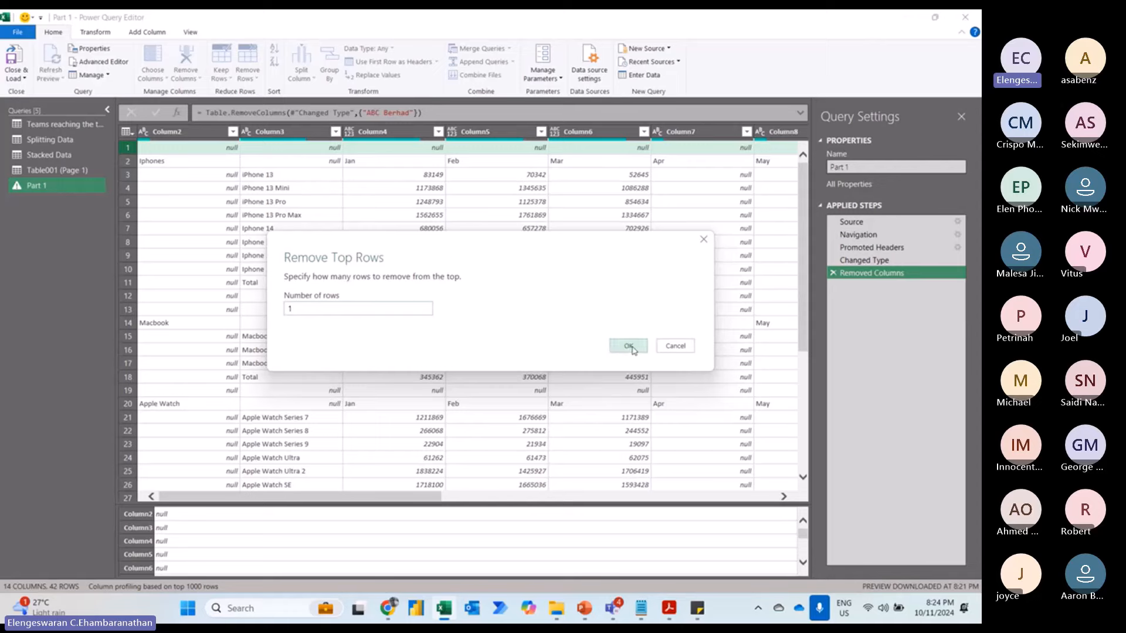
pyautogui.click(628, 346)
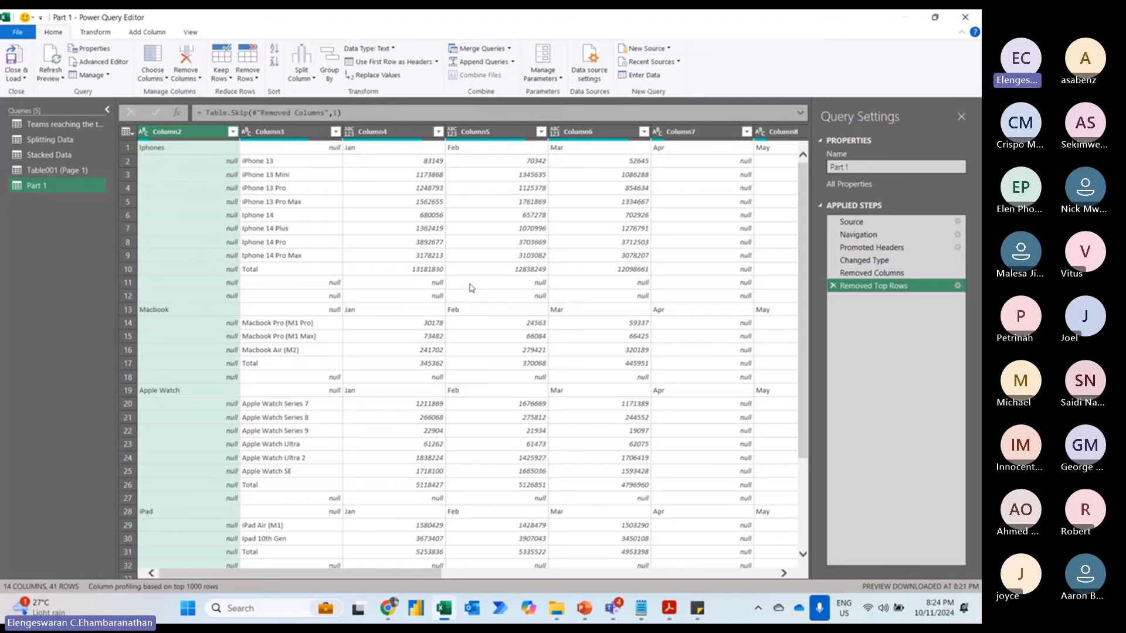
# - Try filling the category names down in Column2, and delete the resulting applied step
pyautogui.rightClick(181, 132)
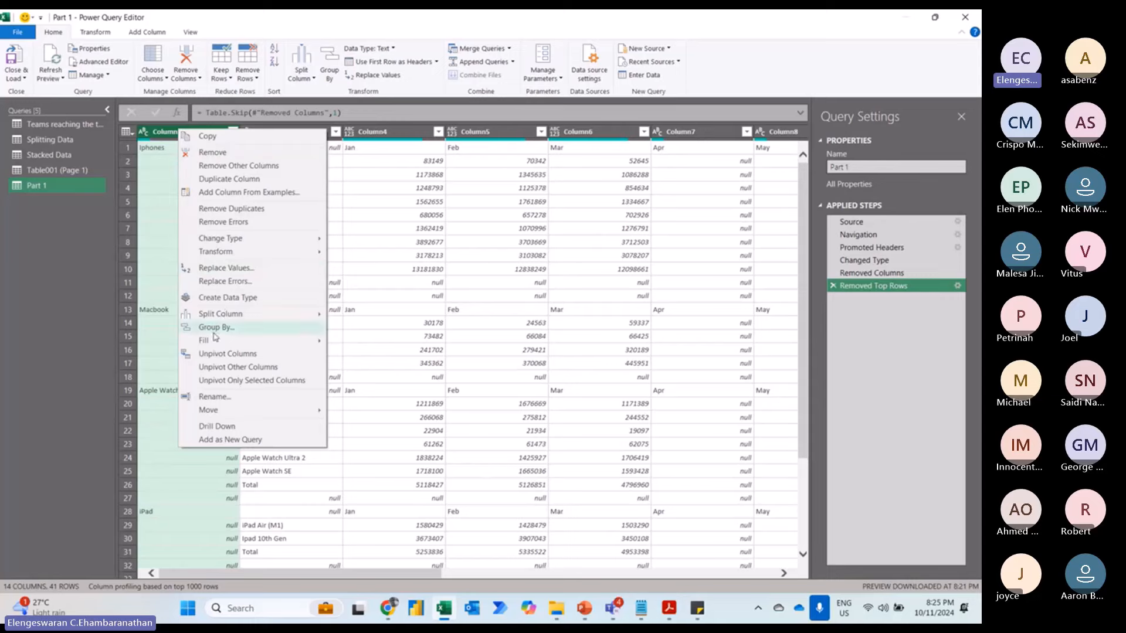
pyautogui.moveTo(213, 344)
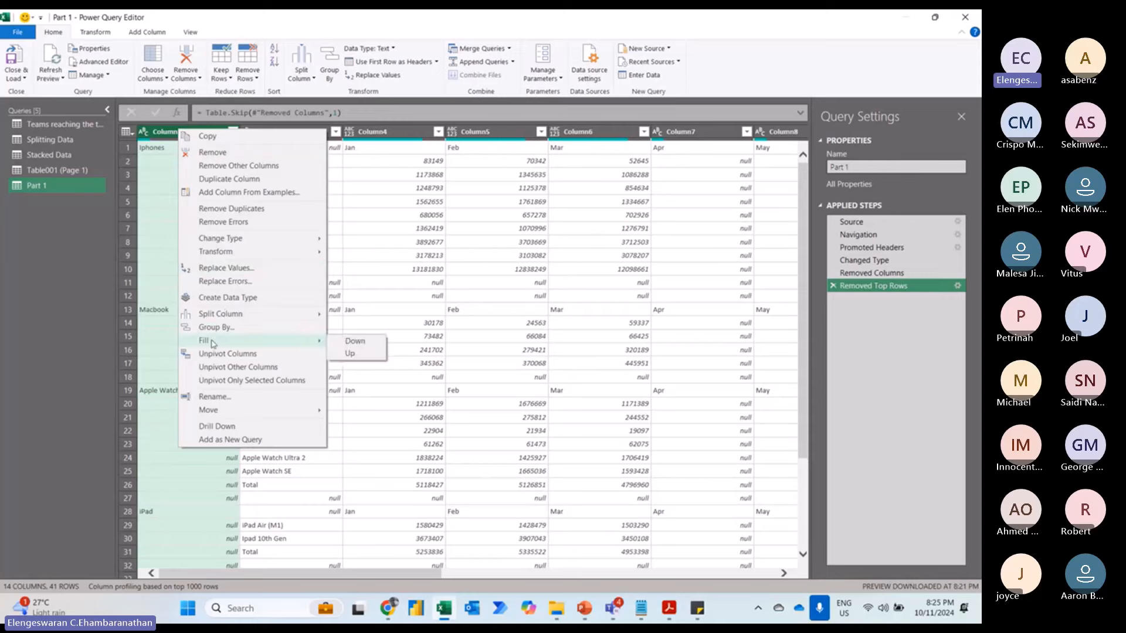
pyautogui.click(352, 342)
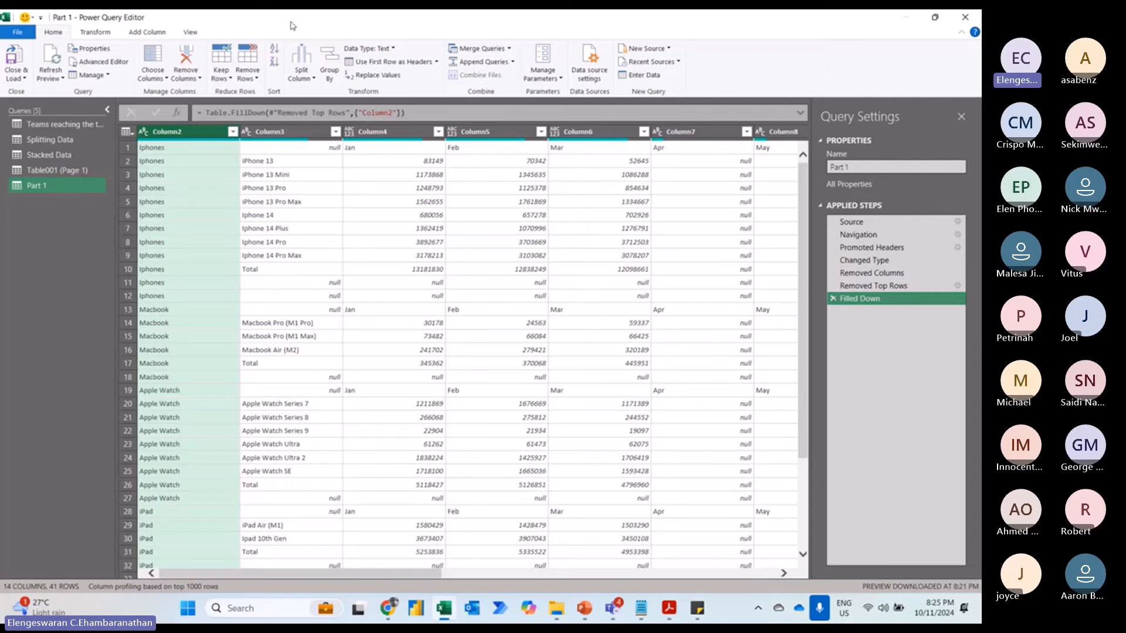
pyautogui.click(834, 299)
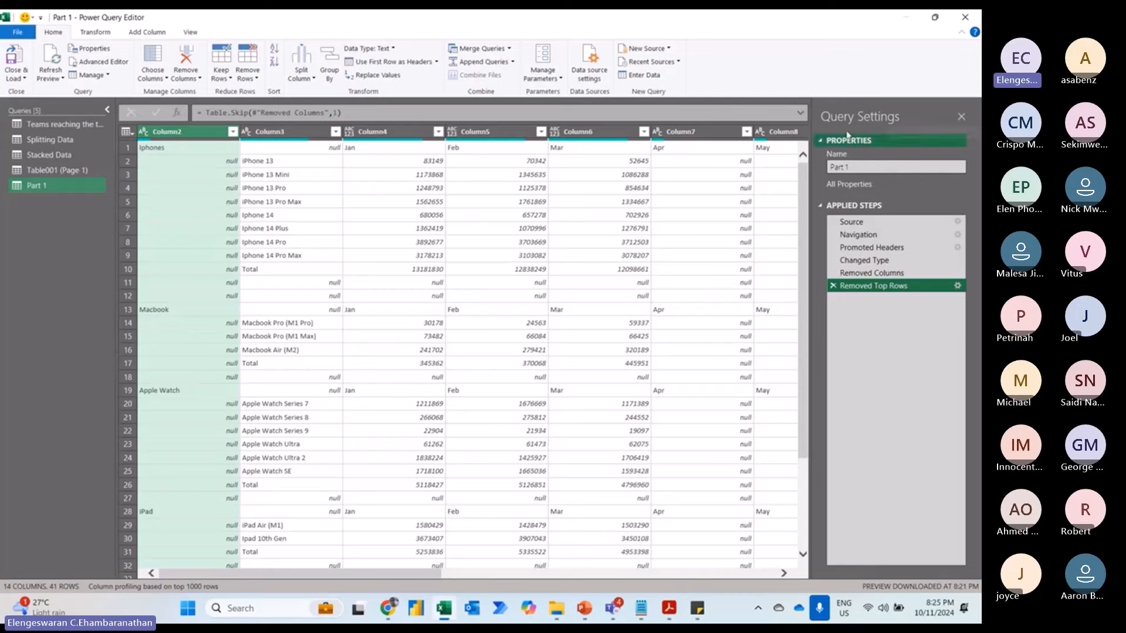
# - Hide the Query Settings pane and show it again
pyautogui.click(960, 116)
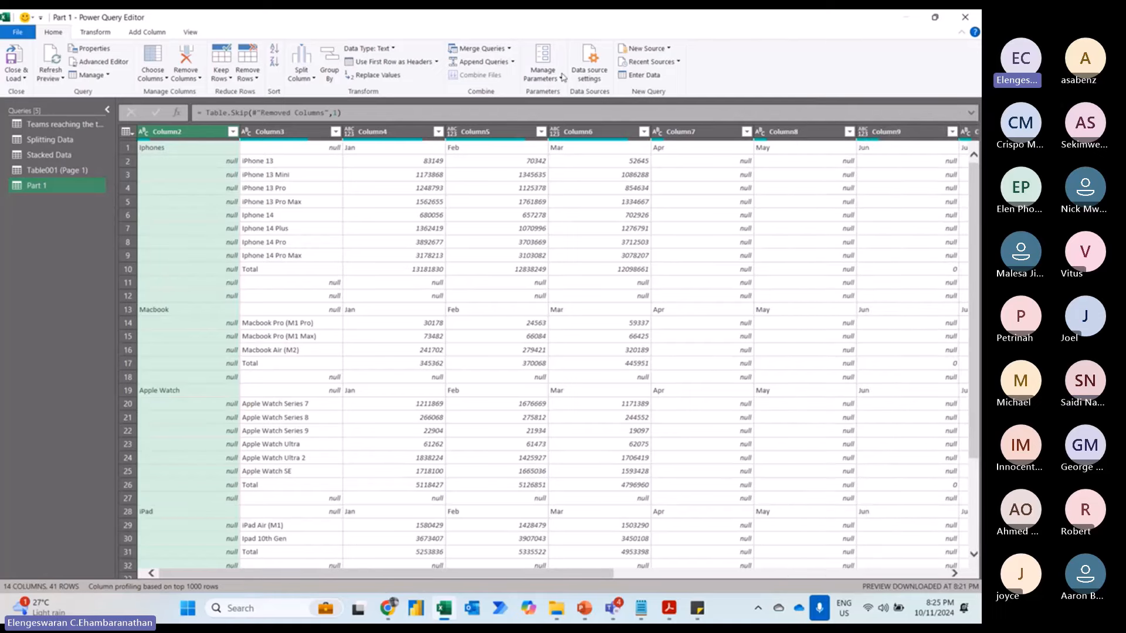
pyautogui.click(191, 33)
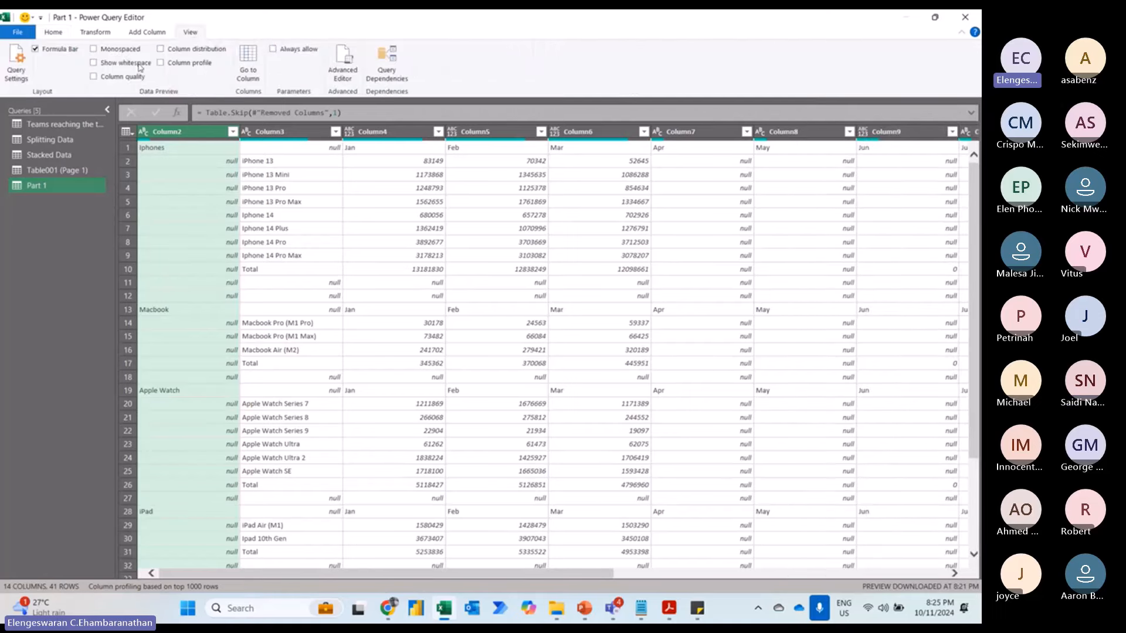
pyautogui.click(12, 64)
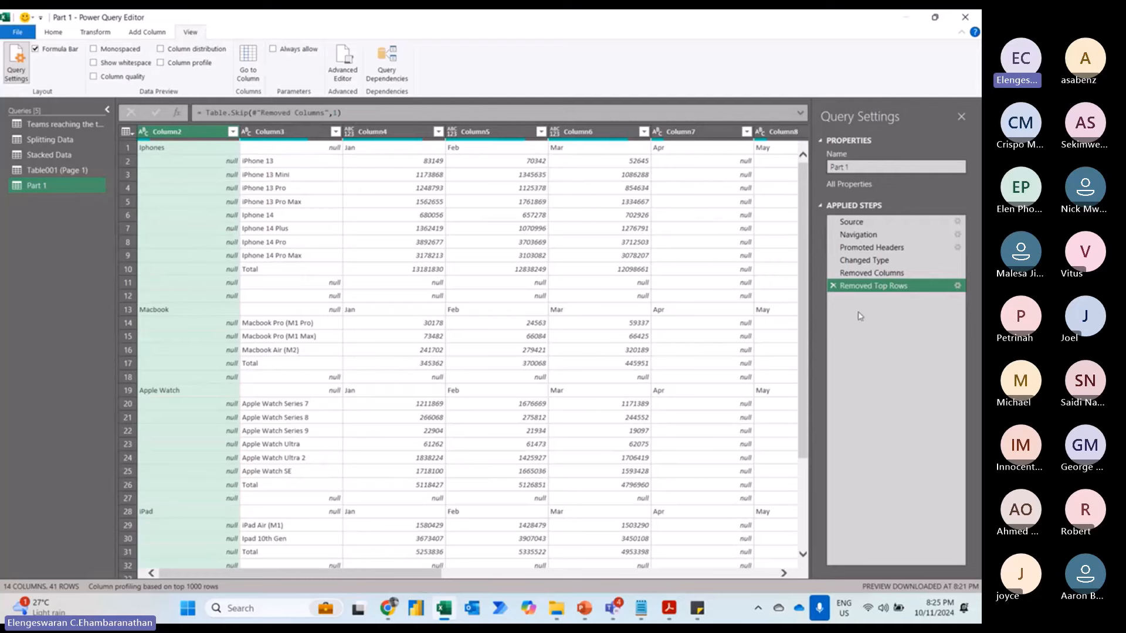
# - Fill the product category names down through the null cells of Column2
pyautogui.rightClick(185, 134)
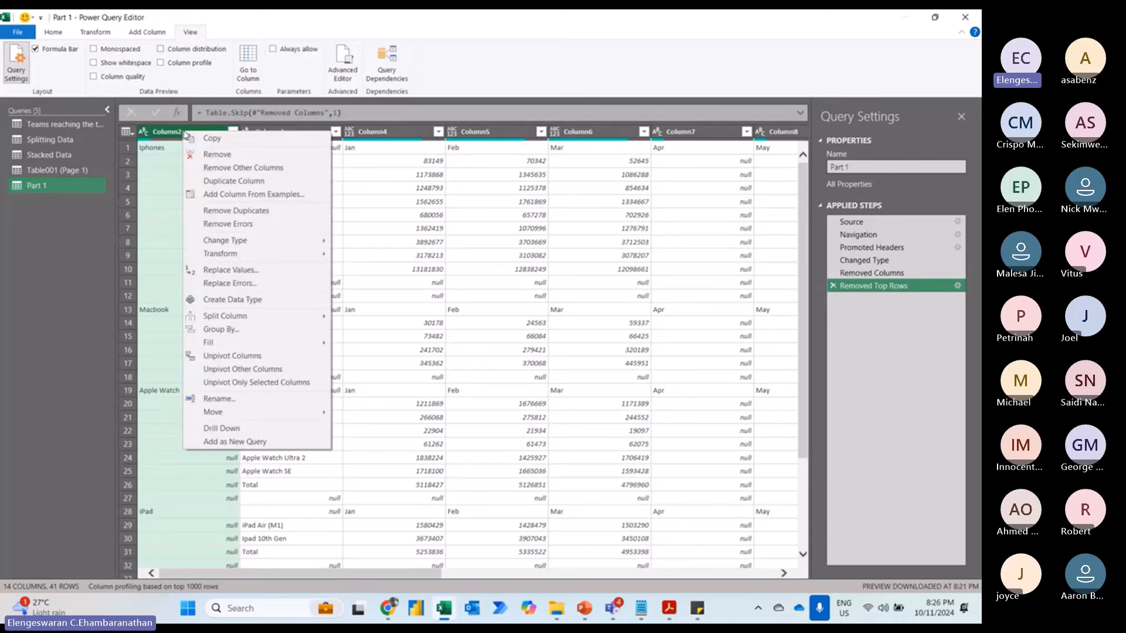
pyautogui.moveTo(261, 343)
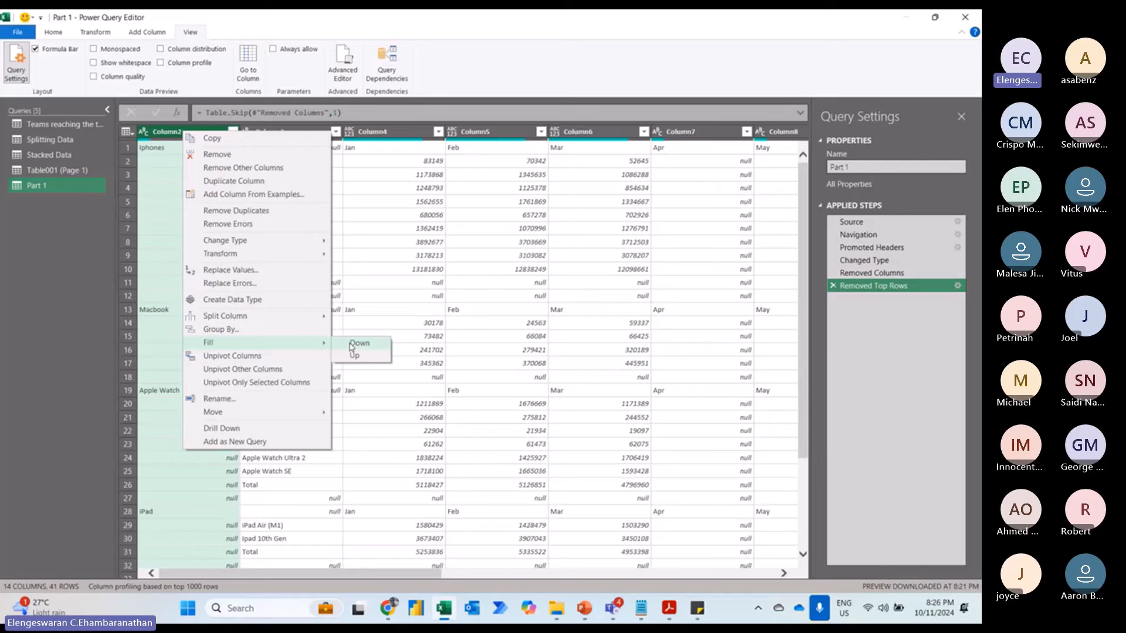
pyautogui.click(99, 35)
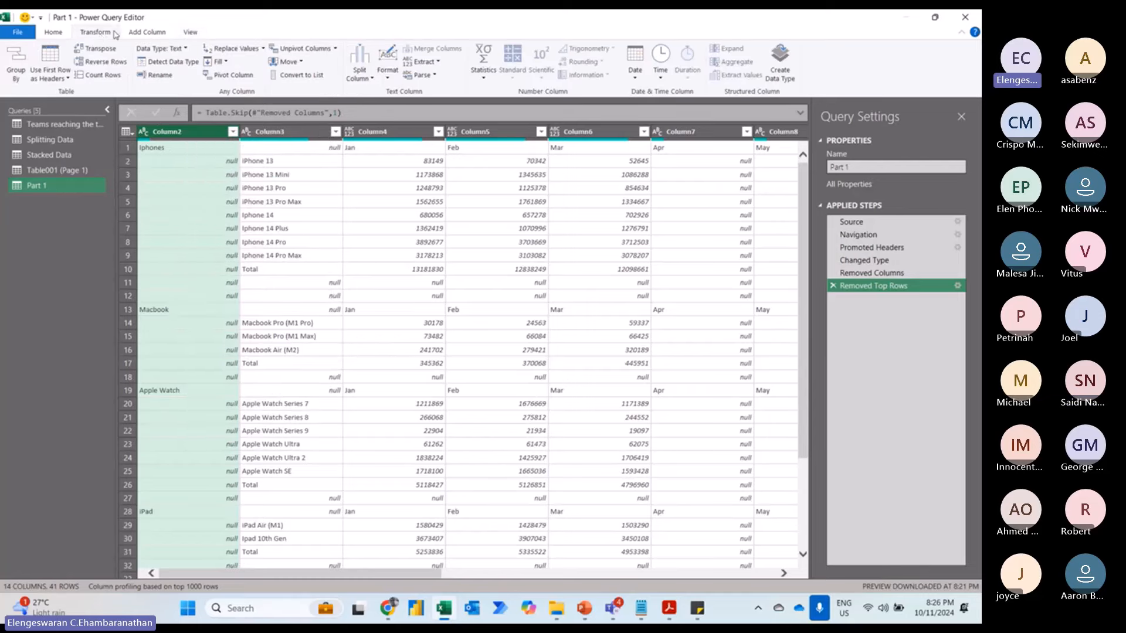
pyautogui.click(218, 62)
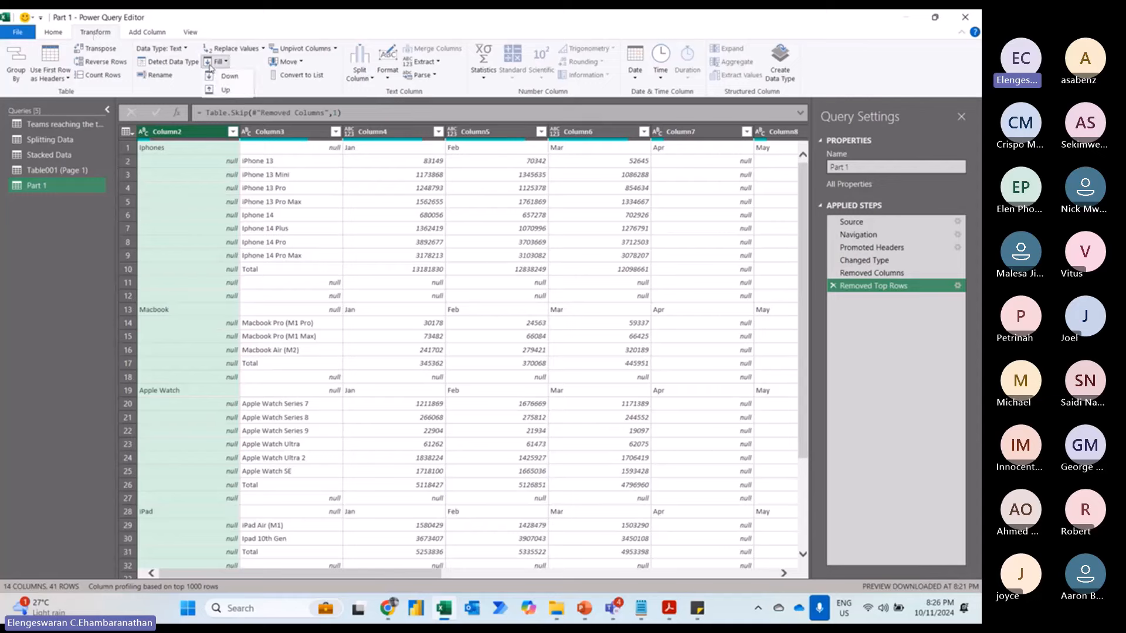
pyautogui.click(226, 76)
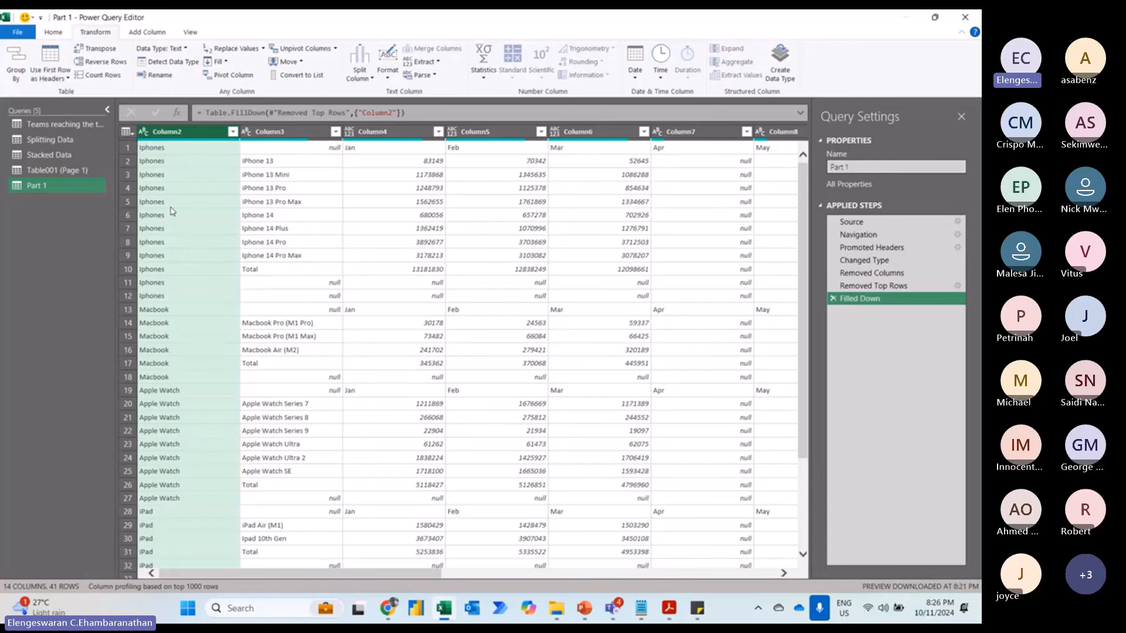
# - Promote the first row, which holds the month names, to column headers
pyautogui.click(354, 149)
pyautogui.click(481, 148)
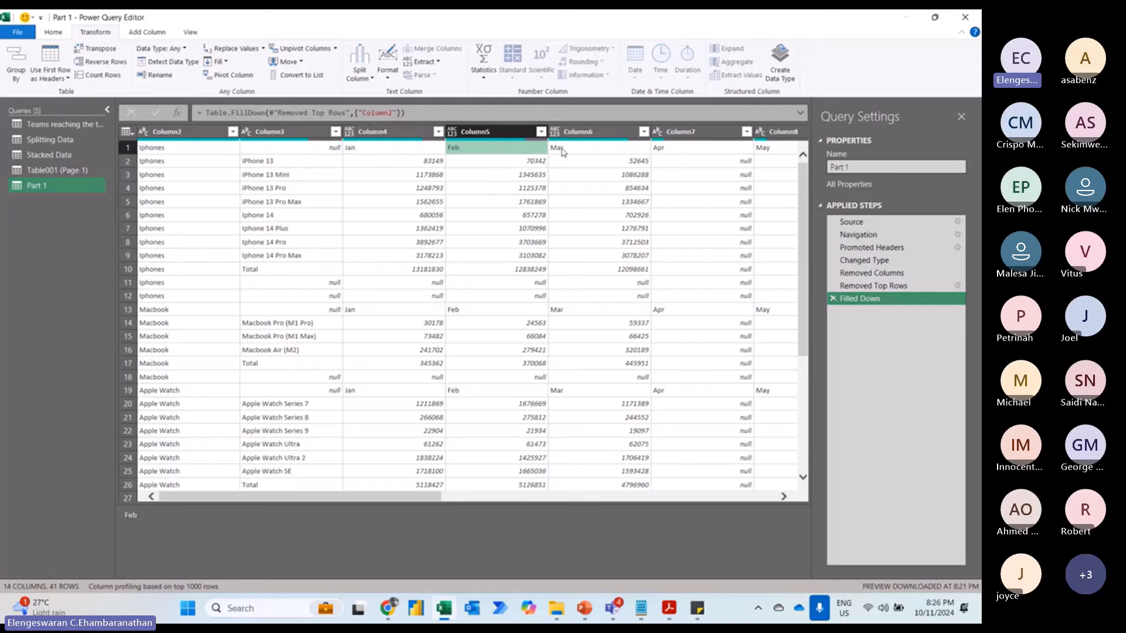
pyautogui.click(683, 147)
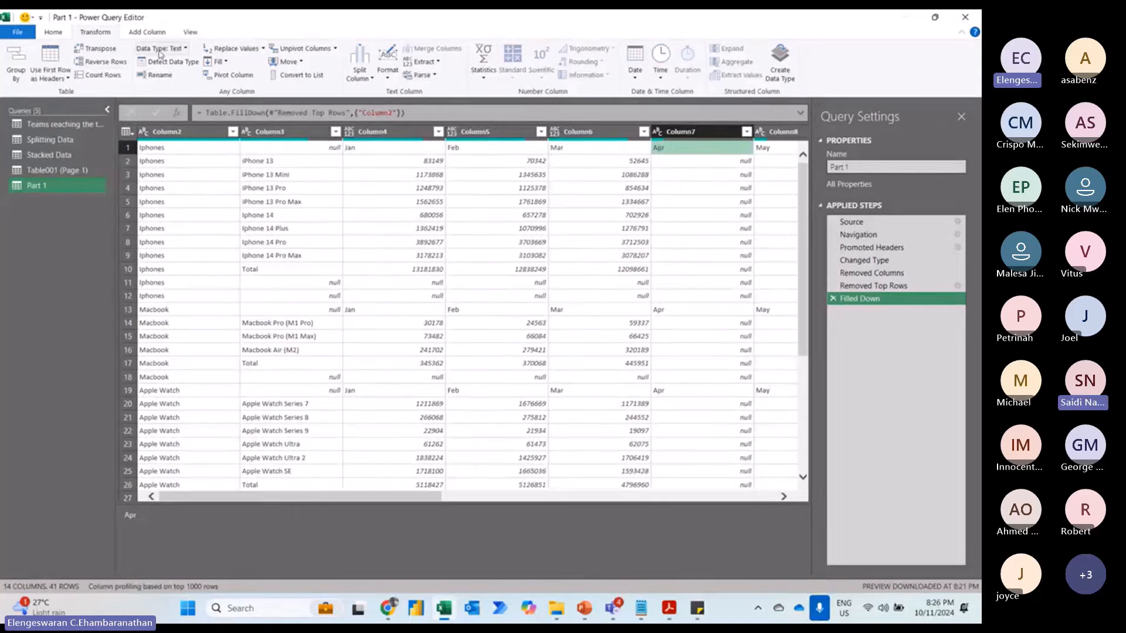
pyautogui.click(53, 33)
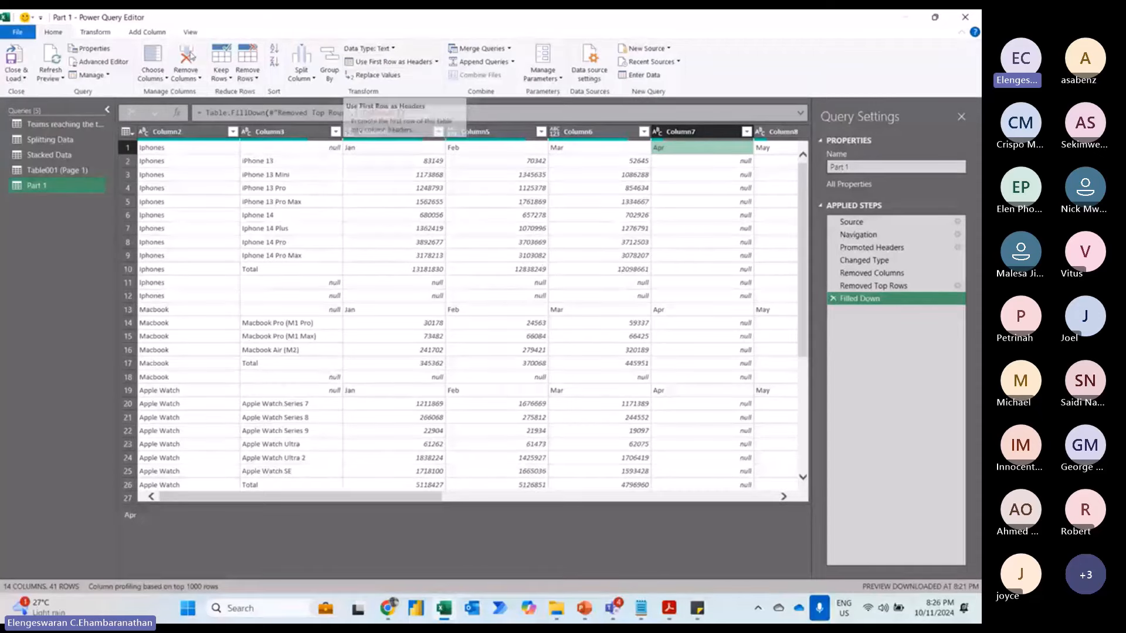
pyautogui.click(95, 32)
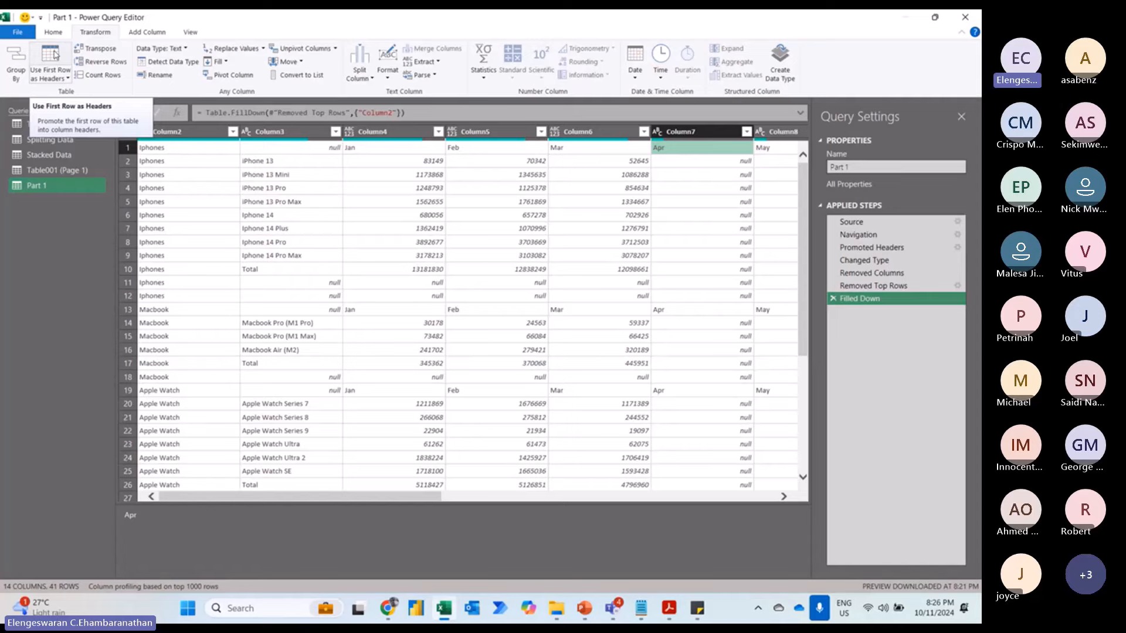
pyautogui.click(51, 59)
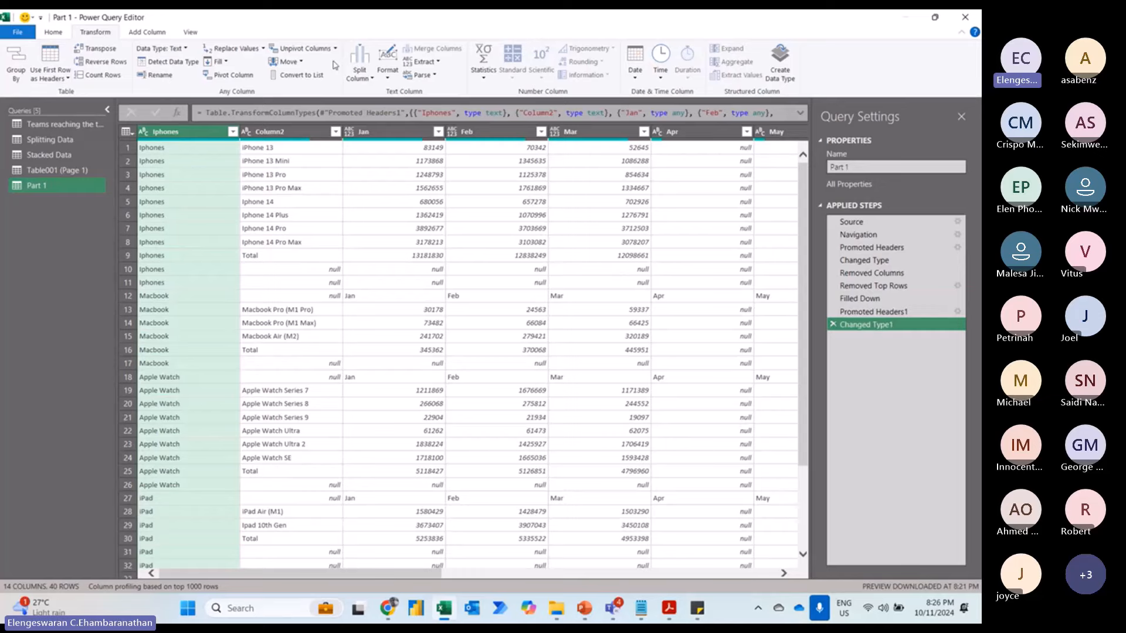
# - Filter Column2 to exclude the null and Total rows
pyautogui.click(381, 132)
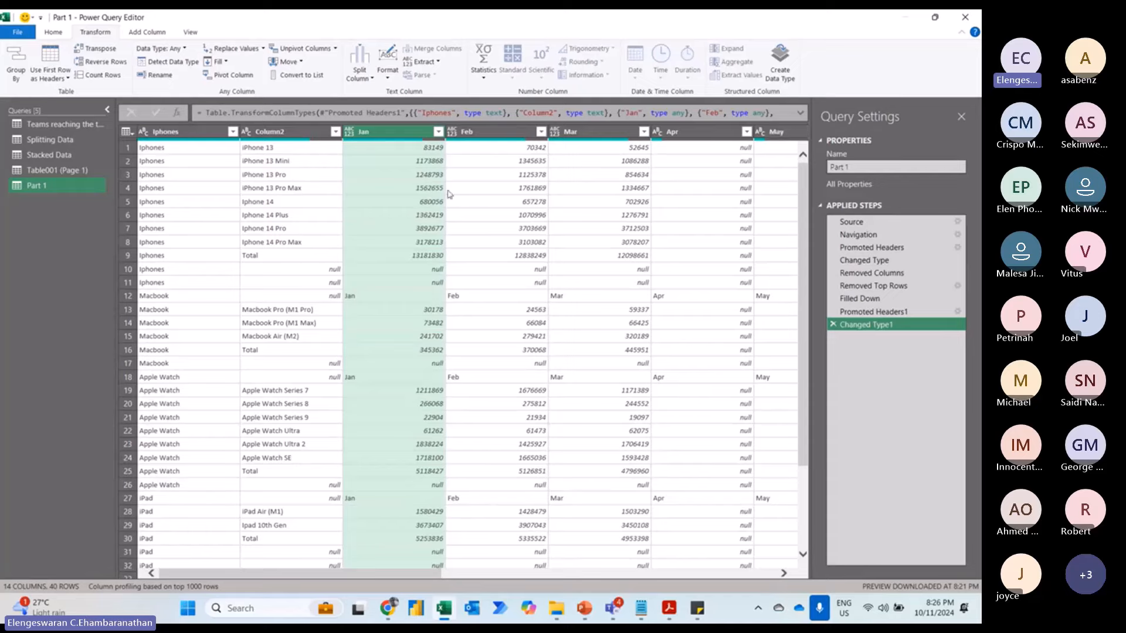
pyautogui.click(330, 269)
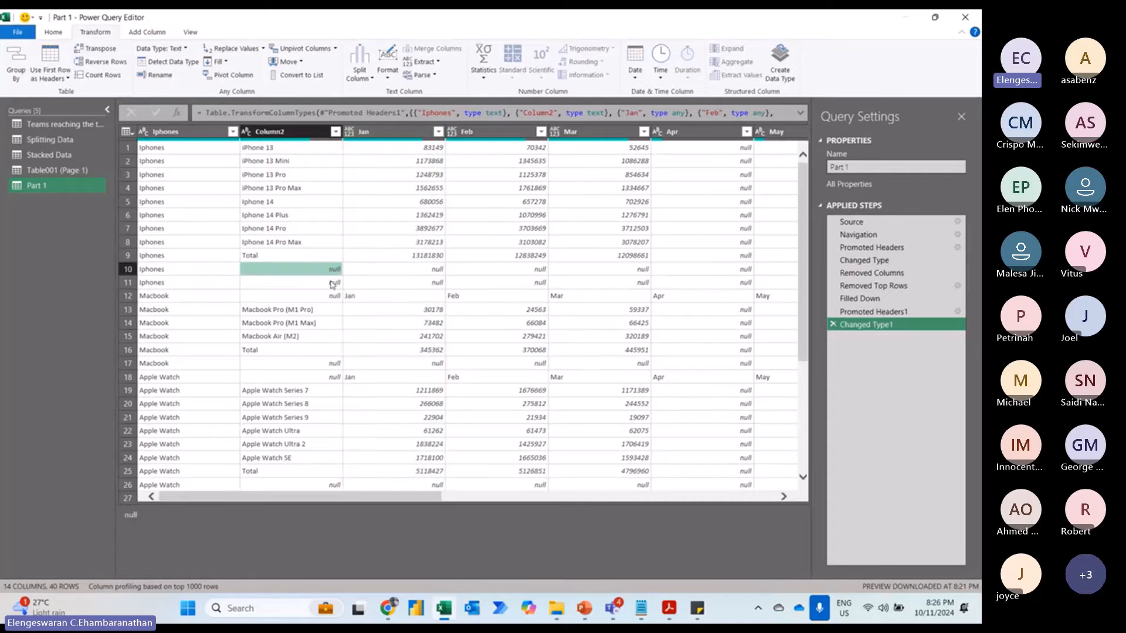
pyautogui.click(328, 364)
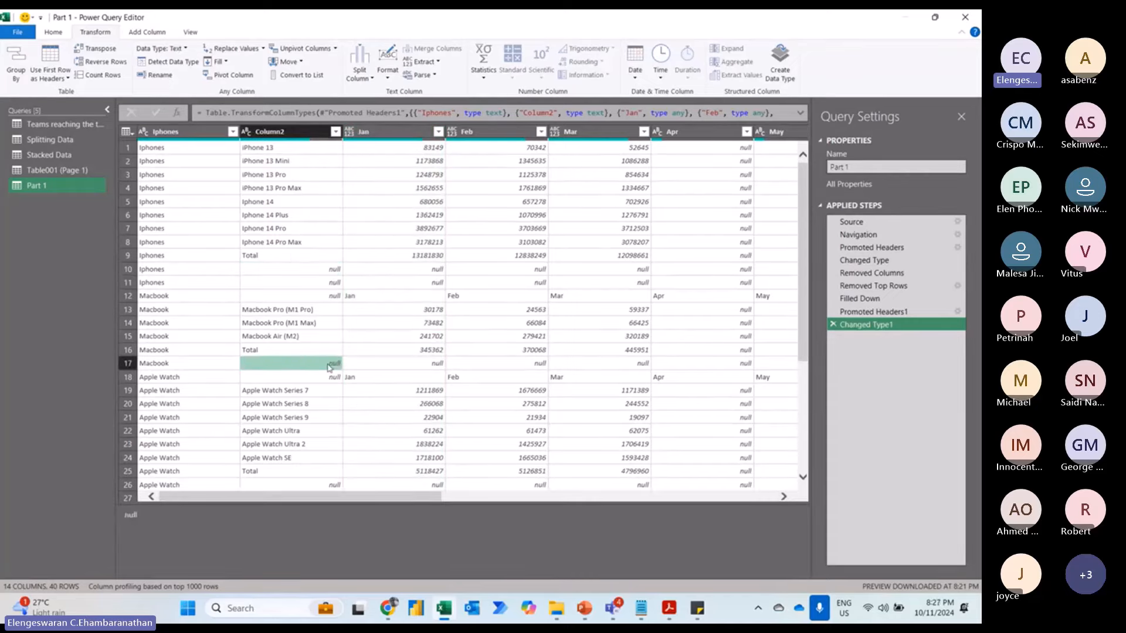
pyautogui.click(326, 379)
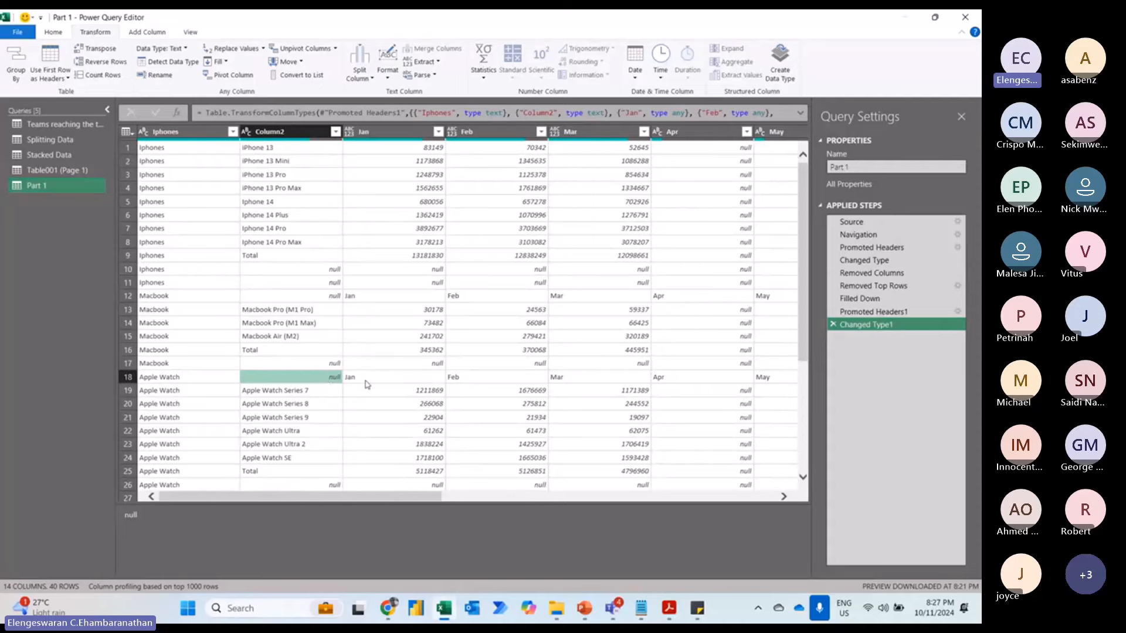
pyautogui.click(367, 382)
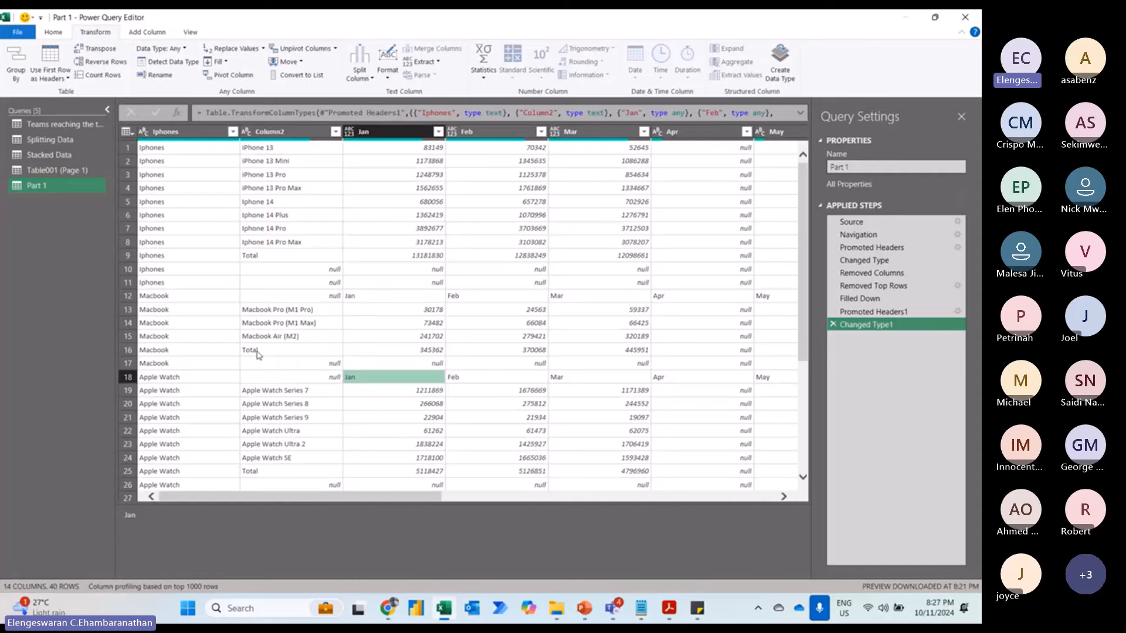
pyautogui.click(336, 133)
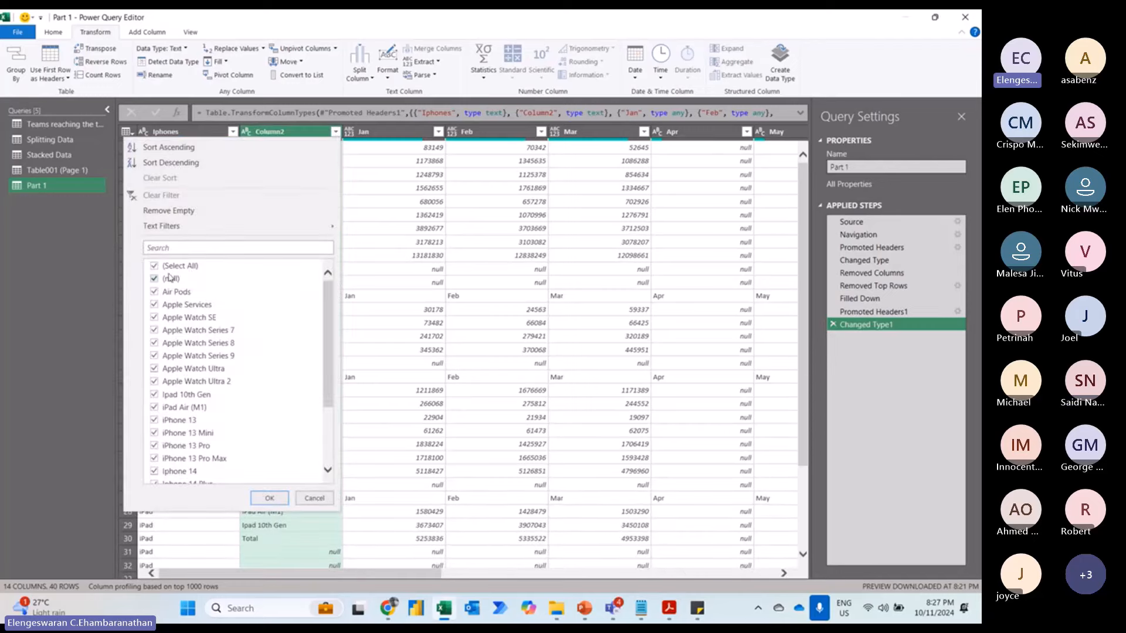
pyautogui.scroll(-3, 213, 349)
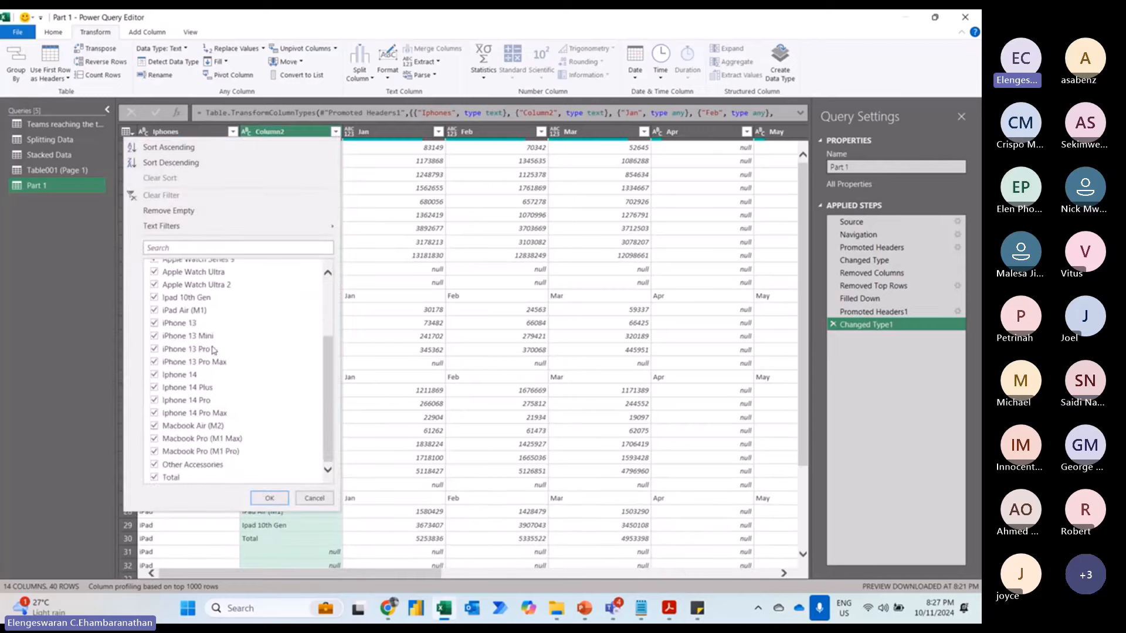
pyautogui.click(154, 476)
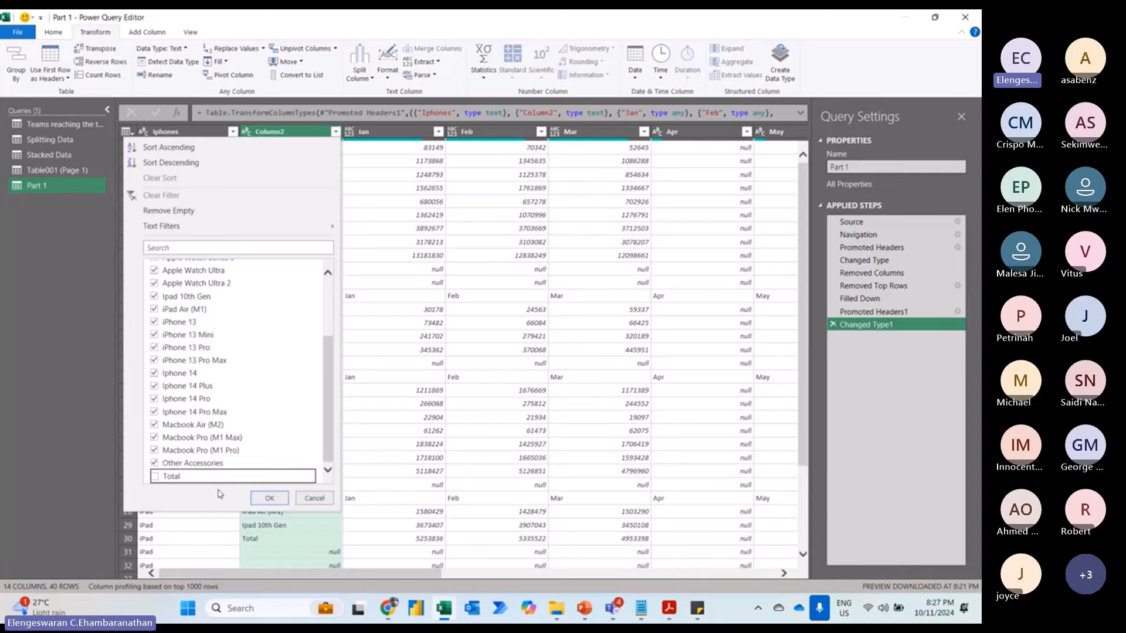
pyautogui.click(268, 499)
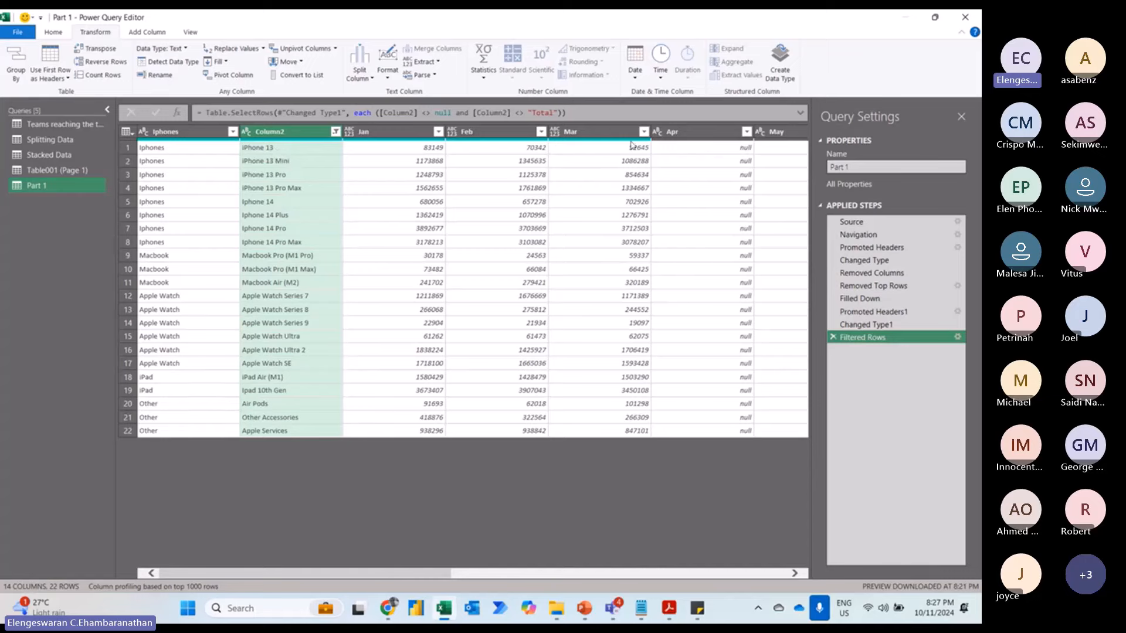
# - Try unpivoting the Jan through Dec columns, and delete the resulting applied step
pyautogui.moveTo(634, 142)
pyautogui.click(401, 128)
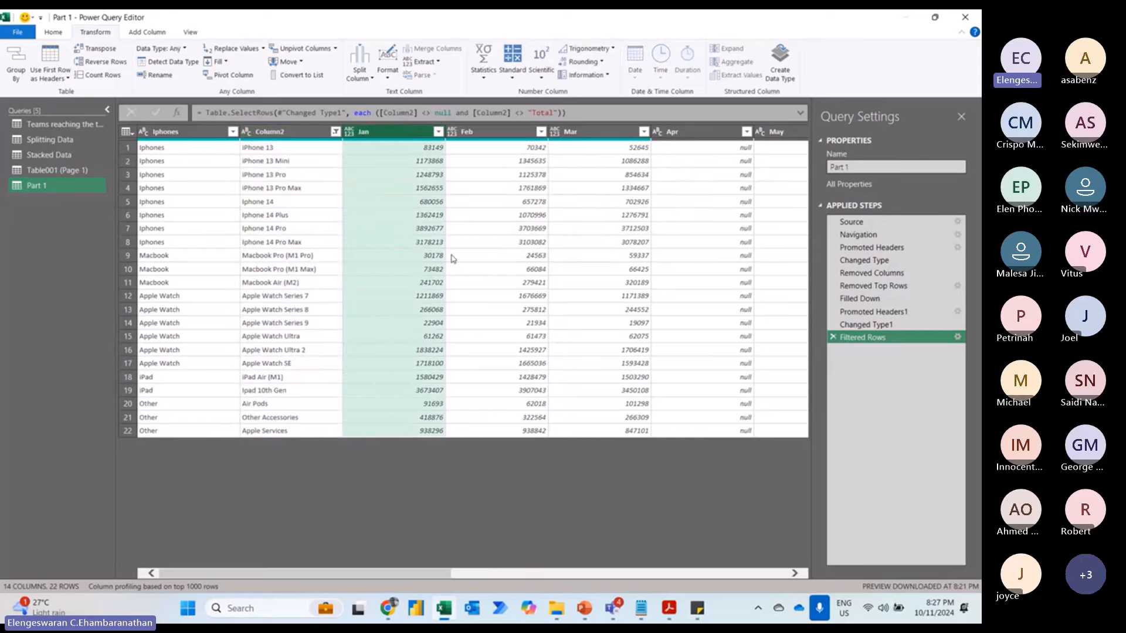
pyautogui.hscroll(5, 452, 258)
pyautogui.hscroll(3, 452, 258)
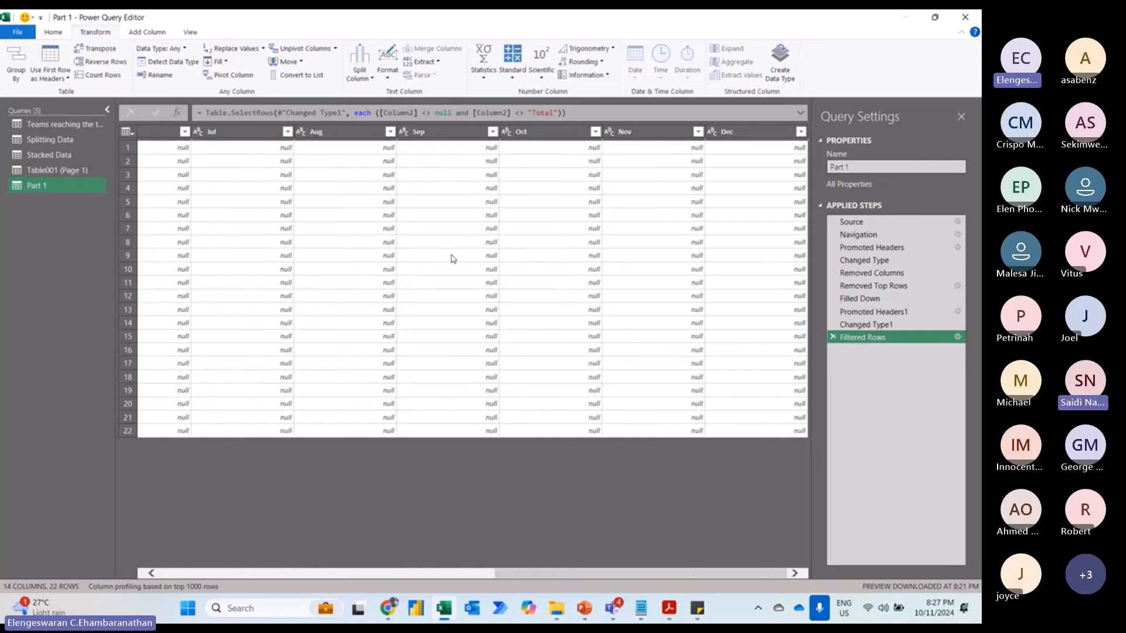
pyautogui.keyDown('shift'); pyautogui.click(762, 133); pyautogui.keyUp('shift')
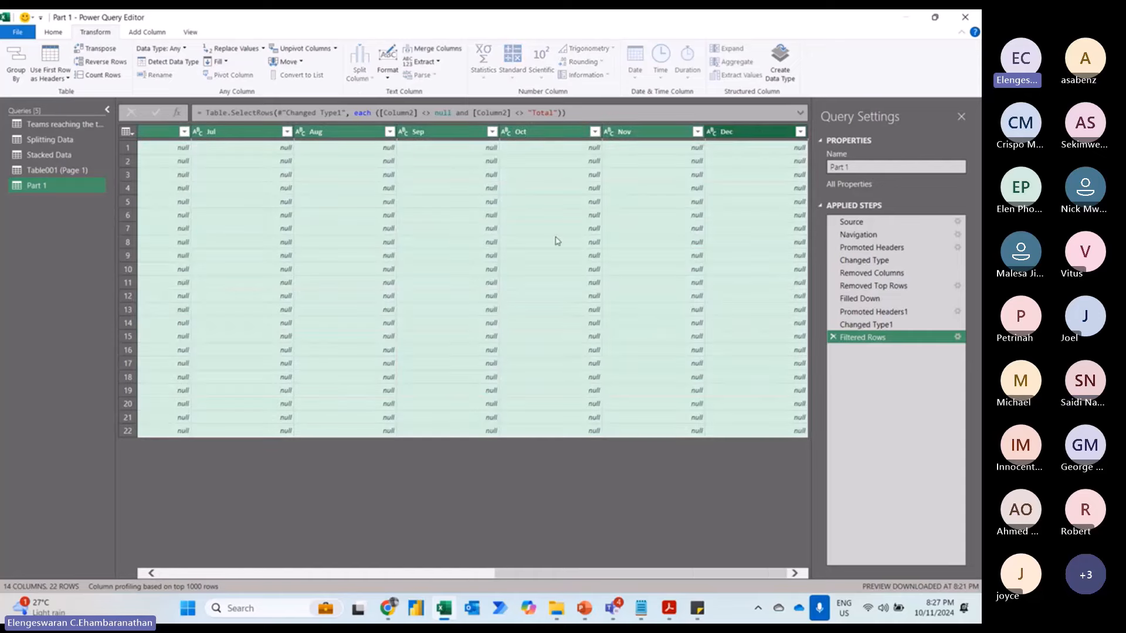
pyautogui.hscroll(-8, 555, 241)
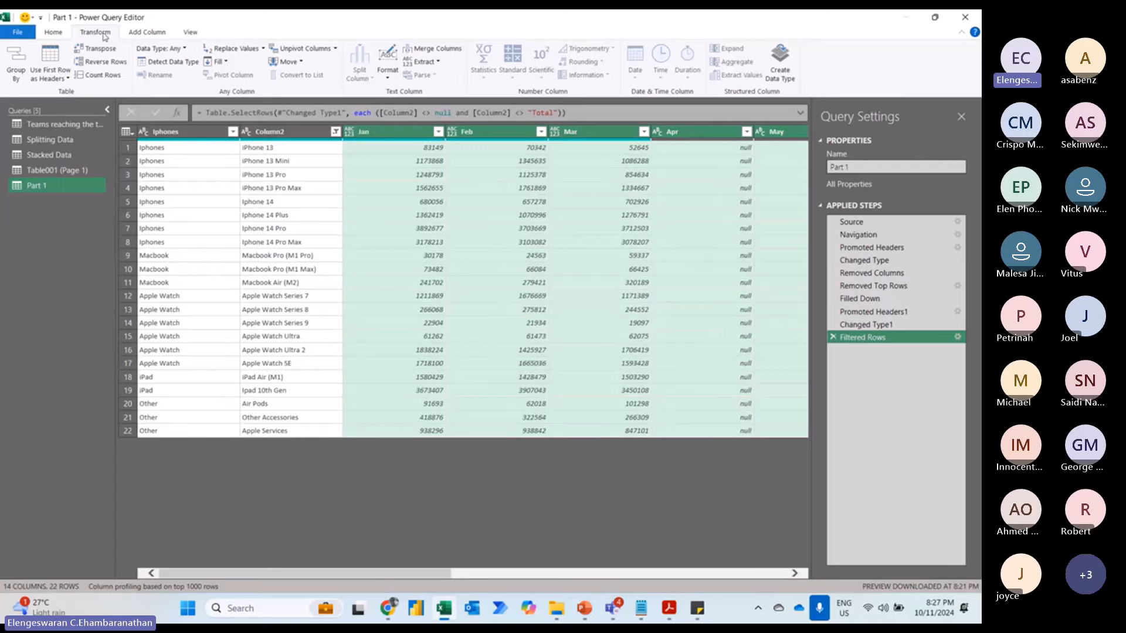
pyautogui.click(295, 49)
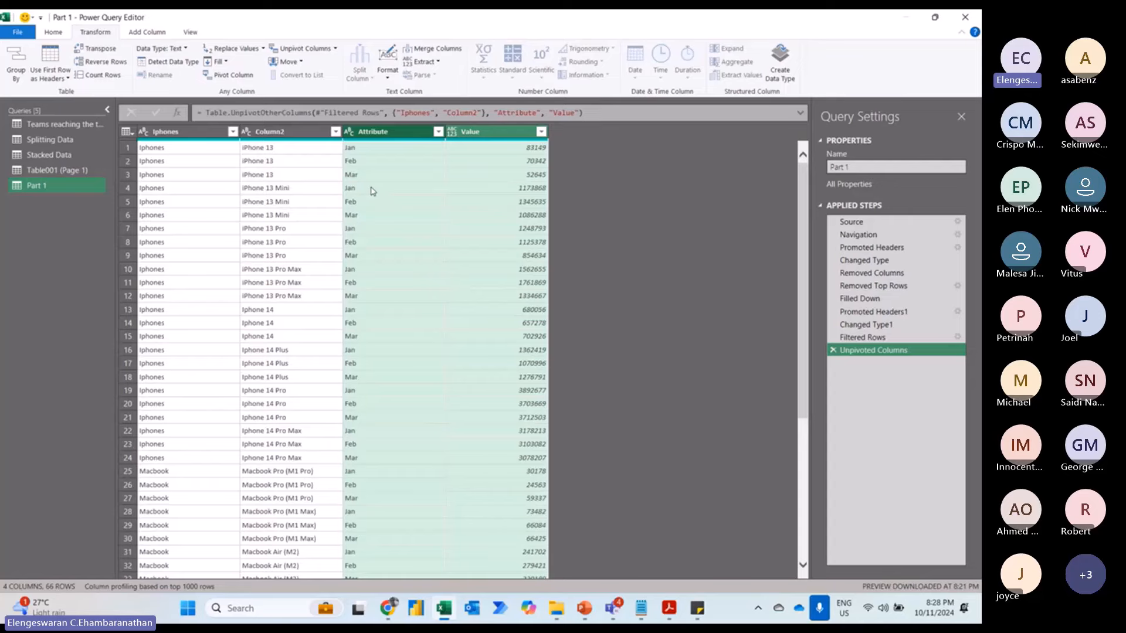
pyautogui.click(832, 350)
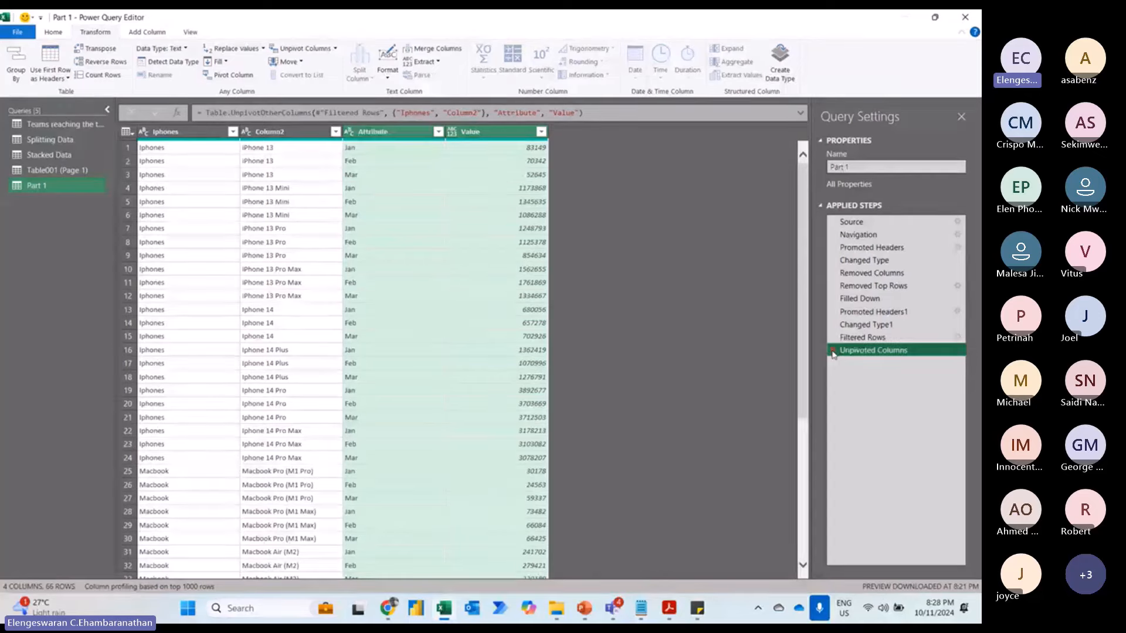
pyautogui.click(832, 350)
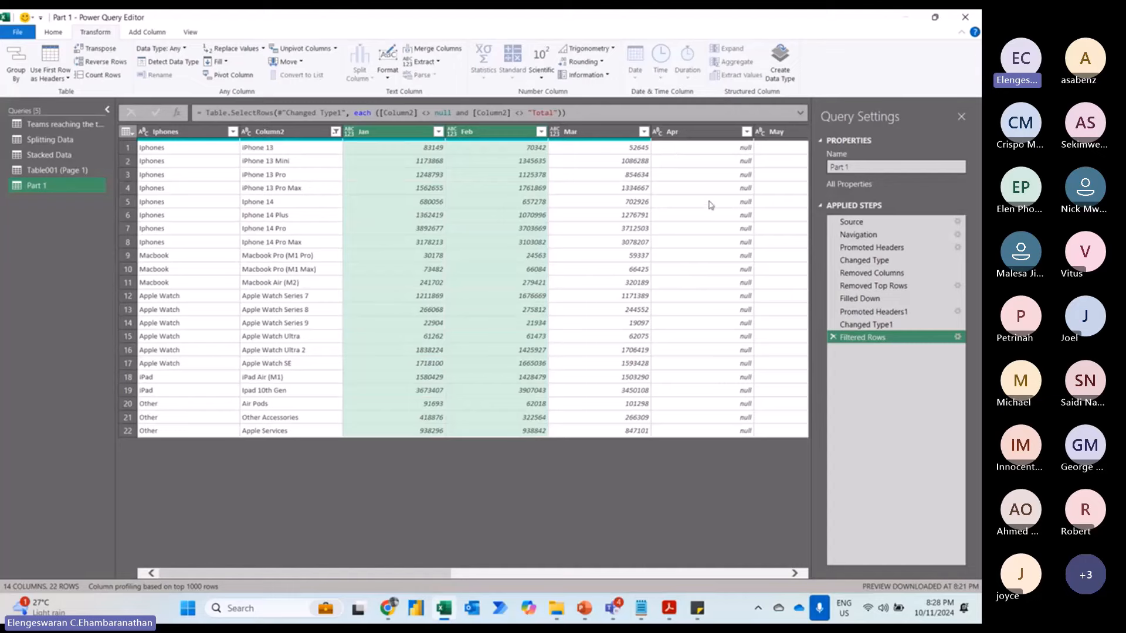
# - Unpivot all the month columns by keeping the Iphones and Column2 columns fixed and unpivoting the other columns
pyautogui.hscroll(3, 707, 202)
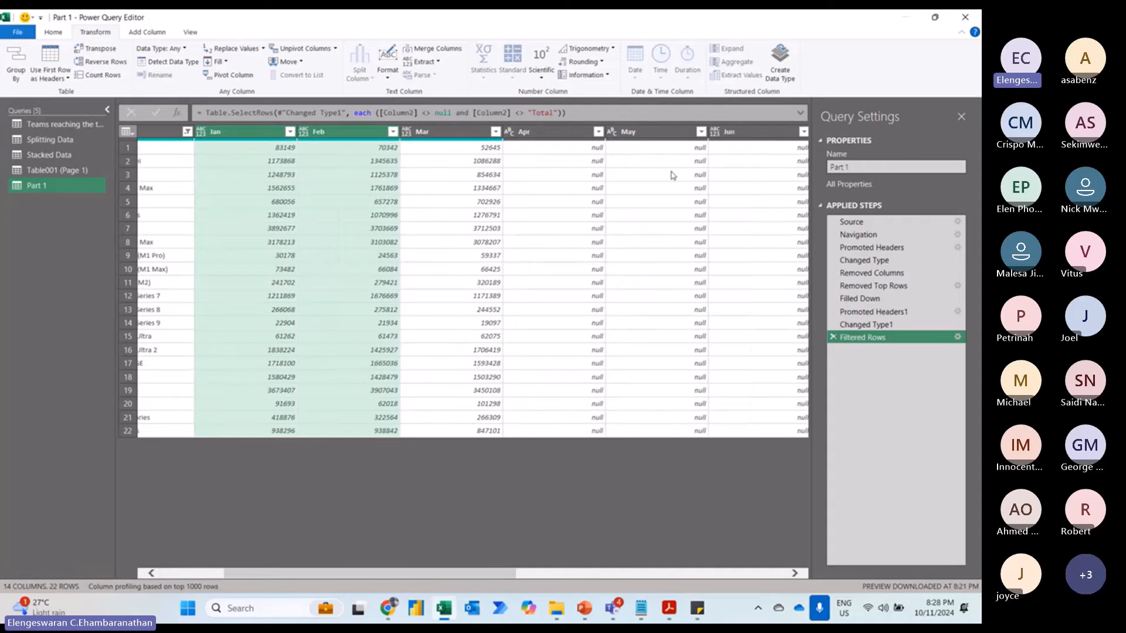
pyautogui.hscroll(-3, 672, 175)
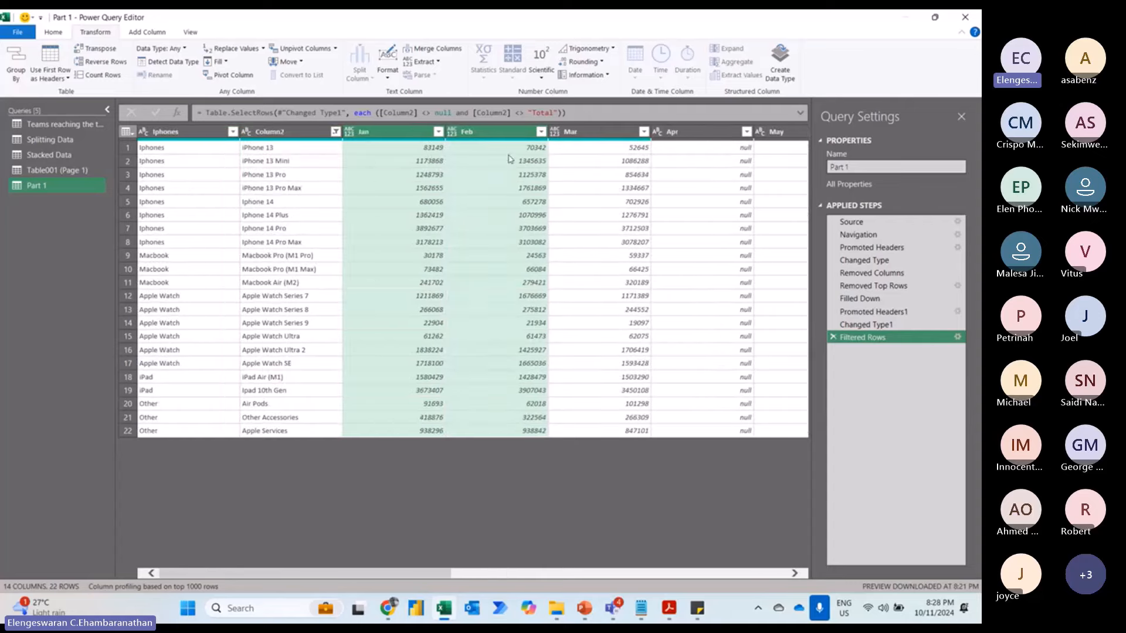
pyautogui.keyDown('ctrl'); pyautogui.click(450, 195); pyautogui.keyUp('ctrl')
pyautogui.hscroll(10, 450, 195)
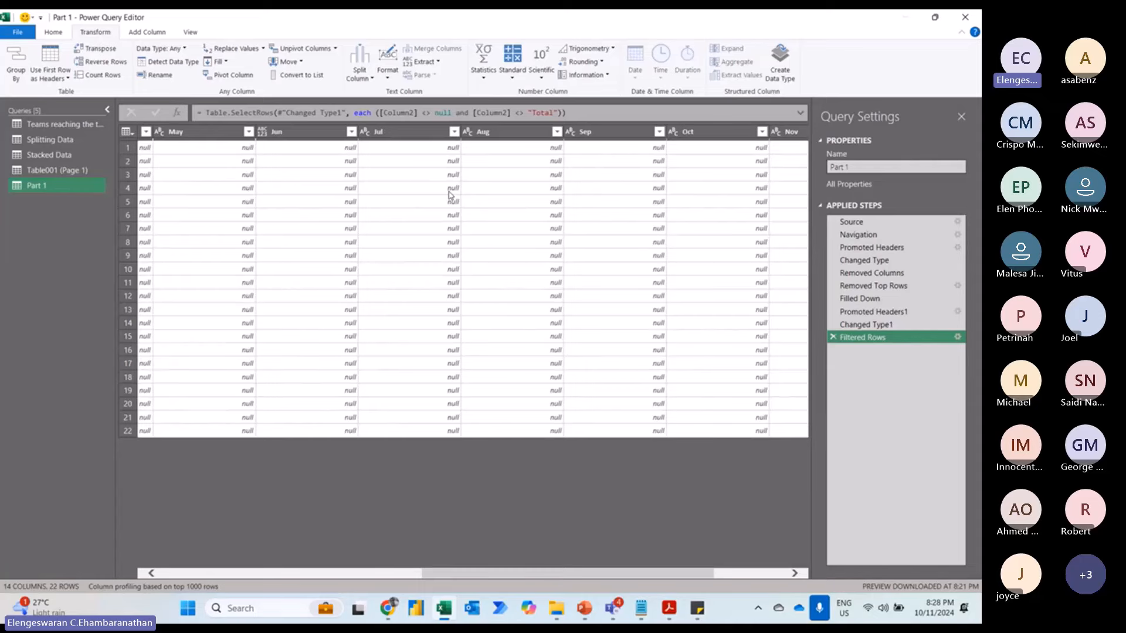
pyautogui.hscroll(-2, 449, 195)
pyautogui.hscroll(-10, 449, 195)
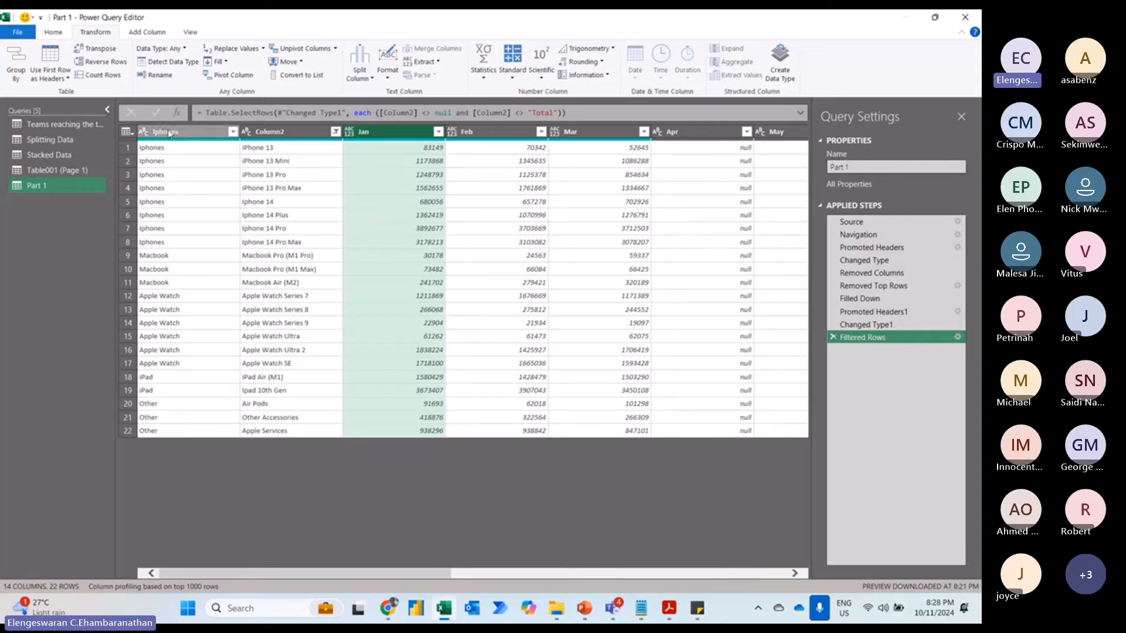
pyautogui.click(169, 133)
pyautogui.hotkey('shift', 'Right')
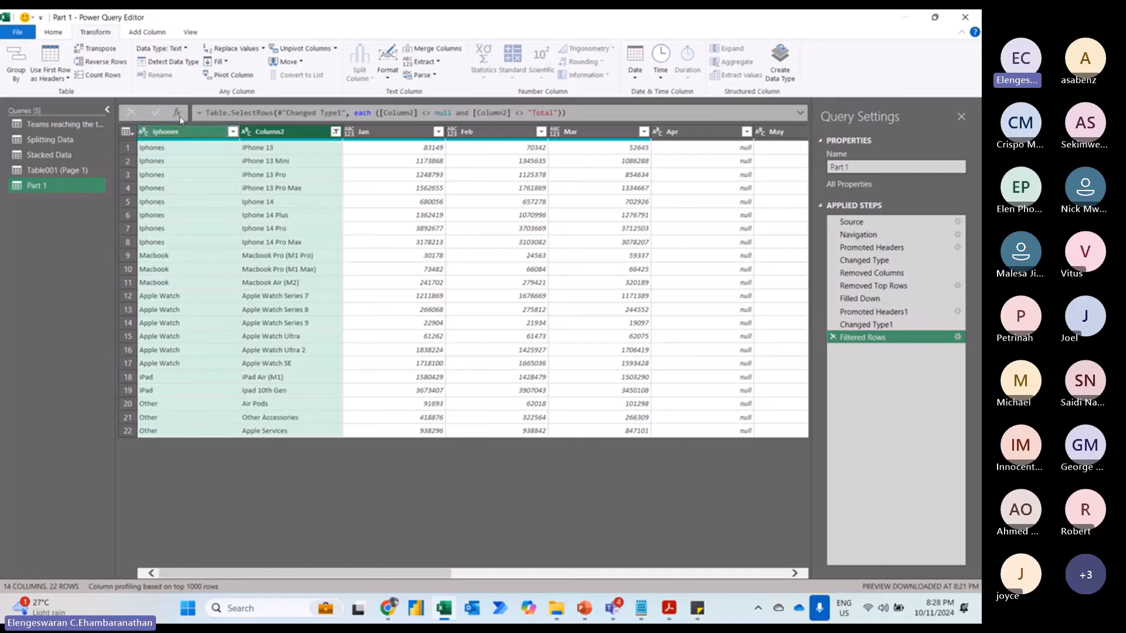
pyautogui.rightClick(171, 133)
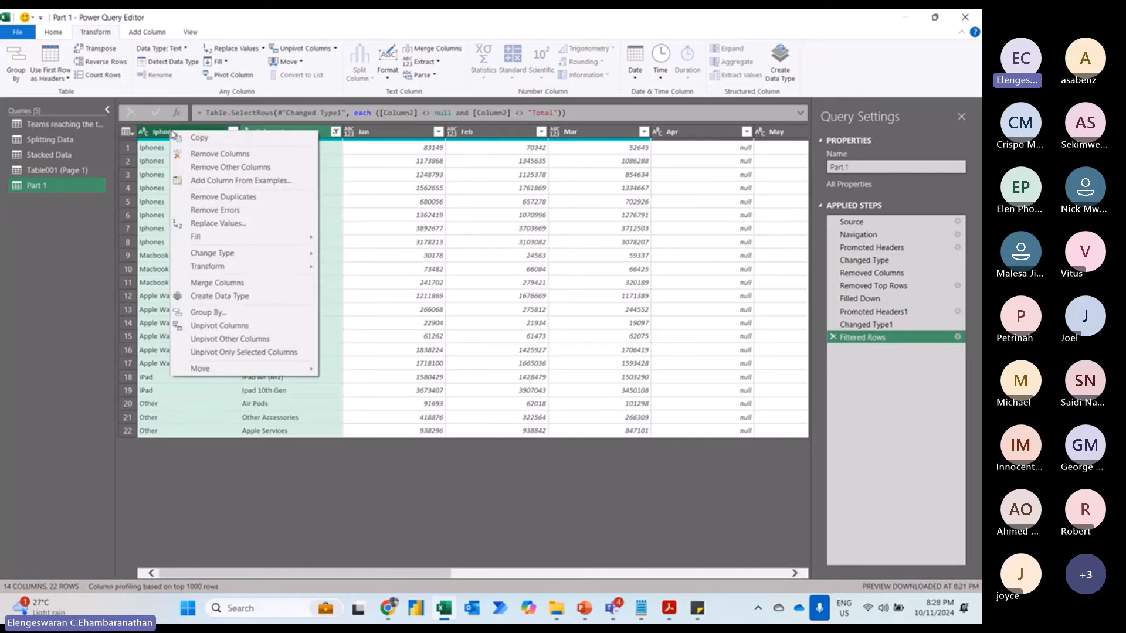
pyautogui.click(215, 340)
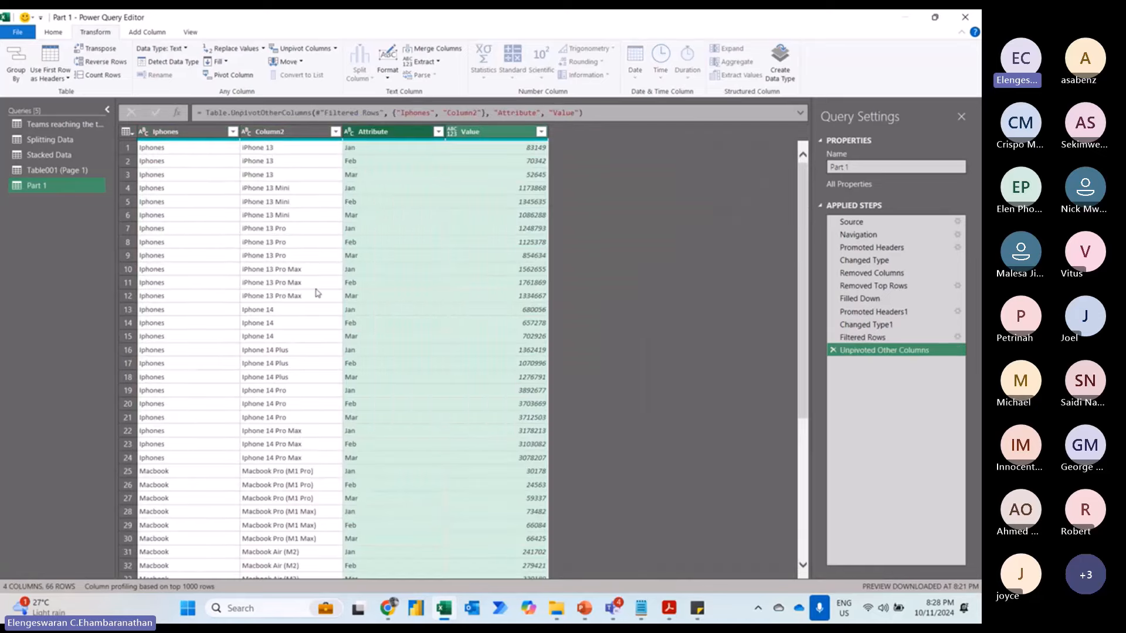
# - Rename the Iphones column to Products
pyautogui.click(175, 132)
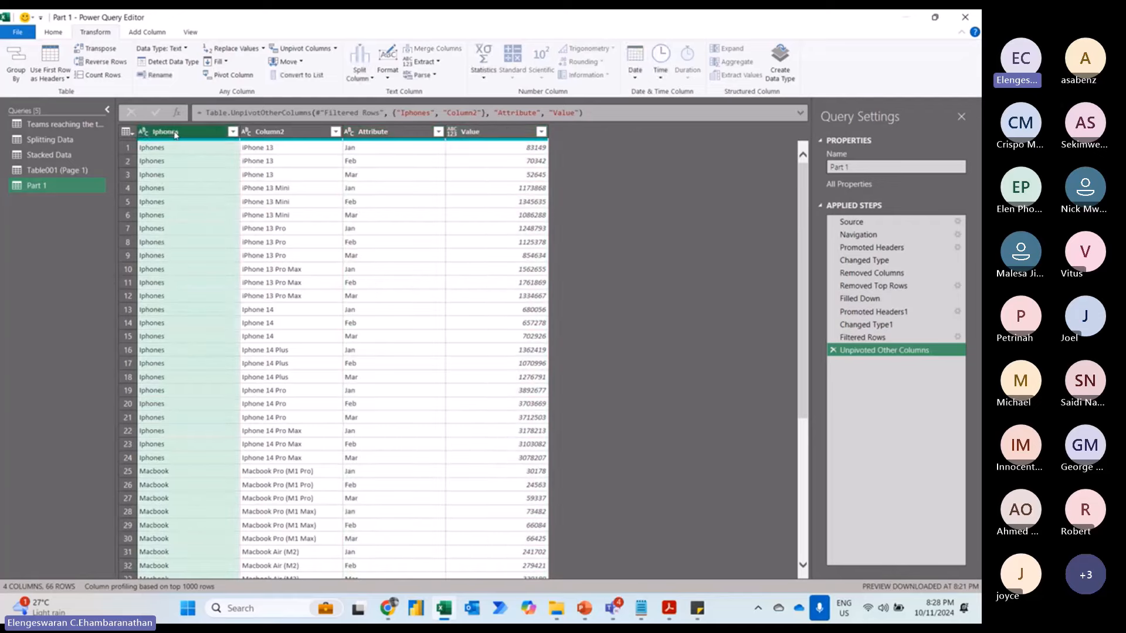
pyautogui.doubleClick(176, 132)
pyautogui.press('capslock')
pyautogui.write('P')
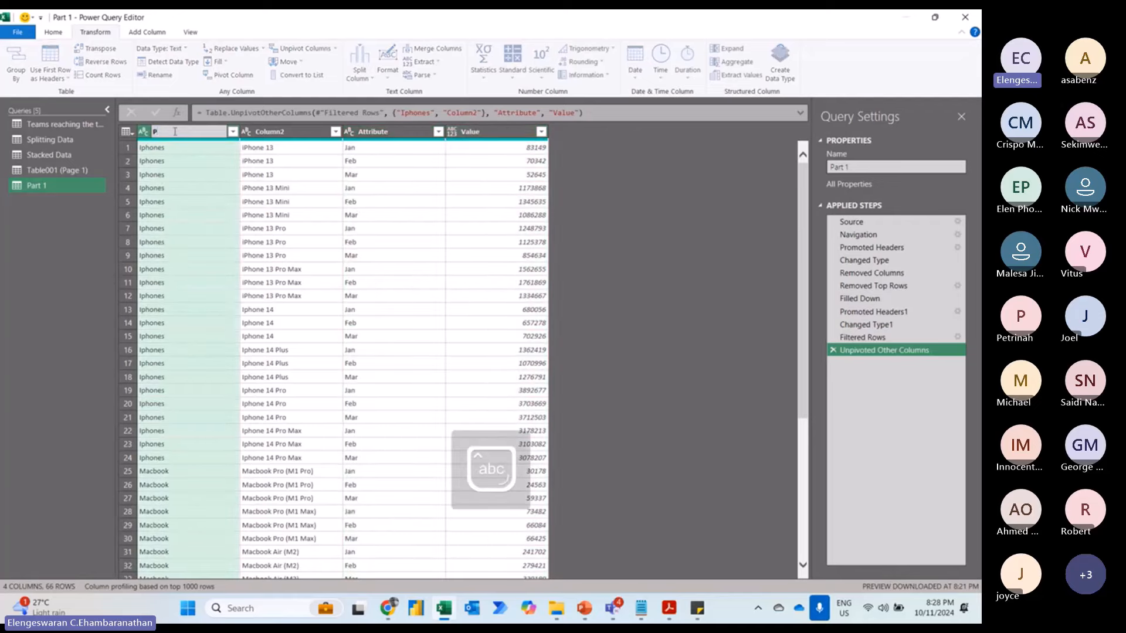
pyautogui.write('rod')
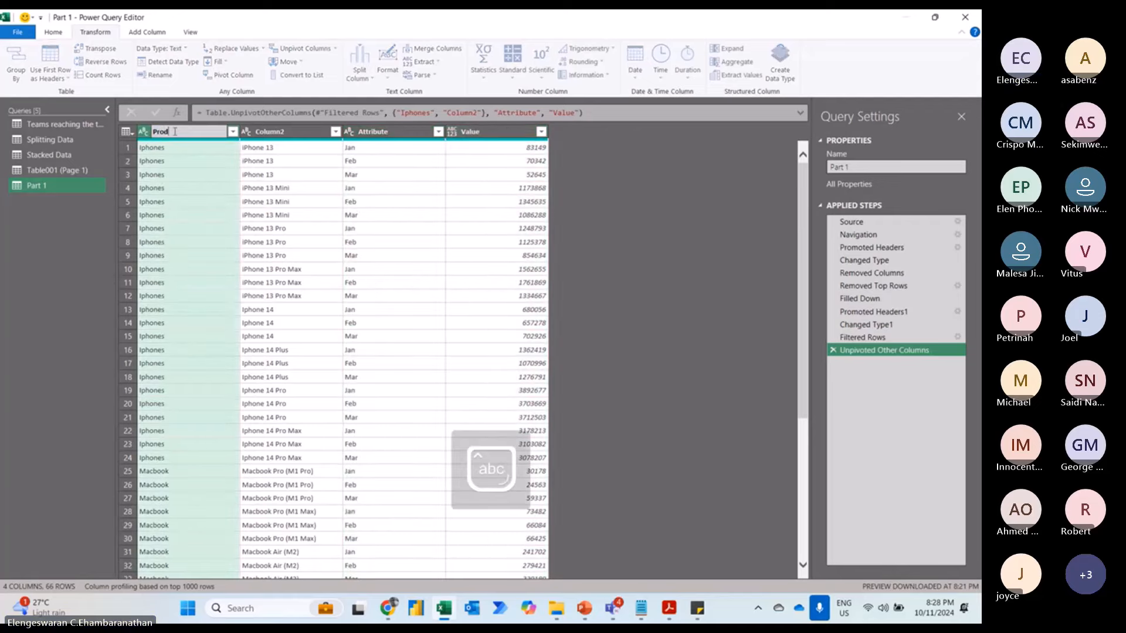
pyautogui.write('ucts')
pyautogui.press('Tab')
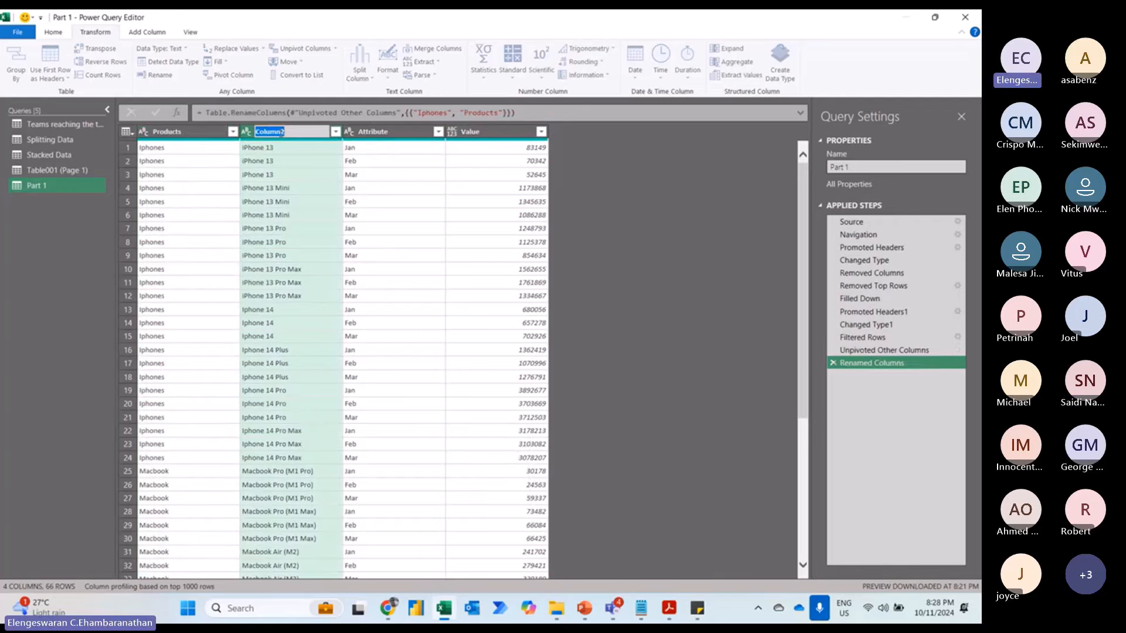
# - Rename Column2 to Models
pyautogui.press('capslock')
pyautogui.write('M')
pyautogui.press('capslock')
pyautogui.write('o')
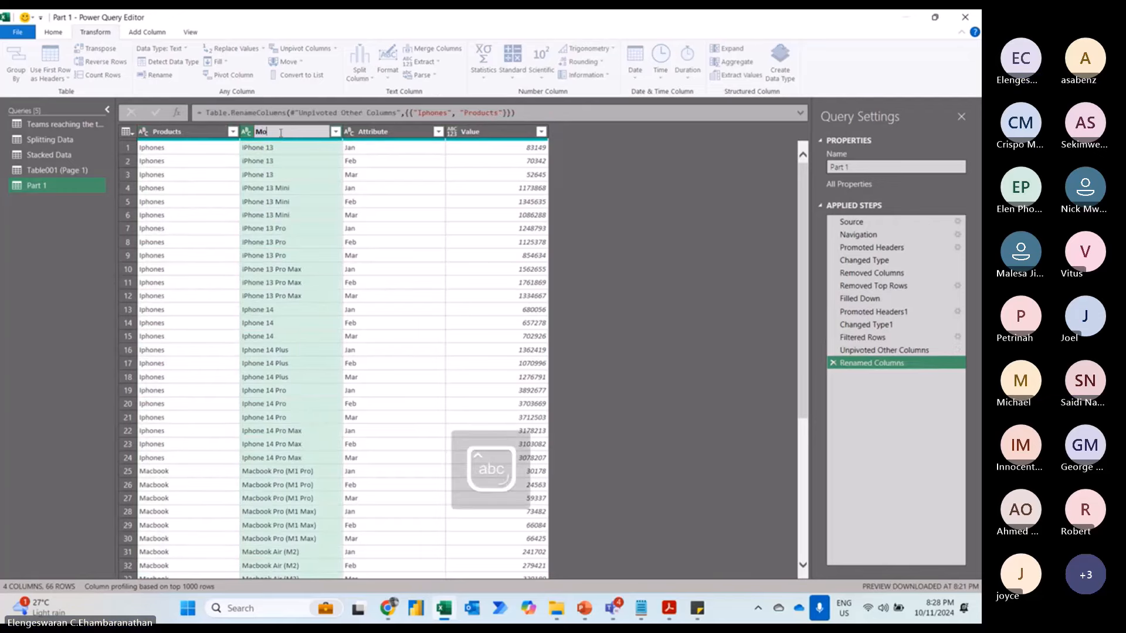
pyautogui.press('capslock')
pyautogui.press('capslock')
pyautogui.write('dels')
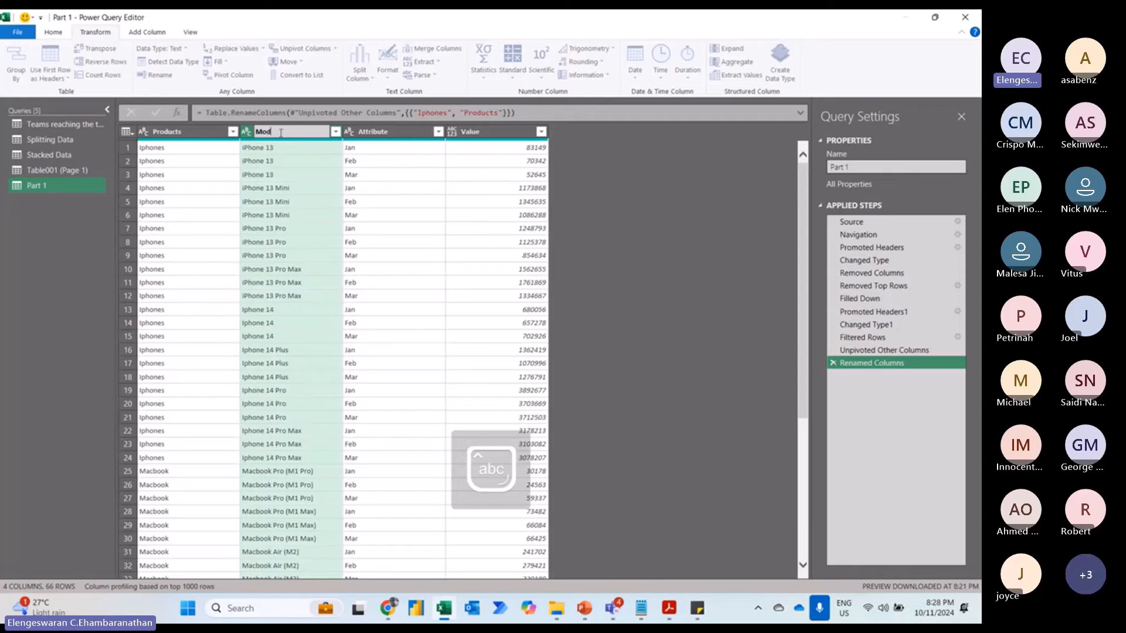
# - Rename the Attribute column to Months
pyautogui.click(374, 132)
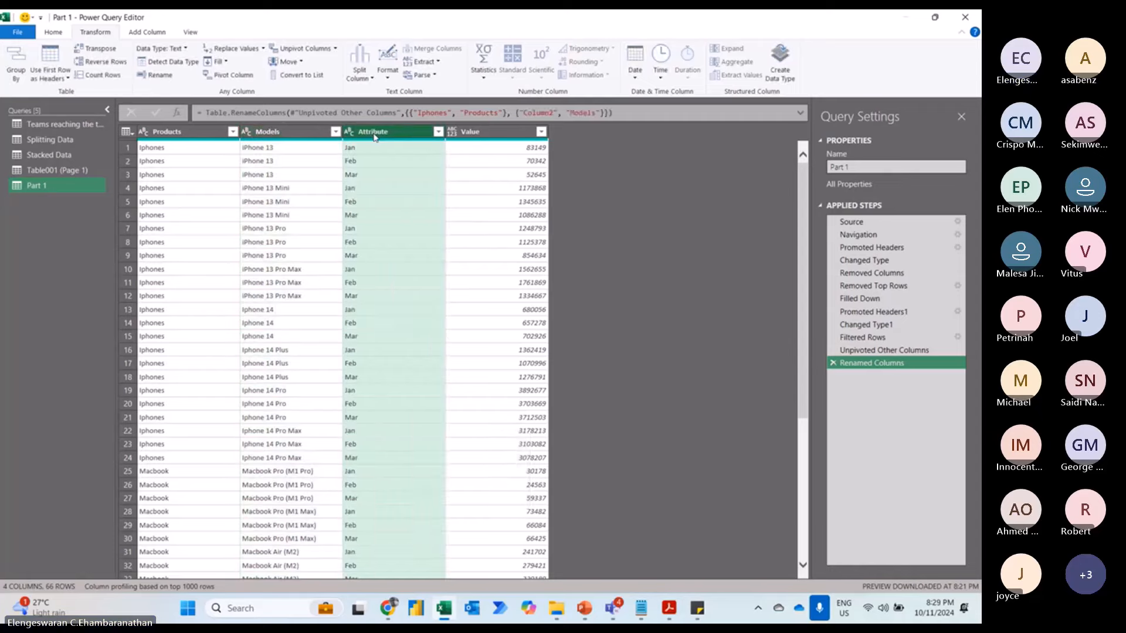
pyautogui.doubleClick(374, 132)
pyautogui.press('capslock')
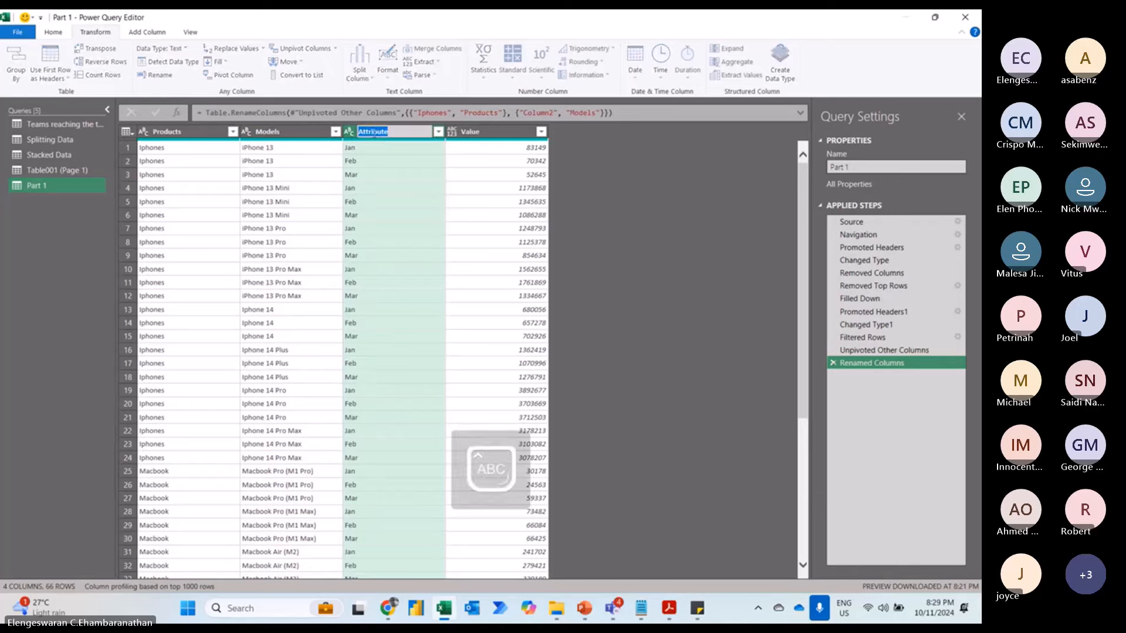
pyautogui.write('M')
pyautogui.press('capslock')
pyautogui.write('od')
pyautogui.press('BackSpace')
pyautogui.write('nths')
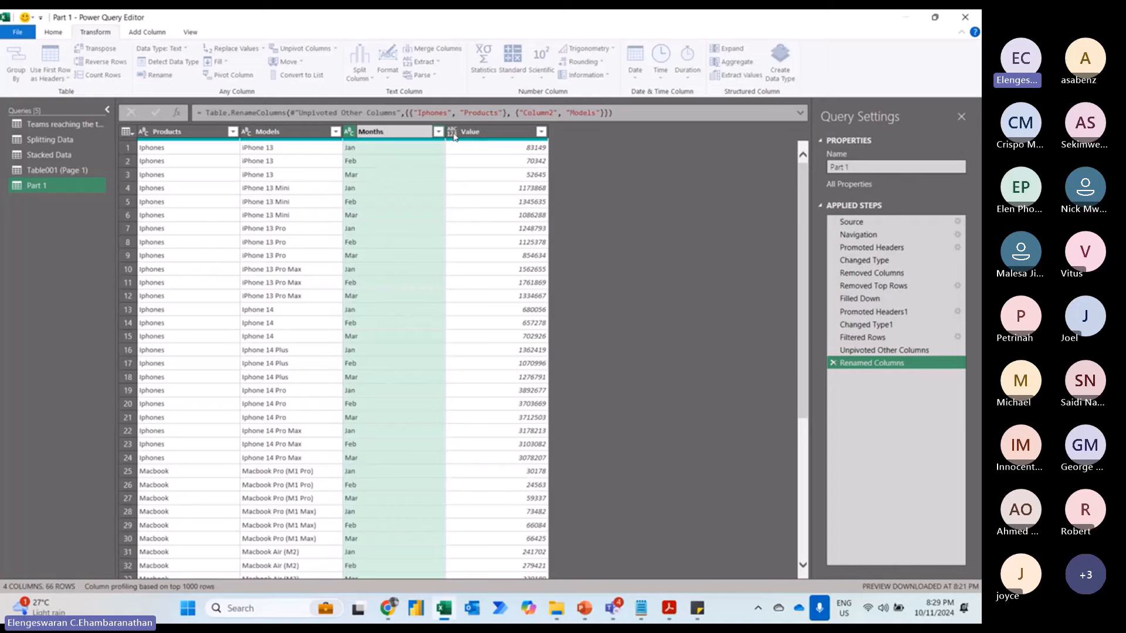
pyautogui.press('Return')
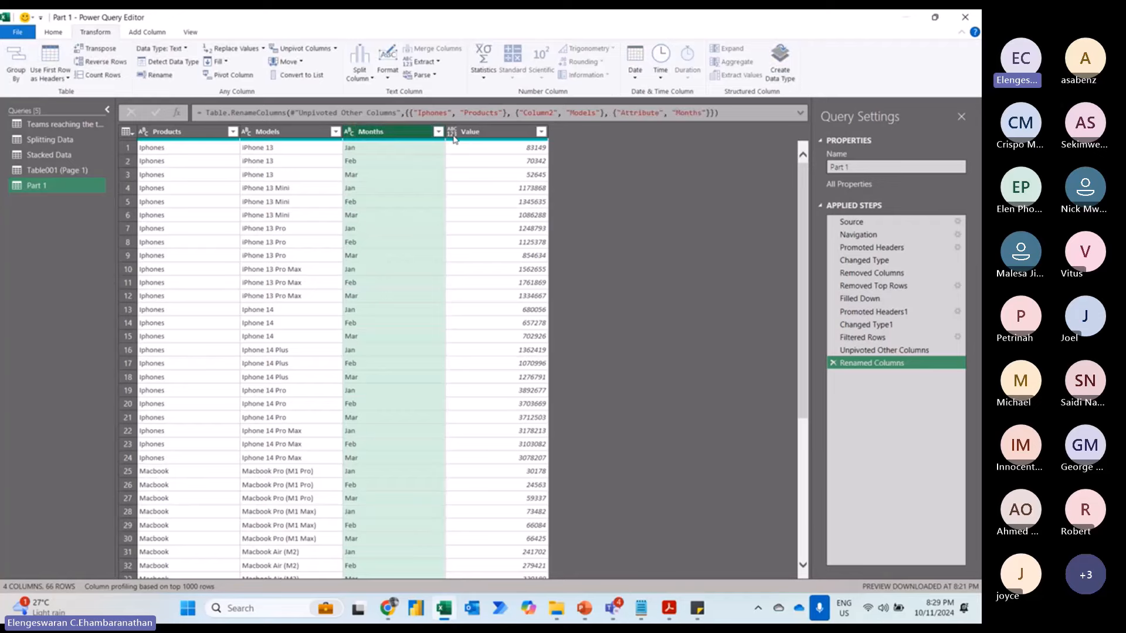
# - Change the data type of the Value column to Whole Number
pyautogui.click(452, 132)
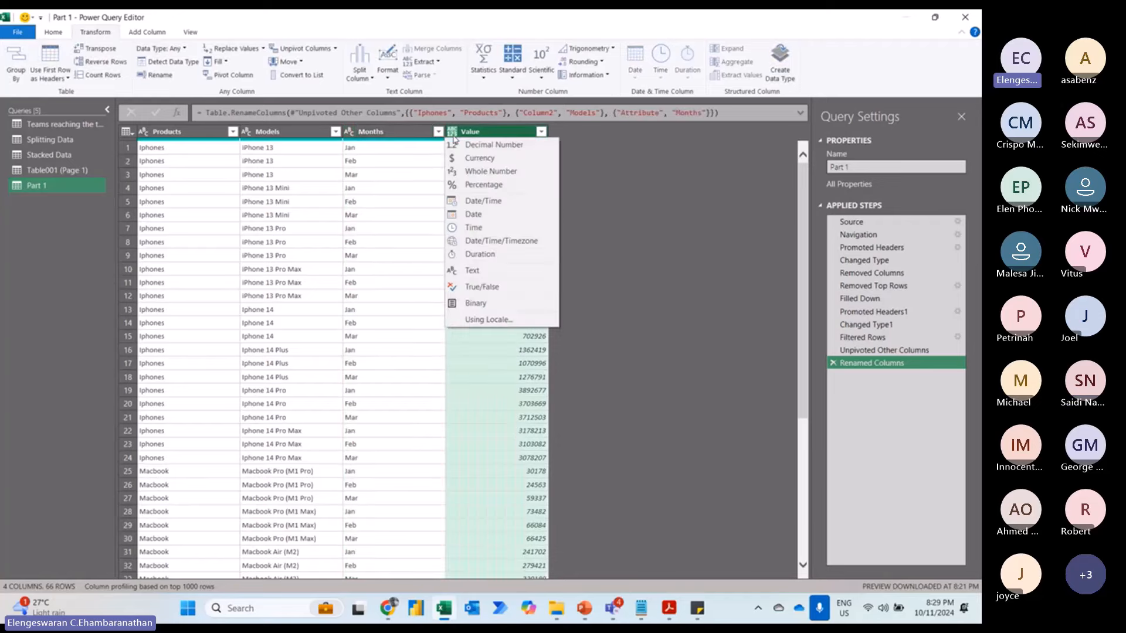
pyautogui.click(484, 172)
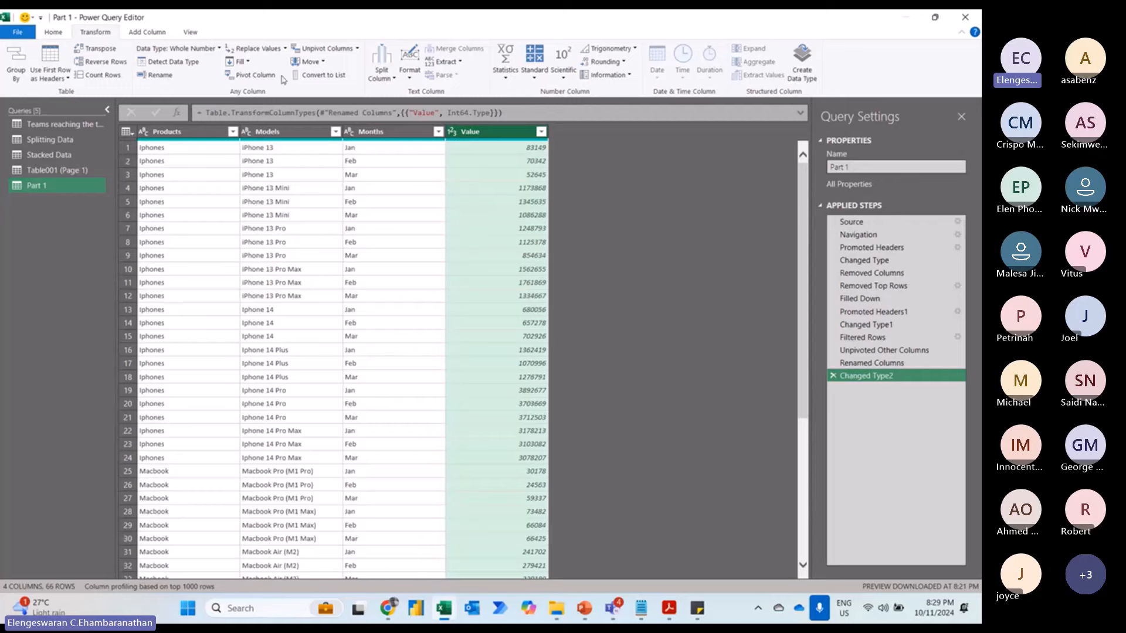
# - Close and load the Part 1 query as a PivotTable Report on a new worksheet
pyautogui.click(55, 33)
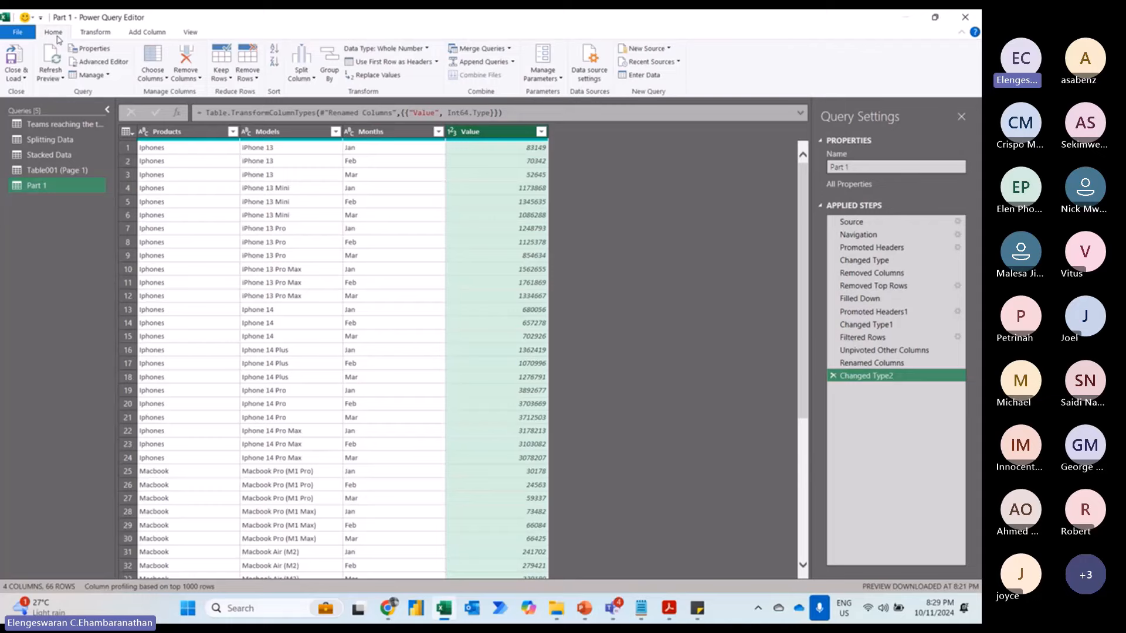
pyautogui.click(16, 80)
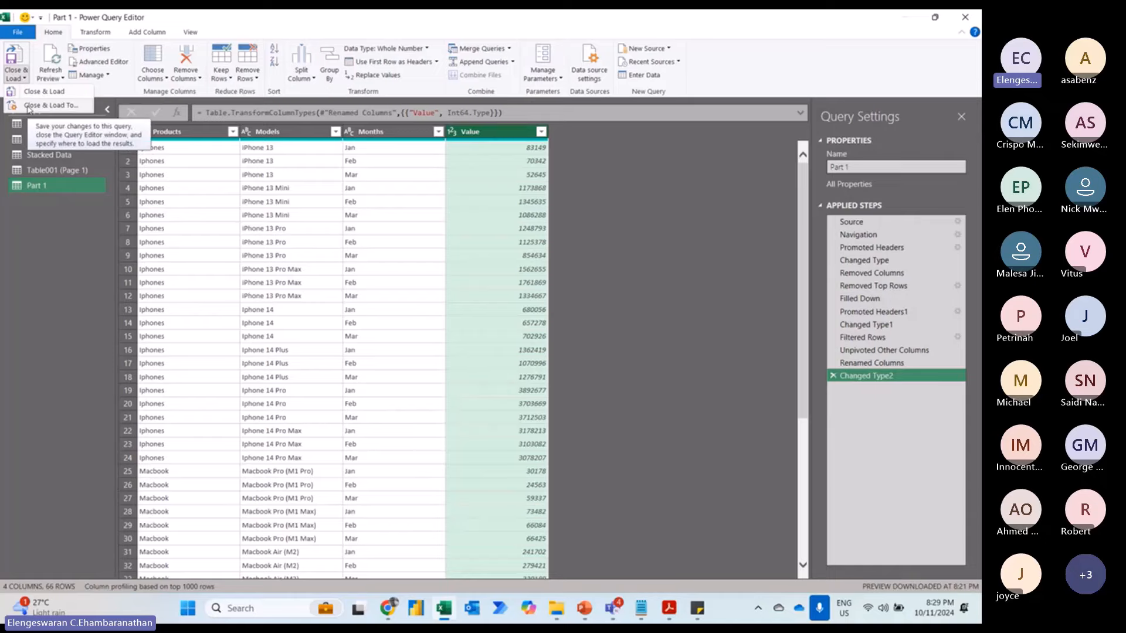
pyautogui.click(28, 107)
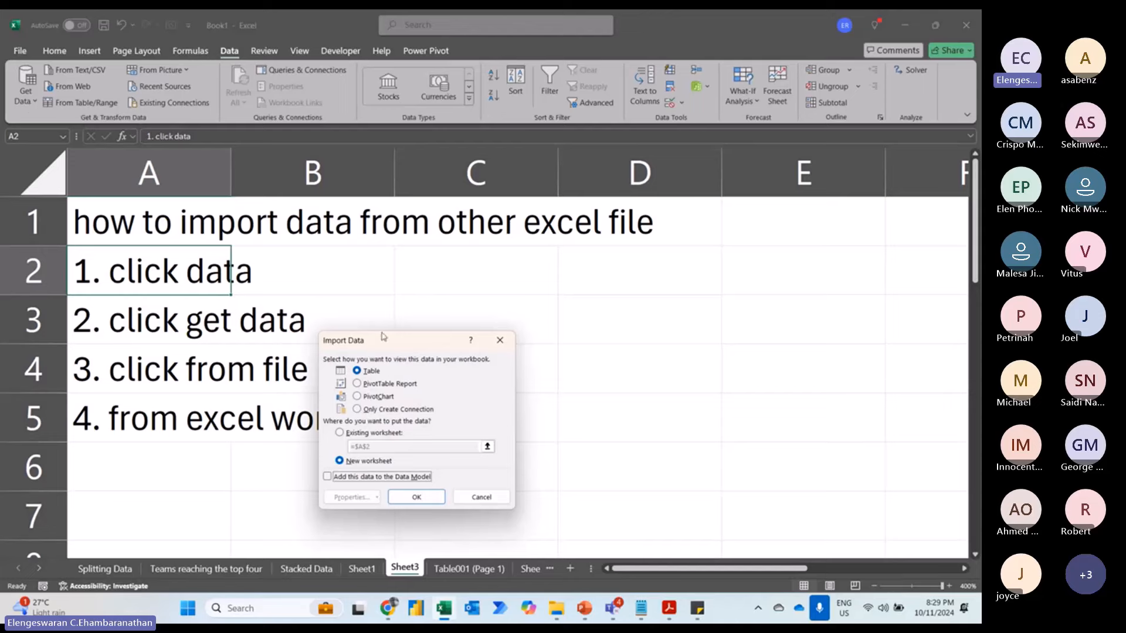
pyautogui.moveTo(384, 342); pyautogui.dragTo(456, 269)
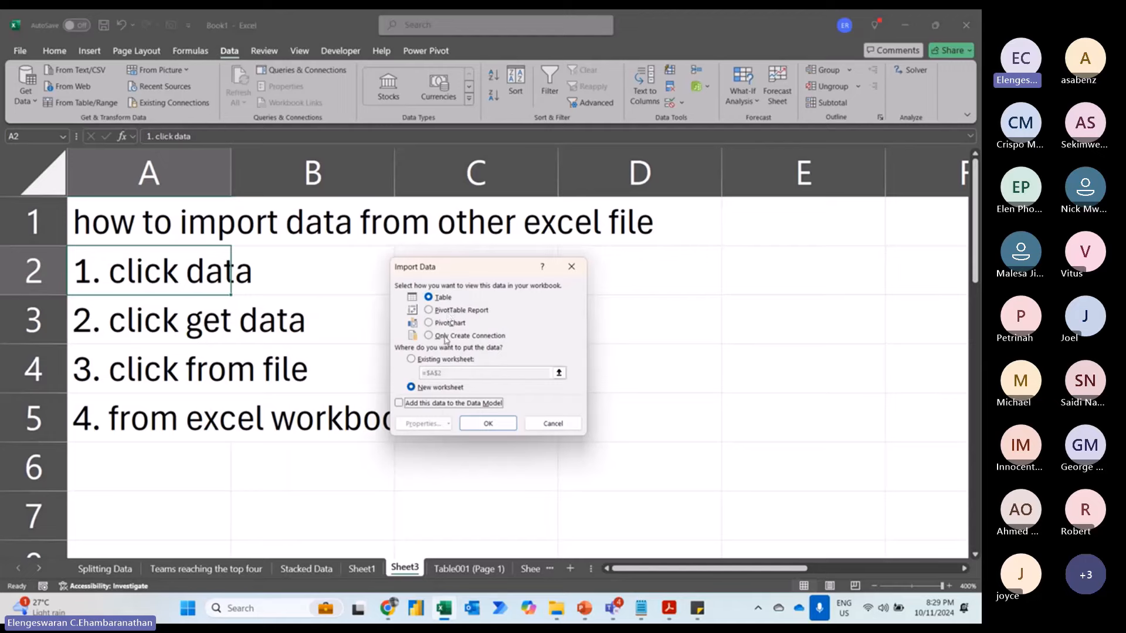
pyautogui.click(443, 309)
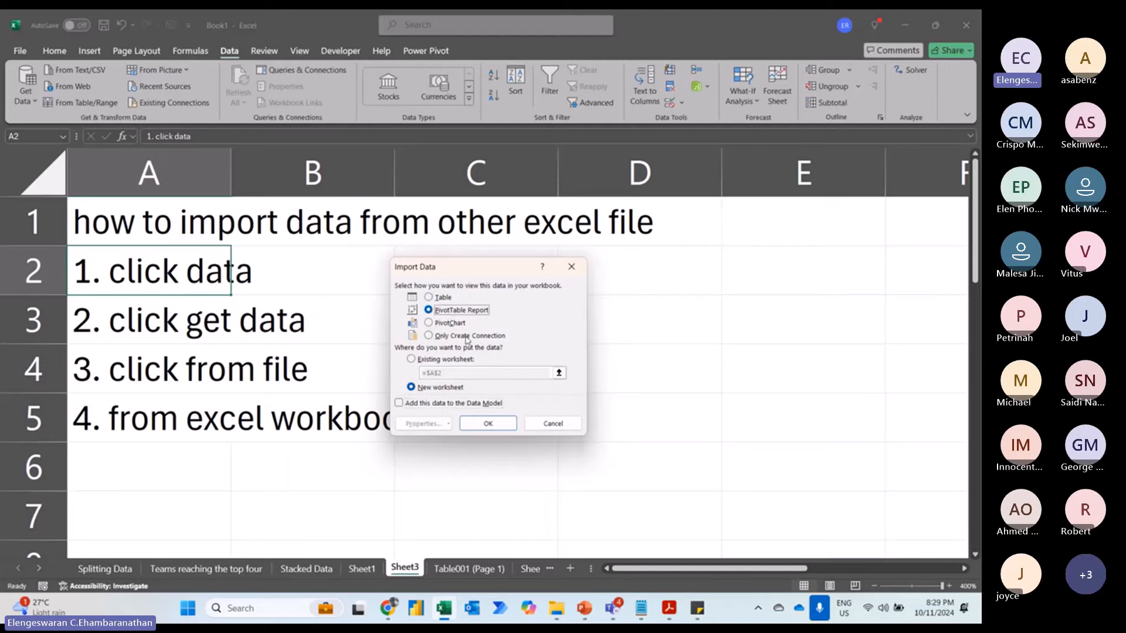
pyautogui.click(486, 423)
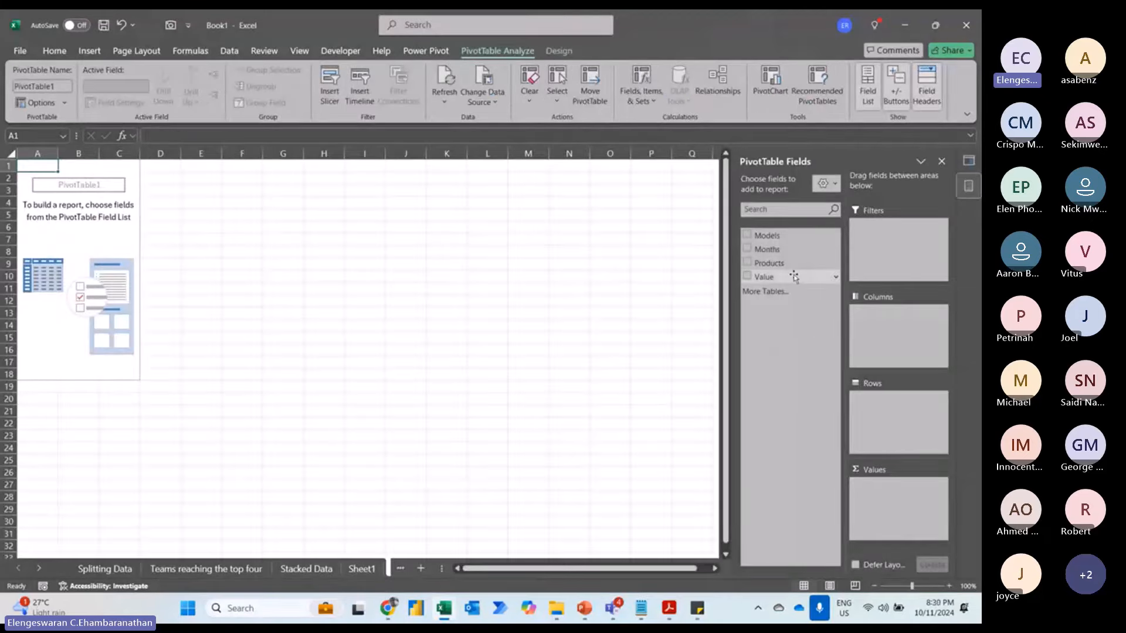
# - Check the report requirements in the sticky note and build the PivotTable with Months as rows and Sum of Value as values
pyautogui.hotkey('alt', 'Tab')
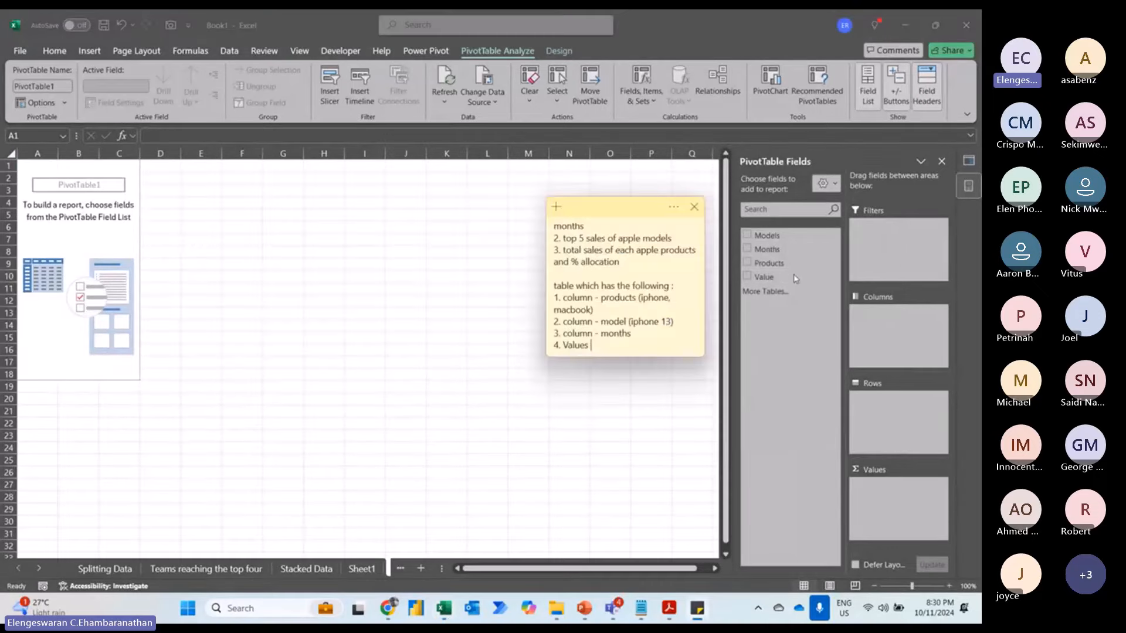
pyautogui.scroll(1, 607, 260)
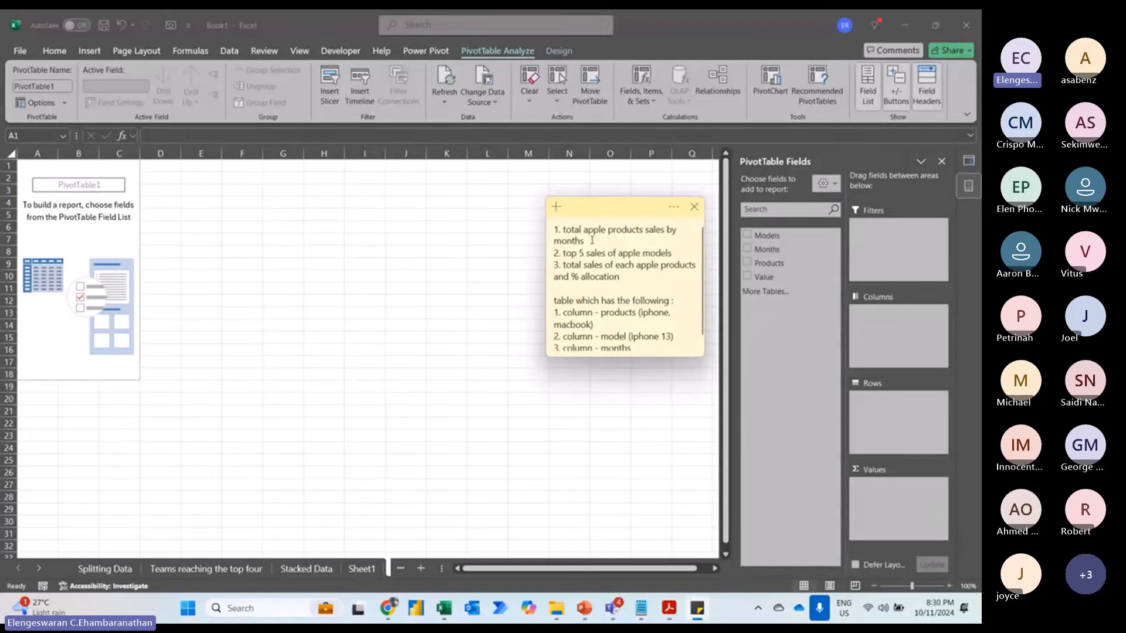
pyautogui.click(747, 251)
pyautogui.click(747, 249)
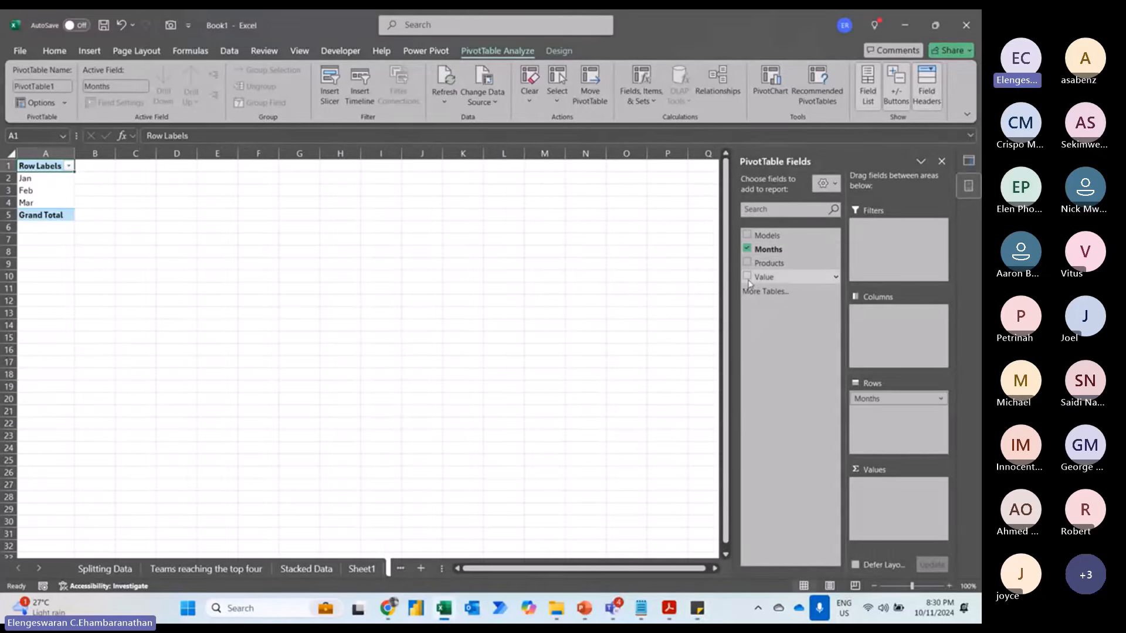
pyautogui.click(746, 276)
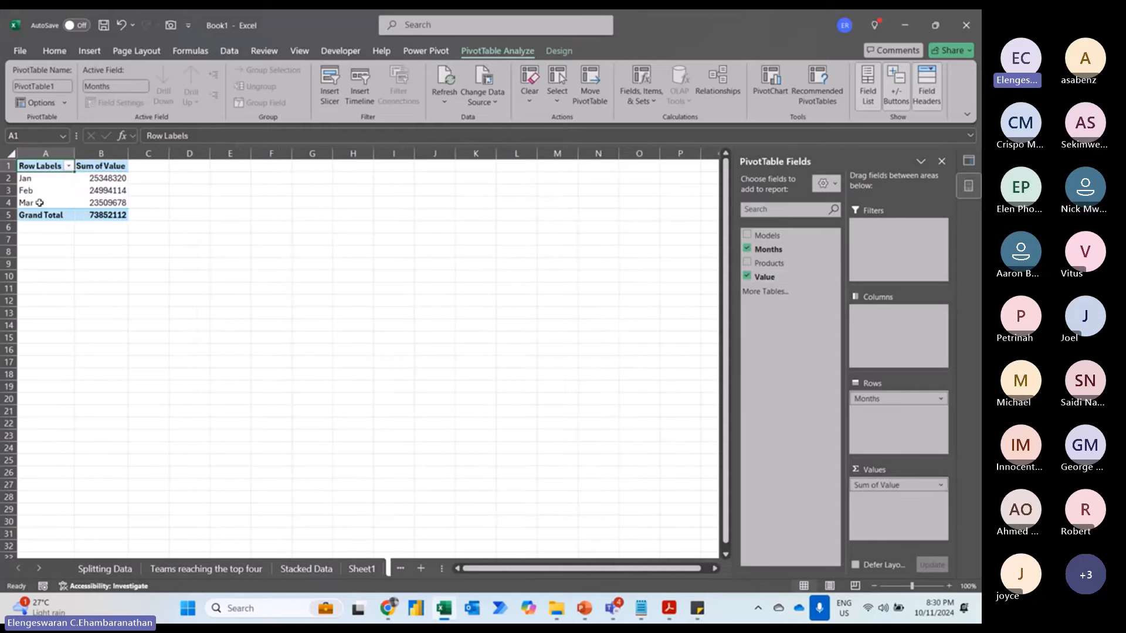
# - Format the monthly PivotTable's Sum of Value as Accounting with 2 decimal places and no currency symbol
pyautogui.rightClick(110, 178)
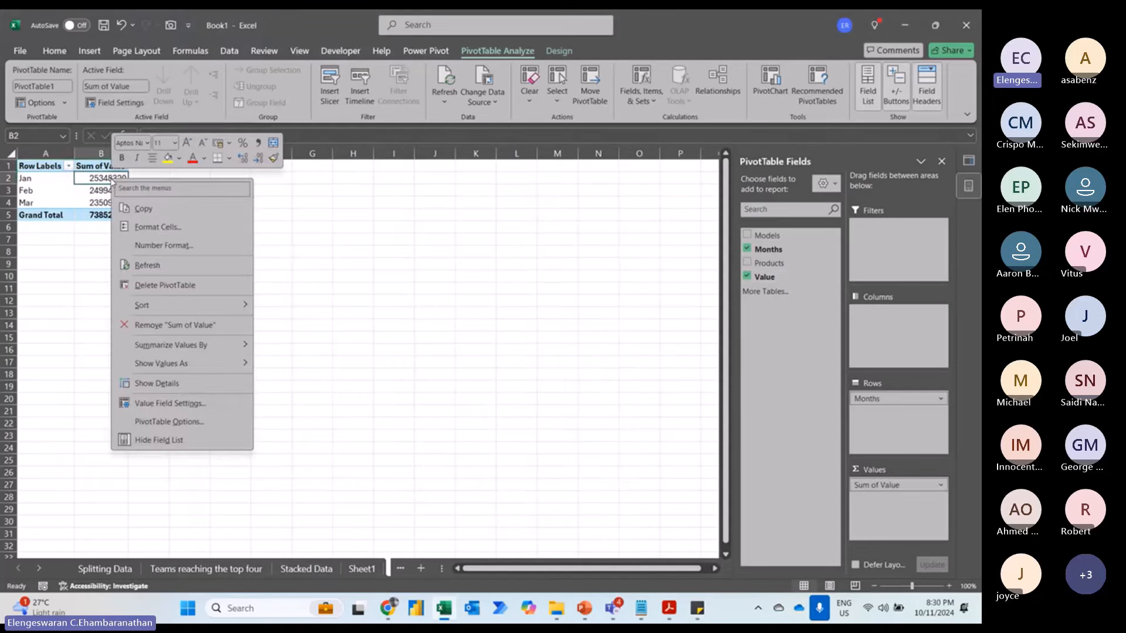
pyautogui.click(145, 245)
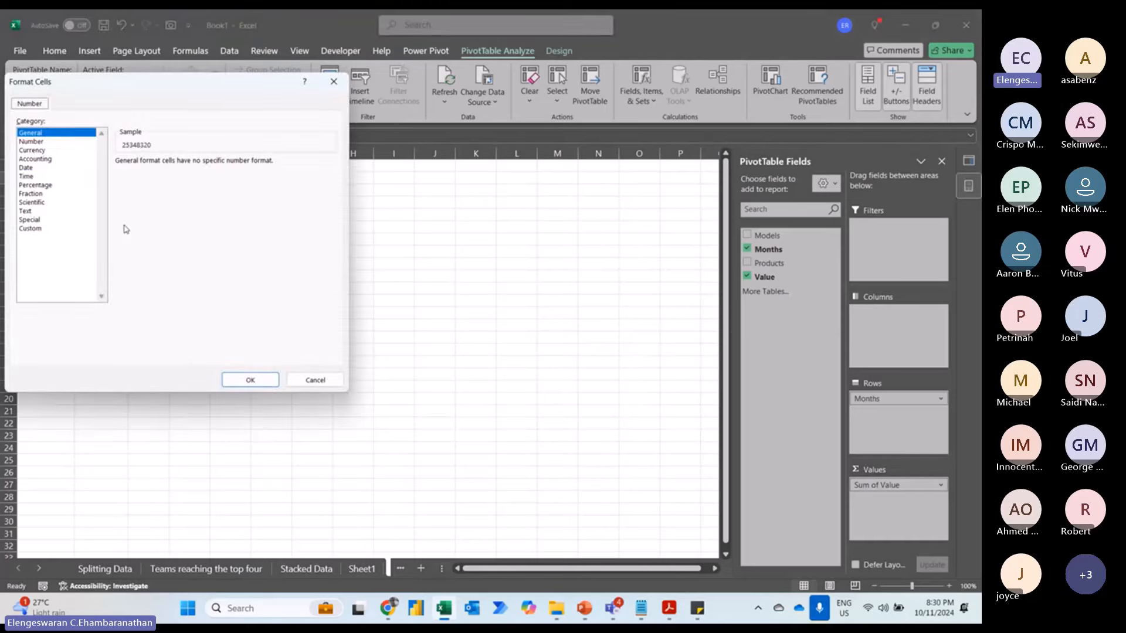
pyautogui.click(47, 160)
pyautogui.click(167, 179)
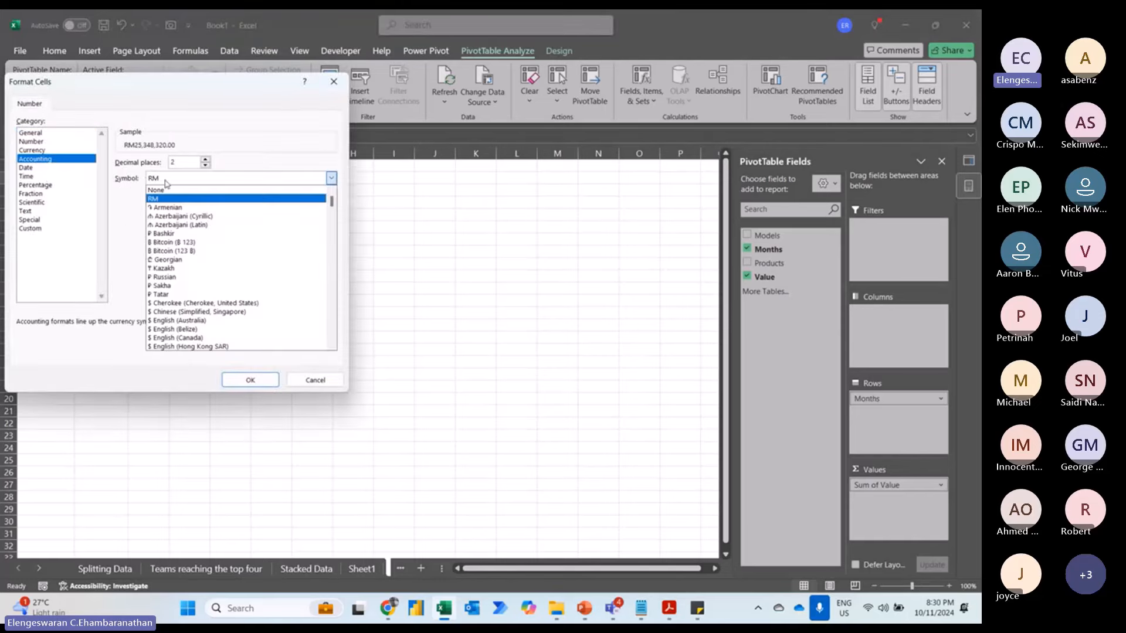
pyautogui.click(164, 190)
pyautogui.click(178, 182)
pyautogui.click(160, 192)
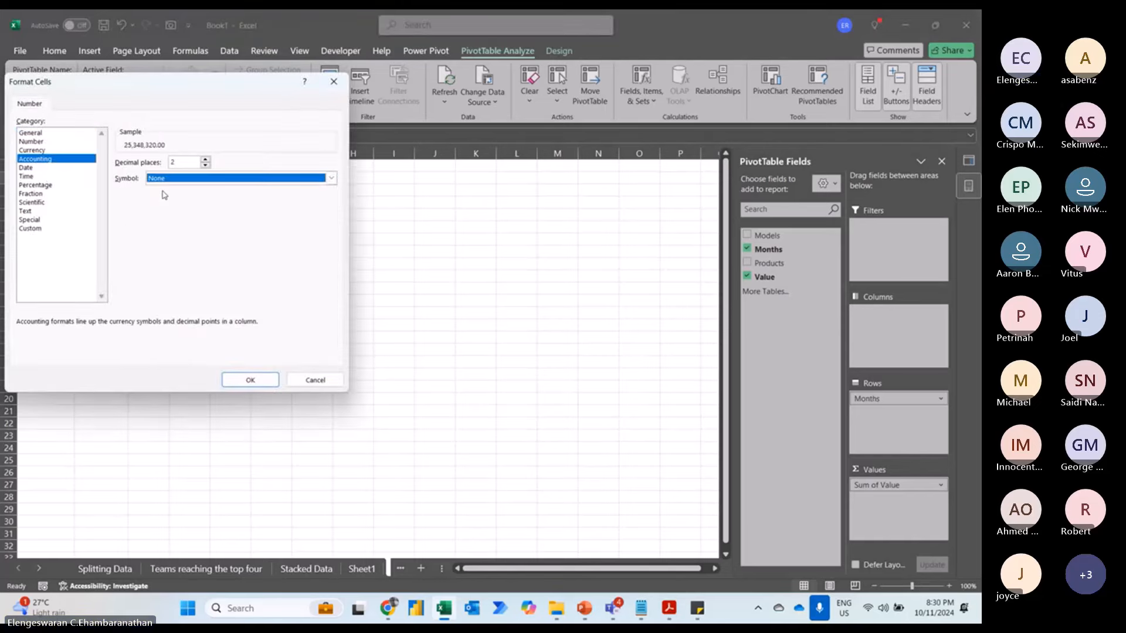
pyautogui.click(246, 380)
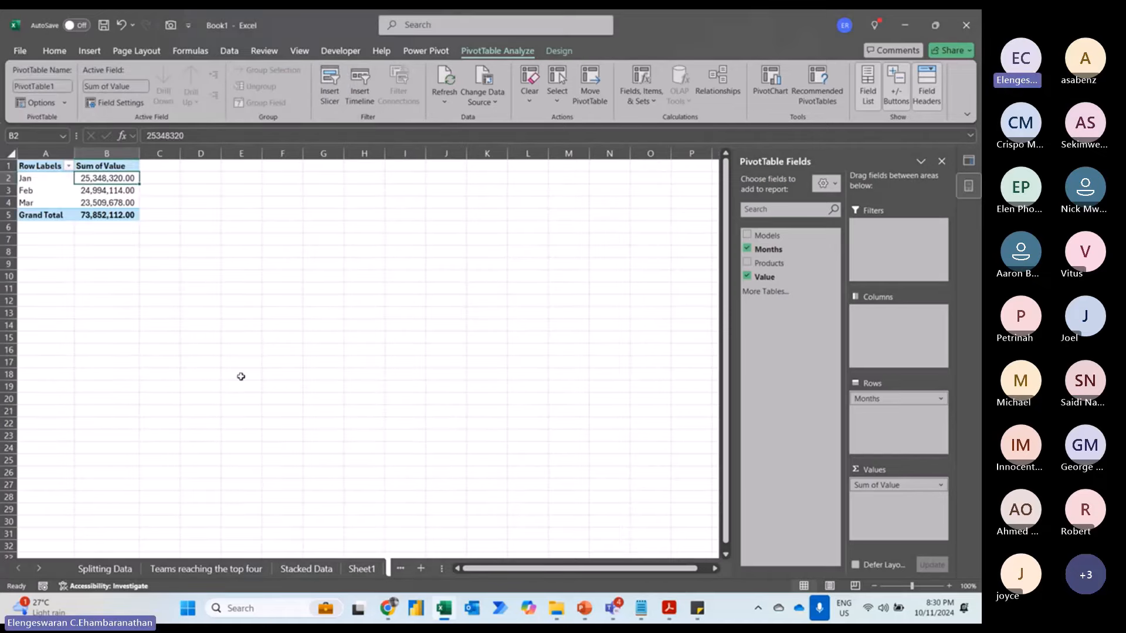
# - Copy the whole monthly PivotTable and paste it at cell E1
pyautogui.hotkey('ctrl', 'c')
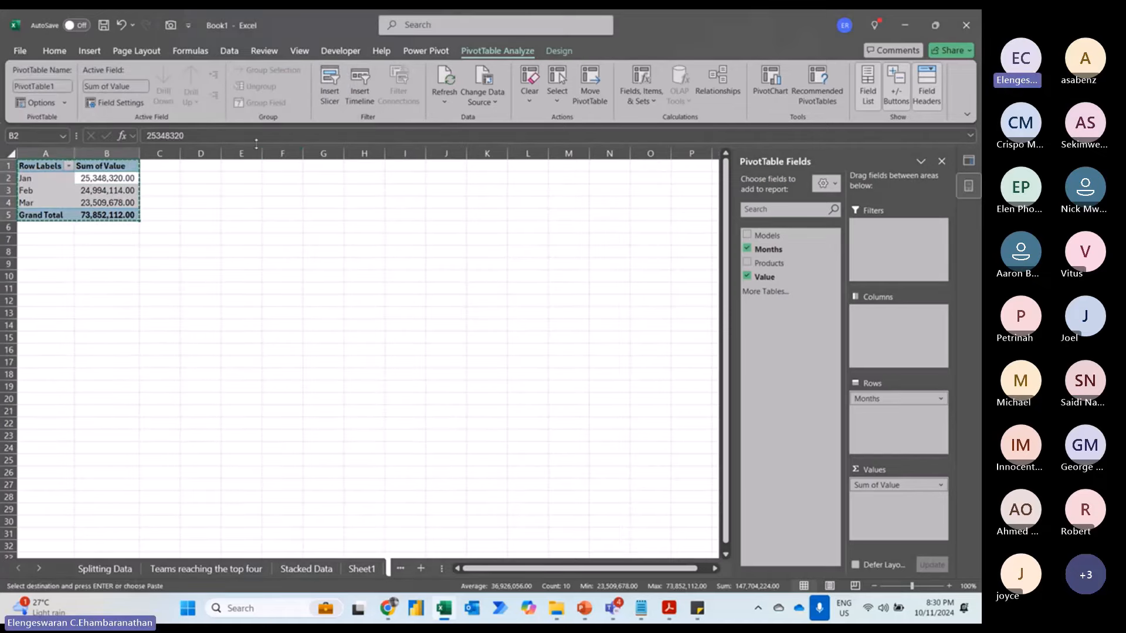
pyautogui.click(238, 168)
pyautogui.hotkey('ctrl', 'v')
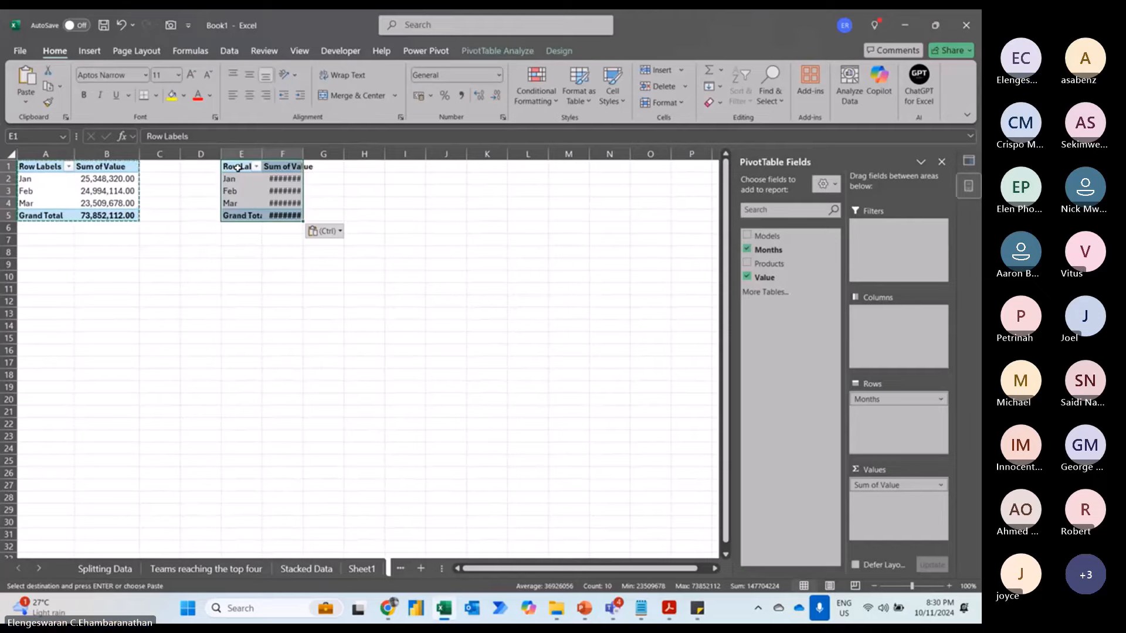
# - Check the second requirement in the sticky note and replace Months with Models in the PivotTable at E1
pyautogui.hotkey('alt', 'Tab')
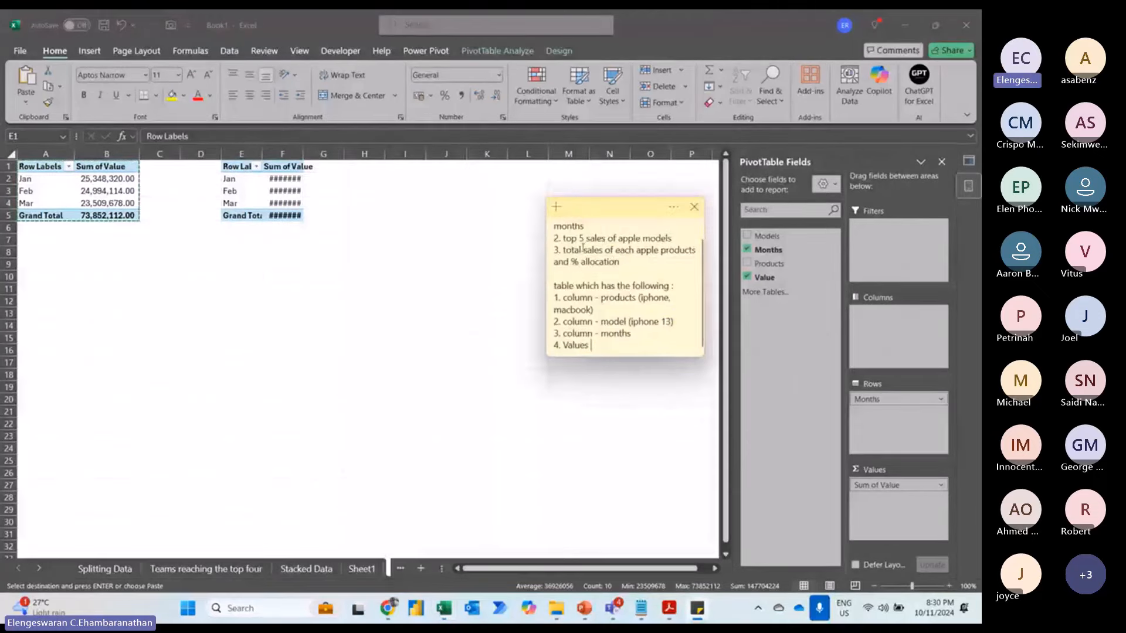
pyautogui.click(748, 251)
pyautogui.click(748, 251)
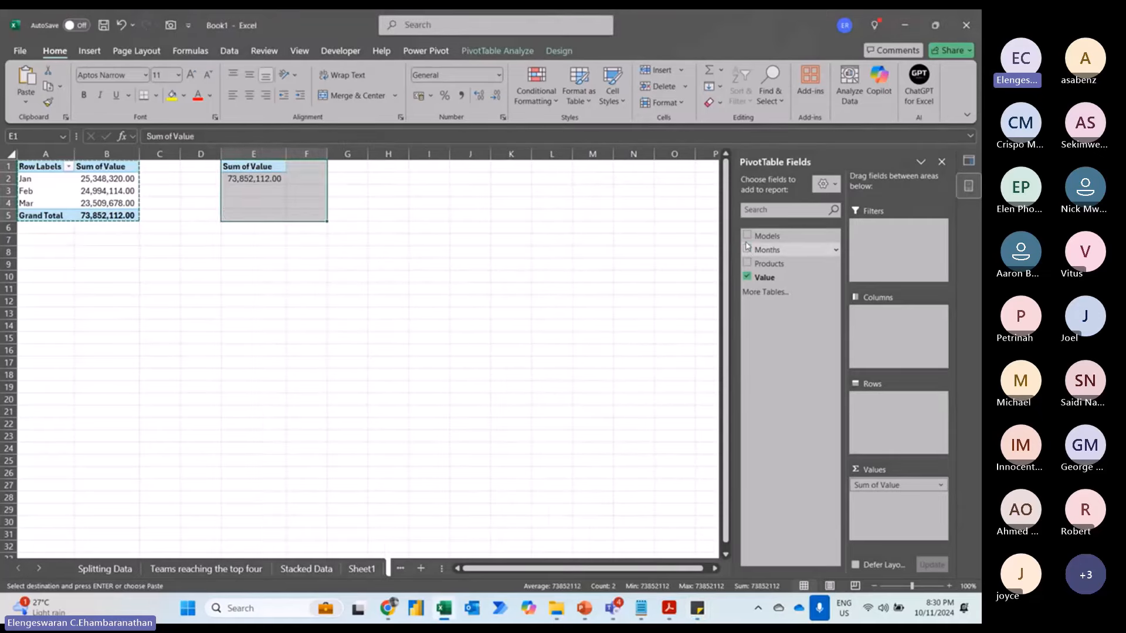
pyautogui.click(746, 237)
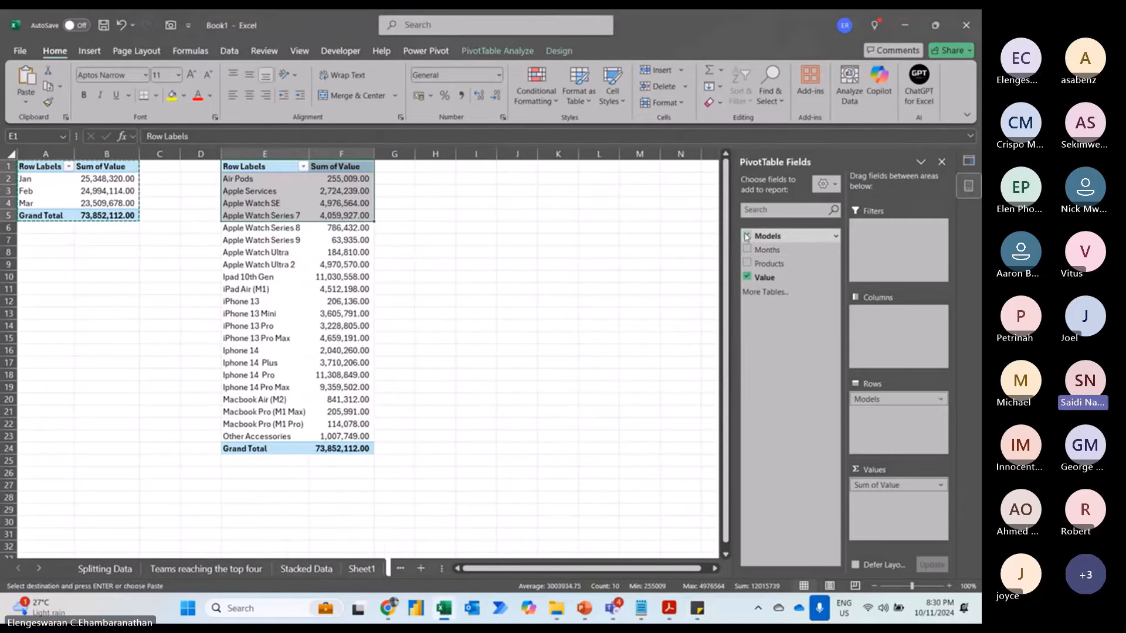
# - Filter the Models PivotTable to the top 5 by Sum of Value and sort it from largest to smallest
pyautogui.click(303, 166)
pyautogui.moveTo(255, 278)
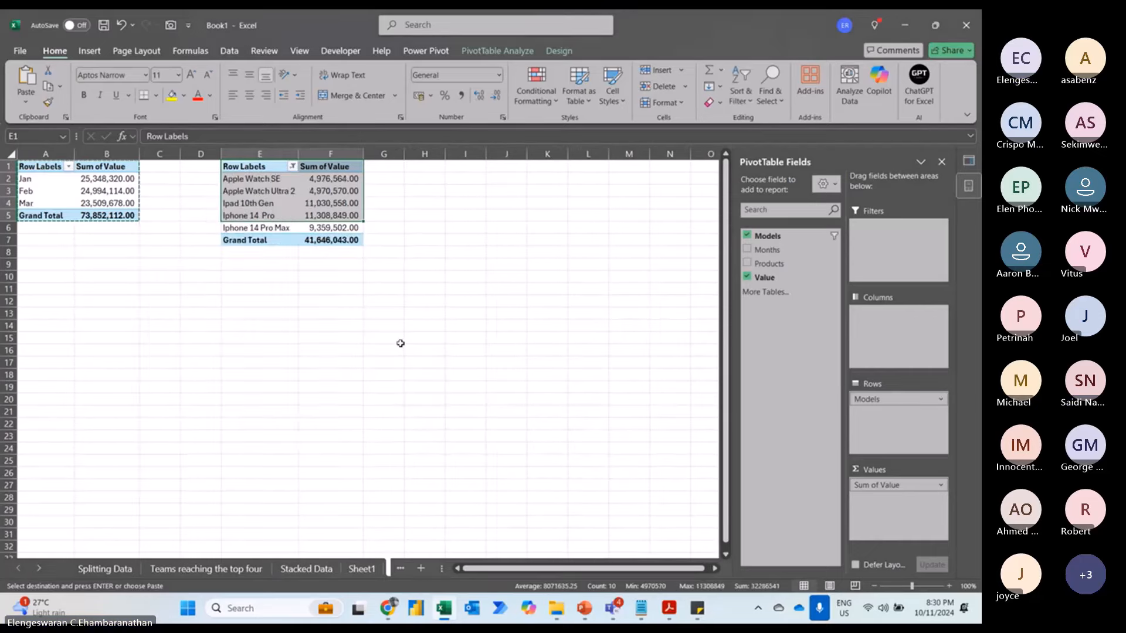
pyautogui.click(317, 178)
pyautogui.rightClick(317, 178)
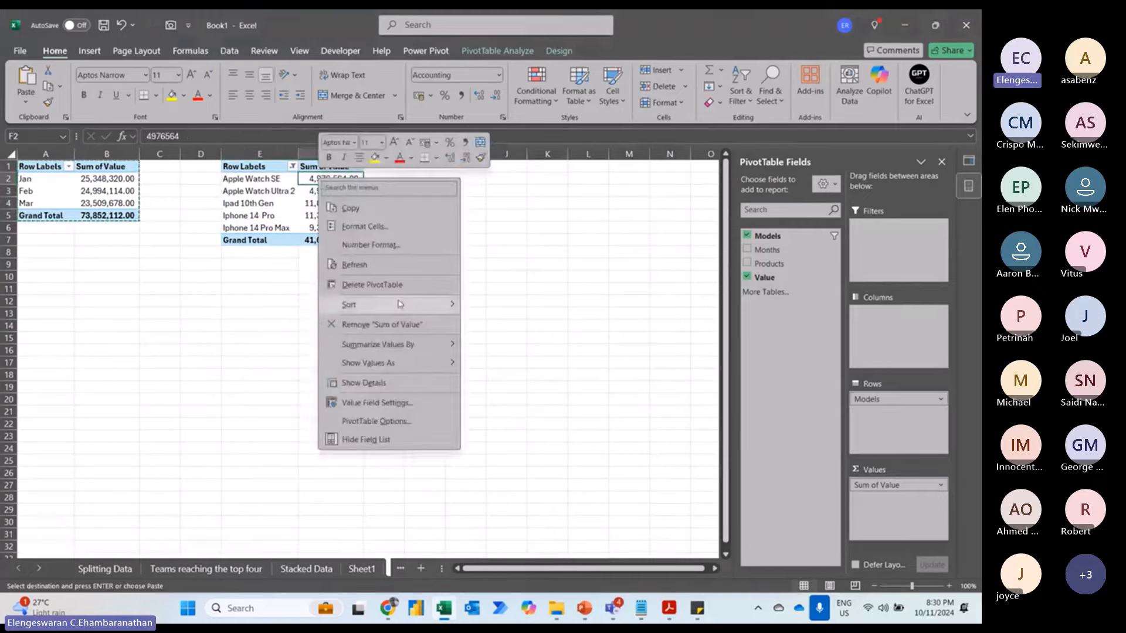
pyautogui.moveTo(397, 303)
pyautogui.click(499, 331)
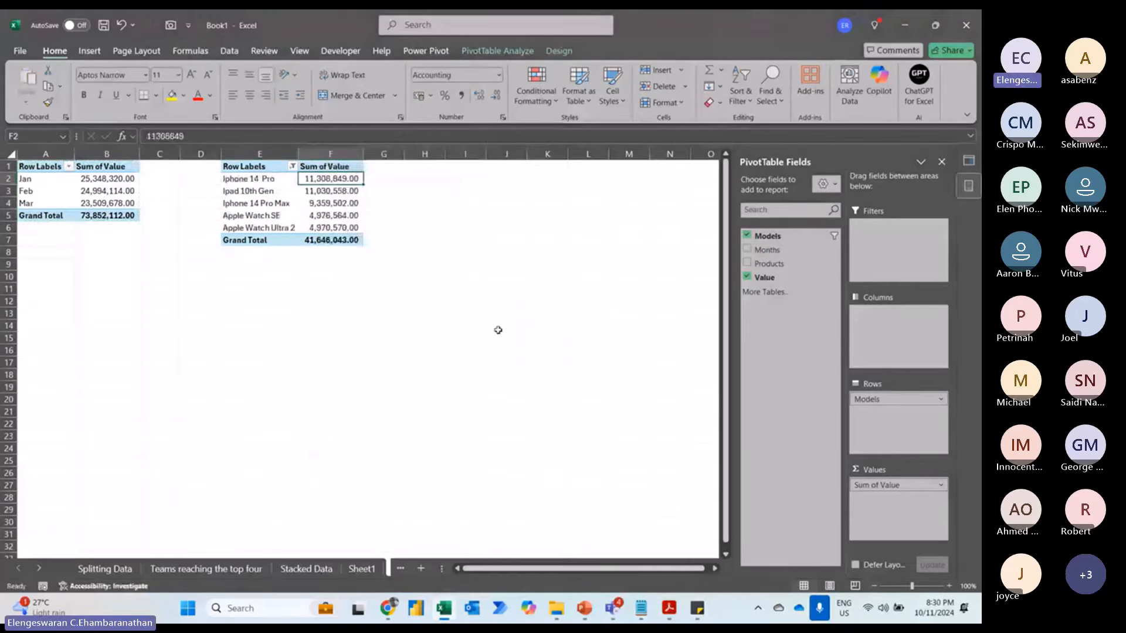
# - Check the third requirement in the sticky note and paste a copy of the top 5 models PivotTable at cell I1
pyautogui.hotkey('alt', 'Tab')
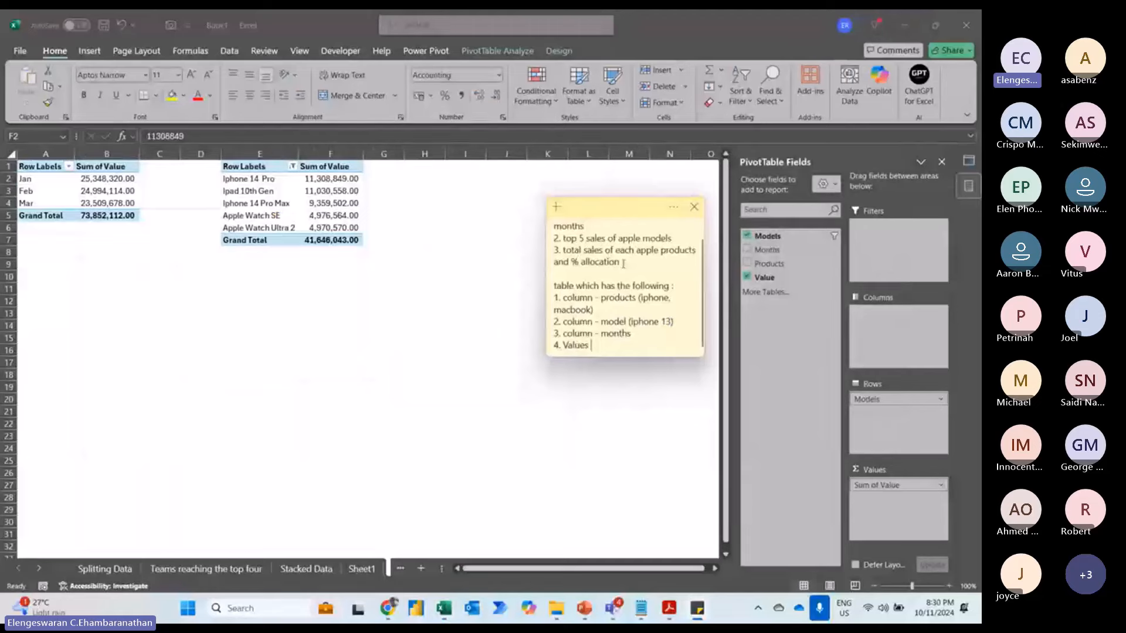
pyautogui.hotkey('alt', 'Tab')
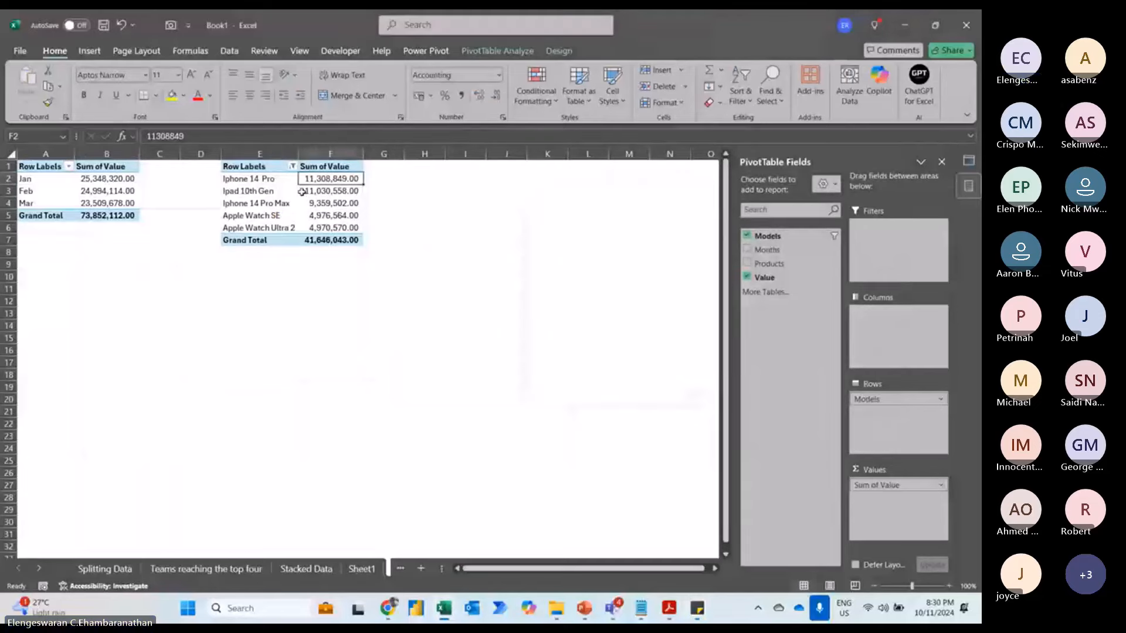
pyautogui.hotkey('ctrl', 'a')
pyautogui.hotkey('ctrl', 'c')
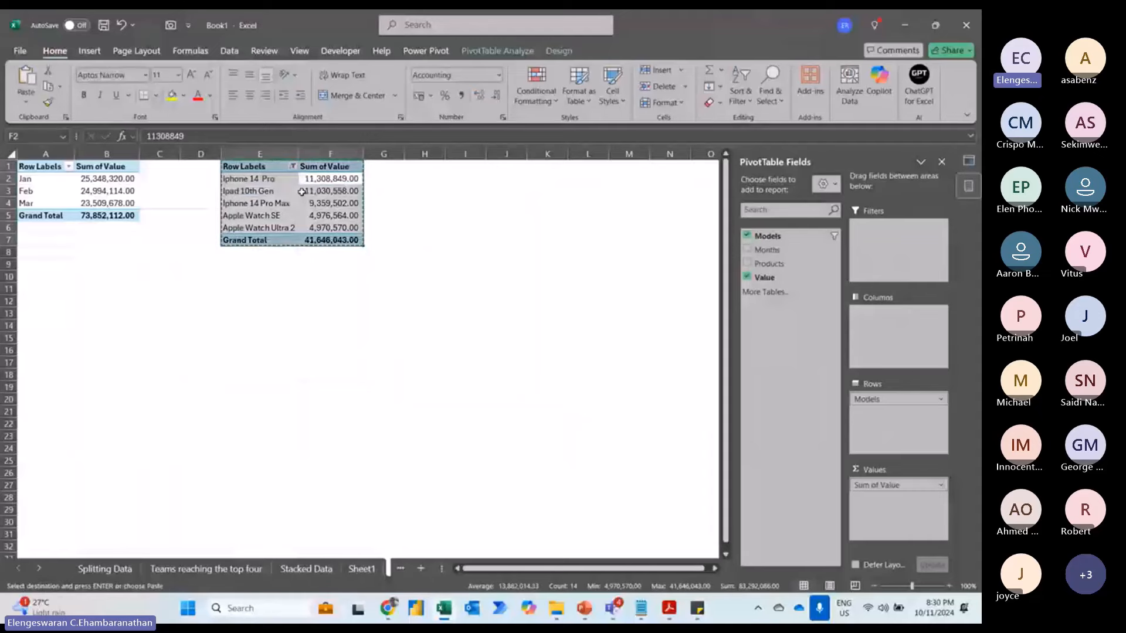
pyautogui.click(461, 164)
pyautogui.hotkey('ctrl', 'v')
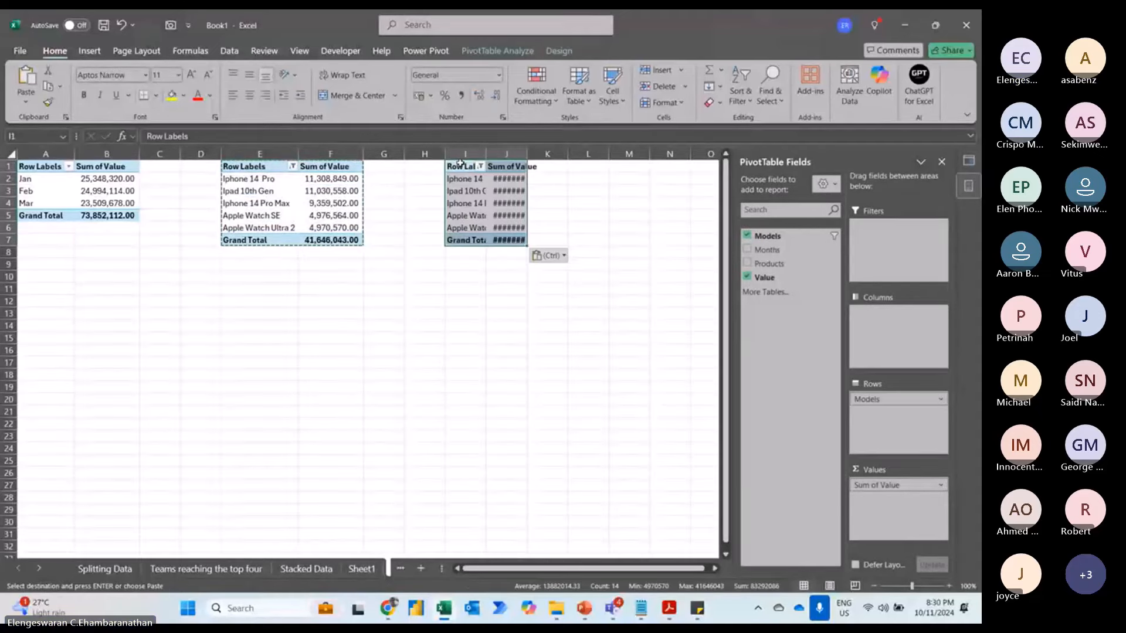
# - Replace Models with Products as the row field of the PivotTable at I1
pyautogui.click(747, 235)
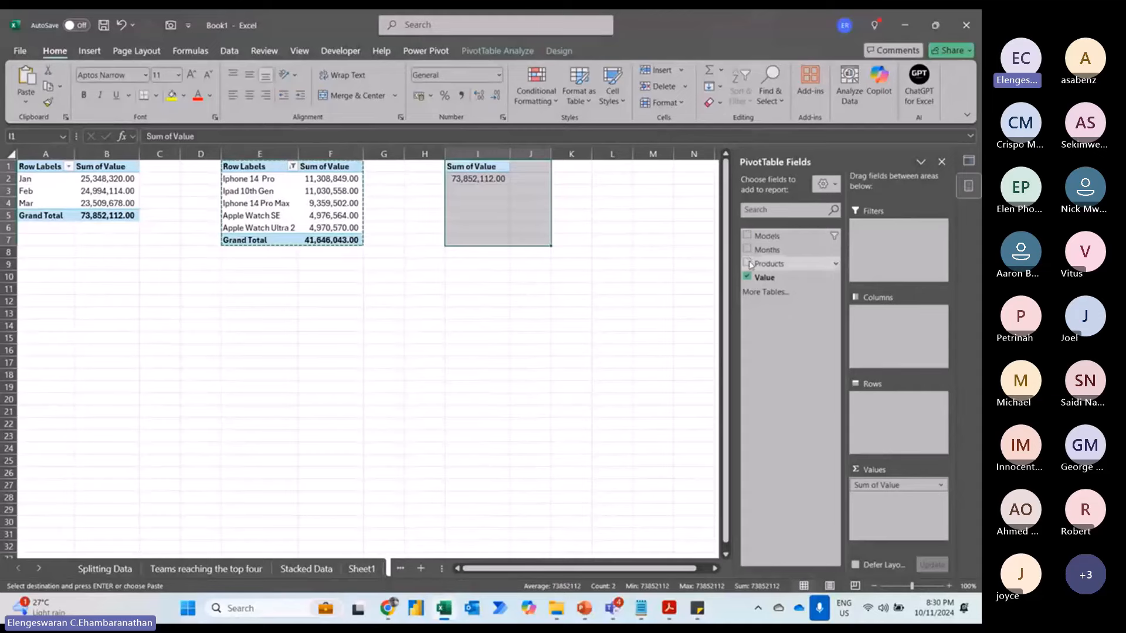
pyautogui.click(748, 264)
pyautogui.click(748, 264)
pyautogui.click(747, 264)
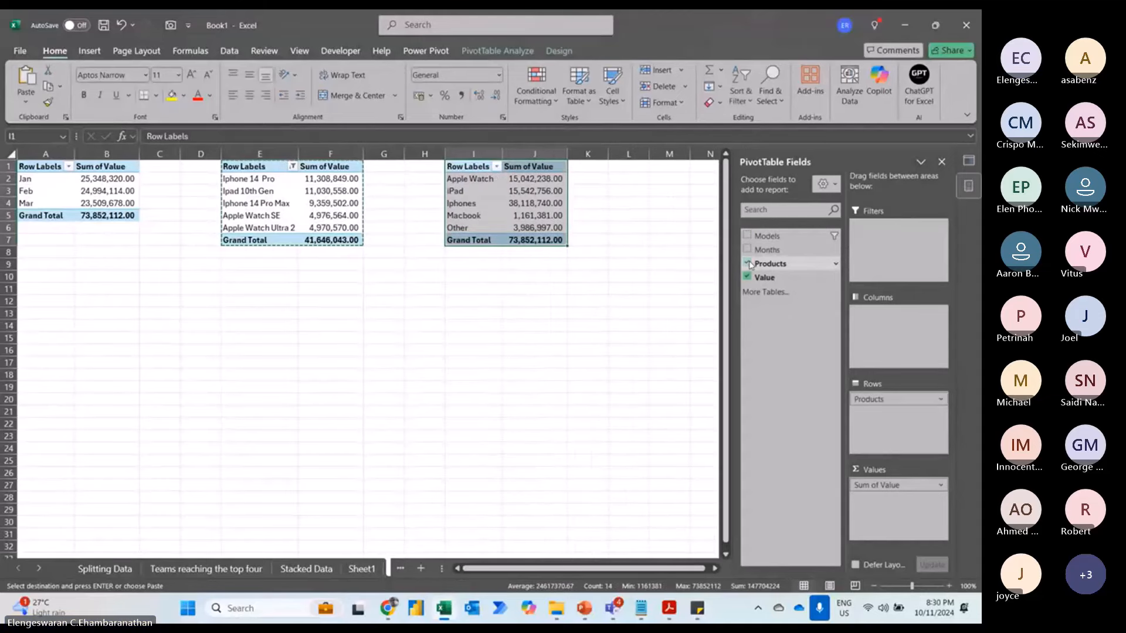
# - Add Value a second time to the Products PivotTable and show that column as % of Grand Total
pyautogui.moveTo(762, 277); pyautogui.dragTo(879, 498)
pyautogui.click(596, 177)
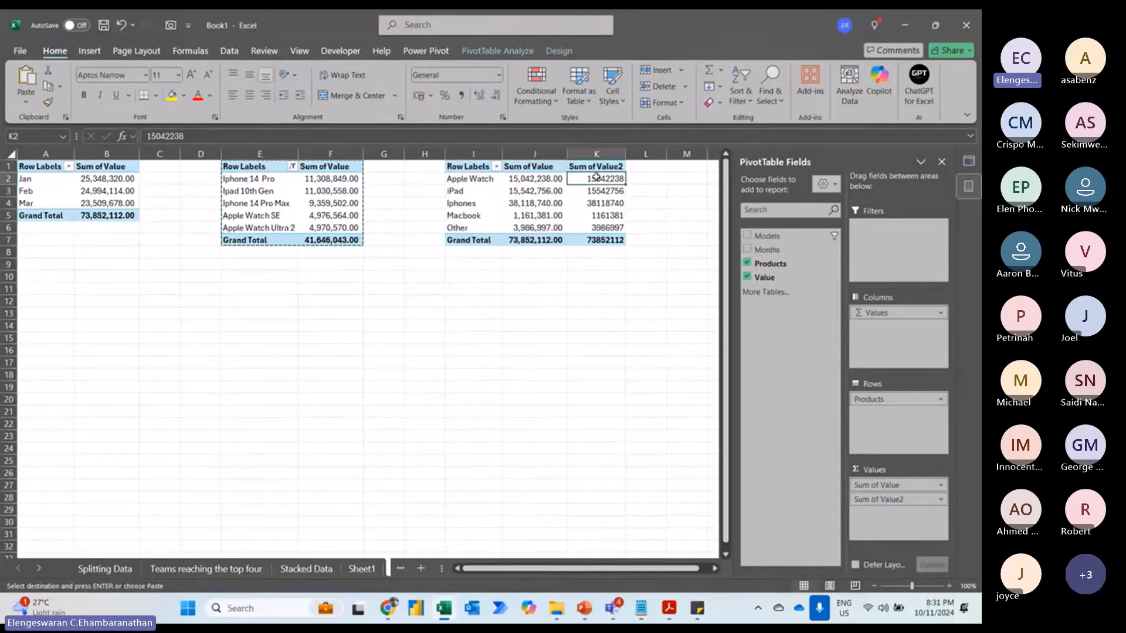
pyautogui.rightClick(596, 177)
pyautogui.moveTo(646, 364)
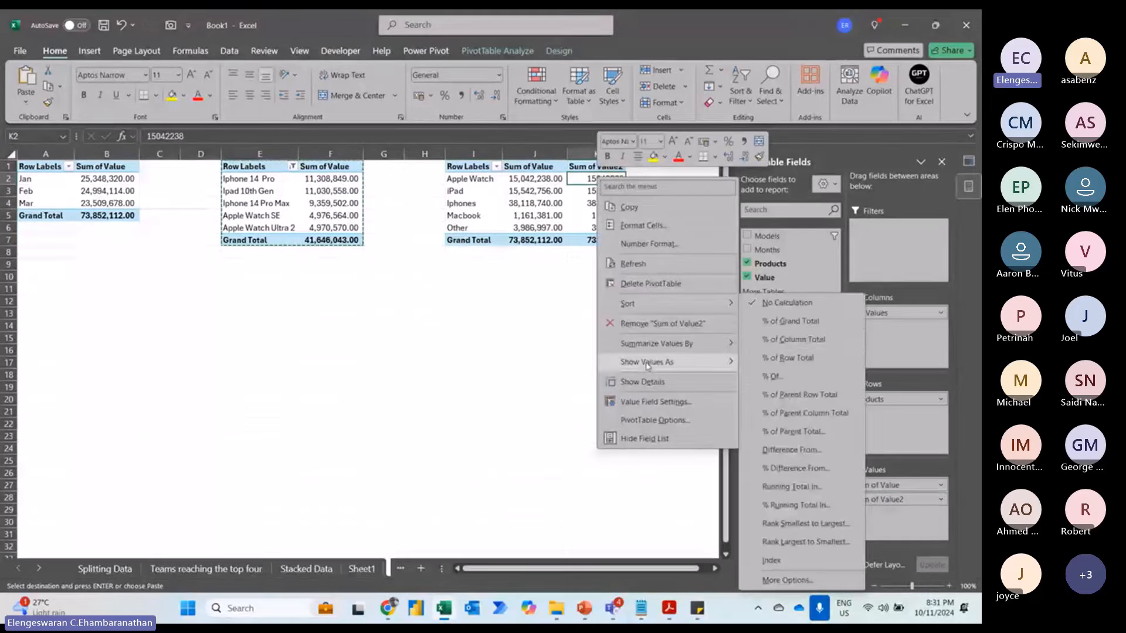
pyautogui.click(789, 325)
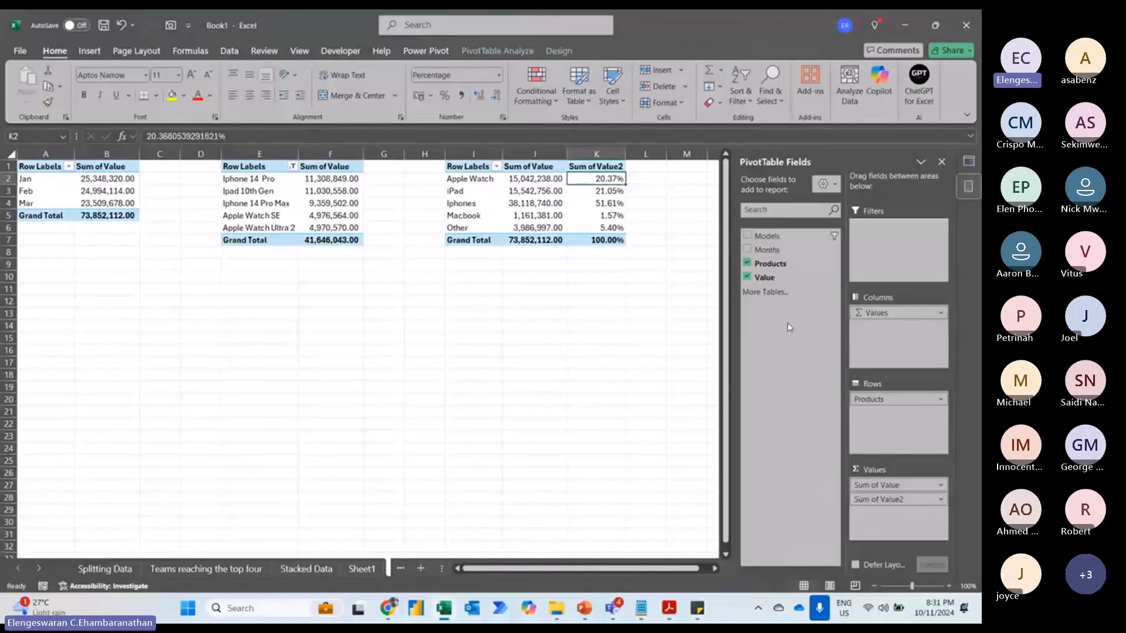
# - Review the original stacked sales layout in the Part 1 workbook, then return to the PivotTables in Book1
pyautogui.hotkey('alt', 'Tab')
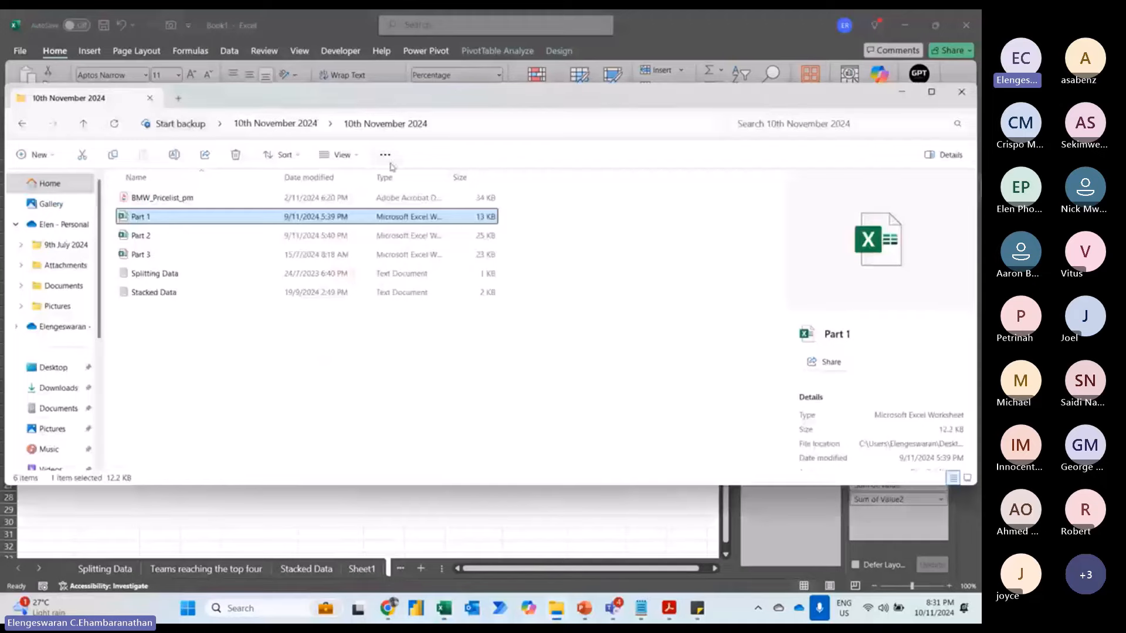
pyautogui.hotkey('alt', 'Tab')
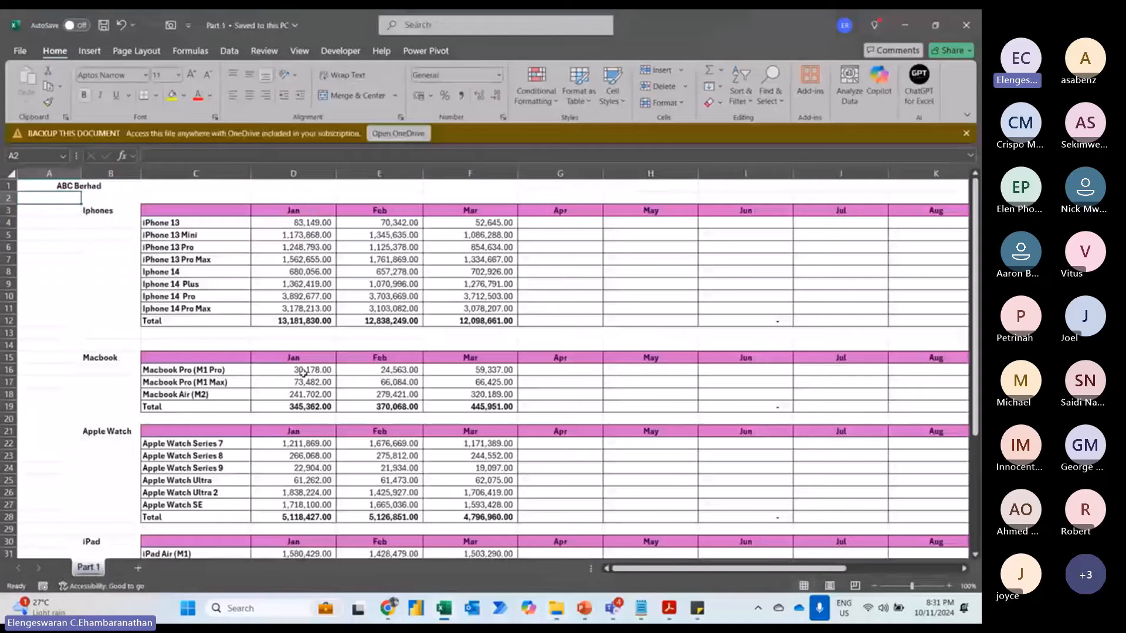
pyautogui.hotkey('alt', 'Tab')
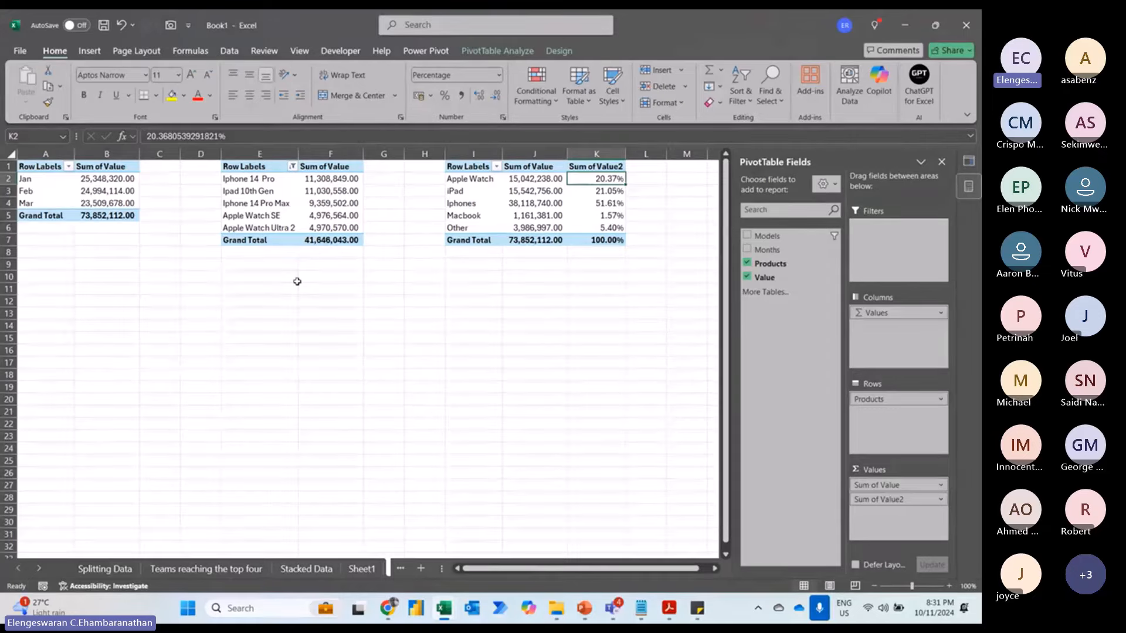
# - Check the lower sales blocks in the Part 1 workbook and the 10th November 2024 folder, returning to the Book1 PivotTables
pyautogui.hotkey('alt', 'Tab')
pyautogui.scroll(-8, 297, 281)
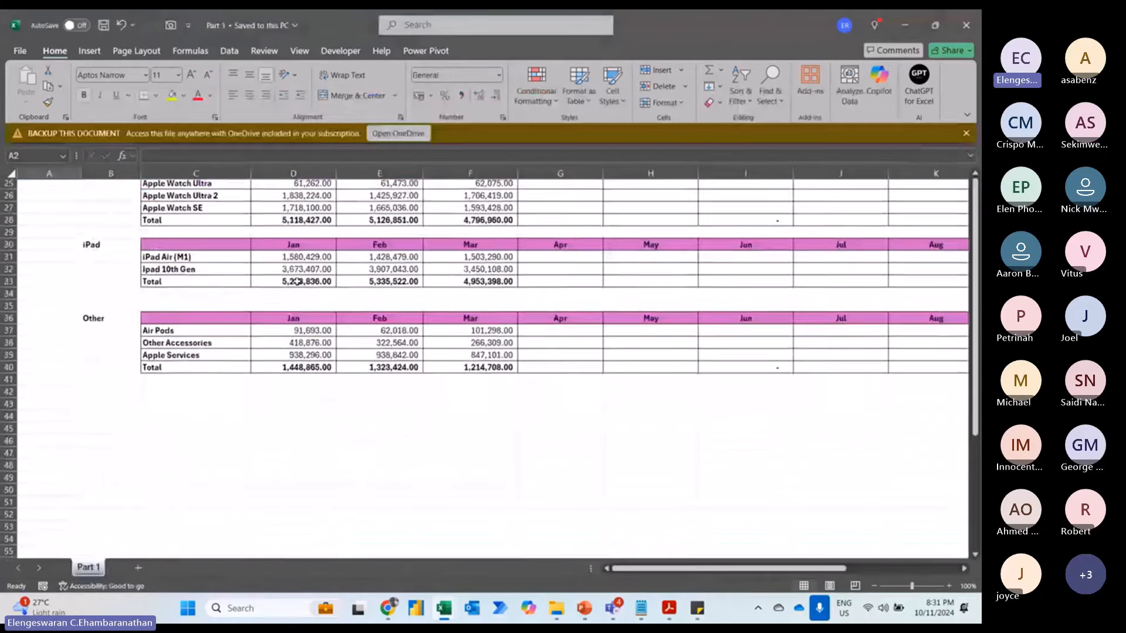
pyautogui.scroll(-1, 297, 282)
pyautogui.hotkey('alt', 'Tab')
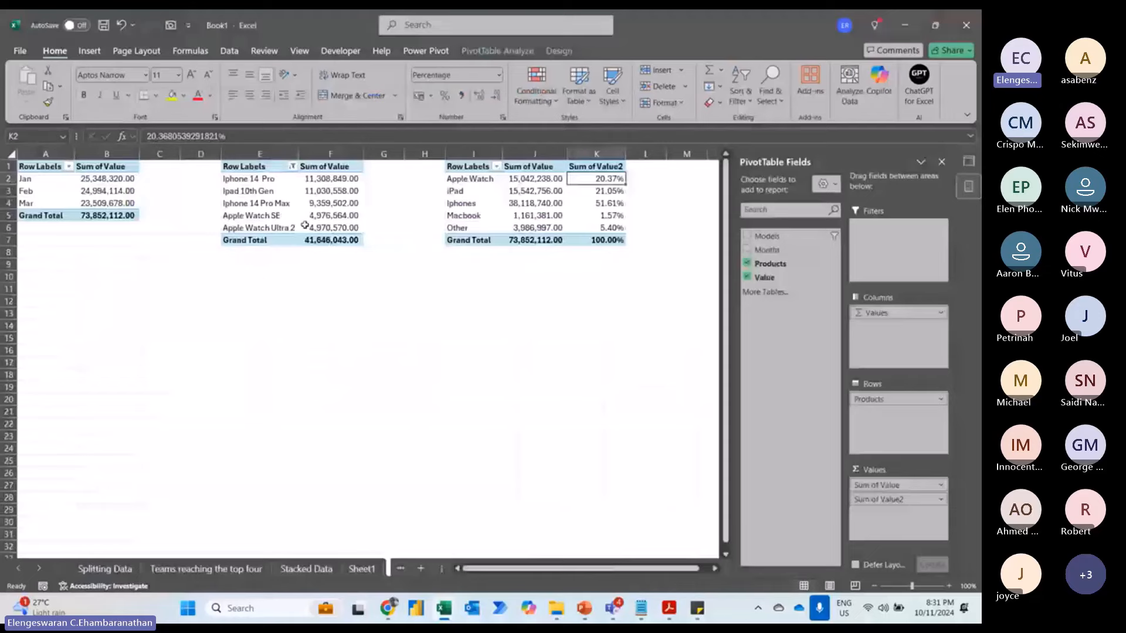
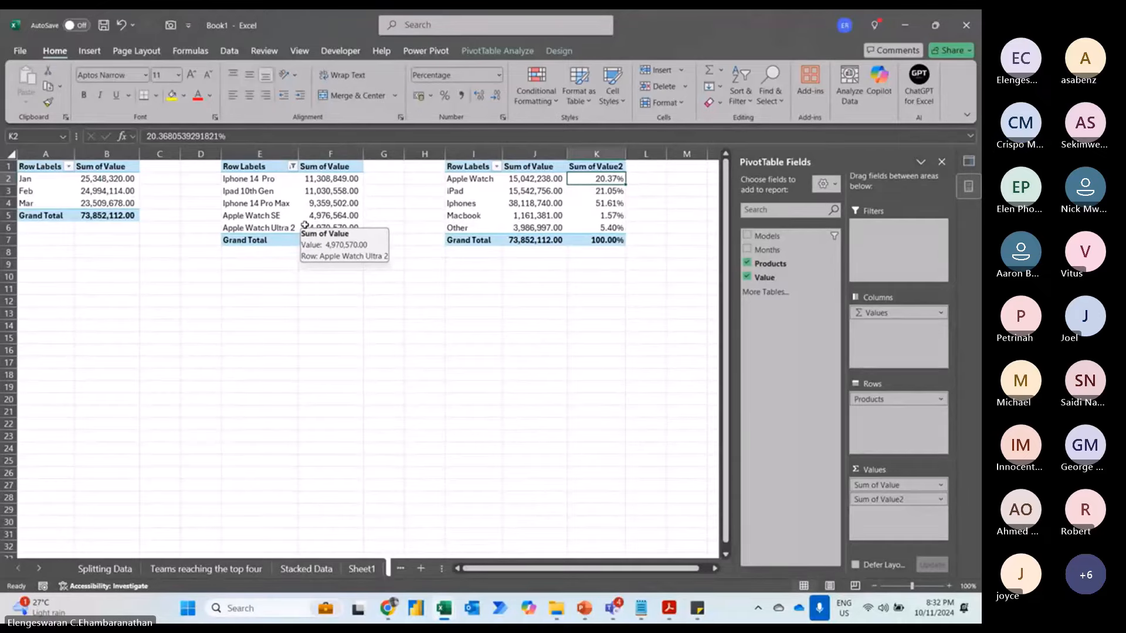
pyautogui.hotkey('alt', 'Tab')
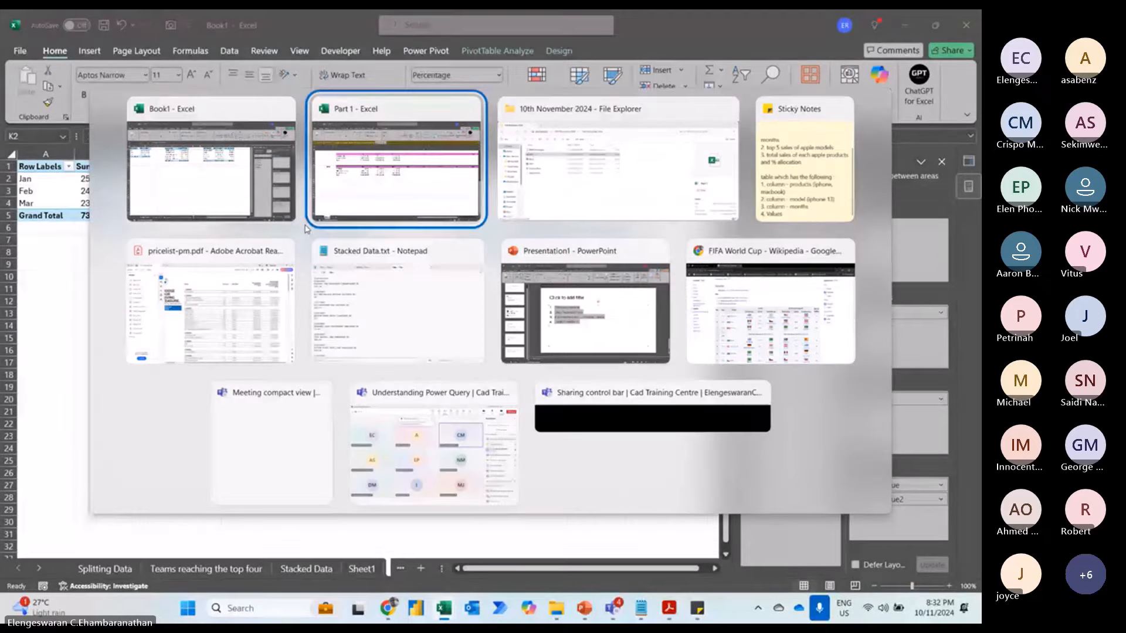
pyautogui.hotkey('alt', 'Tab')
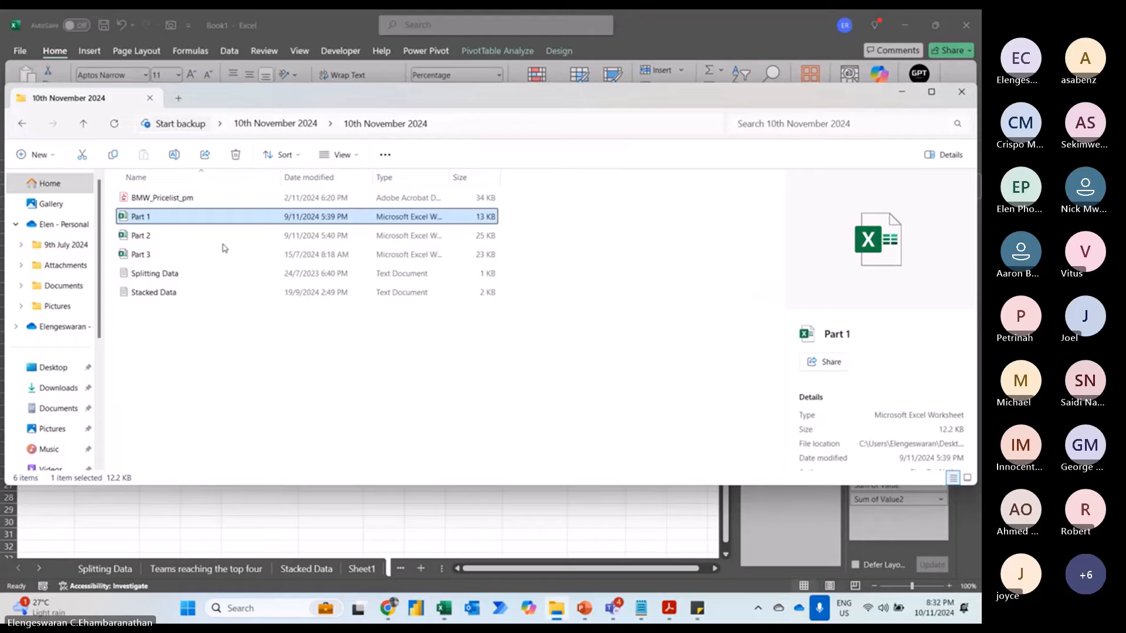
pyautogui.hotkey('alt', 'Tab')
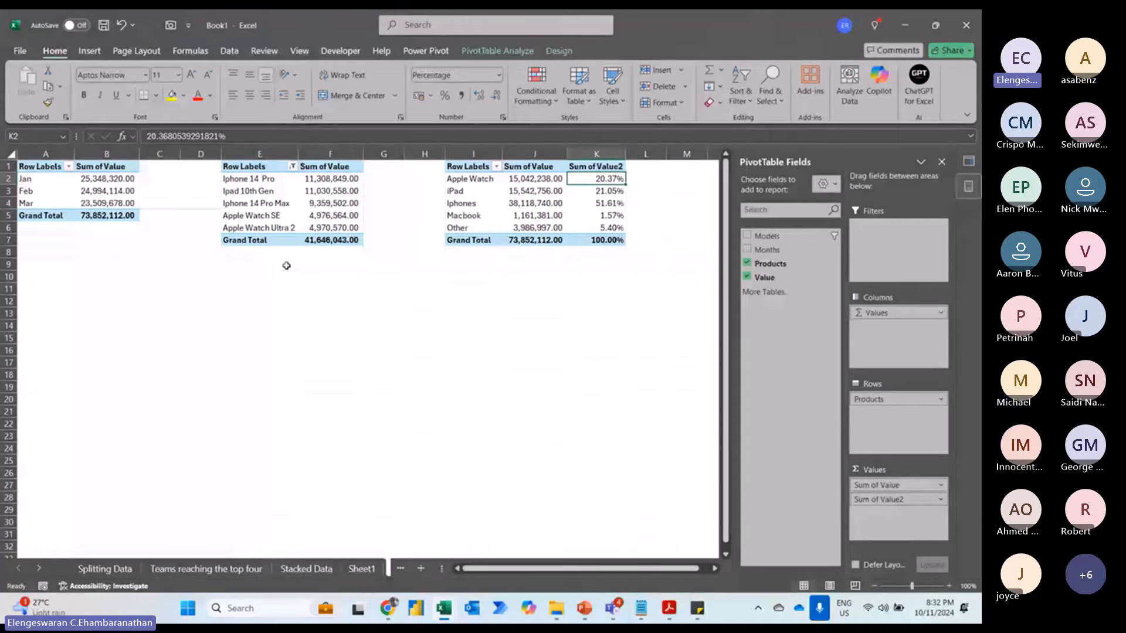
# - Remove Models from the PivotTable at E1 and add it back as the row field
pyautogui.click(355, 287)
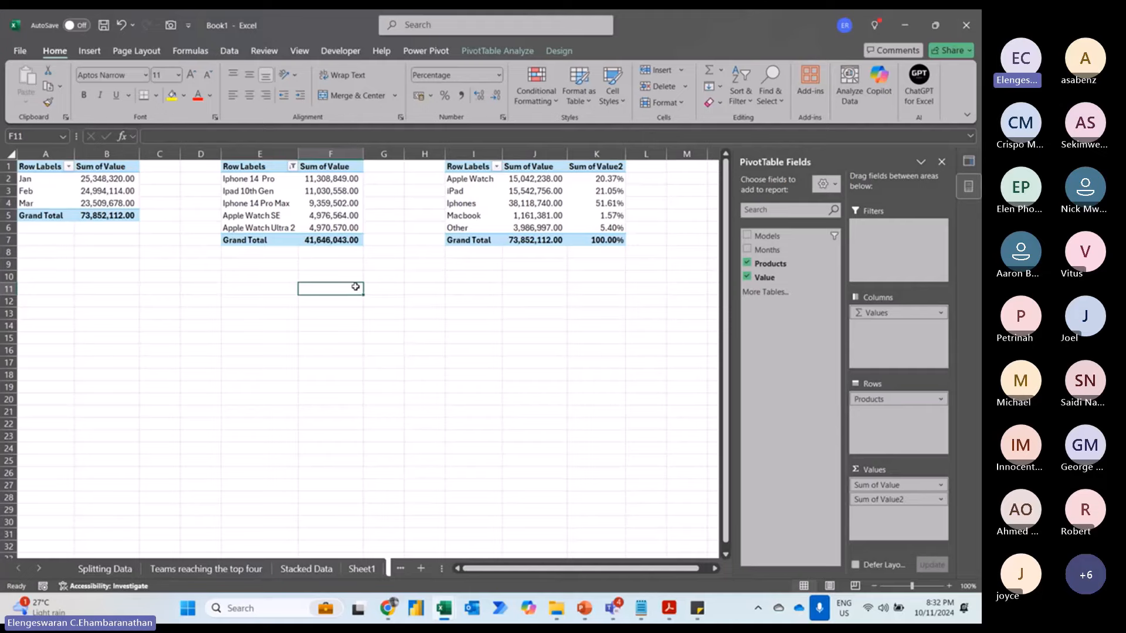
pyautogui.moveTo(355, 287); pyautogui.dragTo(250, 165)
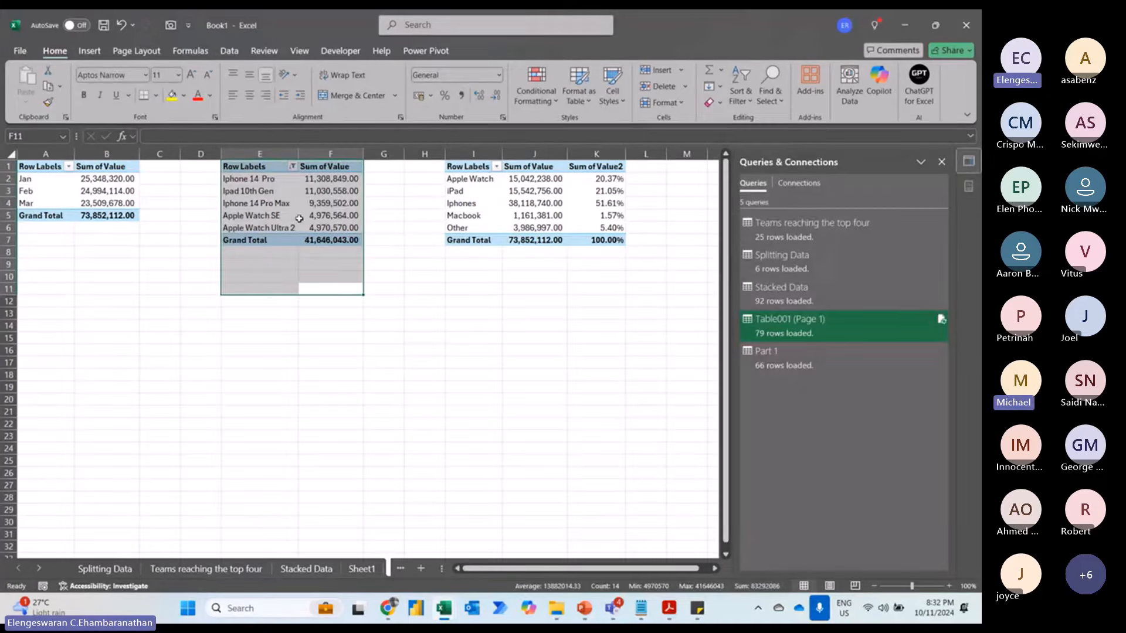
pyautogui.moveTo(299, 218)
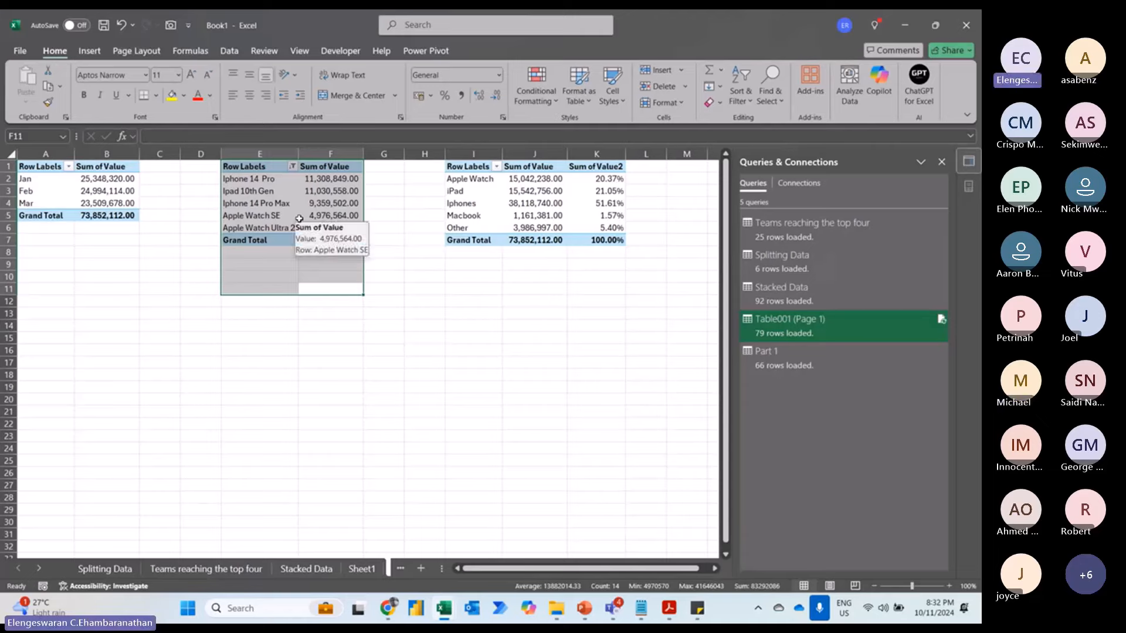
pyautogui.click(258, 191)
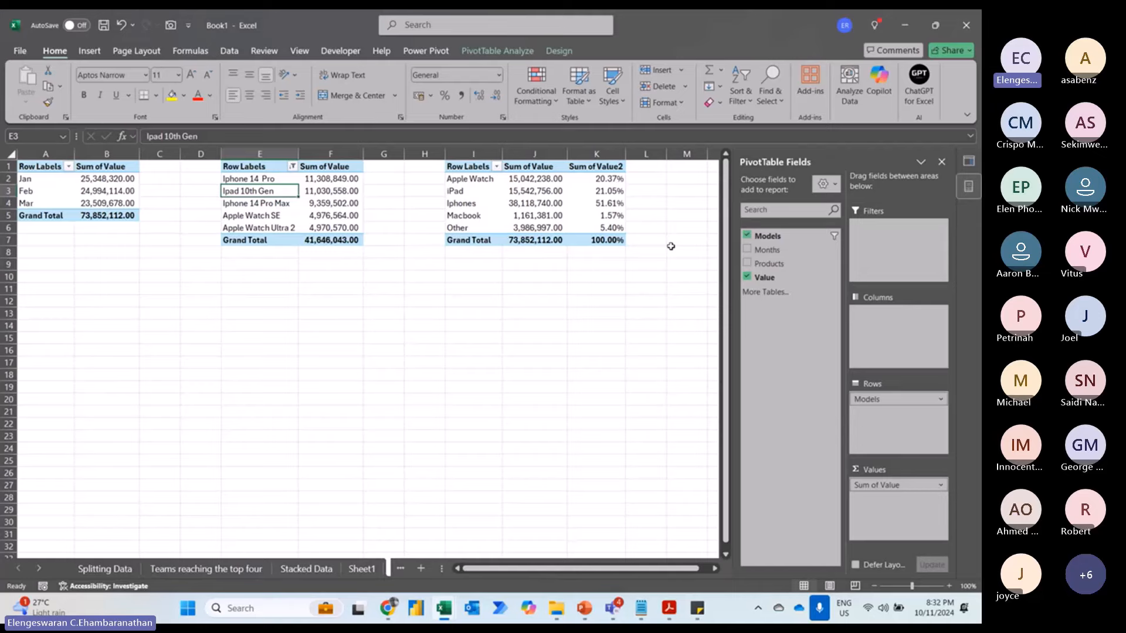
pyautogui.click(747, 236)
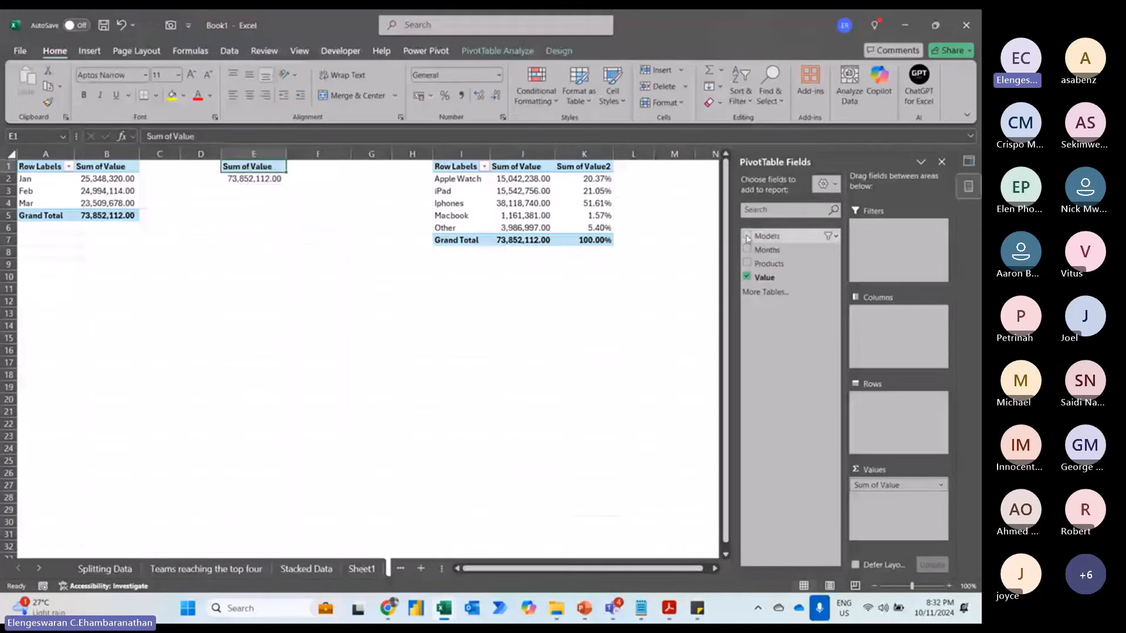
pyautogui.click(746, 236)
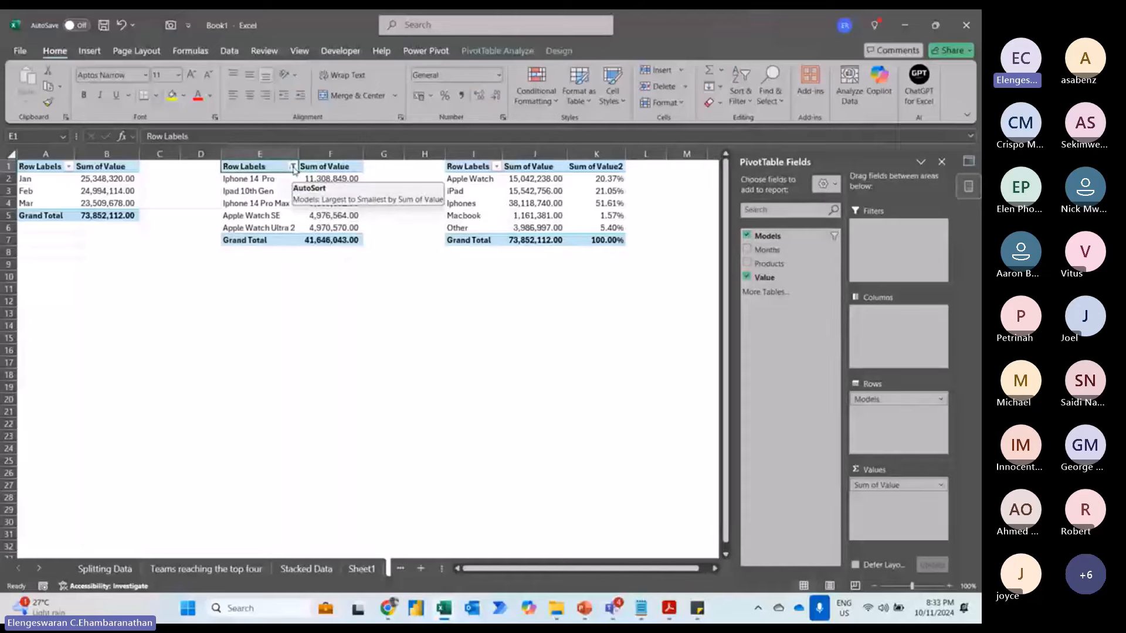
# - Reapply the Top 10 filter on Models at E1 with the top 5 items by Sum of Value
pyautogui.click(294, 168)
pyautogui.moveTo(231, 280)
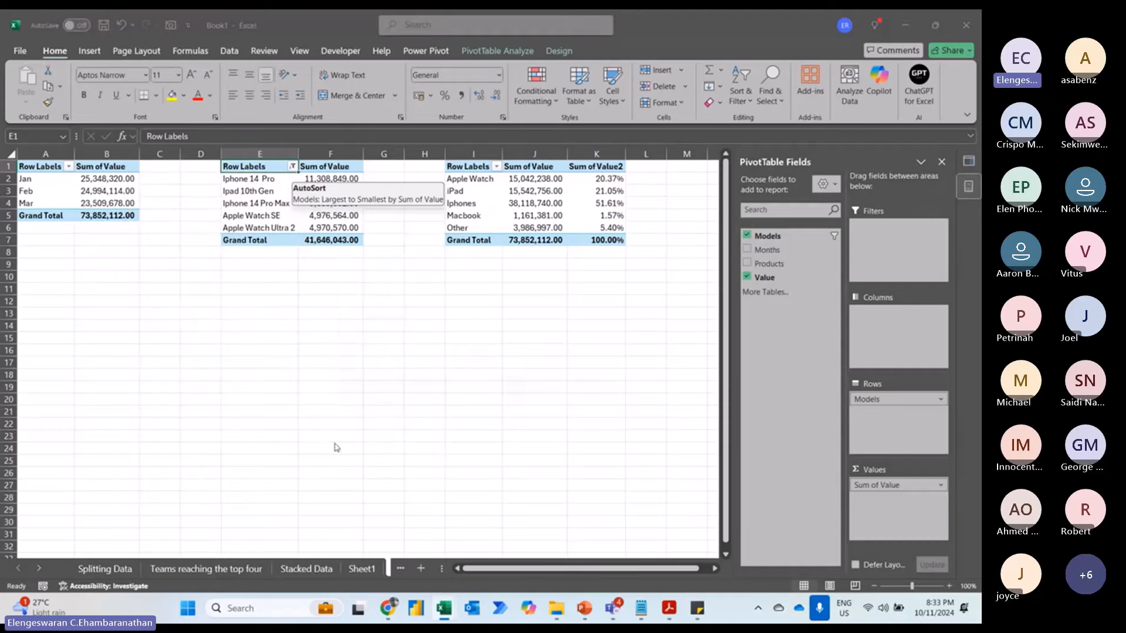
pyautogui.click(334, 446)
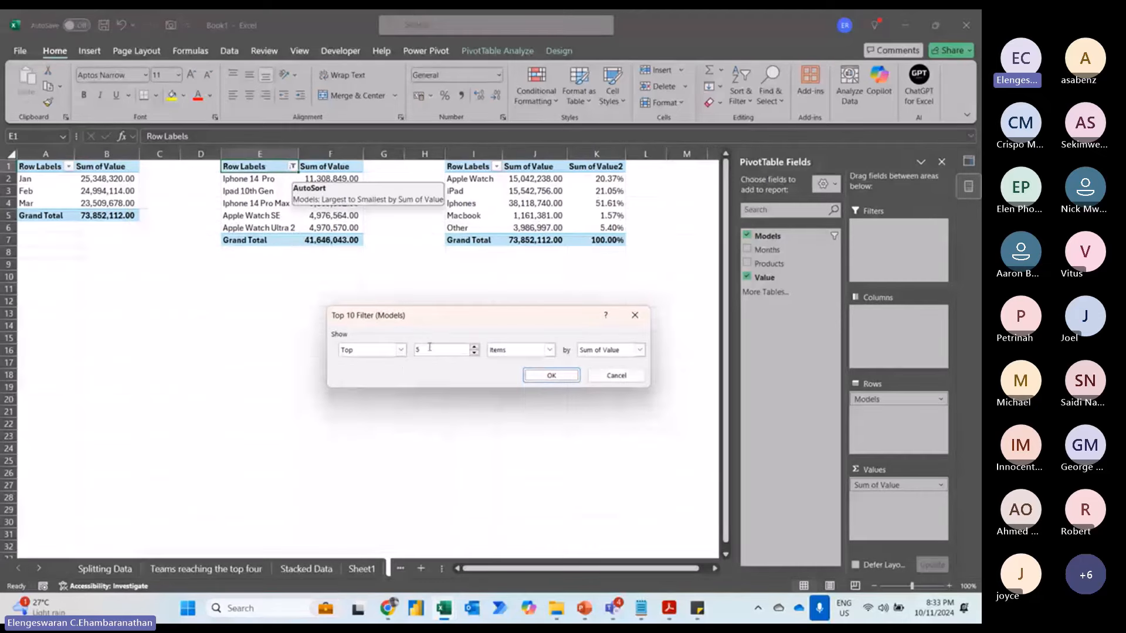
pyautogui.click(541, 380)
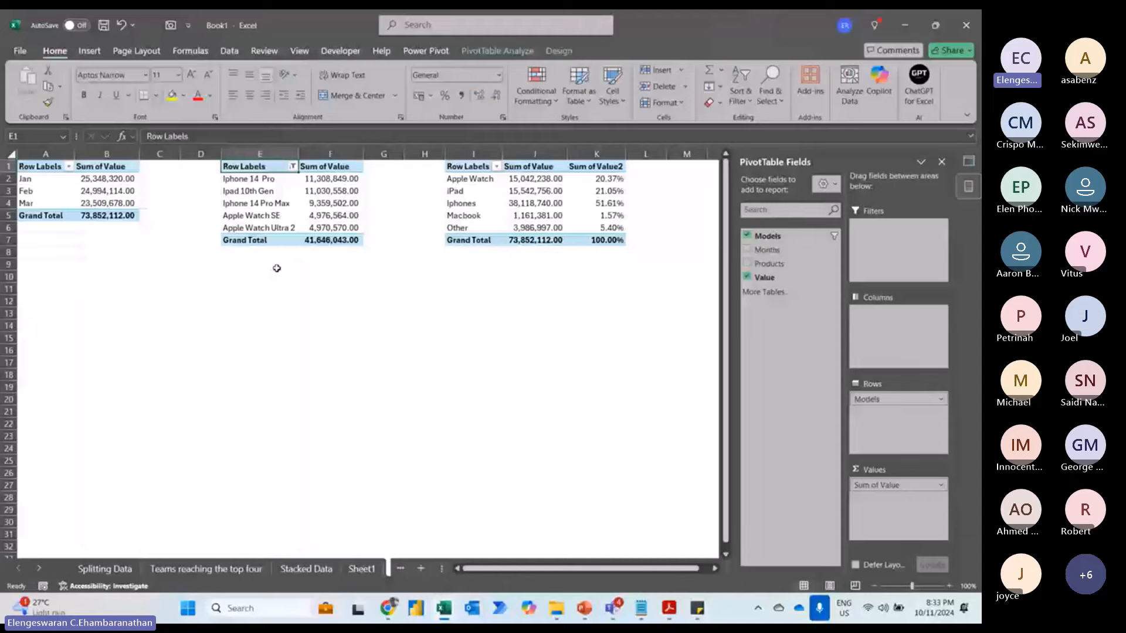
# - Open the Part 3 workbook from the 10th November 2024 folder and review the stacked employee records on the Level 1 sheet
pyautogui.hotkey('alt', 'Tab')
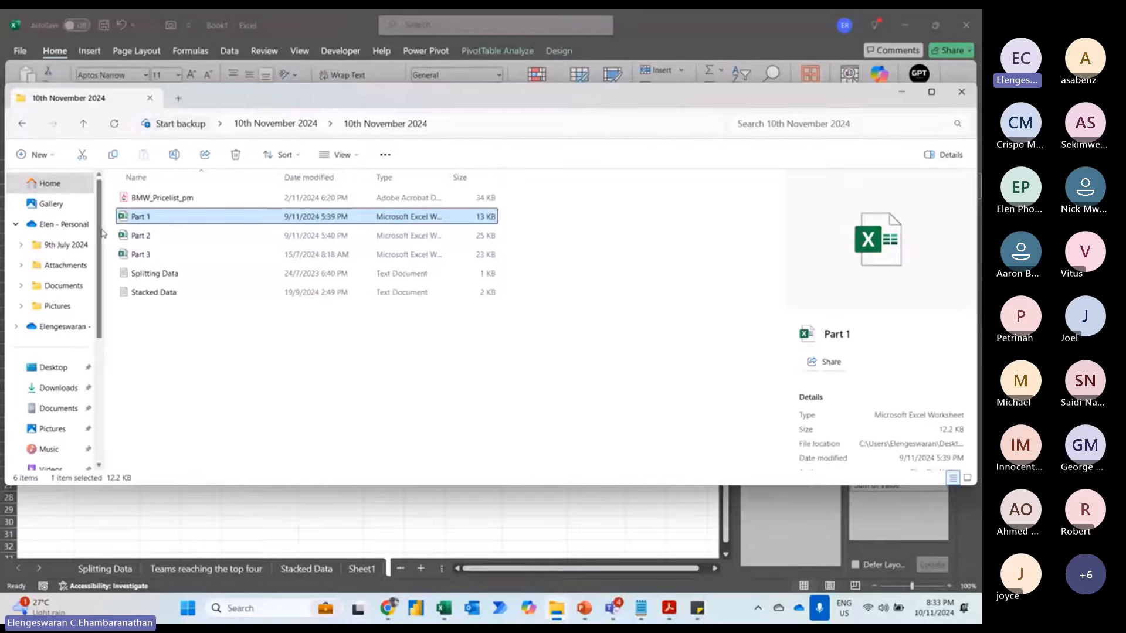
pyautogui.click(144, 258)
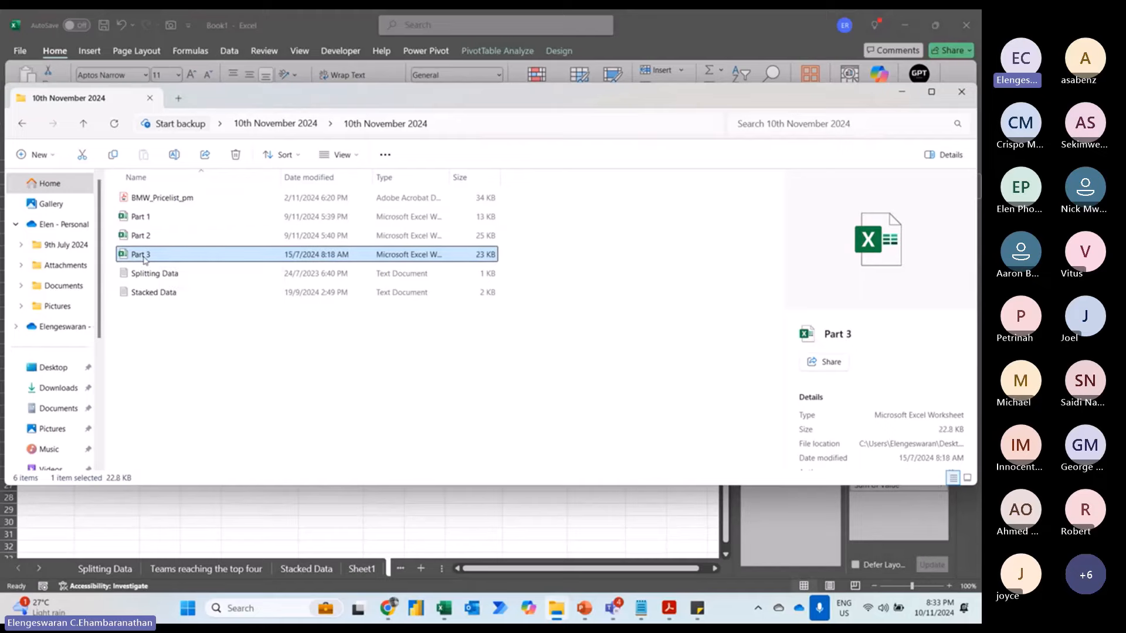
pyautogui.doubleClick(146, 259)
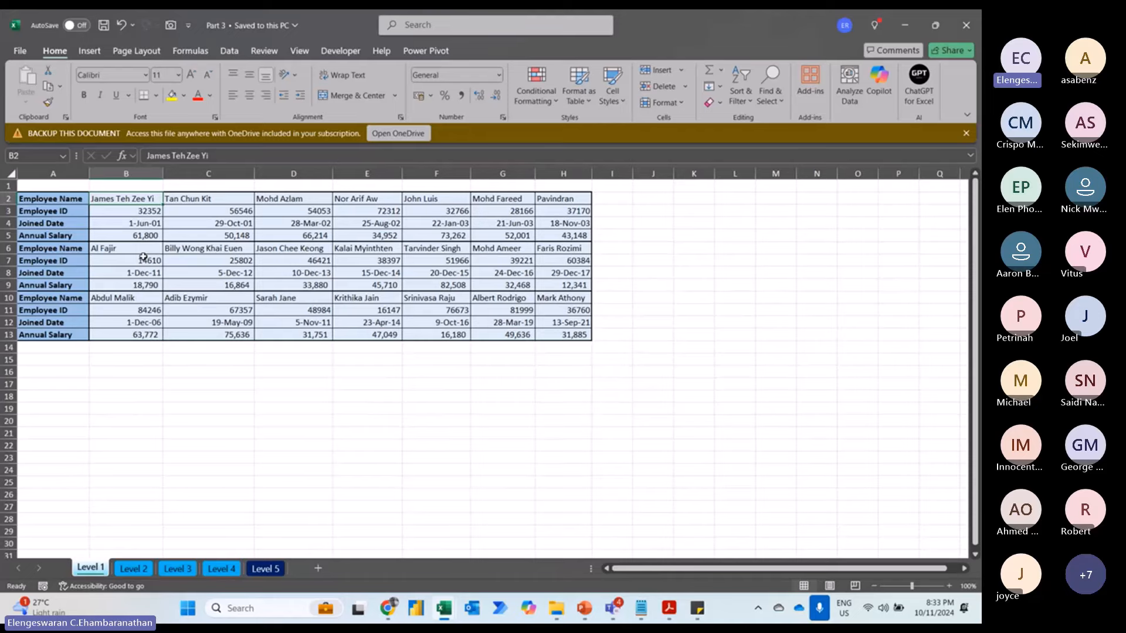
pyautogui.moveTo(59, 198); pyautogui.dragTo(563, 334)
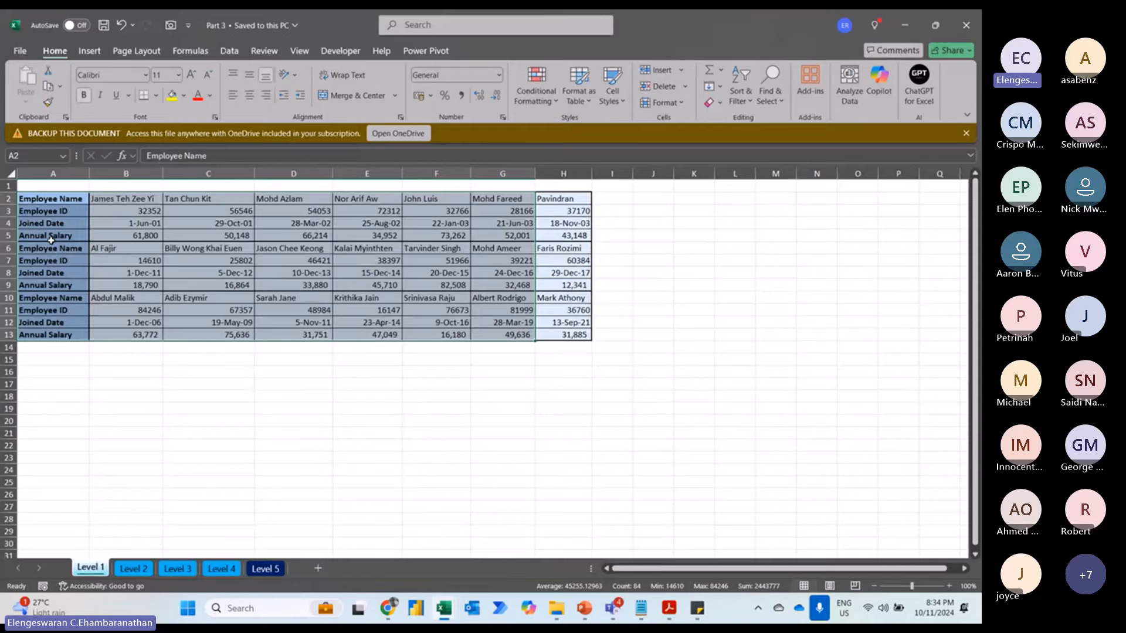
pyautogui.click(102, 372)
pyautogui.click(169, 250)
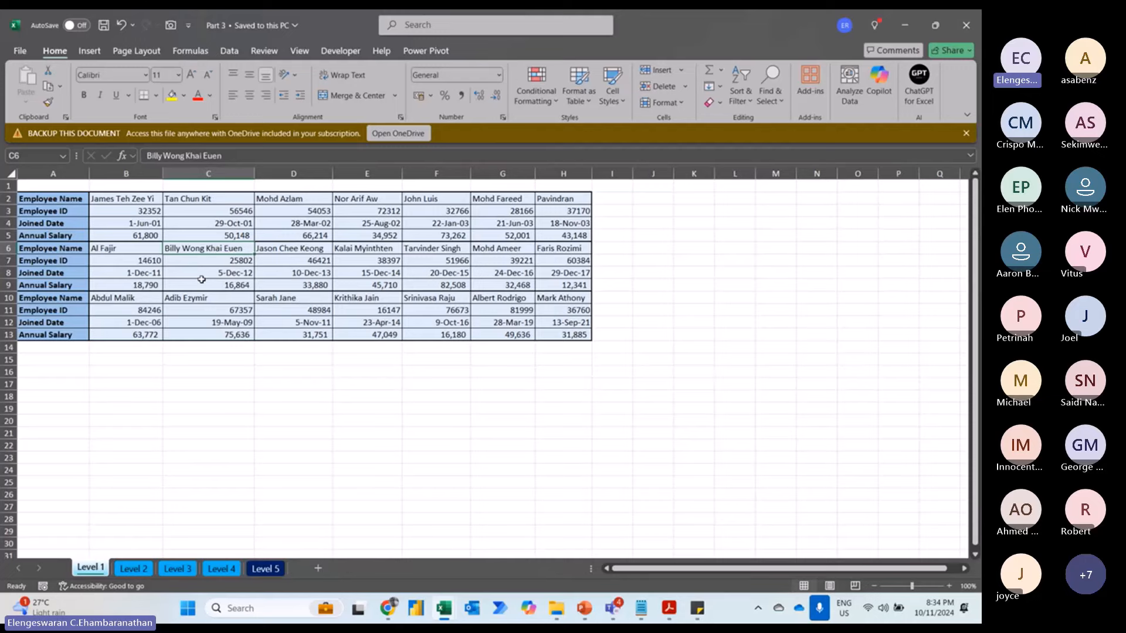
# - Load the Level 1 employee data in A2:H13 into Power Query as a table without headers
pyautogui.hotkey('ctrl', 'a')
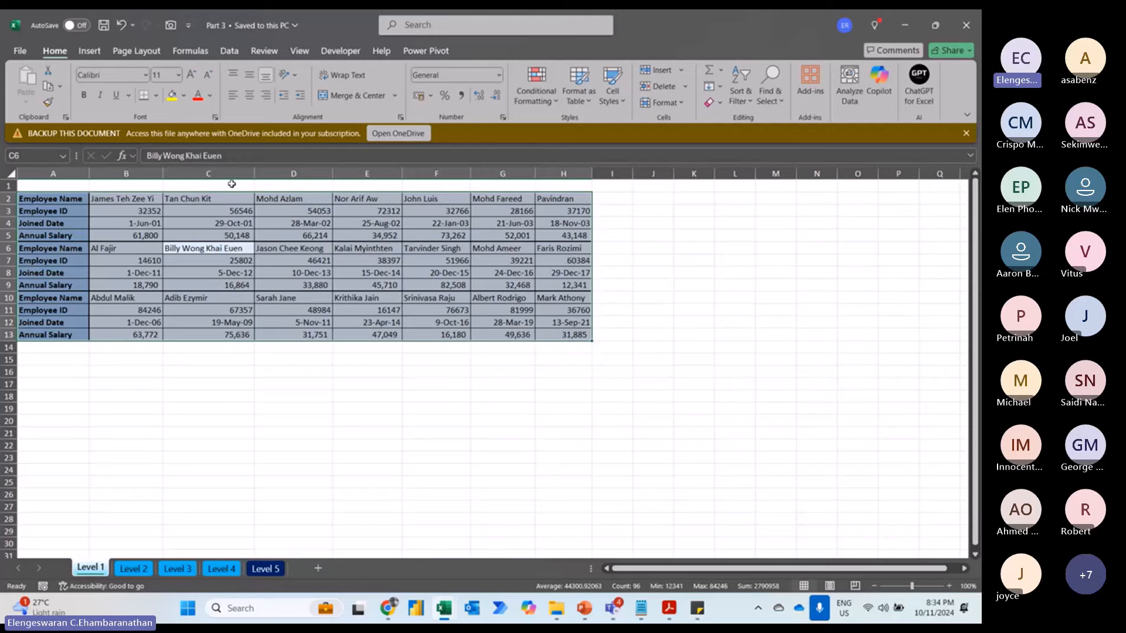
pyautogui.click(229, 52)
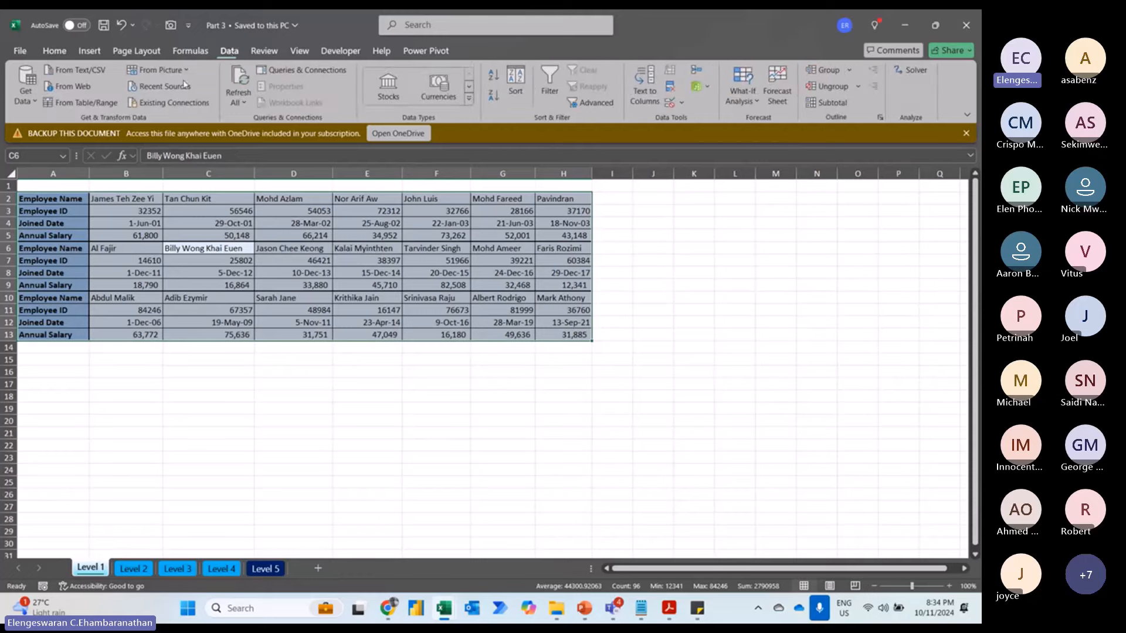
pyautogui.click(89, 104)
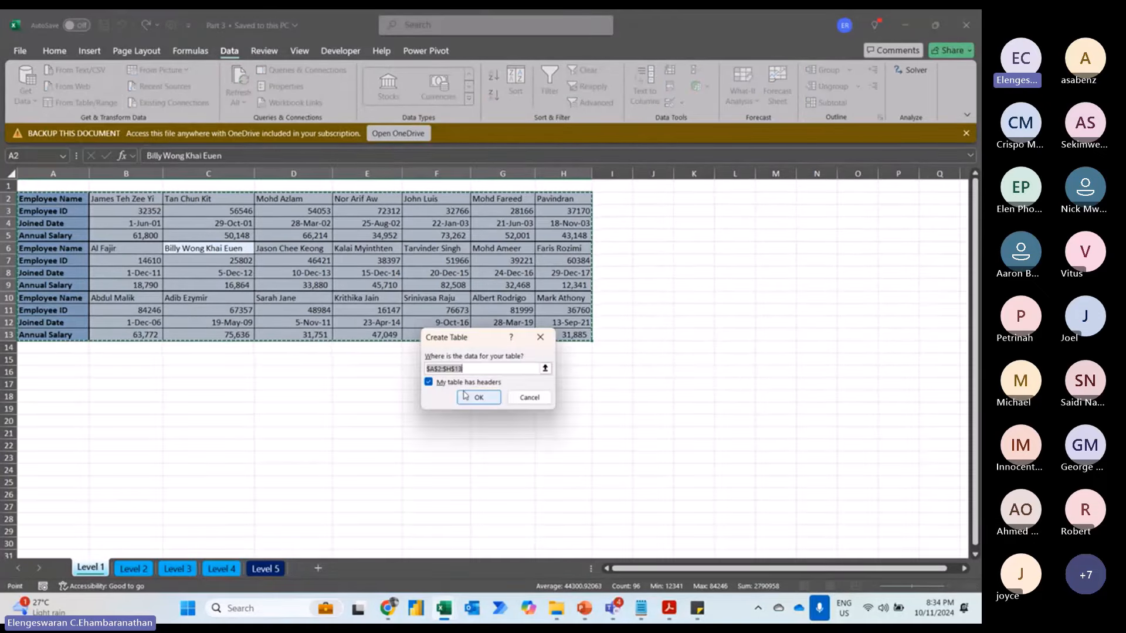
pyautogui.click(428, 382)
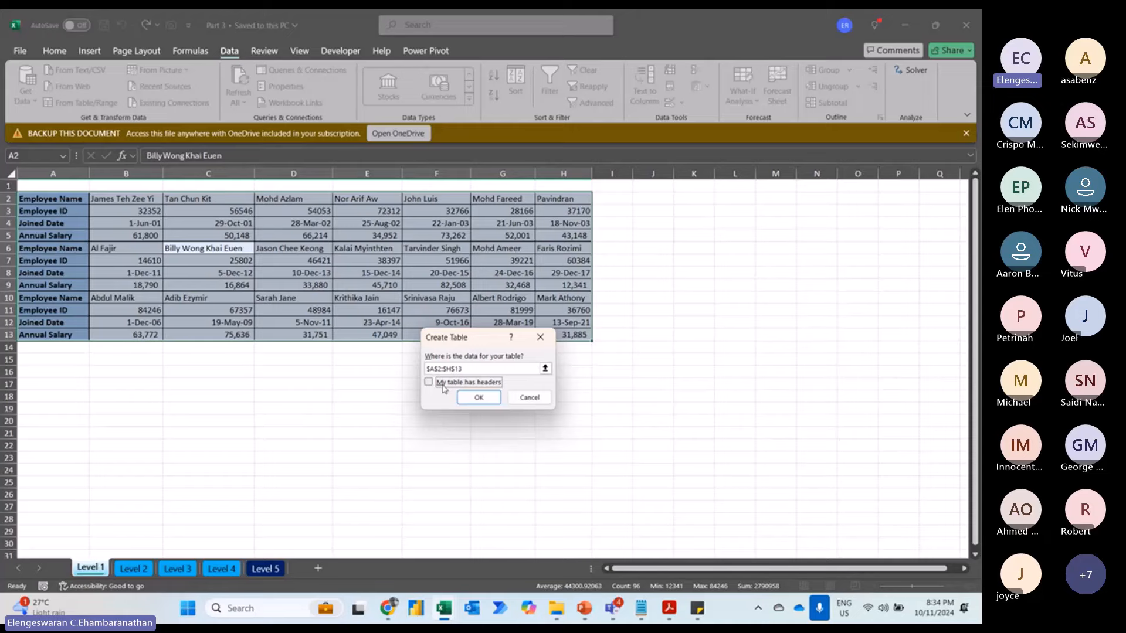
pyautogui.click(473, 397)
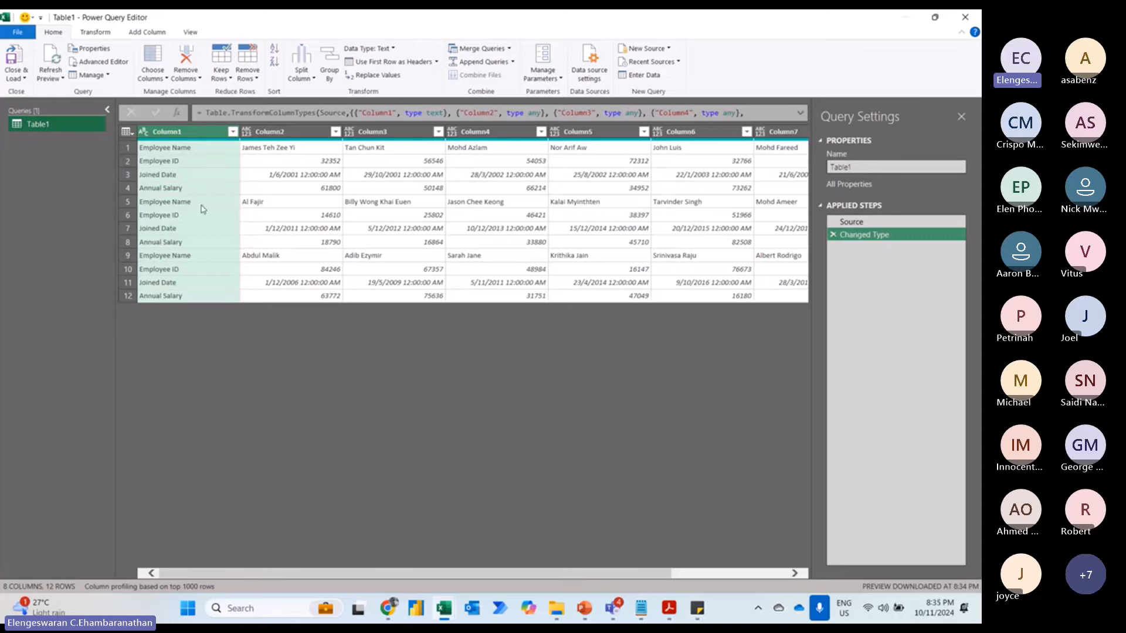
# - Transpose the employee table and add an index column starting at 0
pyautogui.click(83, 34)
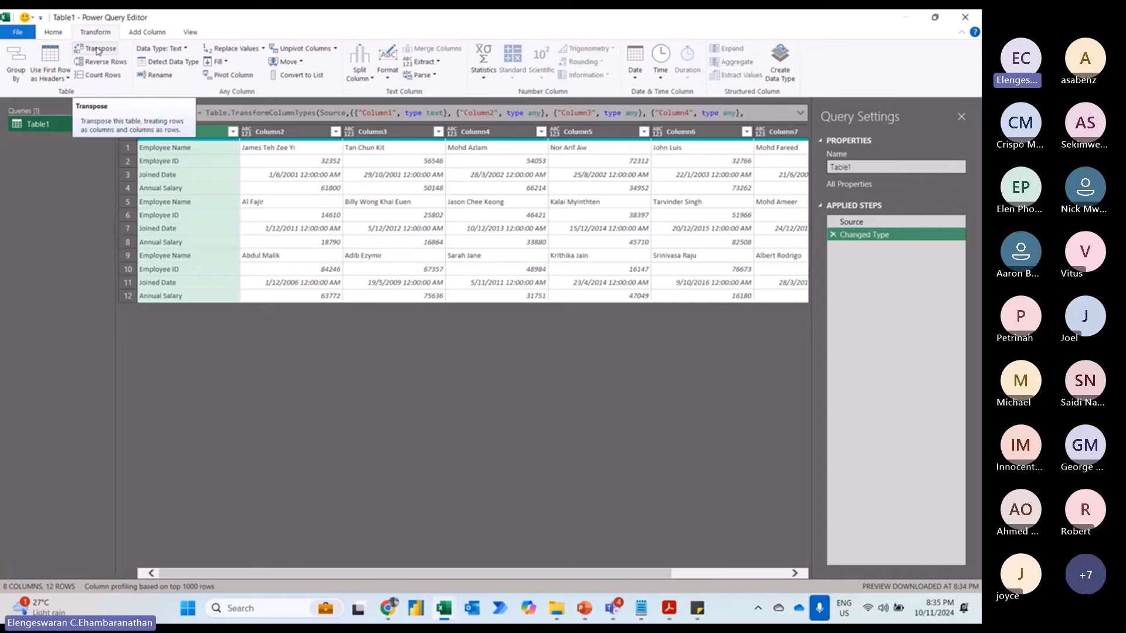
pyautogui.click(98, 49)
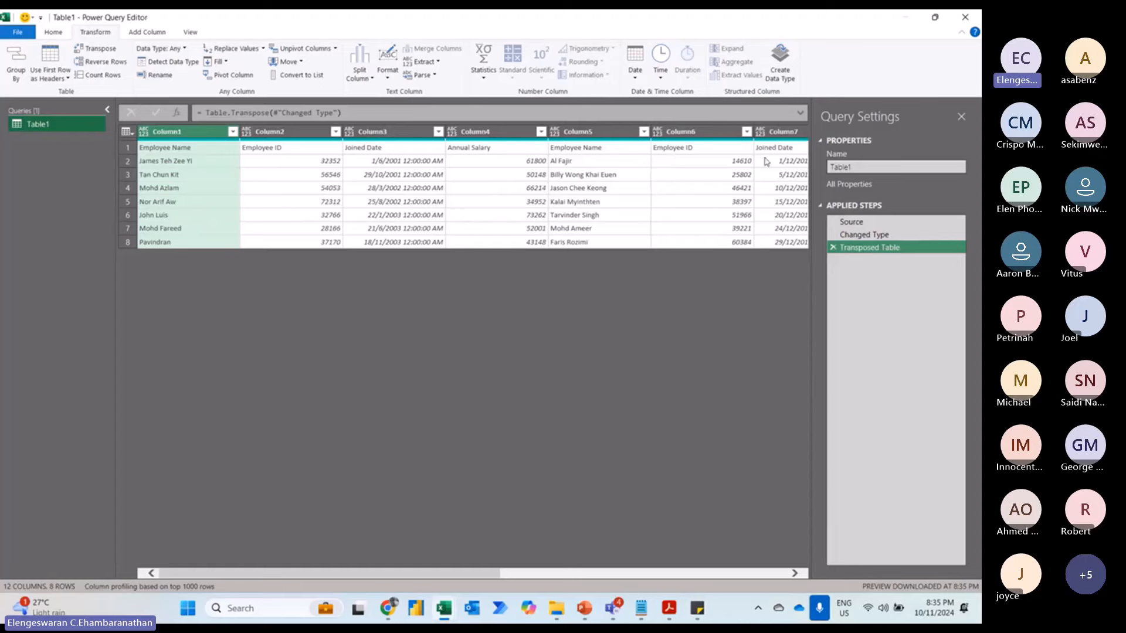
pyautogui.click(146, 34)
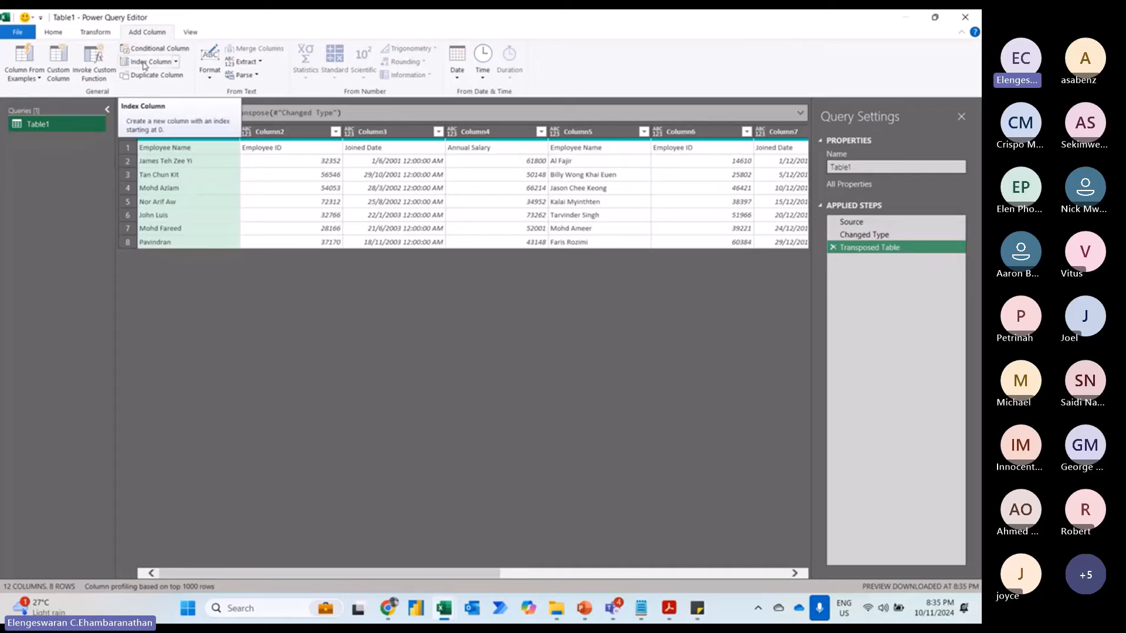
pyautogui.click(143, 62)
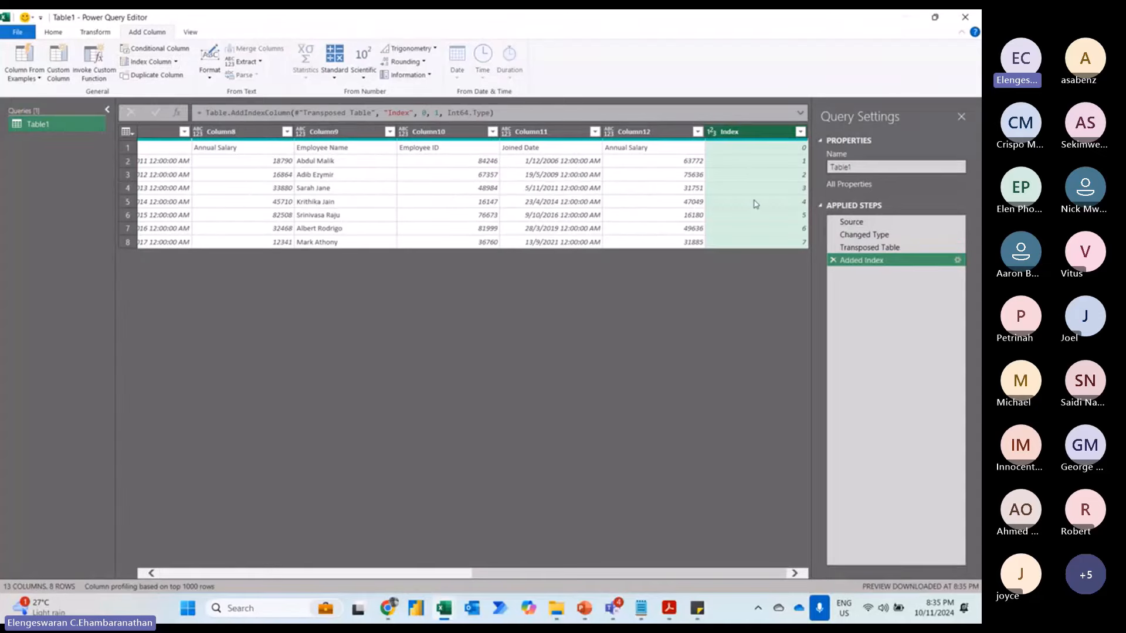
# - Unpivot all columns other than Index and inspect the first employee's name, ID, joined date and salary in the Value column
pyautogui.rightClick(756, 137)
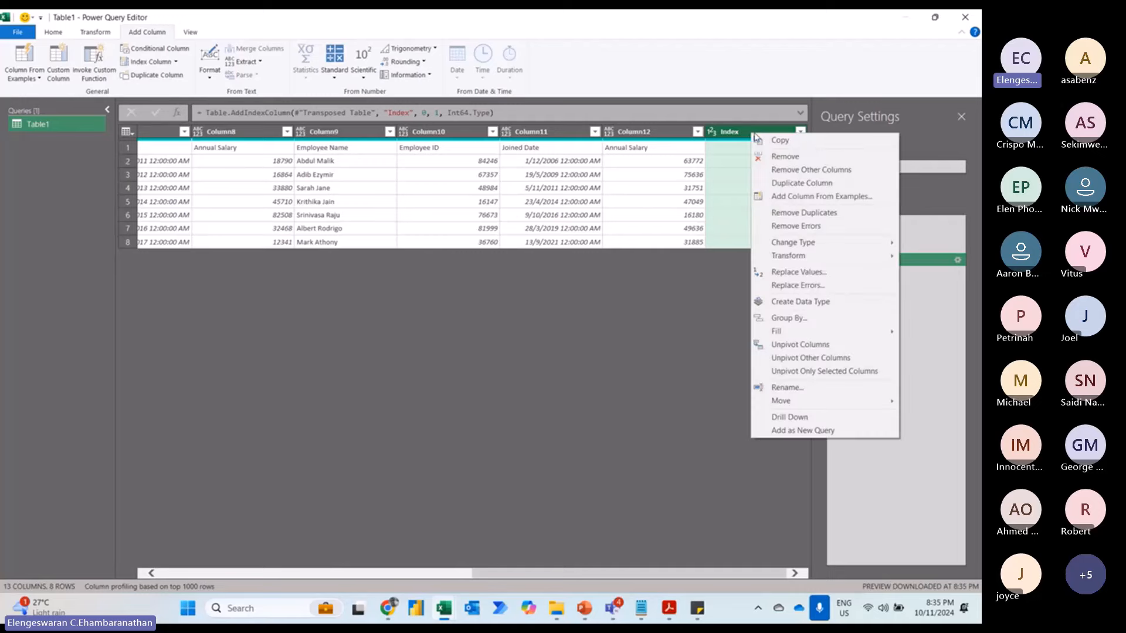
pyautogui.click(795, 359)
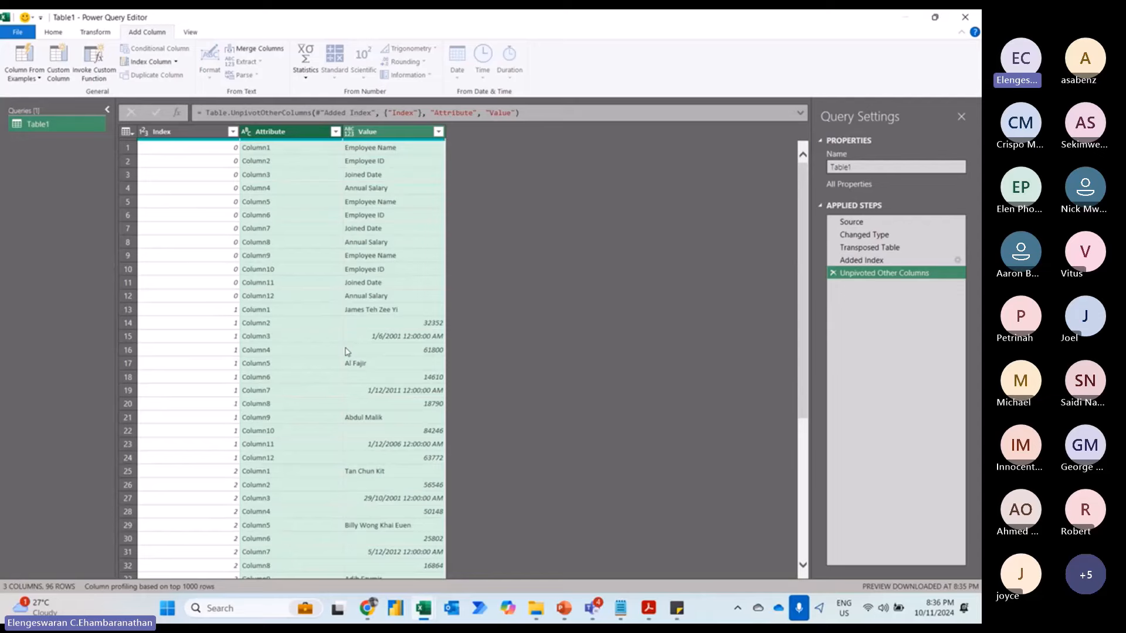
pyautogui.click(371, 309)
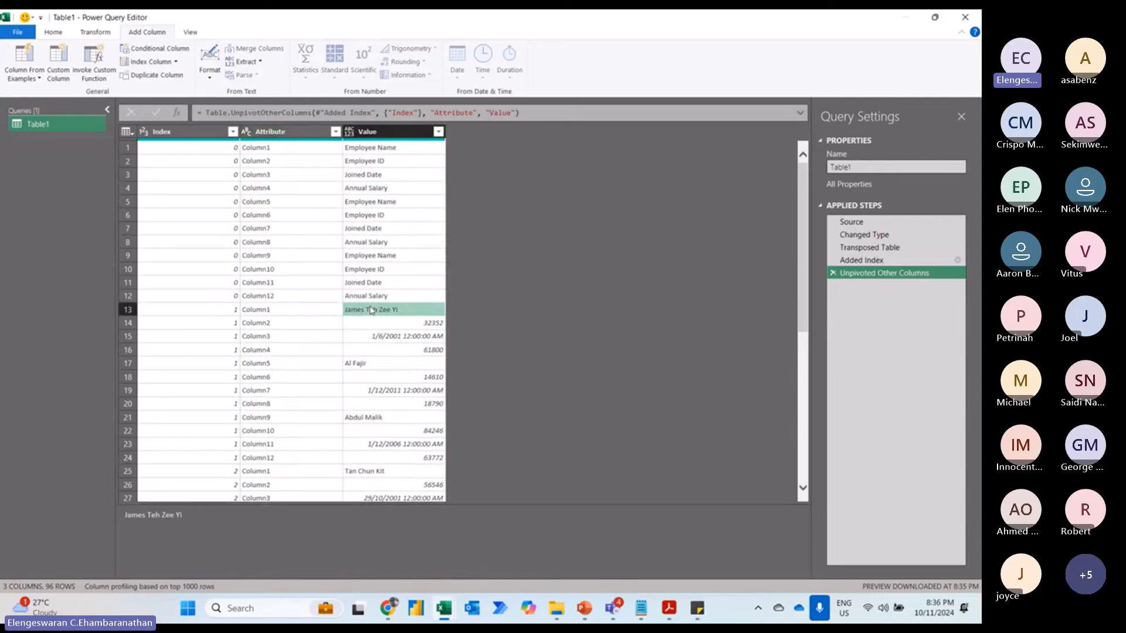
pyautogui.click(378, 324)
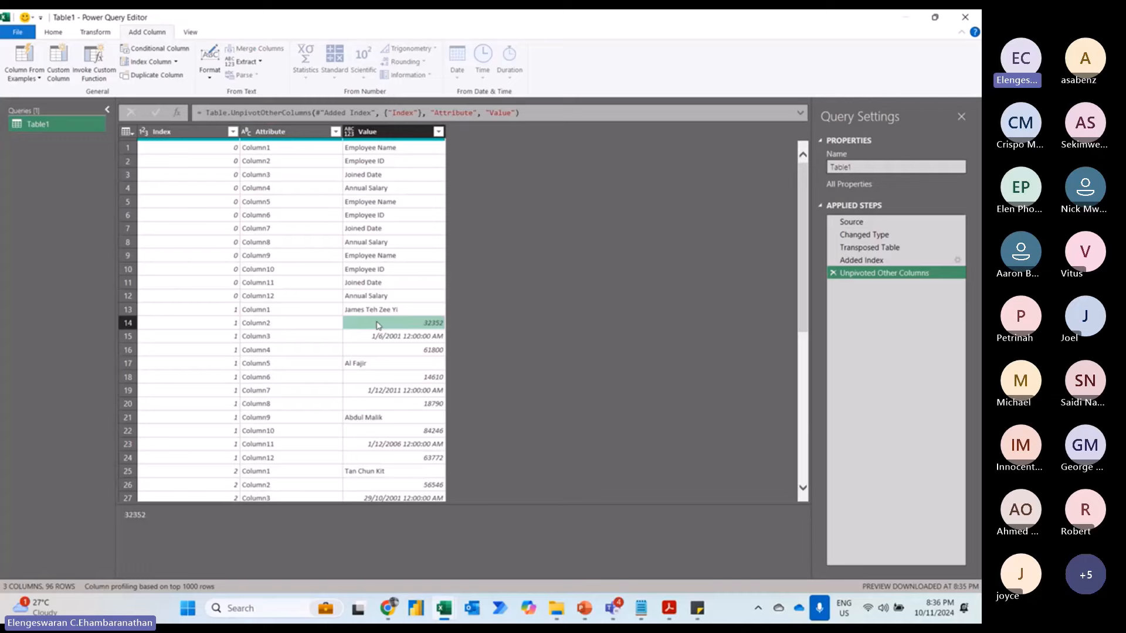
pyautogui.click(378, 336)
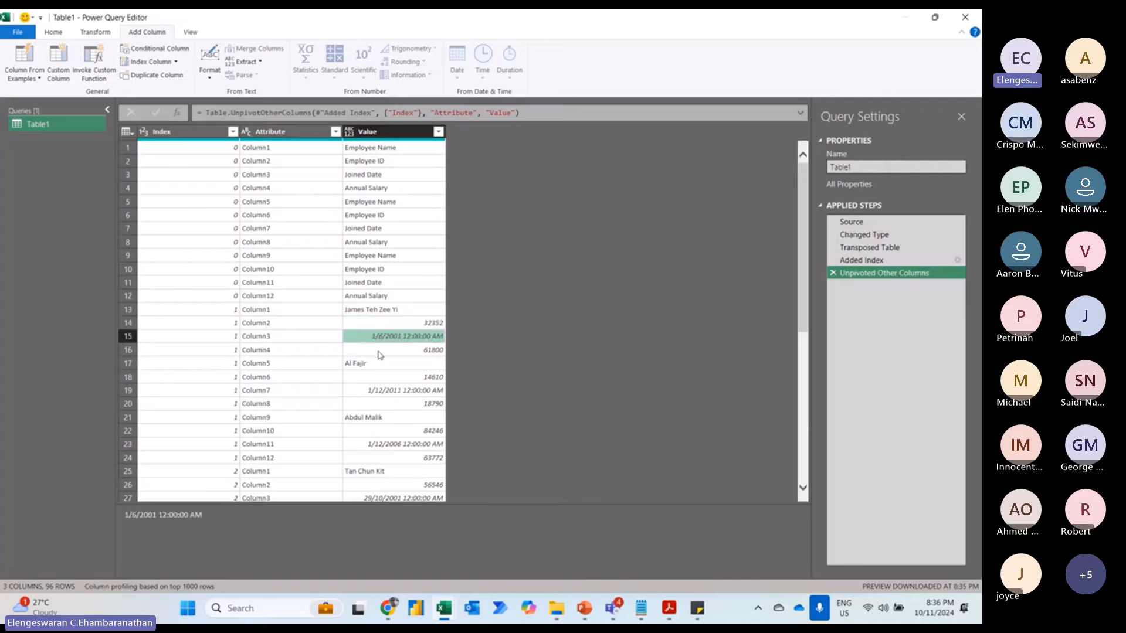
pyautogui.click(378, 352)
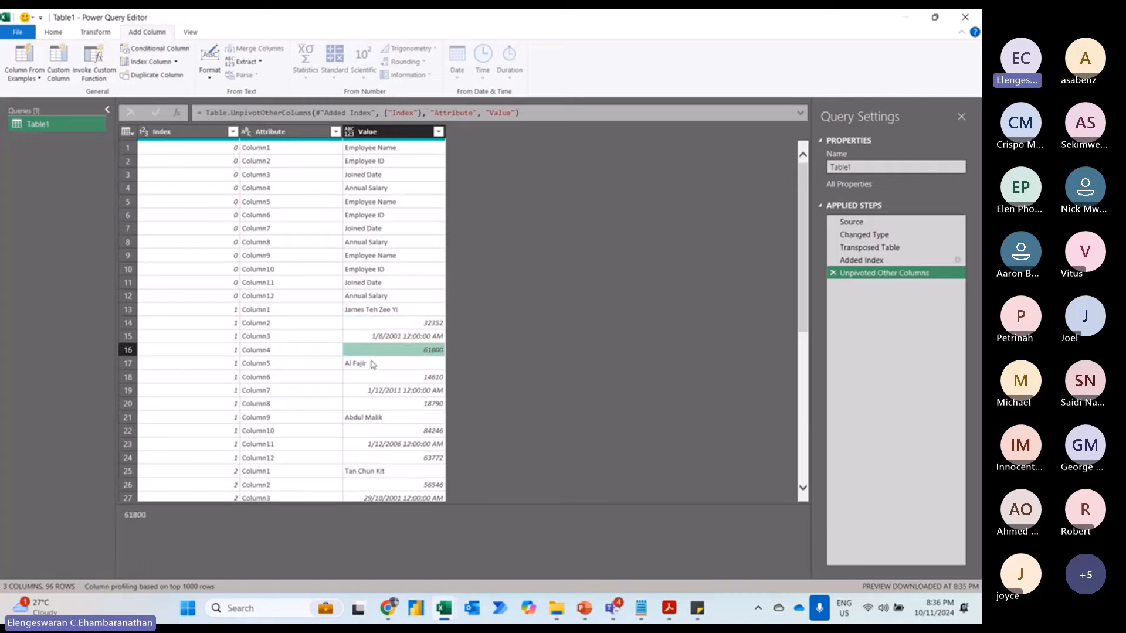
# - Remove the Index and Attribute columns, keeping only the Value column
pyautogui.click(195, 130)
pyautogui.hotkey('shift', 'Right')
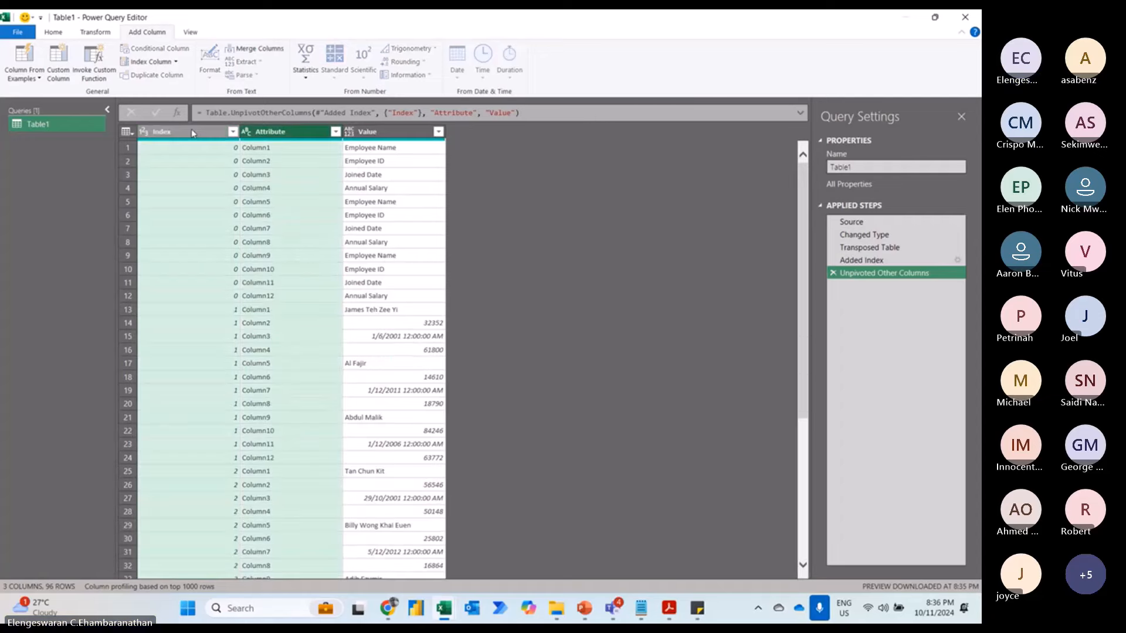
pyautogui.press('Delete')
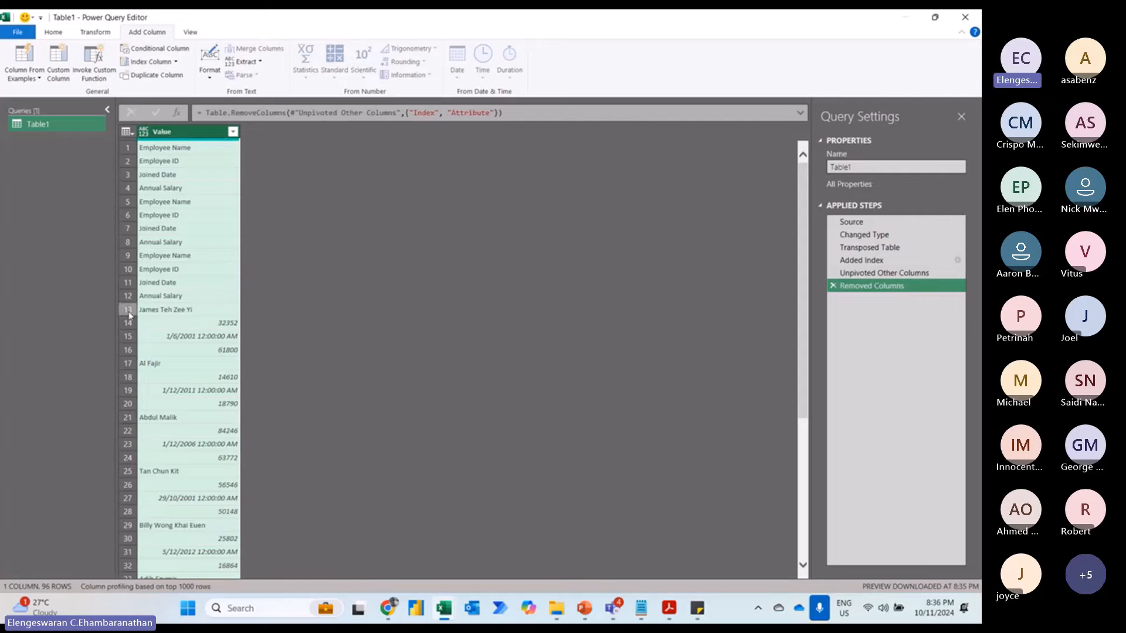
# - Remove the top 12 rows holding the repeated field labels from the Value column
pyautogui.click(127, 148)
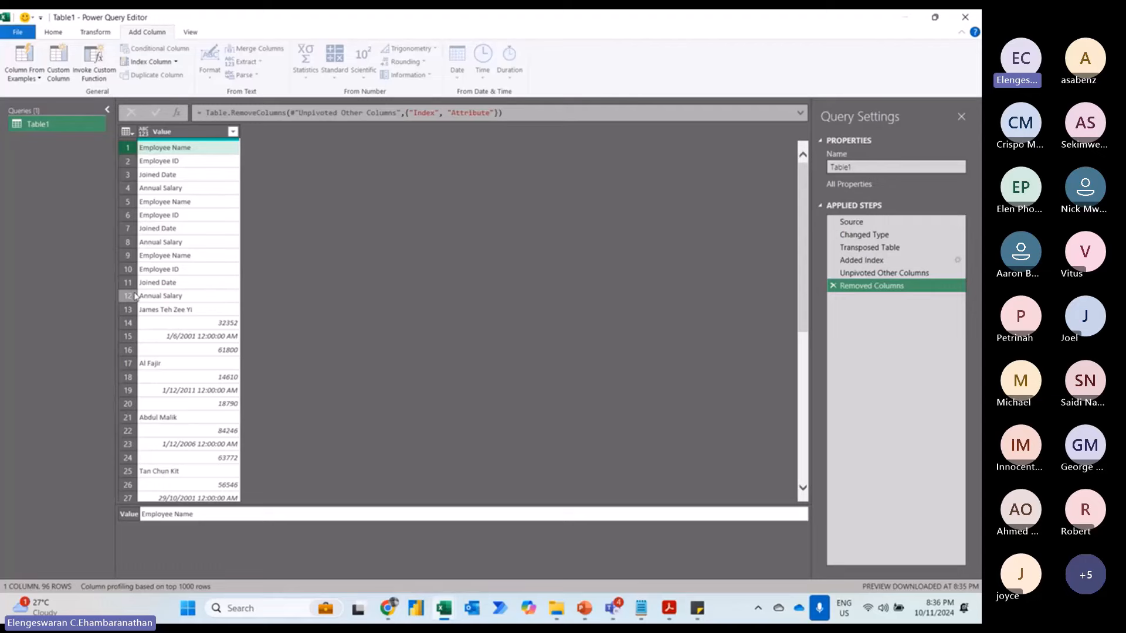
pyautogui.click(52, 34)
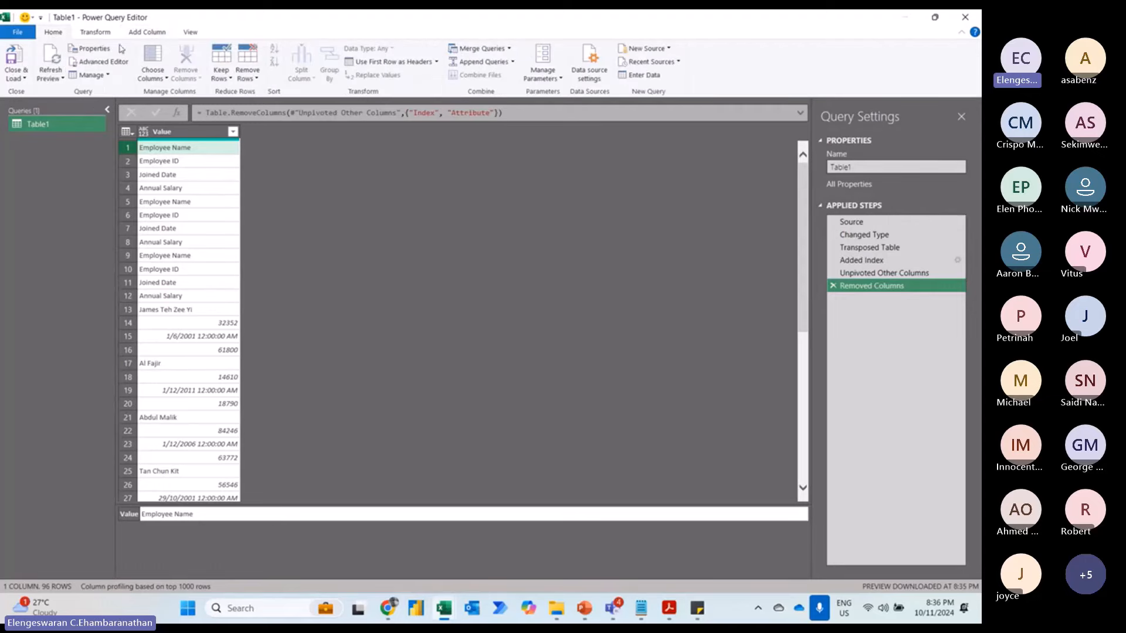
pyautogui.click(248, 71)
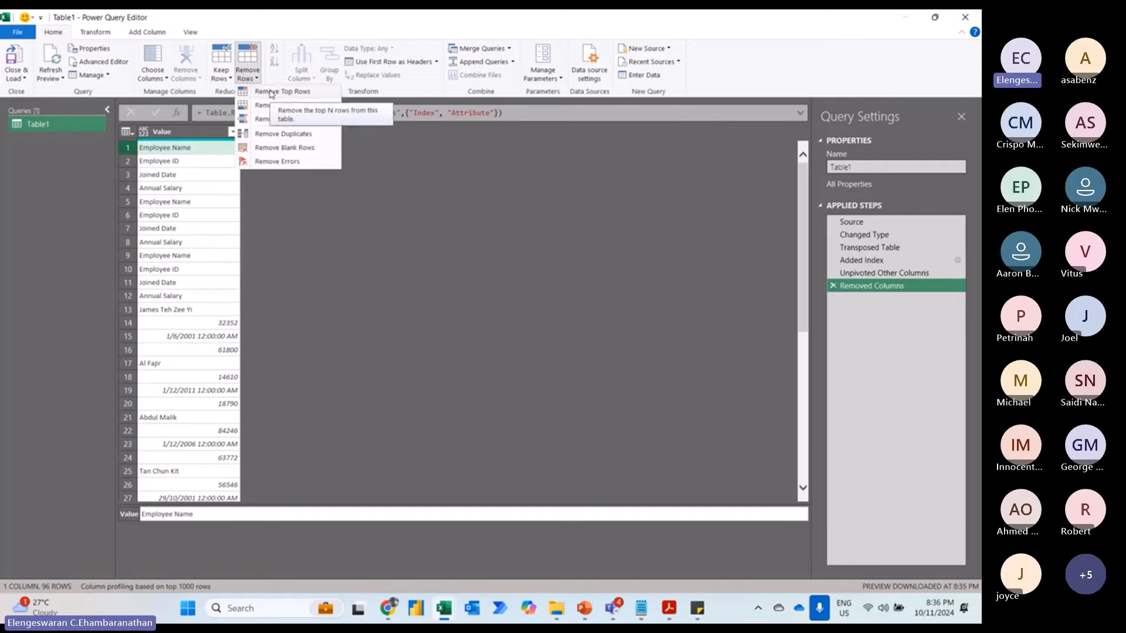
pyautogui.click(271, 92)
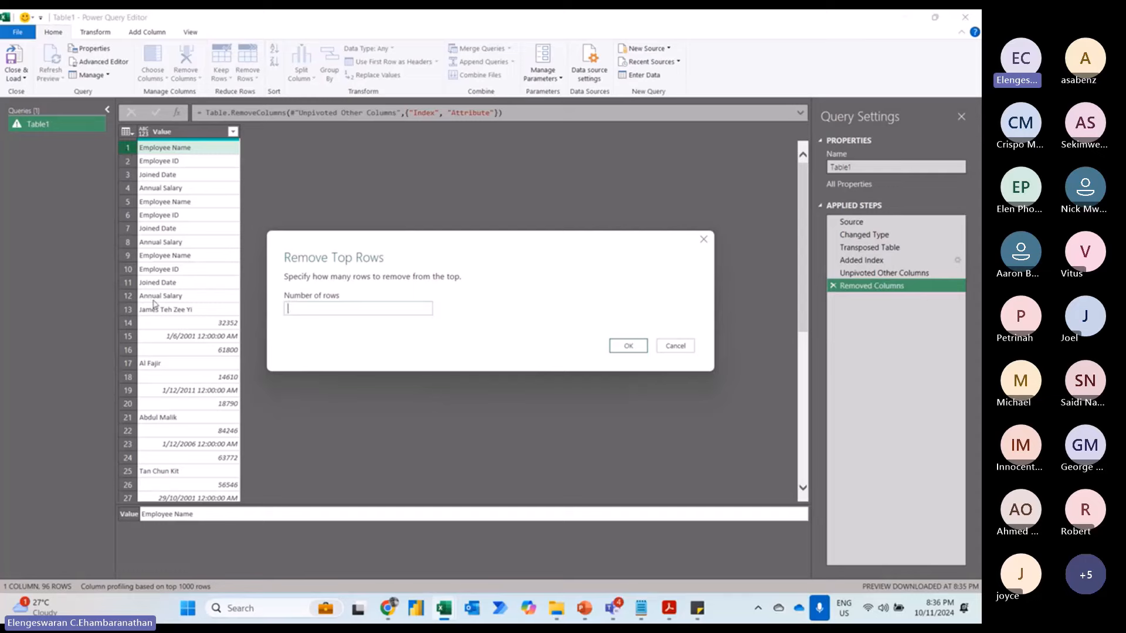
pyautogui.write('12')
pyautogui.click(629, 347)
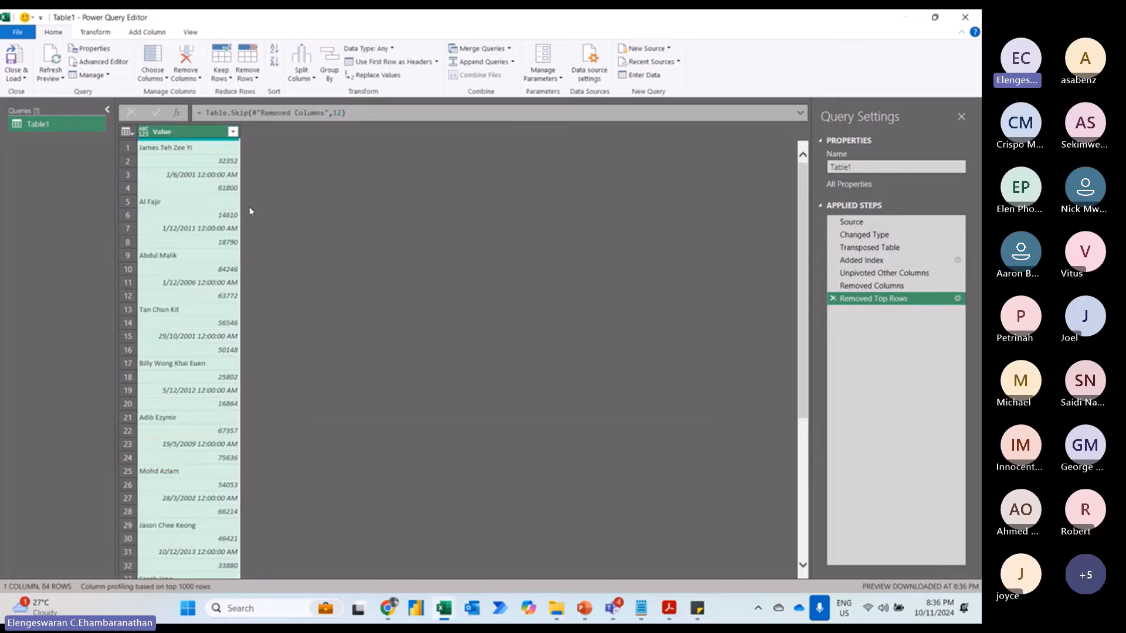
# - Examine the first two employees' records in the Value column to see how name, ID, joined date and salary repeat
pyautogui.click(186, 150)
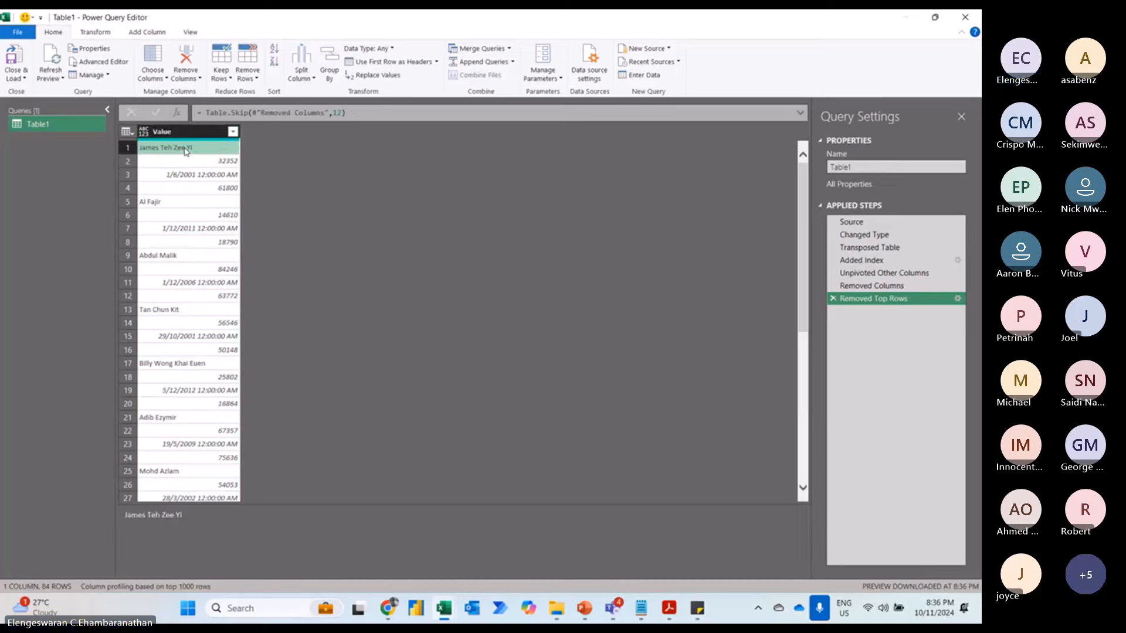
pyautogui.click(192, 167)
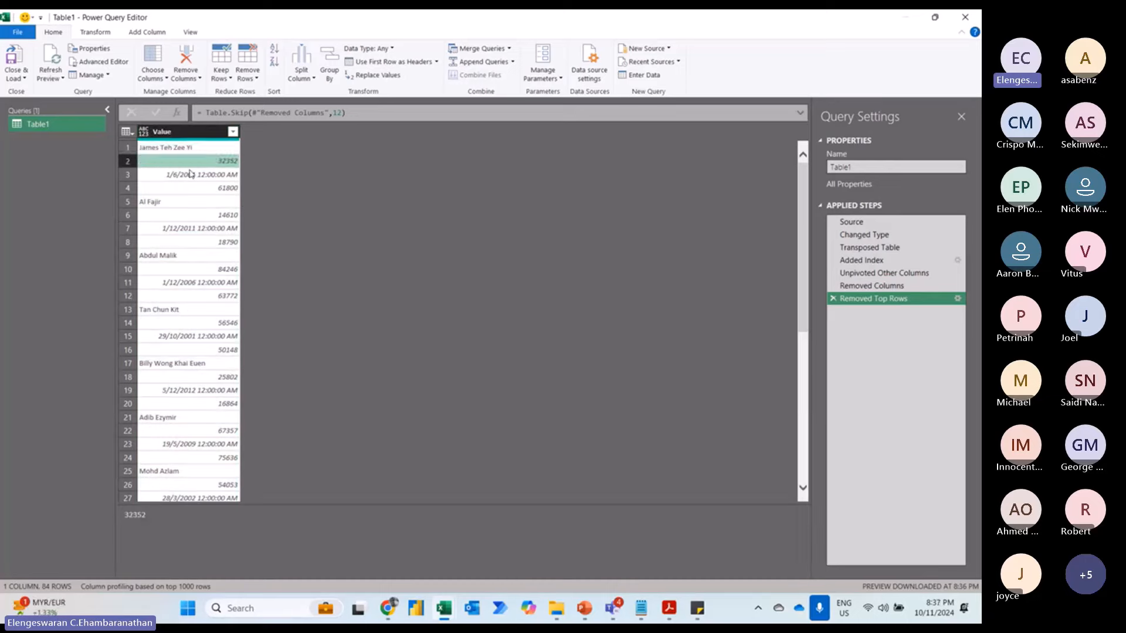
pyautogui.click(191, 176)
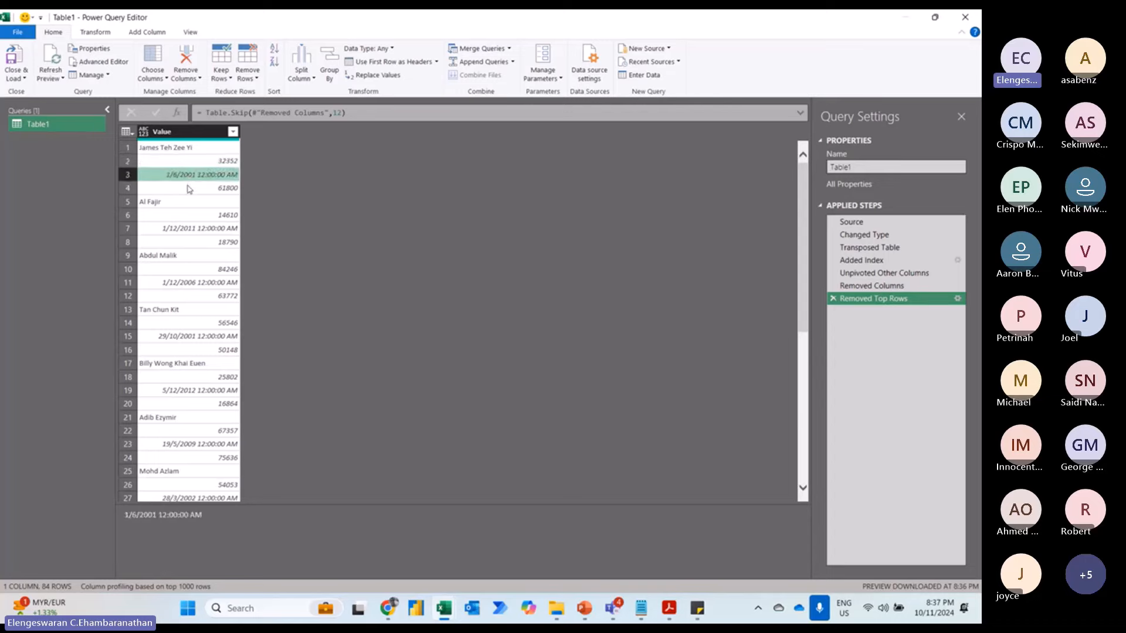
pyautogui.click(188, 187)
pyautogui.click(181, 203)
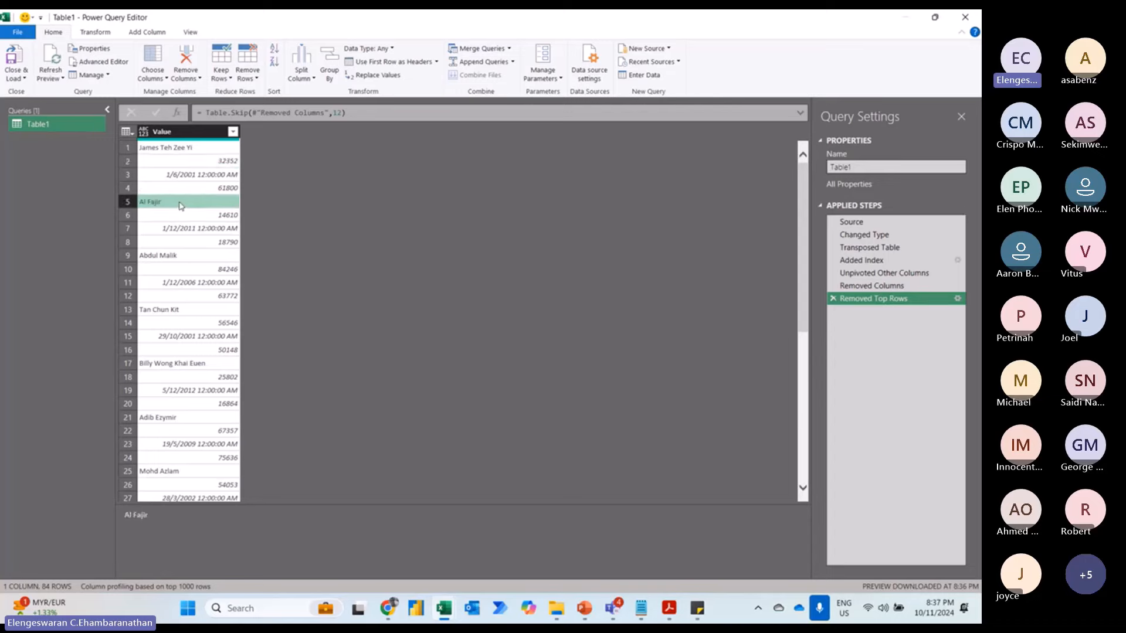
pyautogui.click(186, 216)
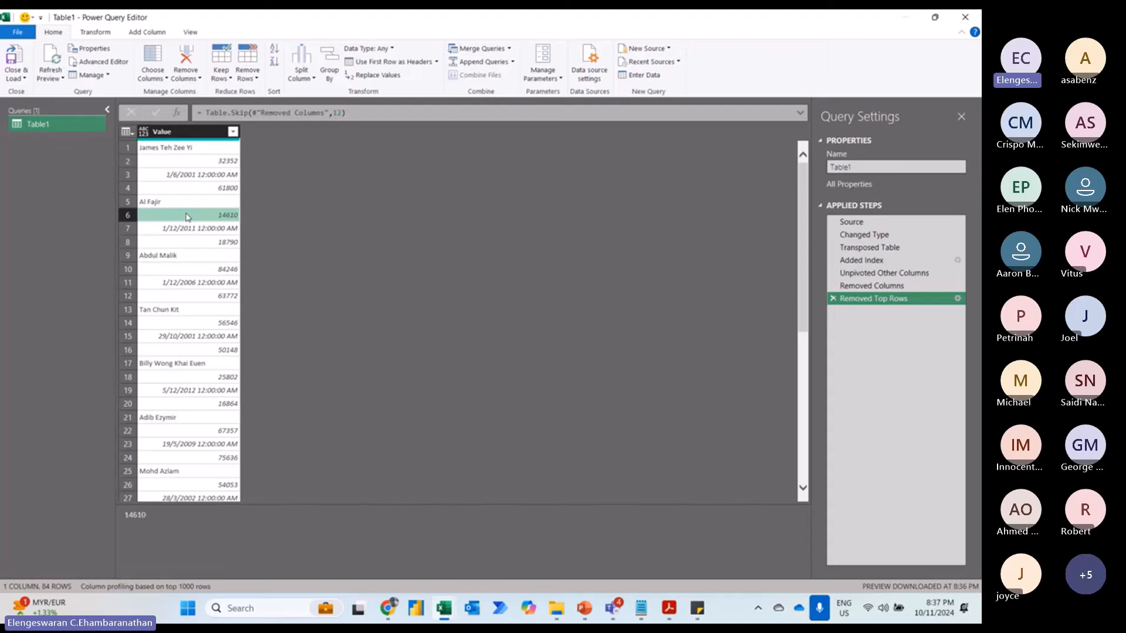
pyautogui.click(185, 230)
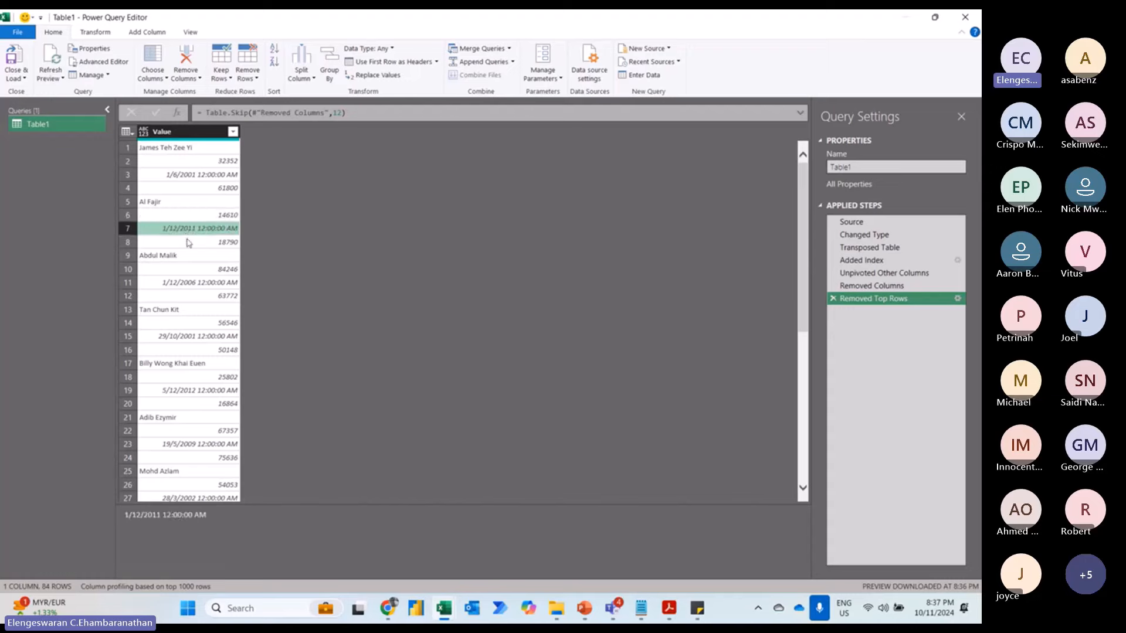
pyautogui.click(189, 242)
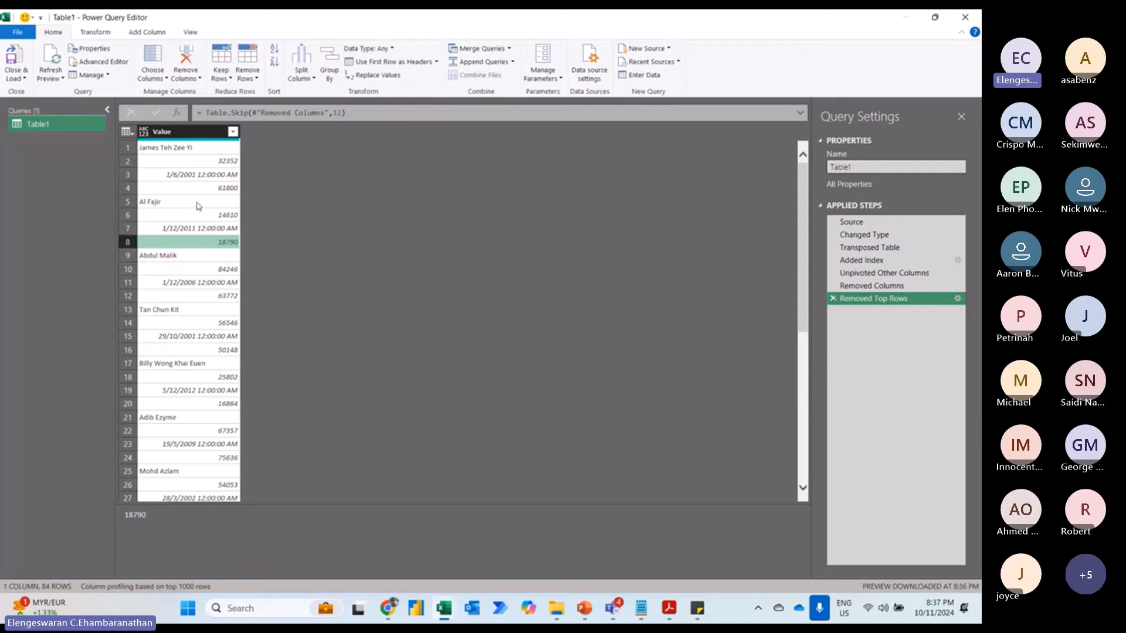
pyautogui.click(173, 149)
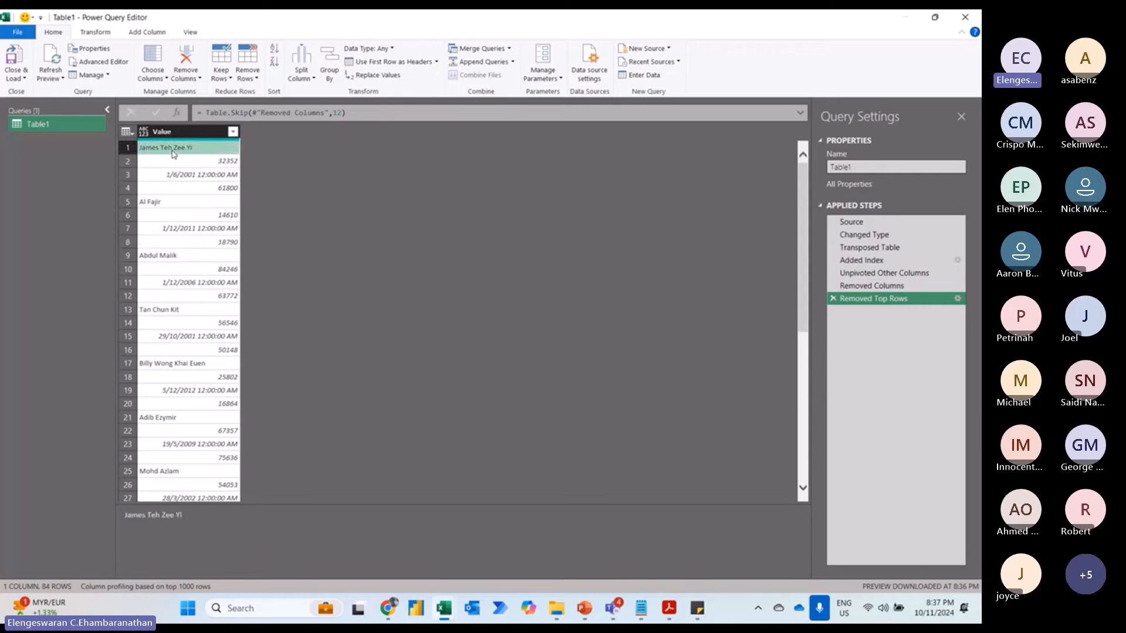
pyautogui.click(185, 164)
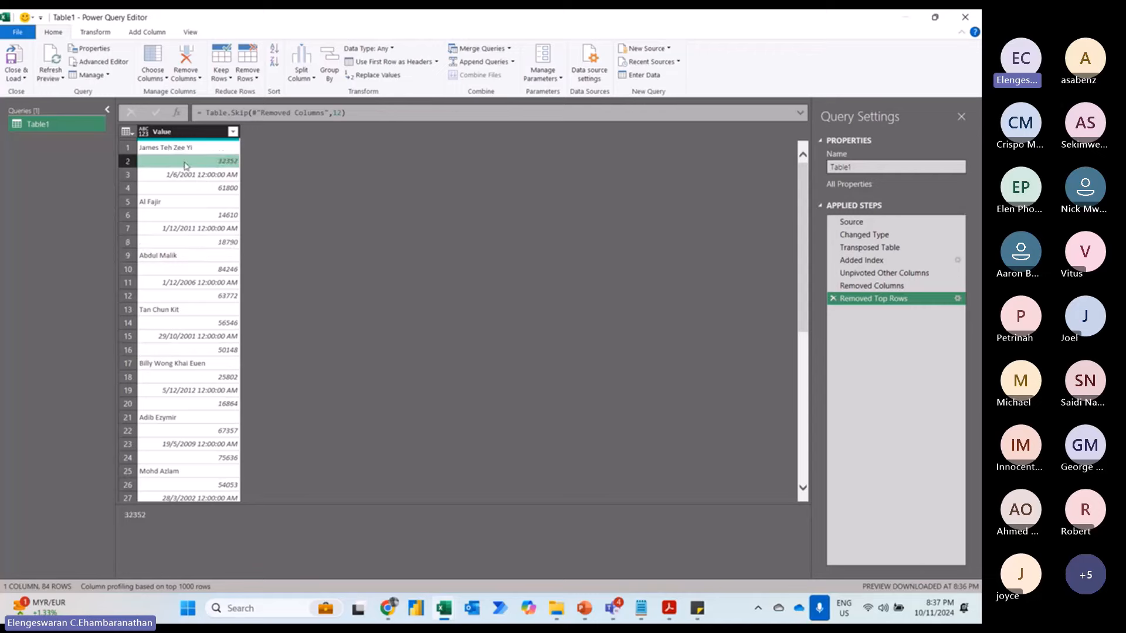
pyautogui.click(182, 176)
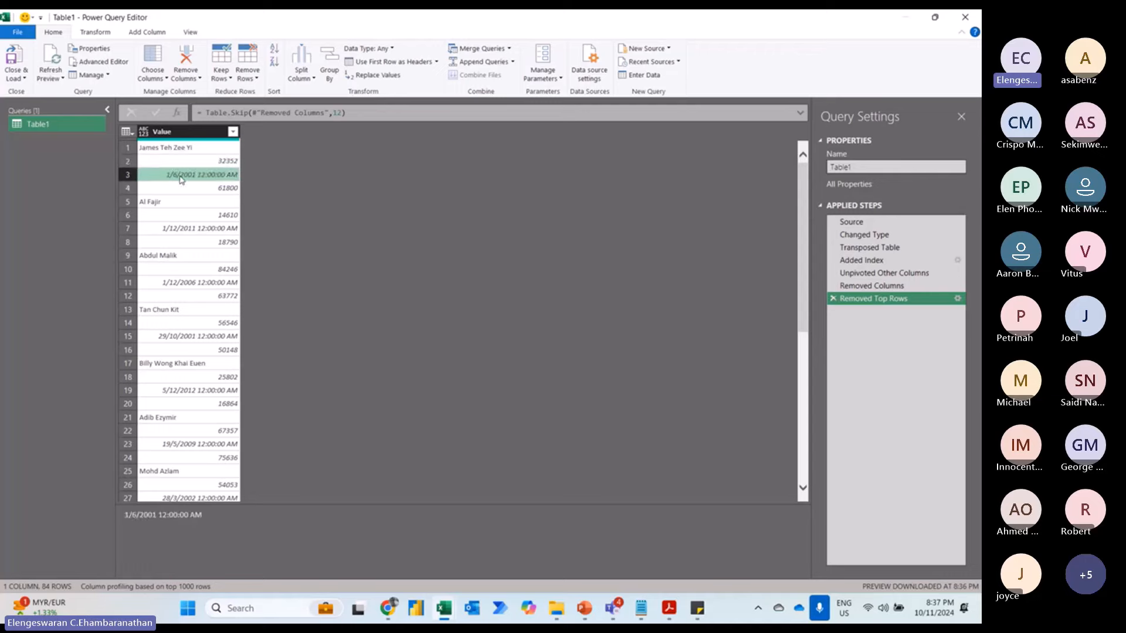
pyautogui.click(190, 192)
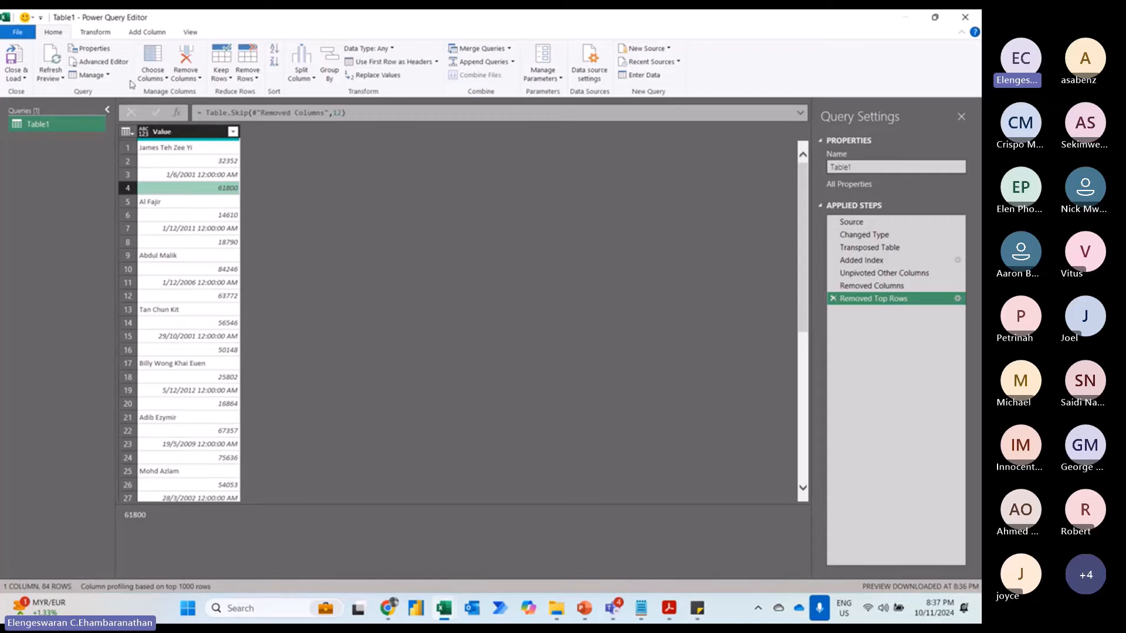
# - Add a new index column starting at 0 beside the Value column
pyautogui.click(139, 36)
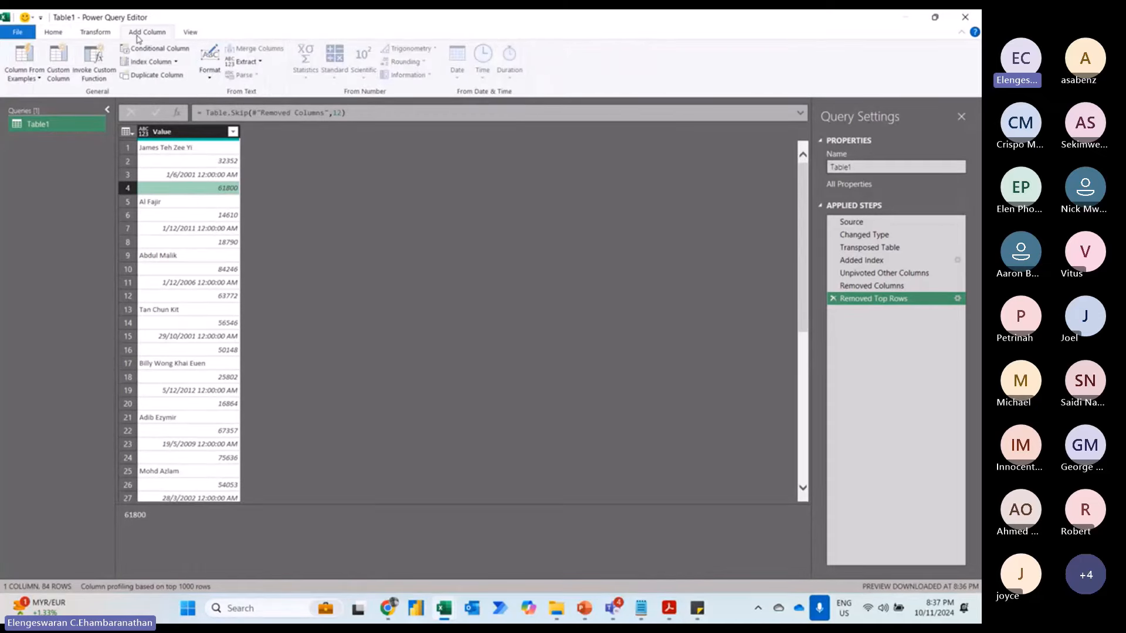
pyautogui.click(175, 133)
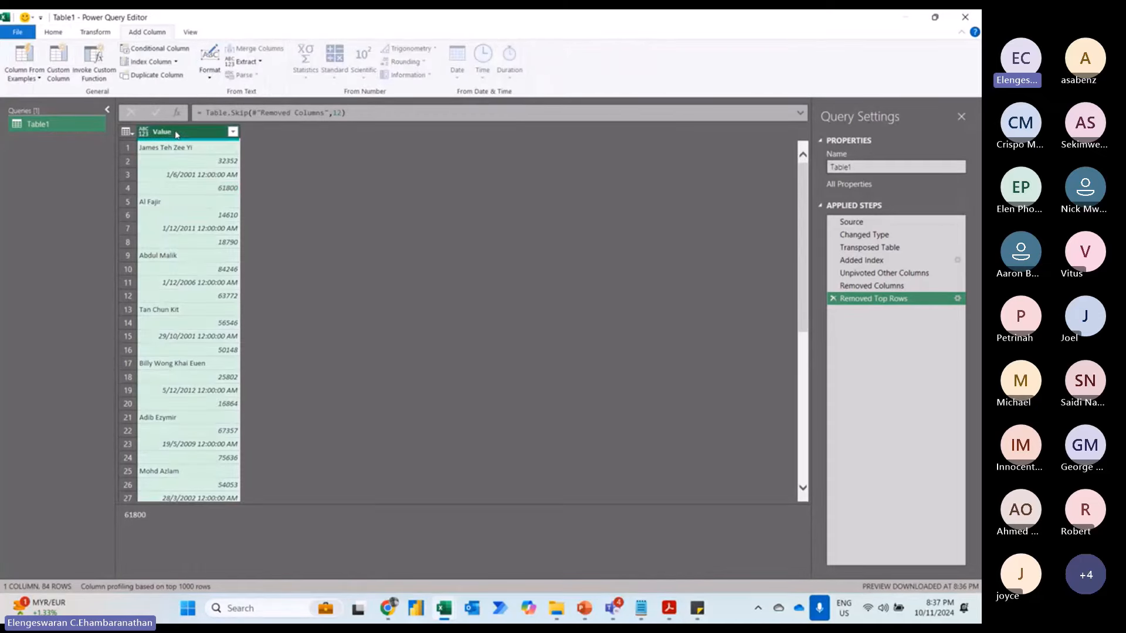
pyautogui.click(158, 65)
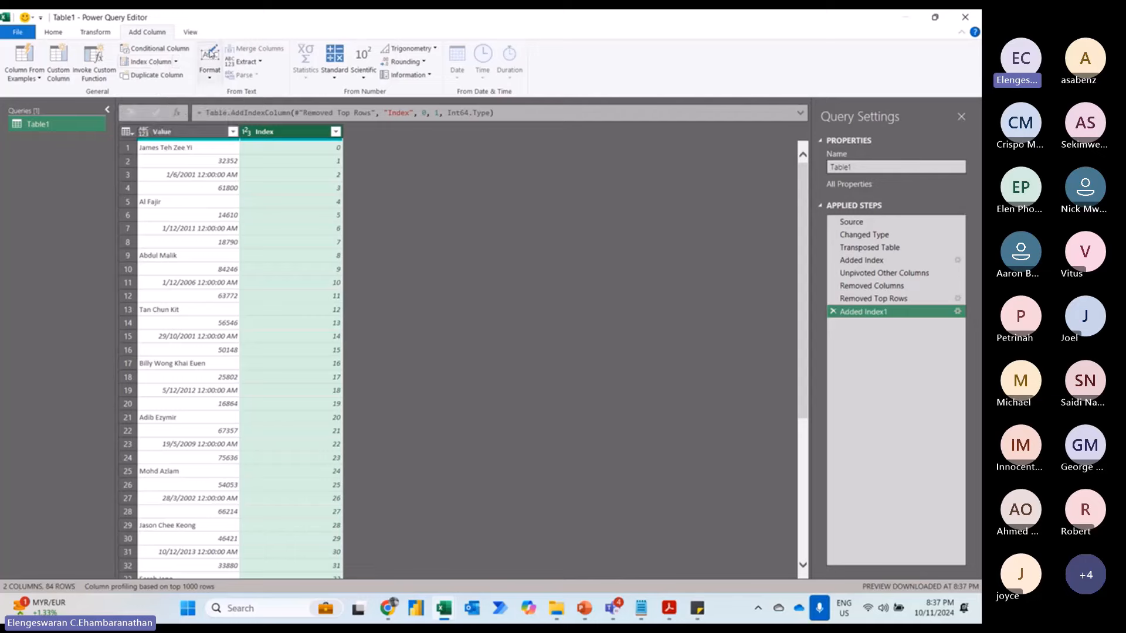
# - Add an integer-division column that divides the Index values by 4
pyautogui.click(328, 79)
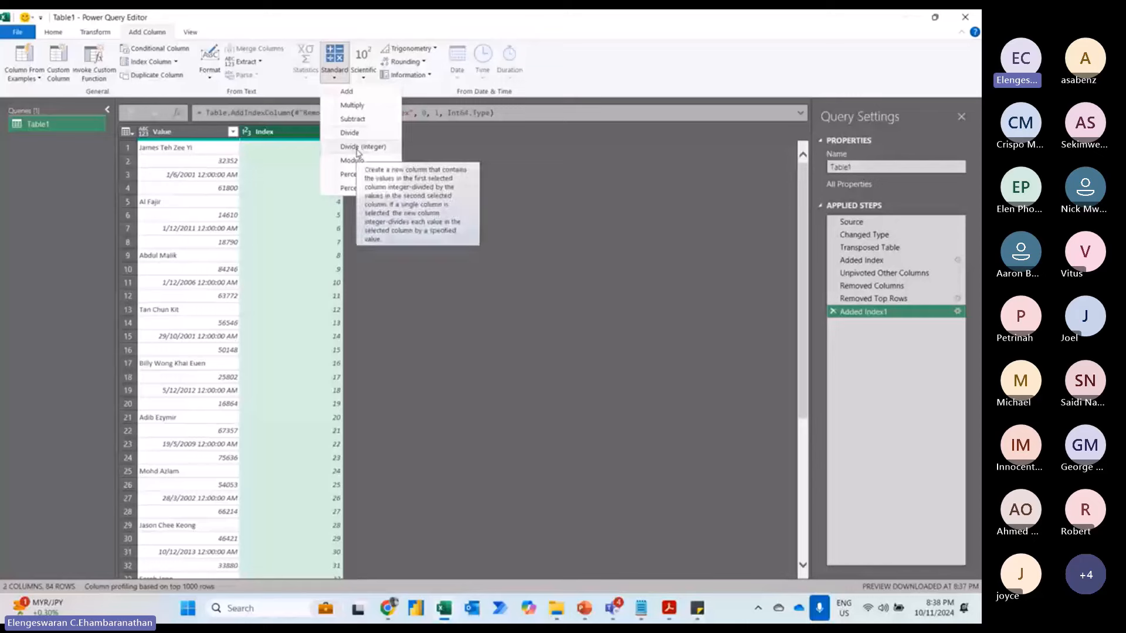
pyautogui.click(368, 152)
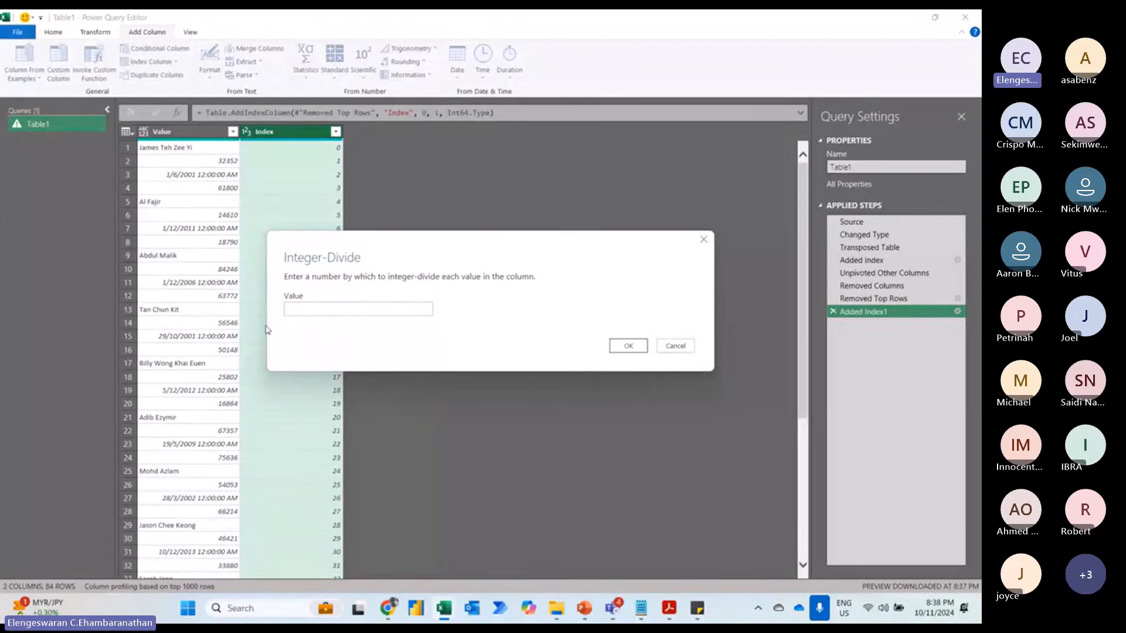
pyautogui.write('4')
pyautogui.click(627, 345)
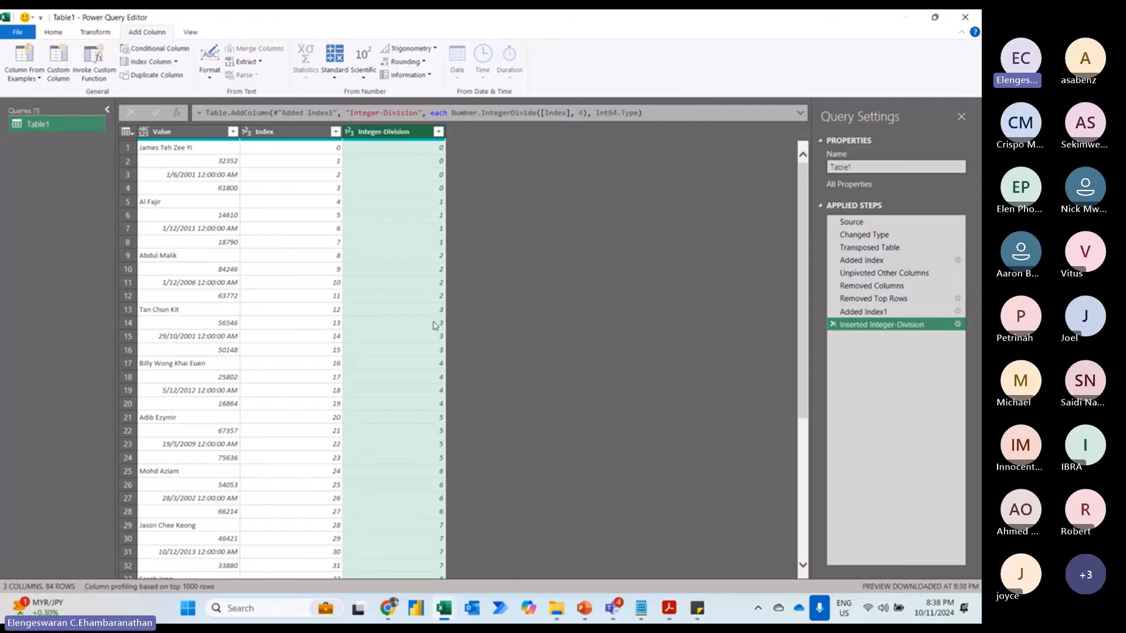
# - Transform the Index column in place into its modulo by 4
pyautogui.click(287, 132)
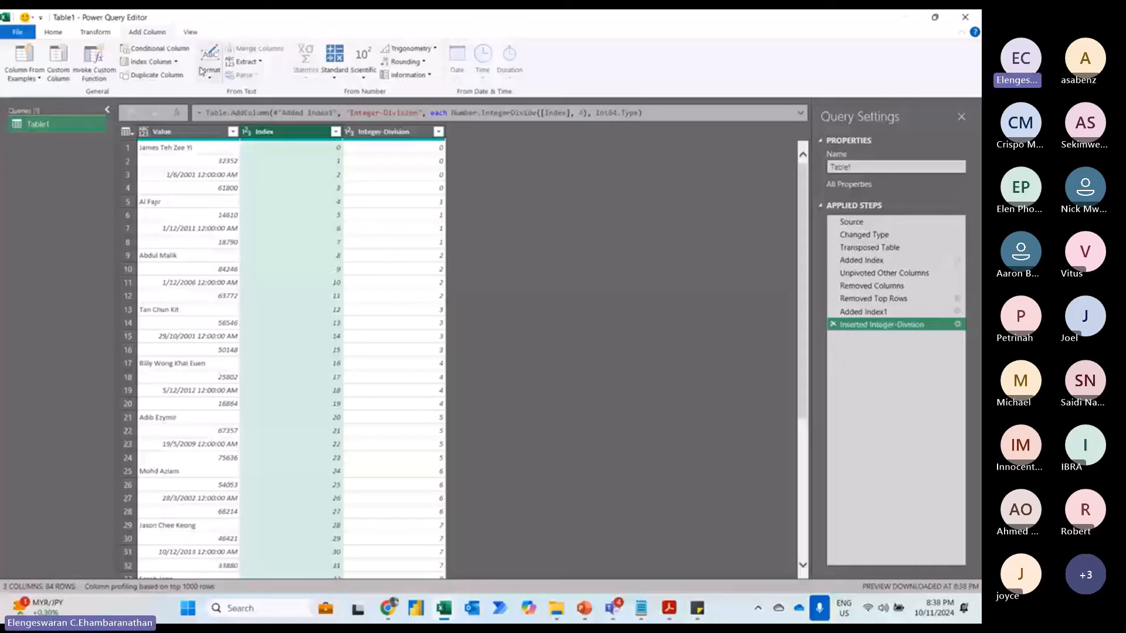
pyautogui.click(96, 33)
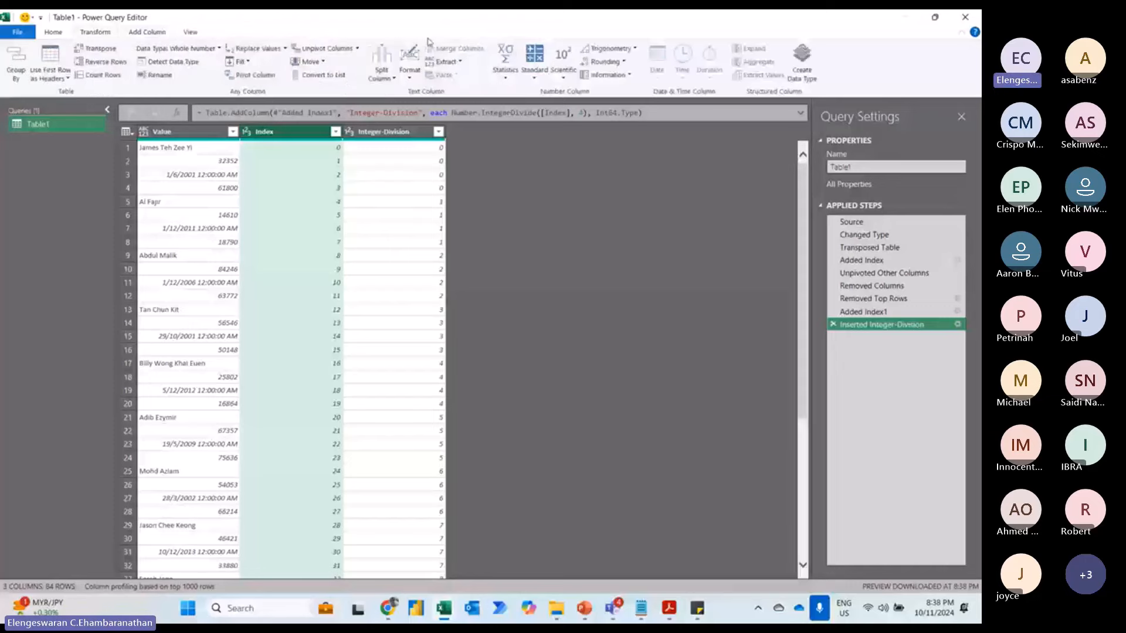
pyautogui.click(534, 77)
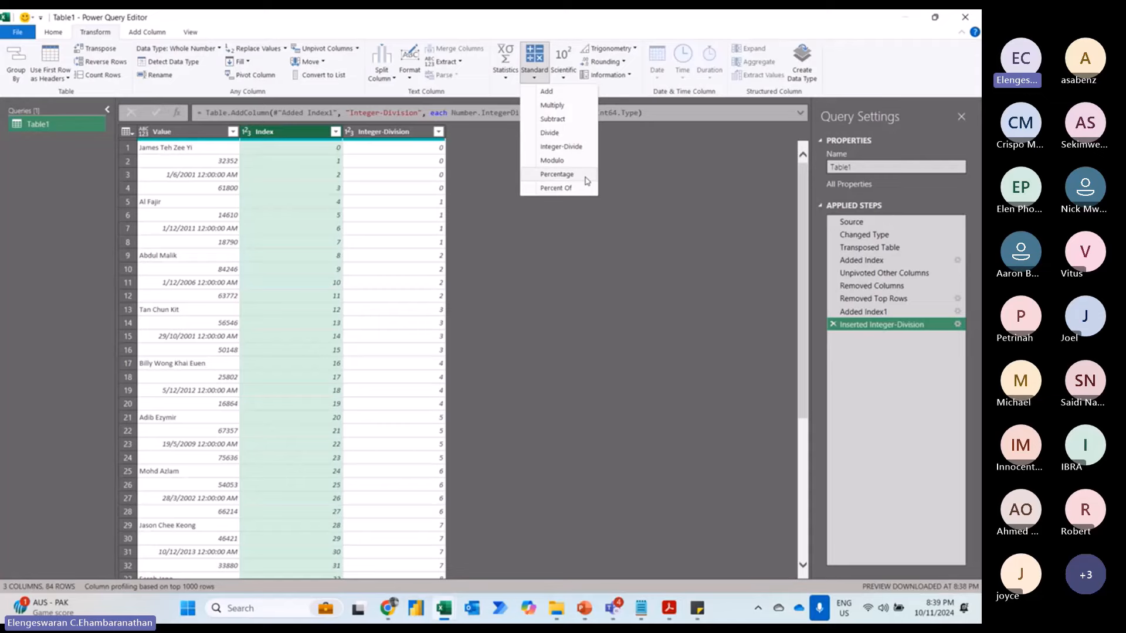
pyautogui.click(572, 159)
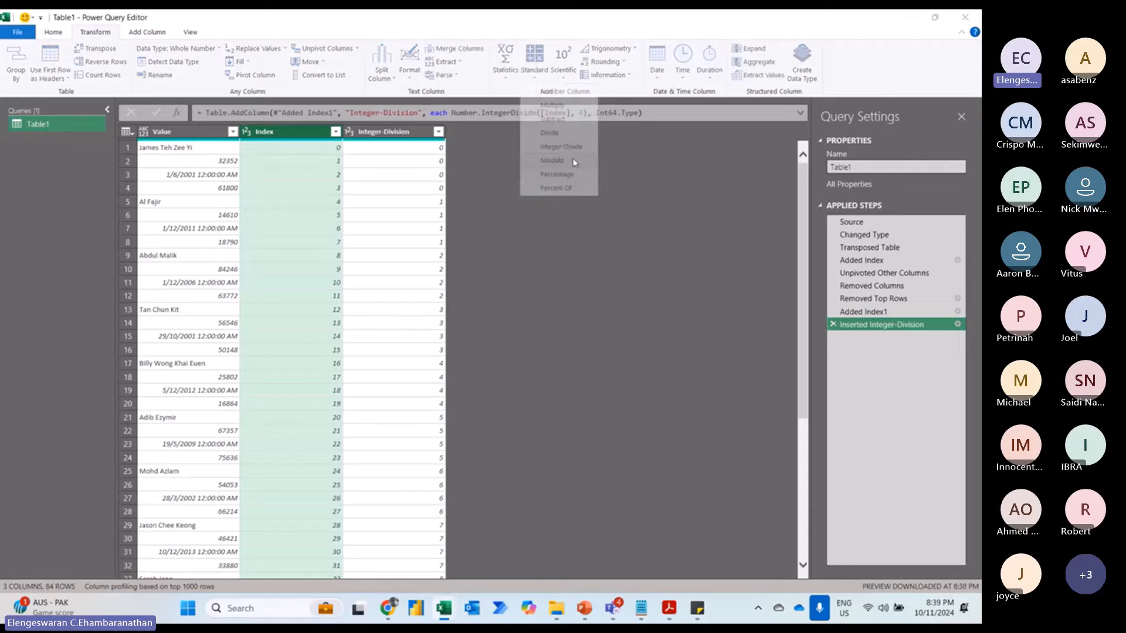
pyautogui.write('4')
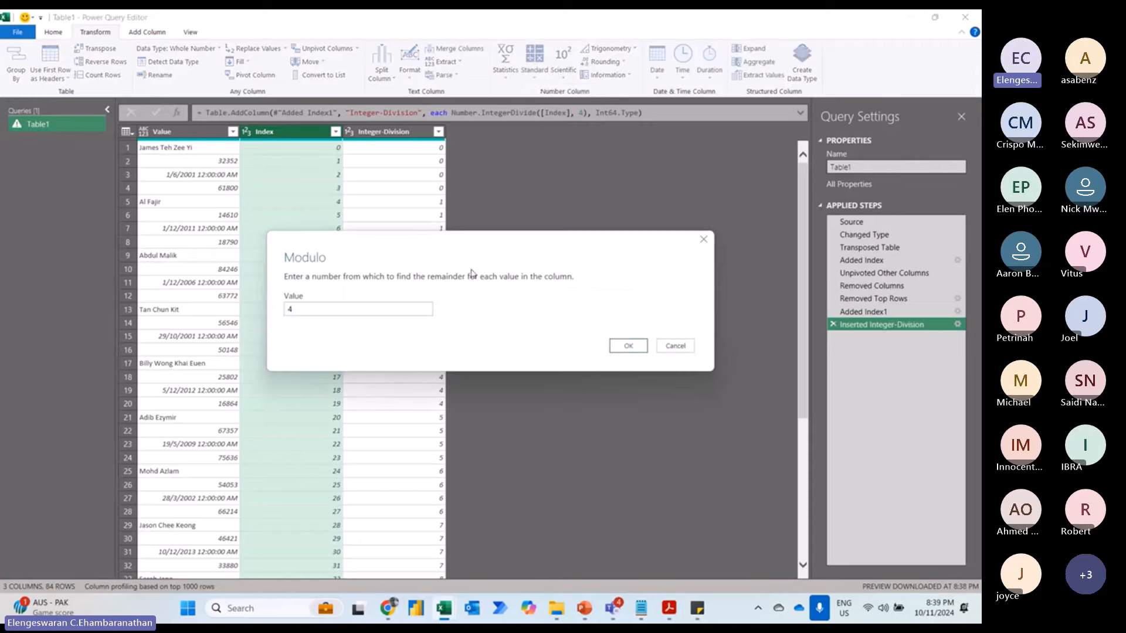
pyautogui.click(628, 346)
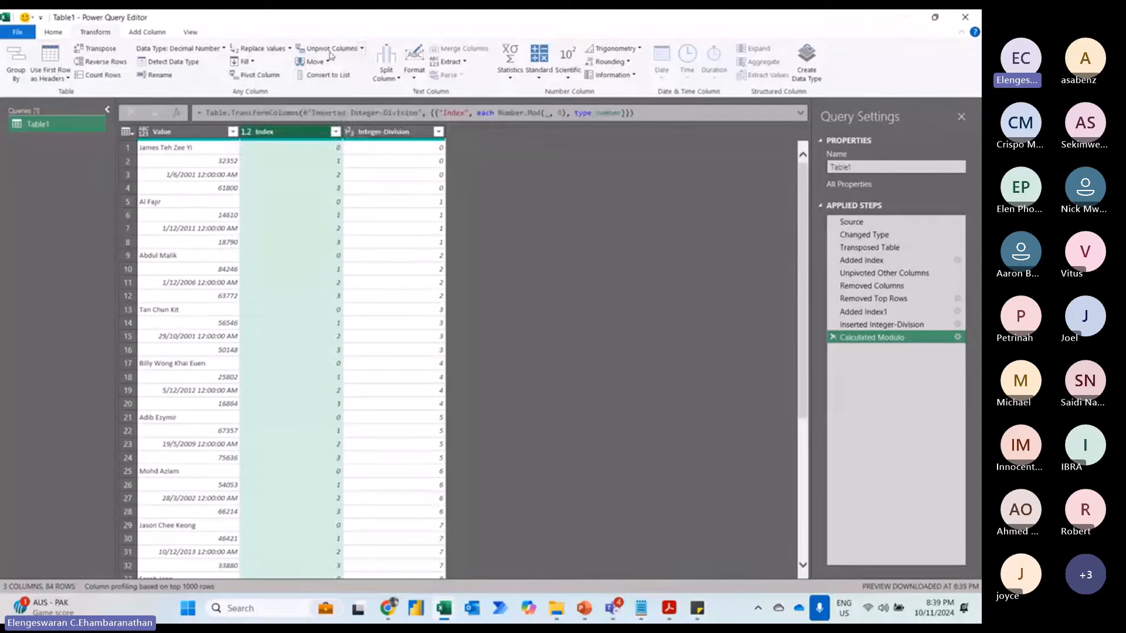
# - Pivot the Index column using Value as the values column, with the aggregate function set to Don't Aggregate
pyautogui.click(258, 76)
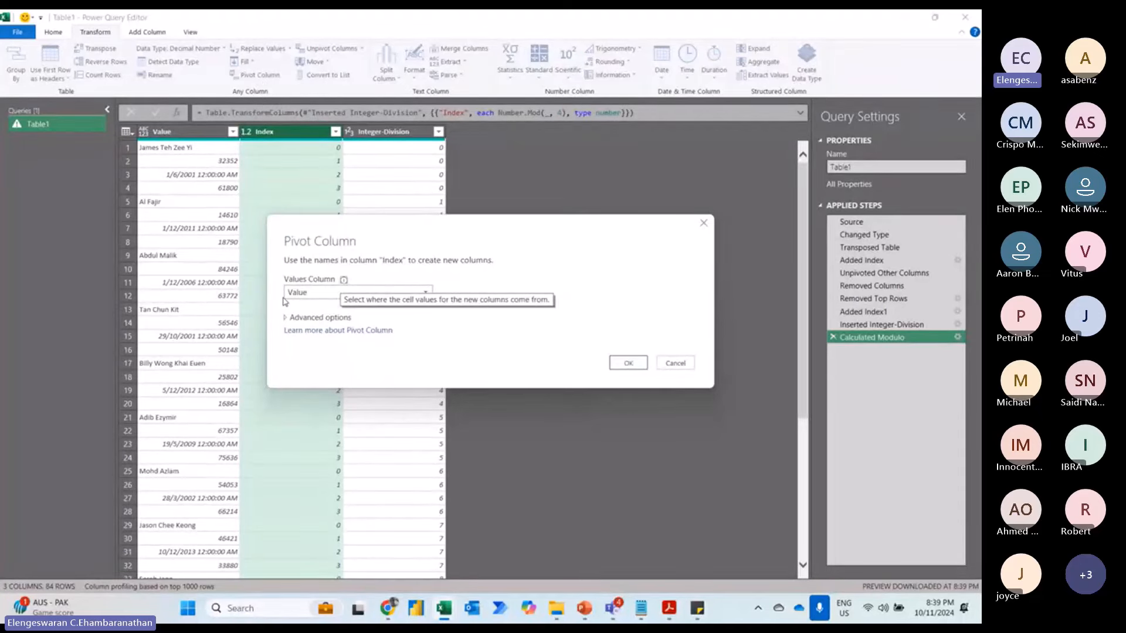
pyautogui.click(297, 318)
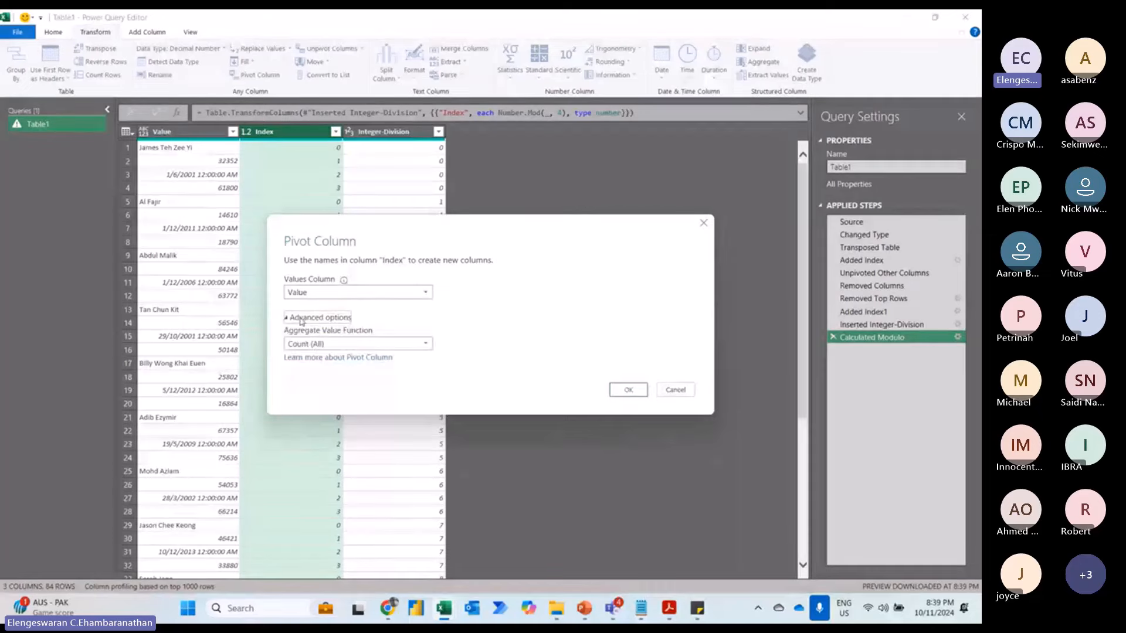
pyautogui.click(338, 344)
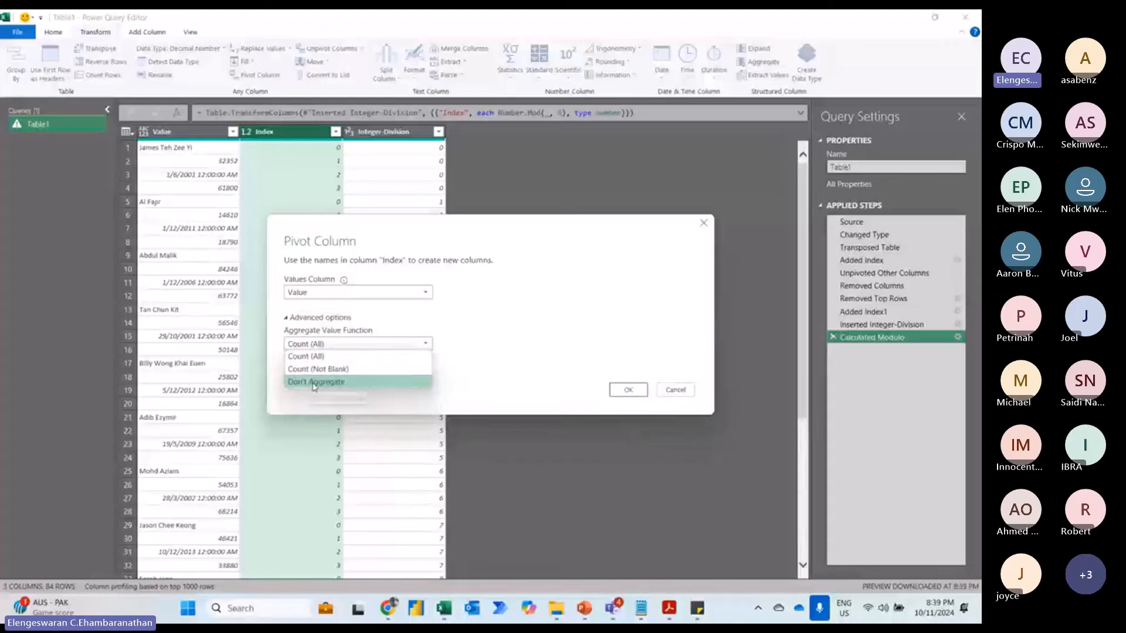
pyautogui.click(373, 383)
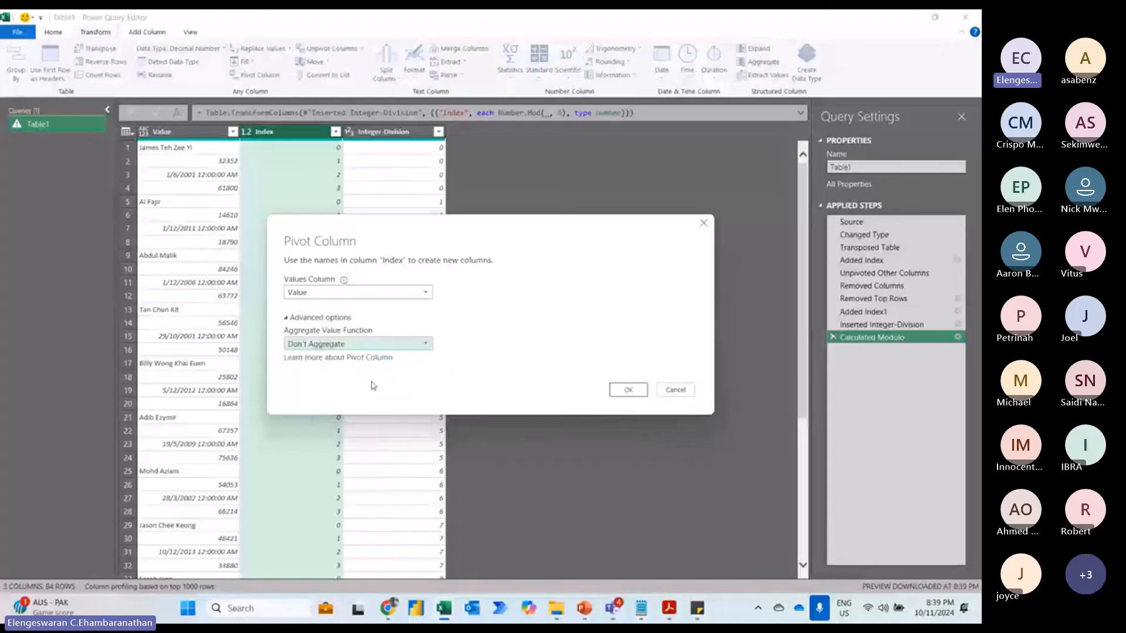
pyautogui.click(623, 391)
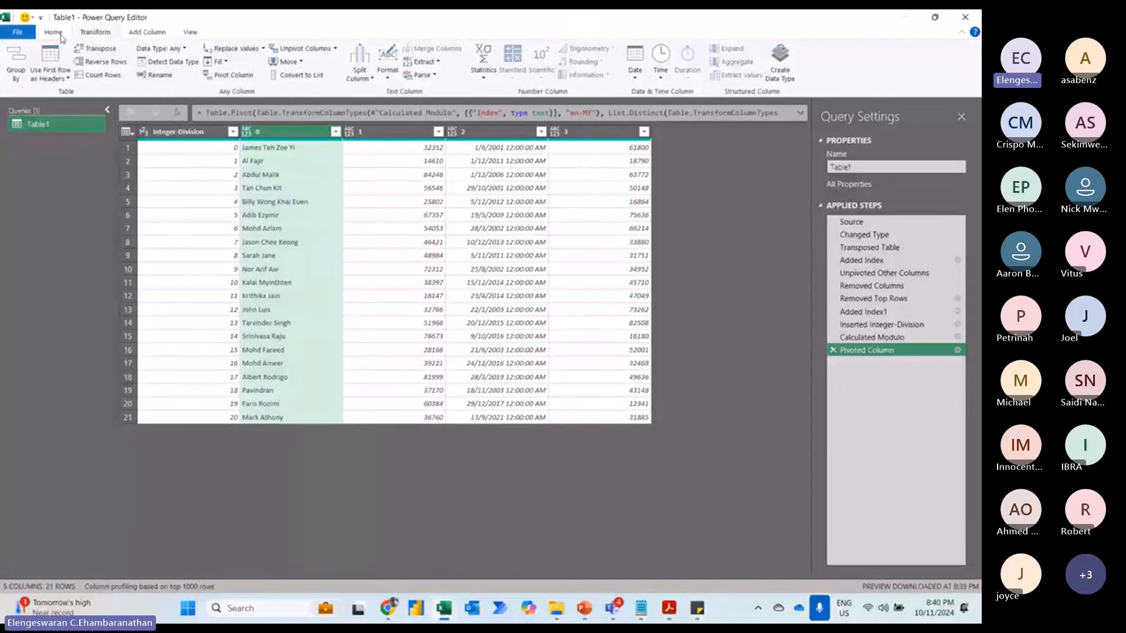
# - Close the query editor and load the pivoted employee query into the workbook
pyautogui.click(61, 37)
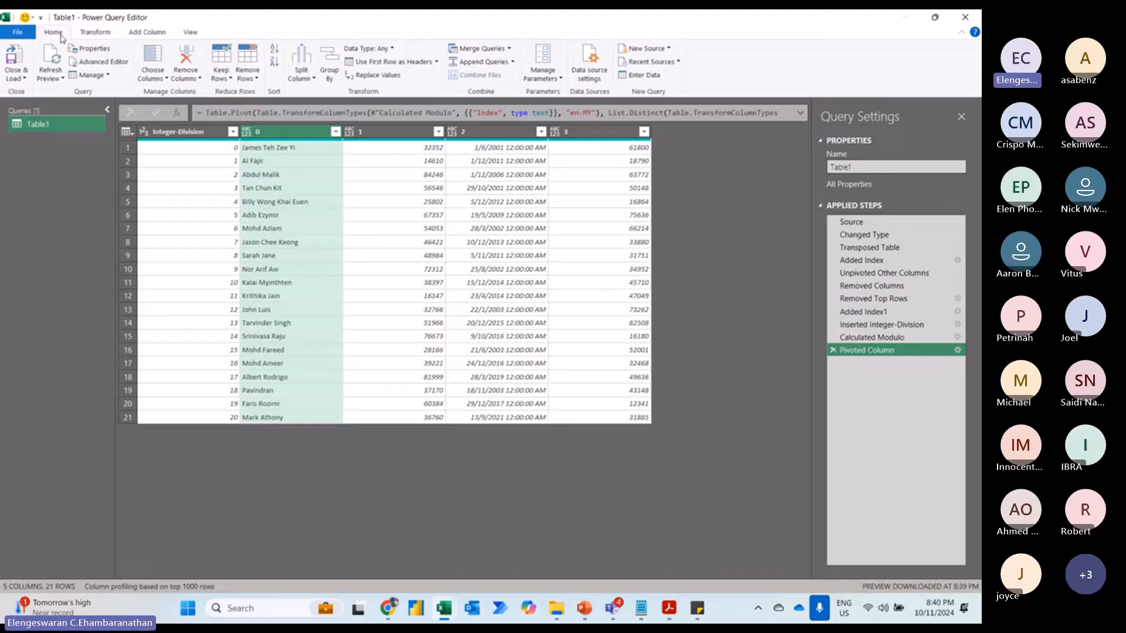
pyautogui.click(14, 57)
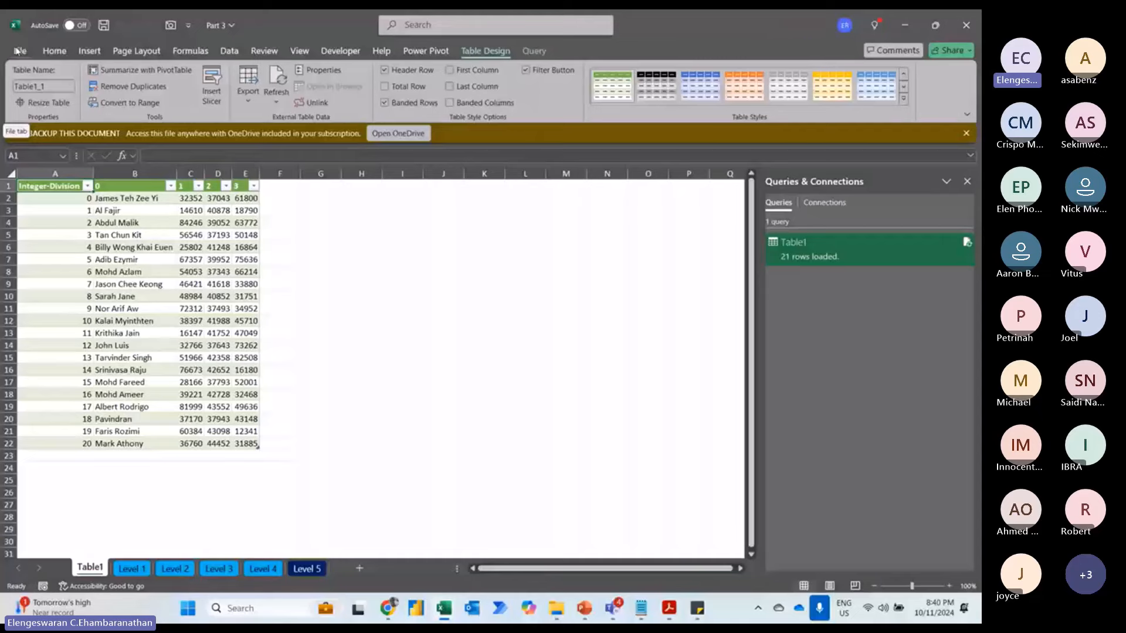
# - Open the Level 3 sheet and examine the merged company headings above the Forecast and Actual columns
pyautogui.click(218, 569)
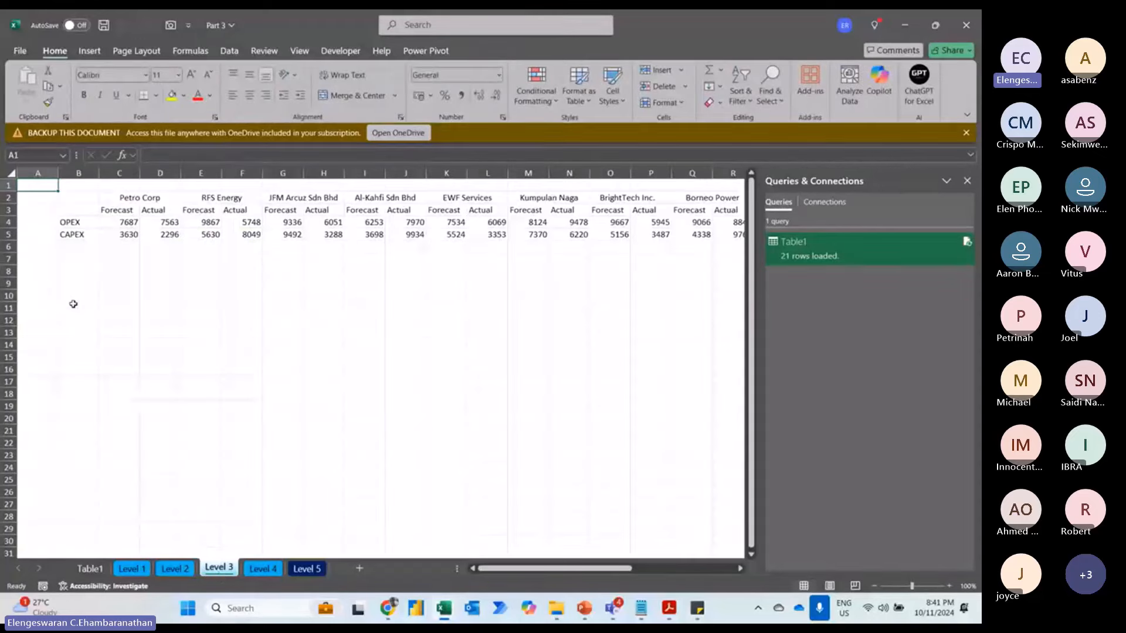
pyautogui.click(141, 201)
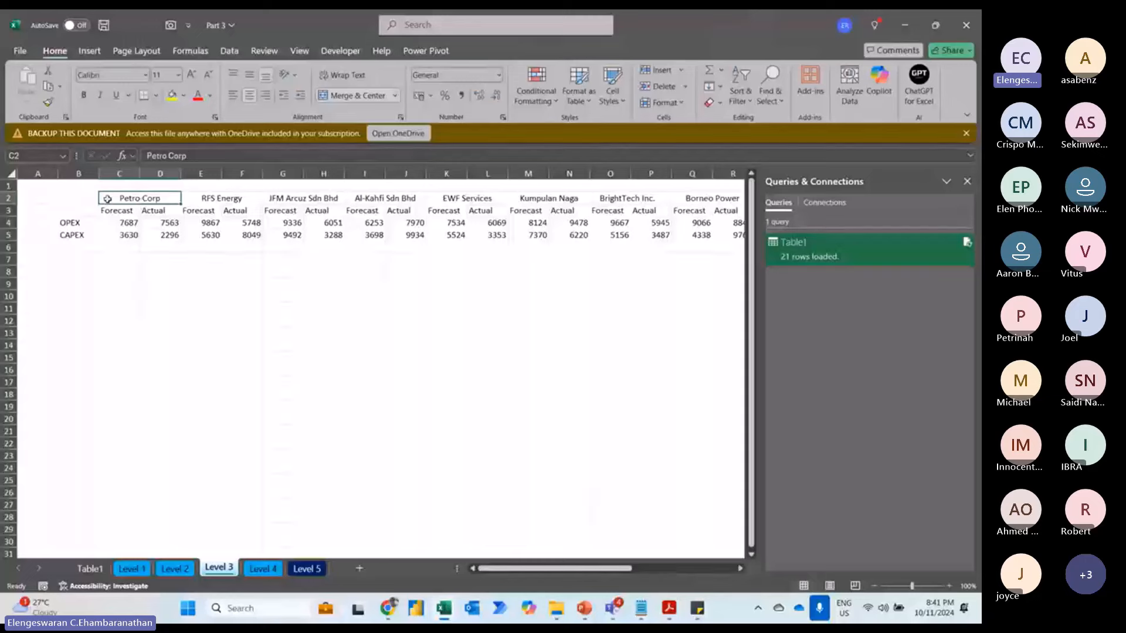
pyautogui.moveTo(71, 198); pyautogui.dragTo(313, 253)
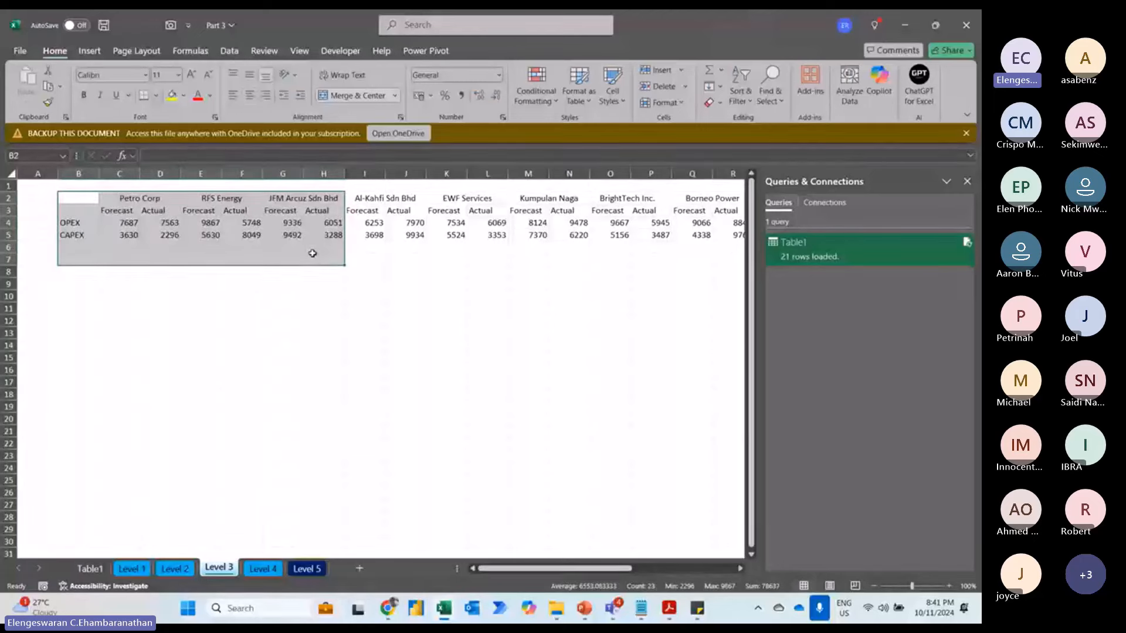
pyautogui.click(314, 201)
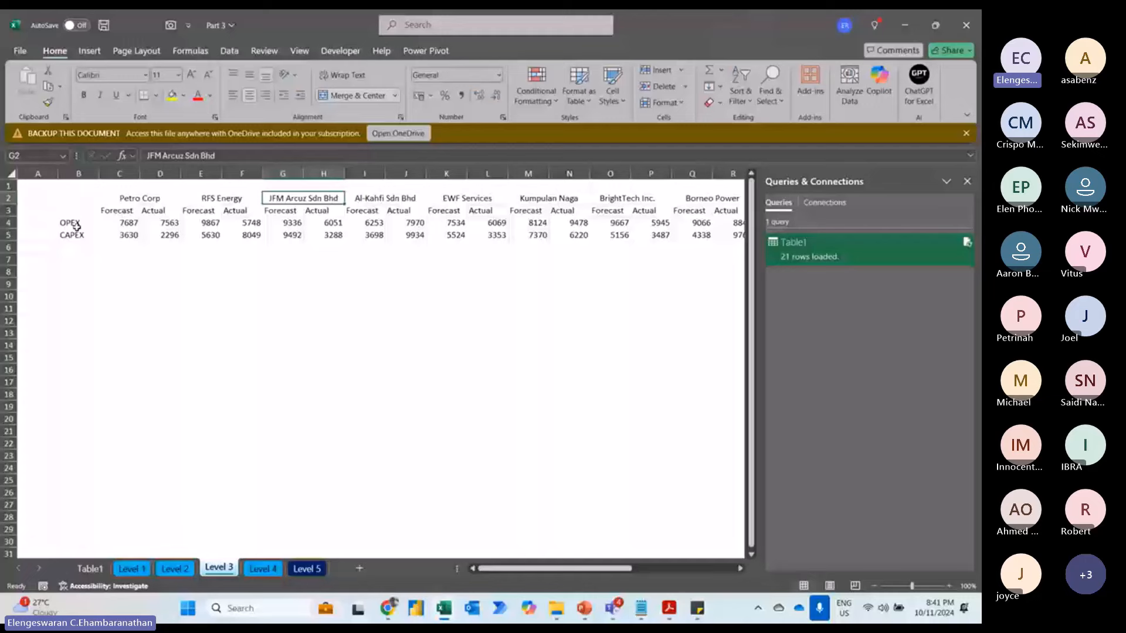
# - Enter the target column headings Company, Type, Exp and Value in cells C10 to F10 below the data
pyautogui.click(130, 298)
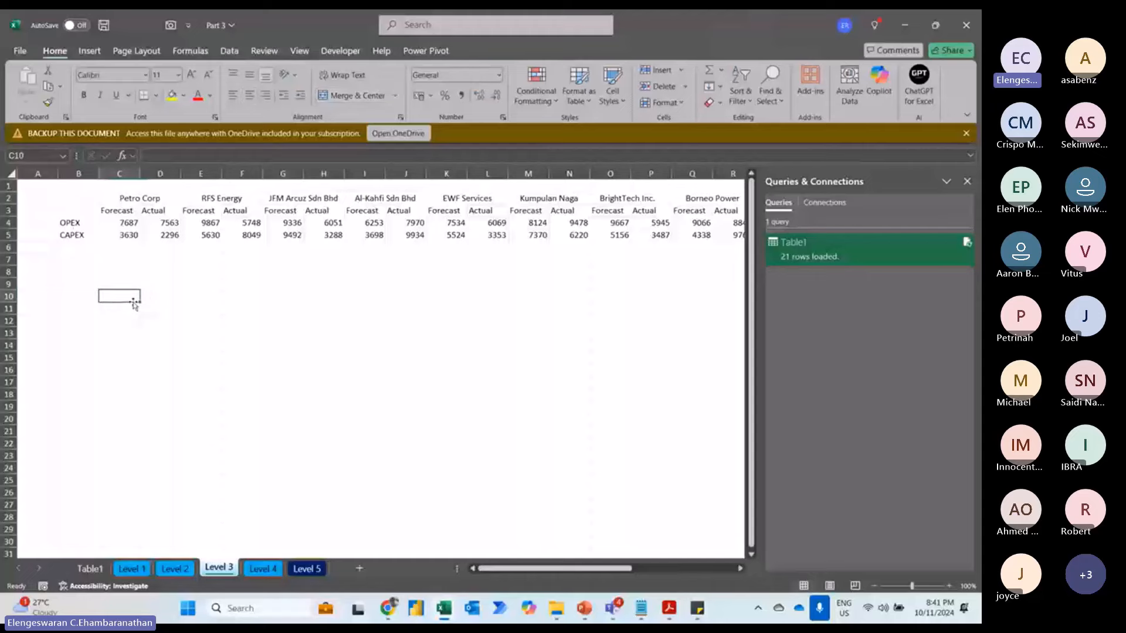
pyautogui.write('Compa')
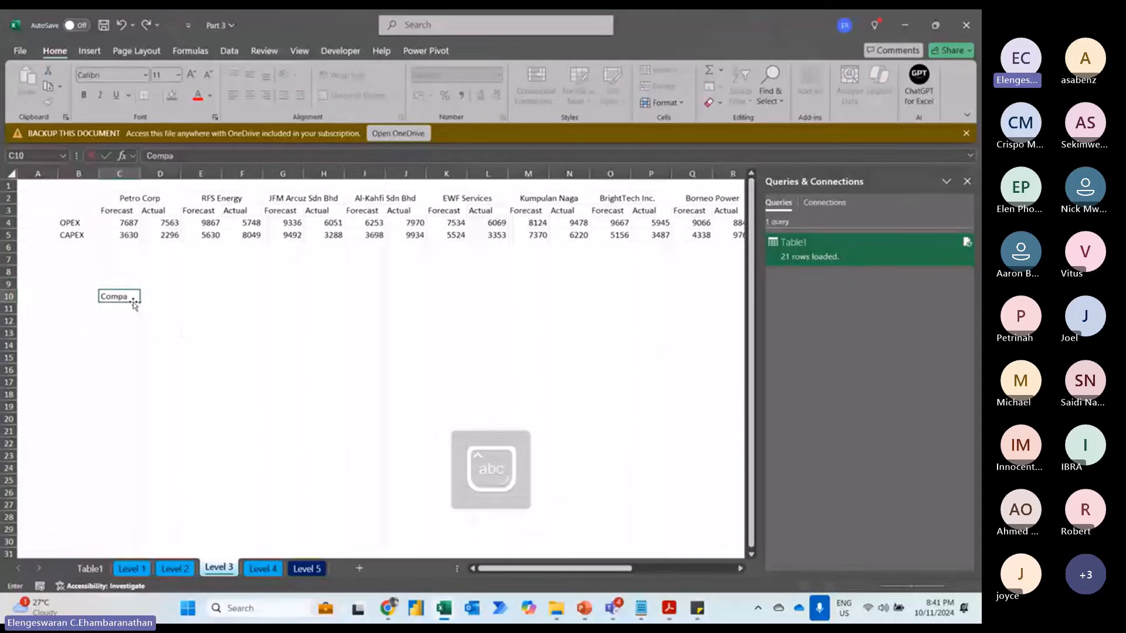
pyautogui.write('ny')
pyautogui.press('Tab')
pyautogui.write('T')
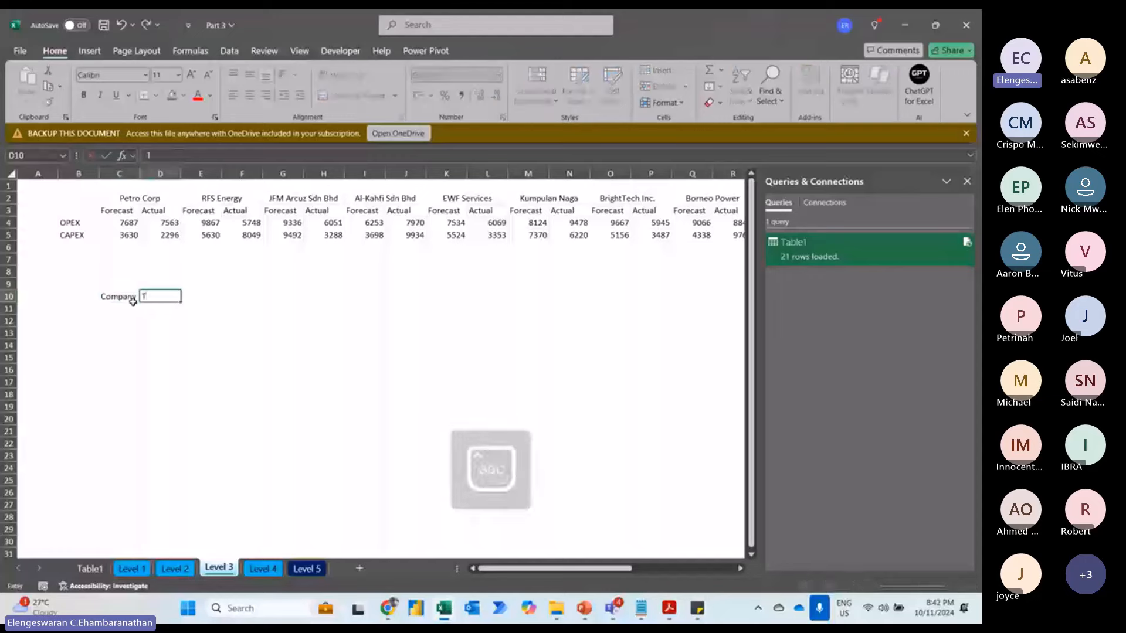
pyautogui.write('ype')
pyautogui.press('Tab')
pyautogui.write('E')
pyautogui.press('capslock')
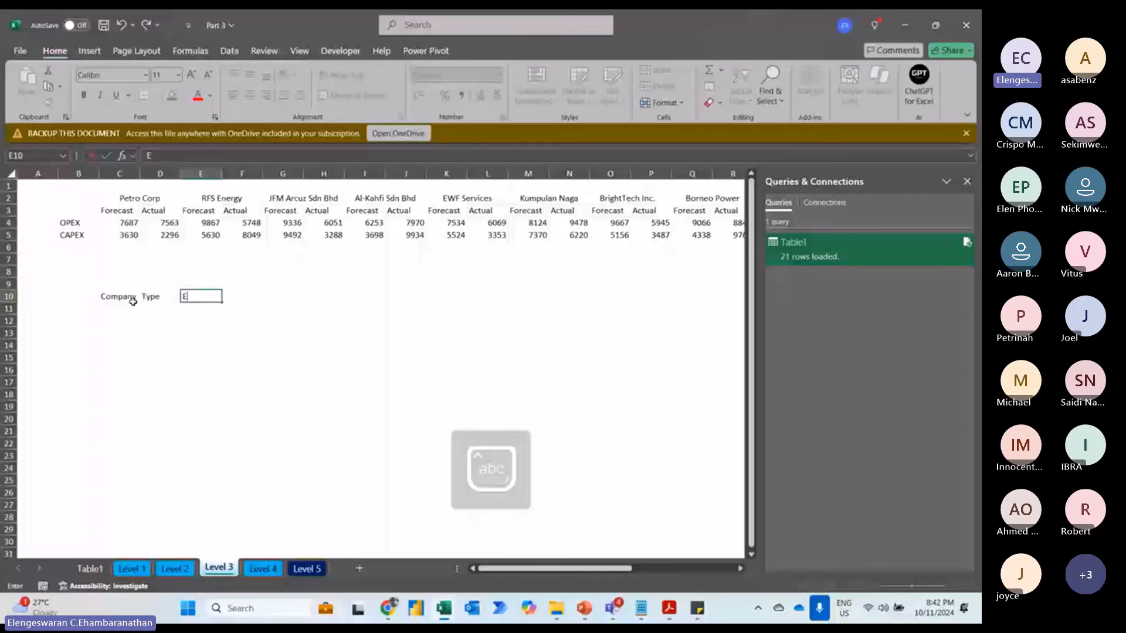
pyautogui.write('xp')
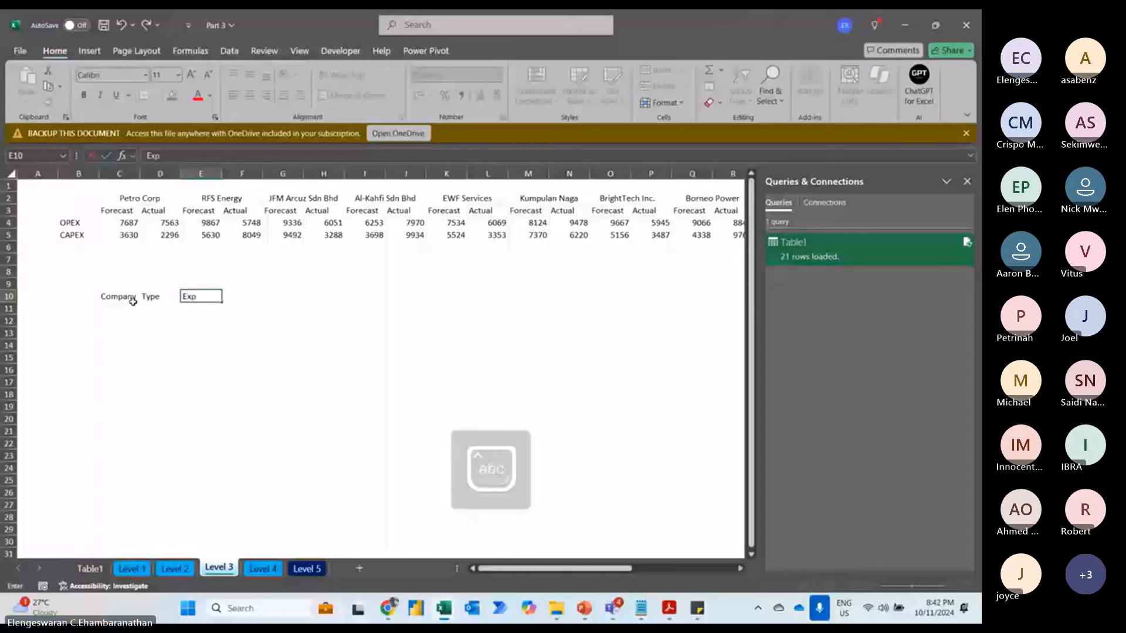
pyautogui.press('Tab')
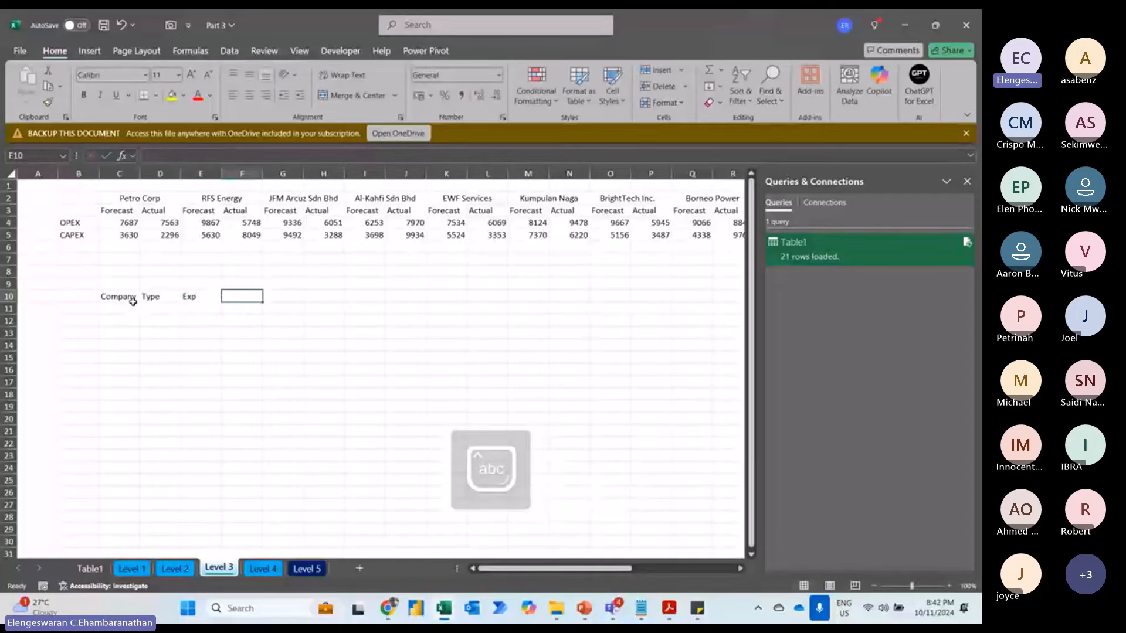
pyautogui.press('capslock')
pyautogui.write('V')
pyautogui.press('capslock')
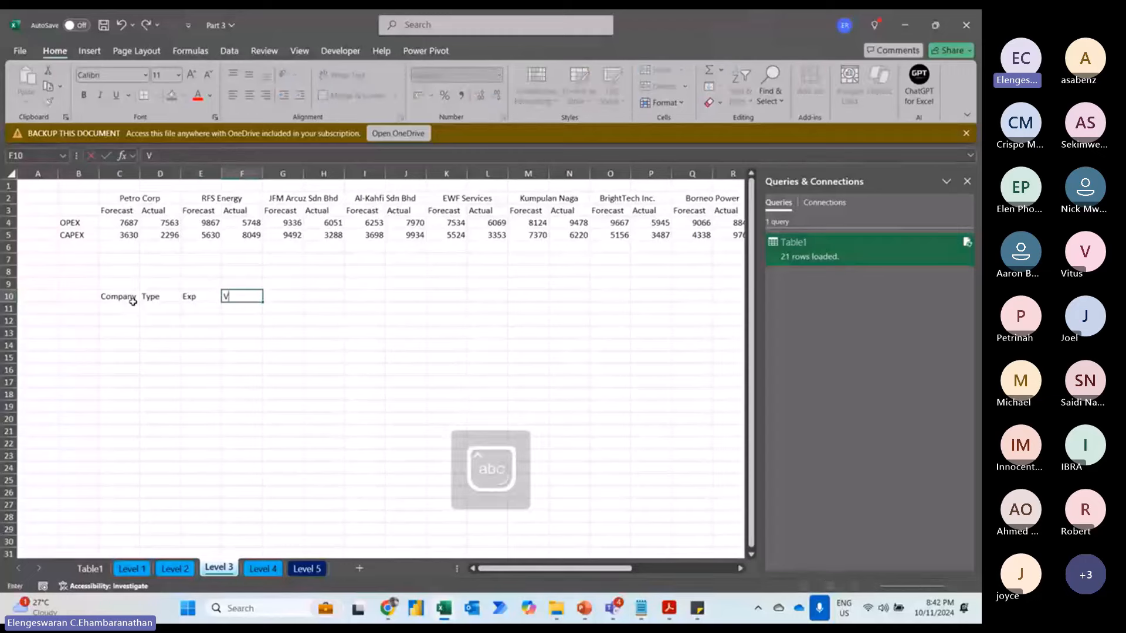
pyautogui.write('alue')
pyautogui.click(148, 336)
# - Bring the Level 3 data range B2:AB5 into Power Query as a table without headers
pyautogui.click(151, 208)
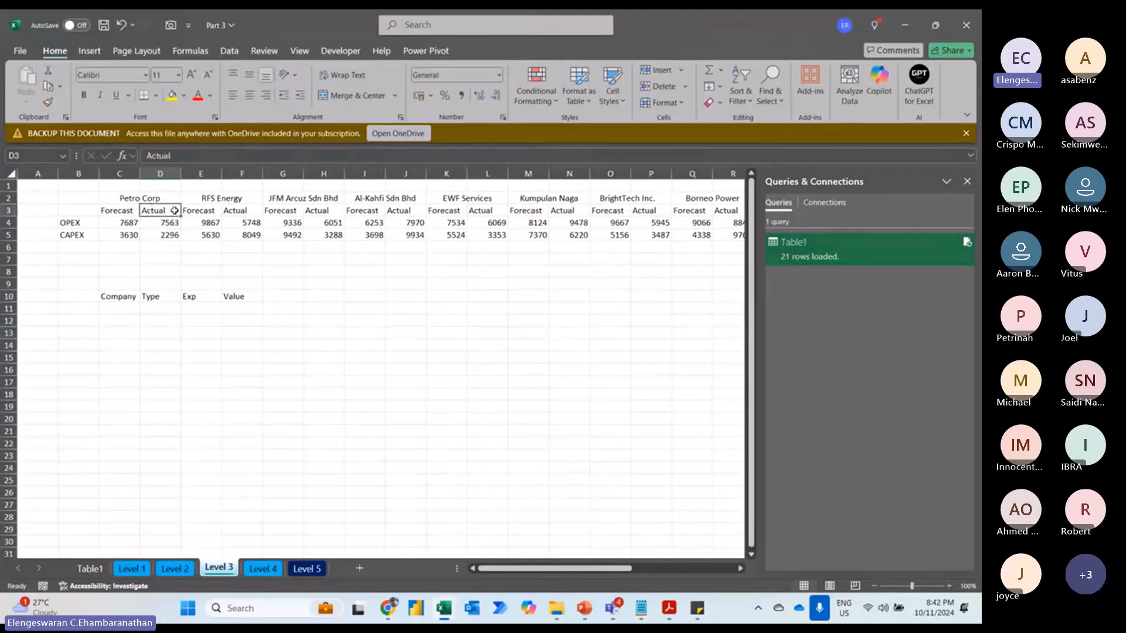
pyautogui.hotkey('ctrl', 'a')
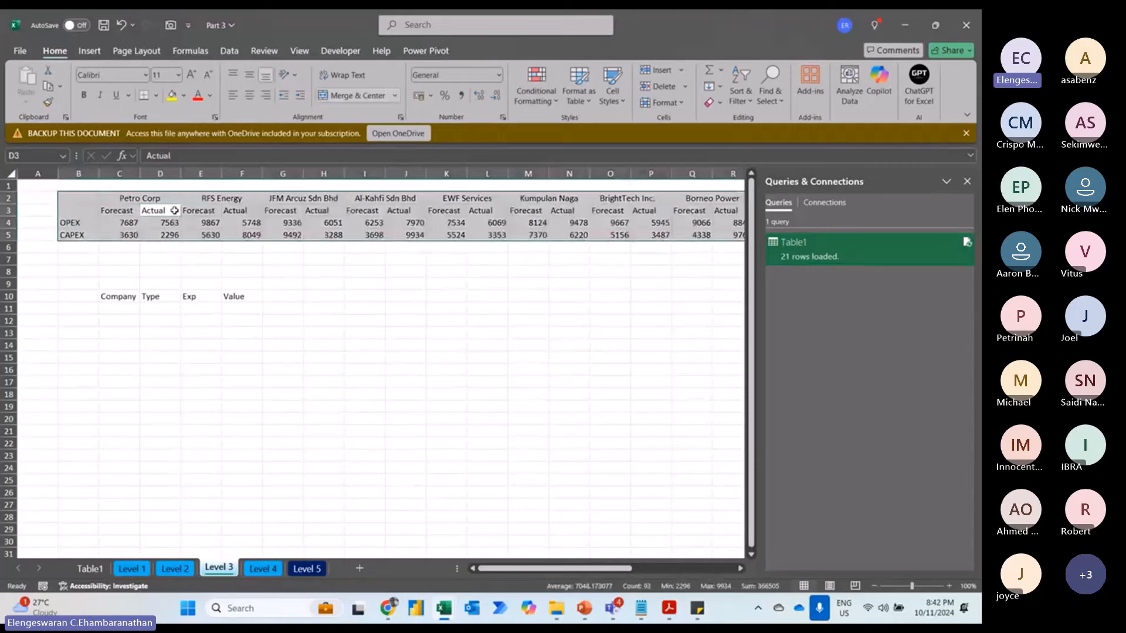
pyautogui.click(229, 51)
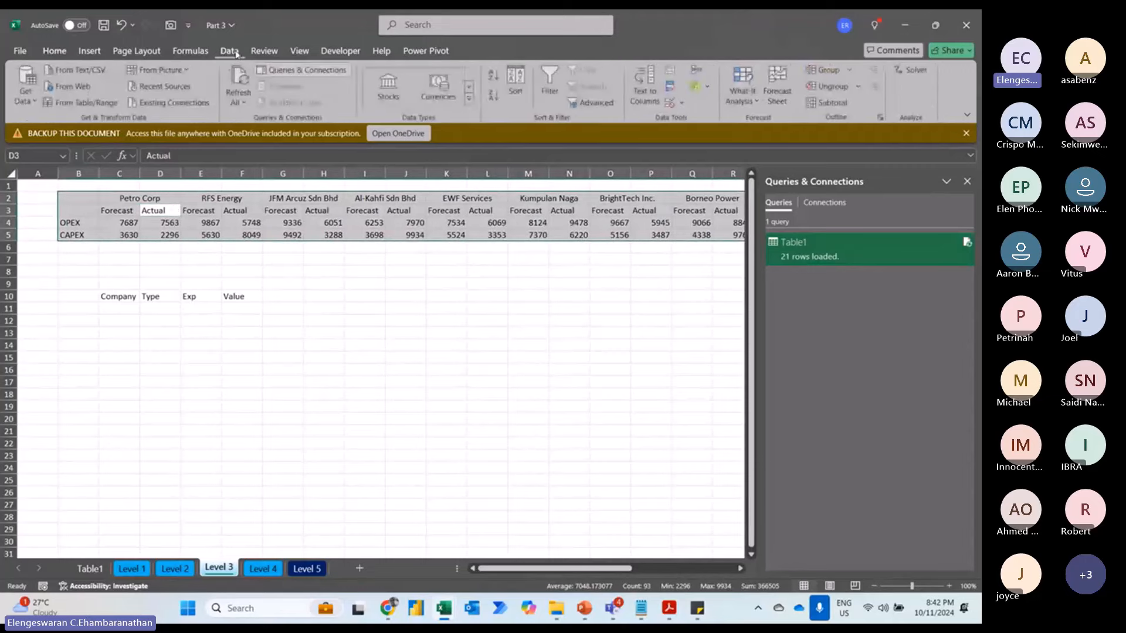
pyautogui.click(86, 102)
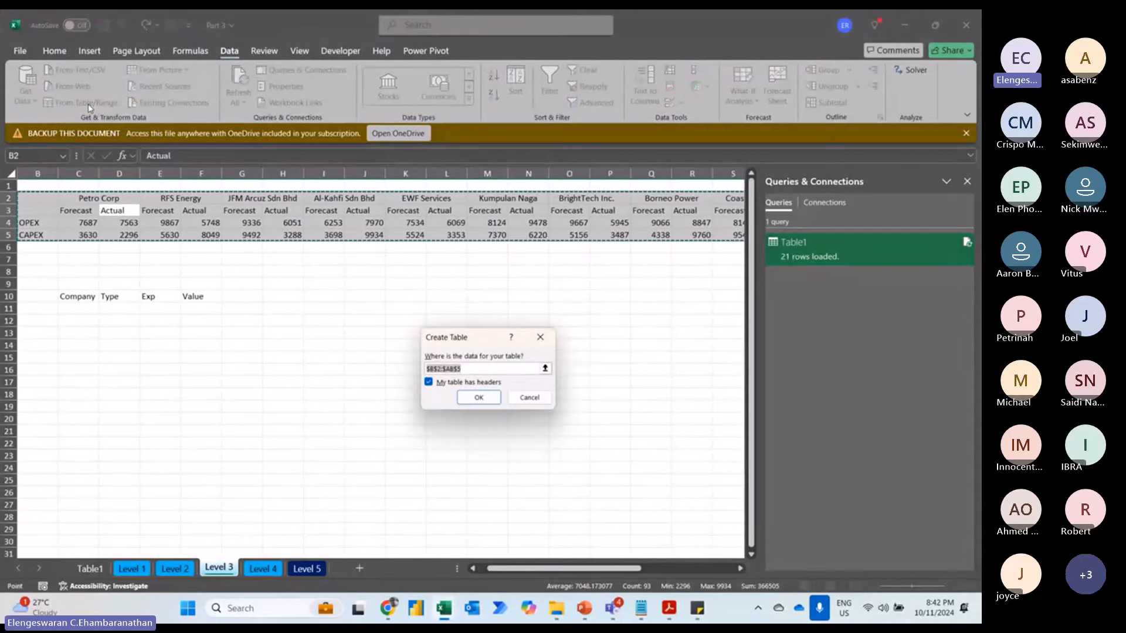
pyautogui.click(429, 384)
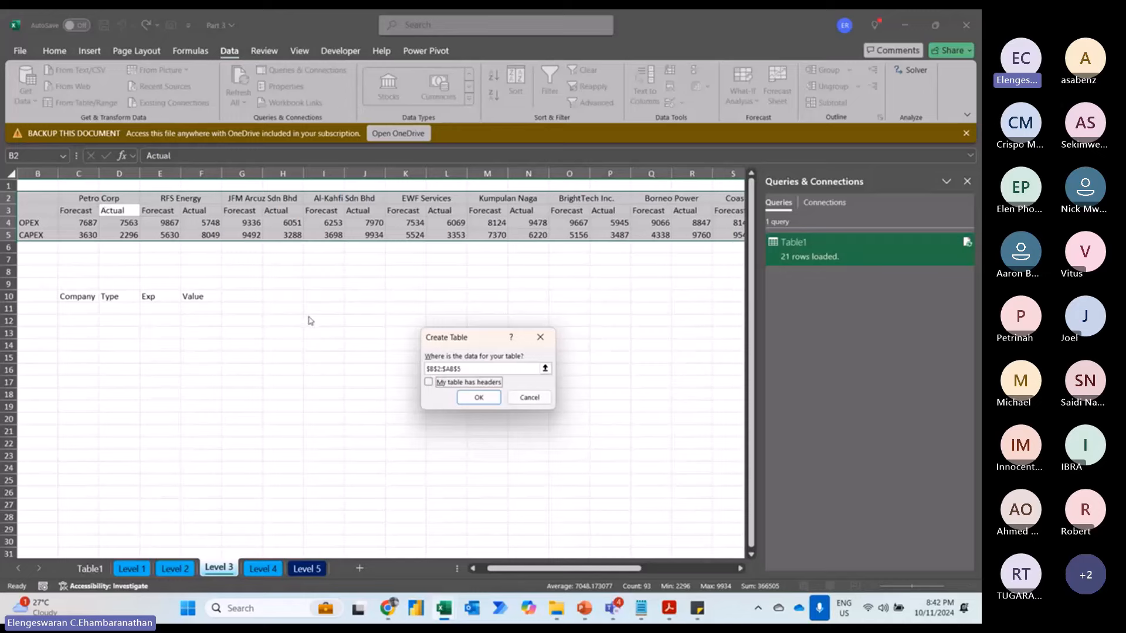
pyautogui.click(471, 398)
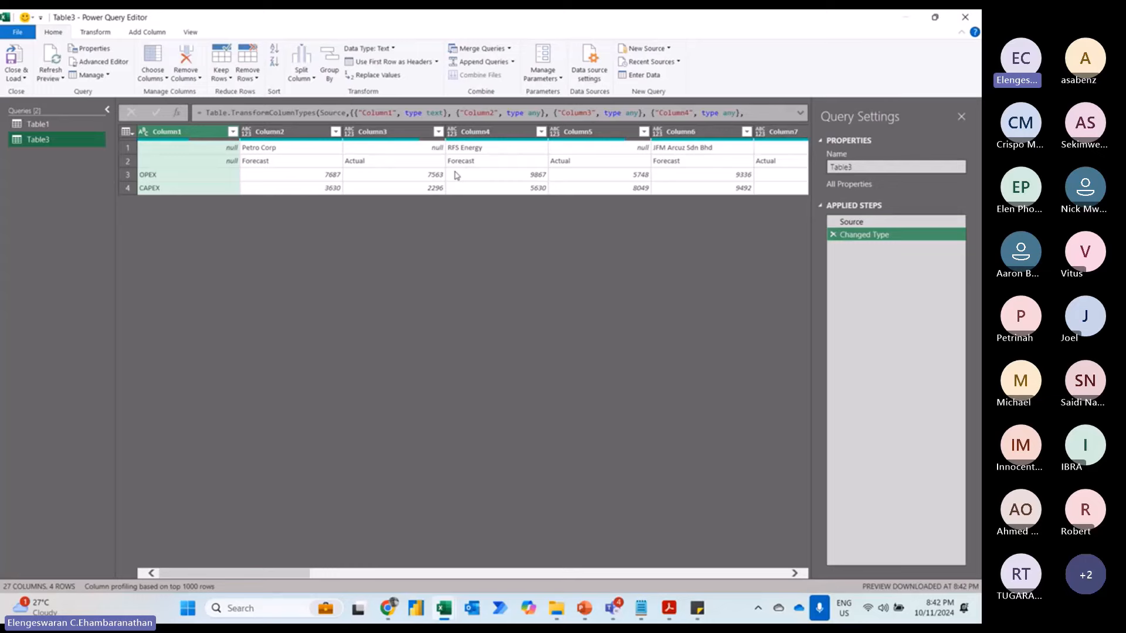
# - Transpose the Level 3 query table so the companies run down the rows
pyautogui.click(288, 148)
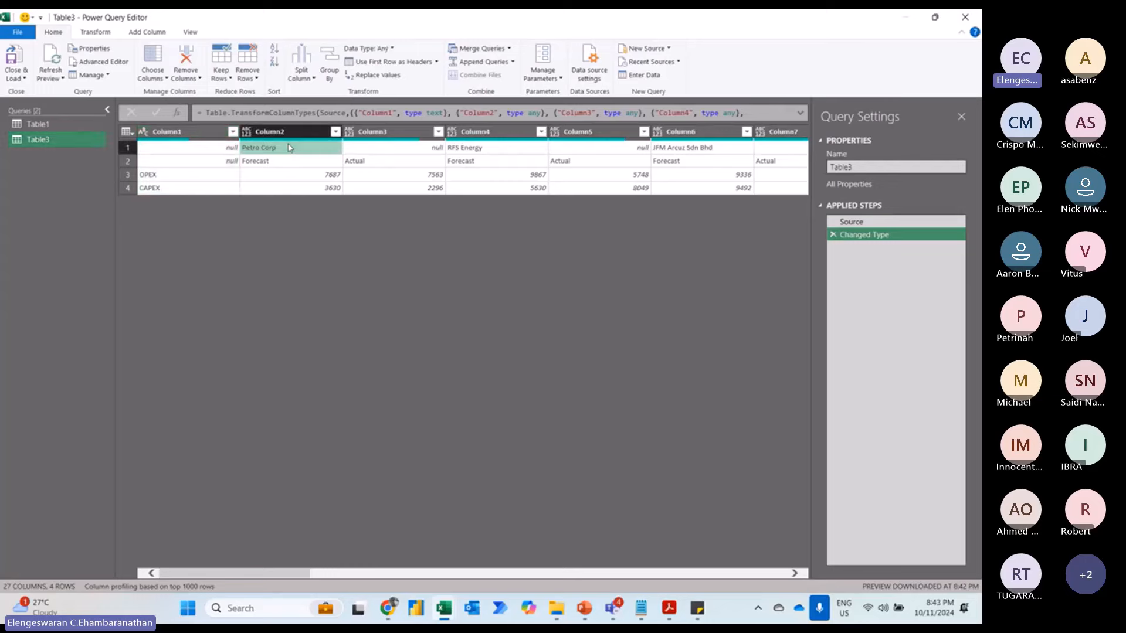
pyautogui.click(205, 178)
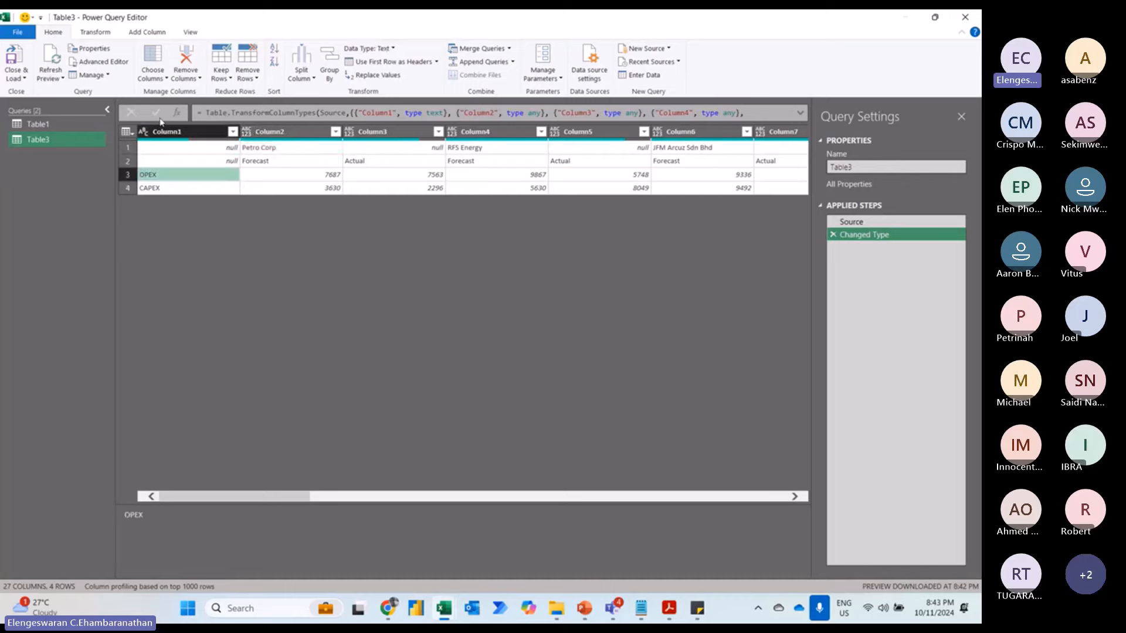
pyautogui.click(96, 33)
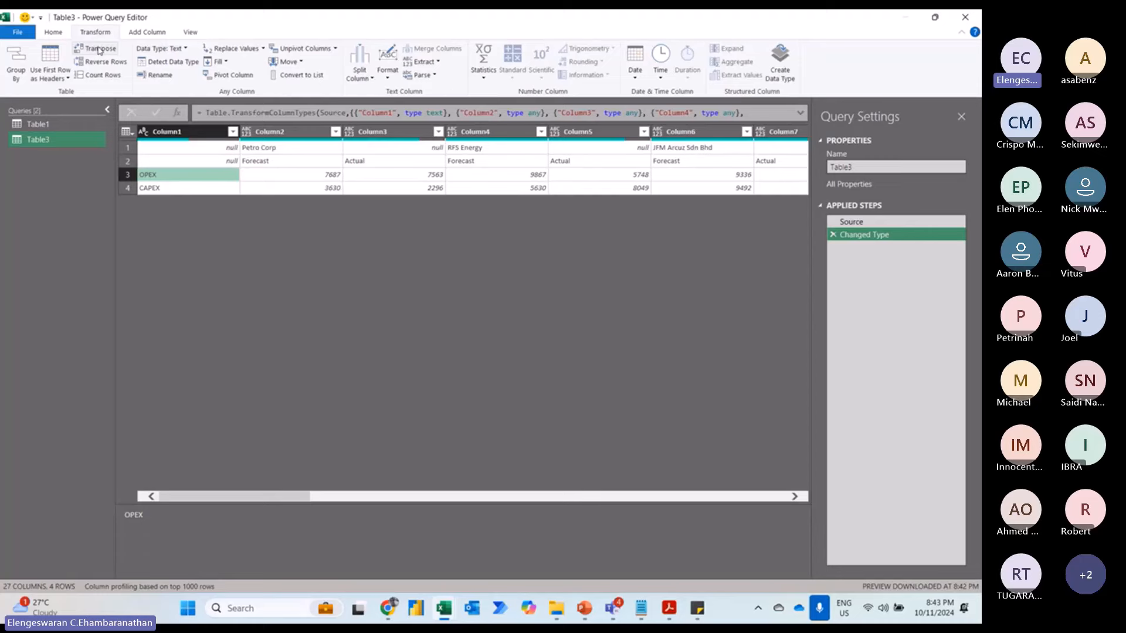
pyautogui.click(98, 49)
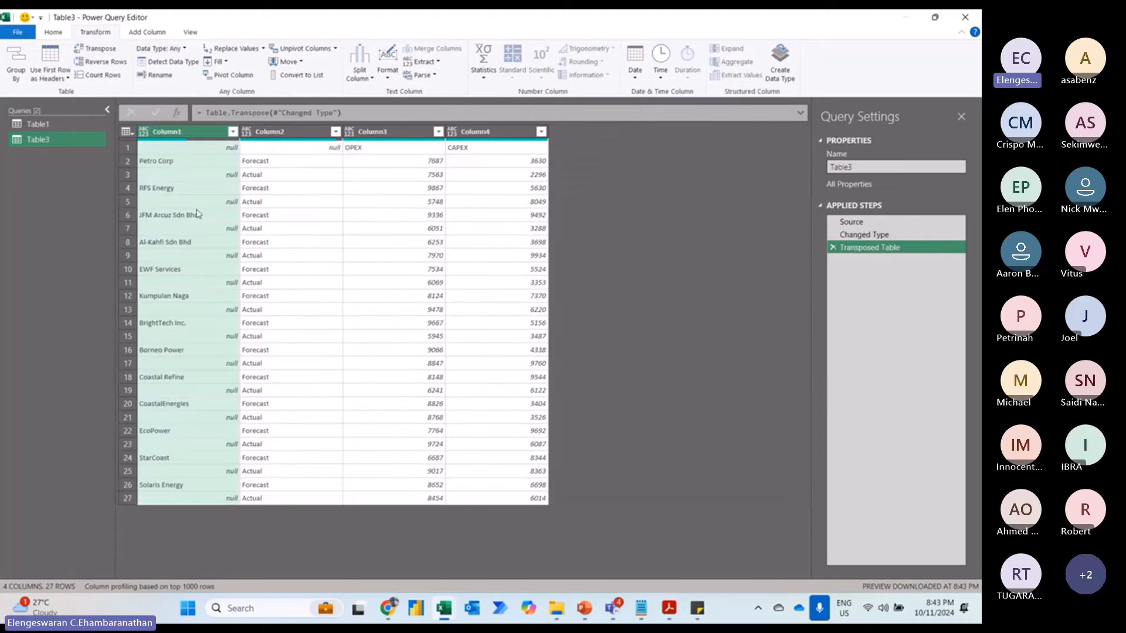
# - Fill the company names in Column1 down into the null cells beneath them
pyautogui.click(232, 176)
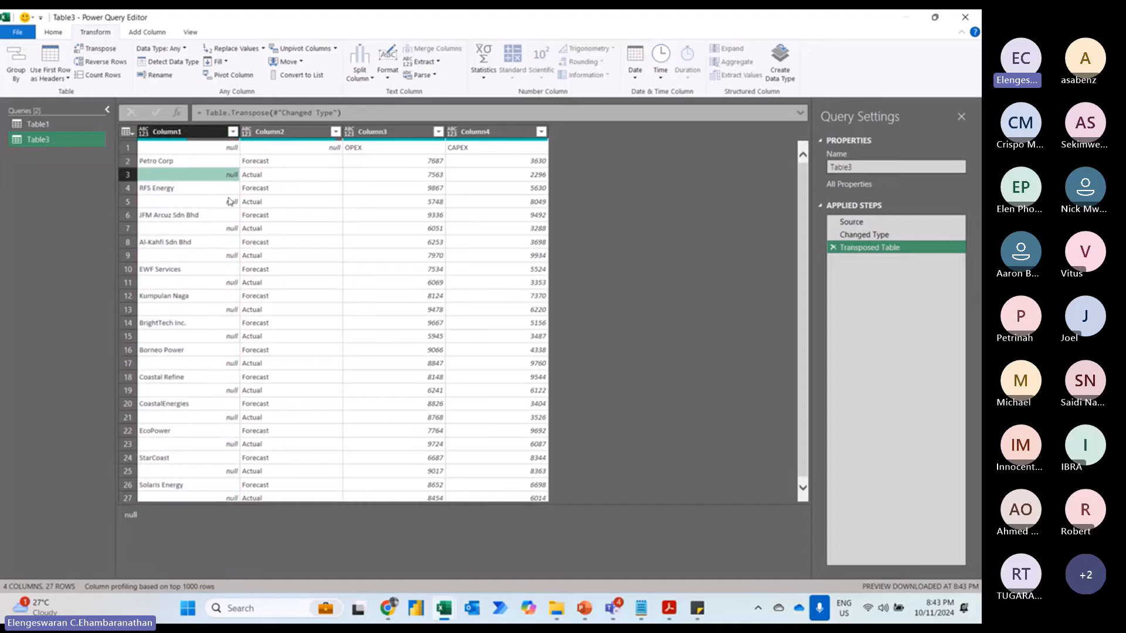
pyautogui.click(230, 201)
pyautogui.click(231, 229)
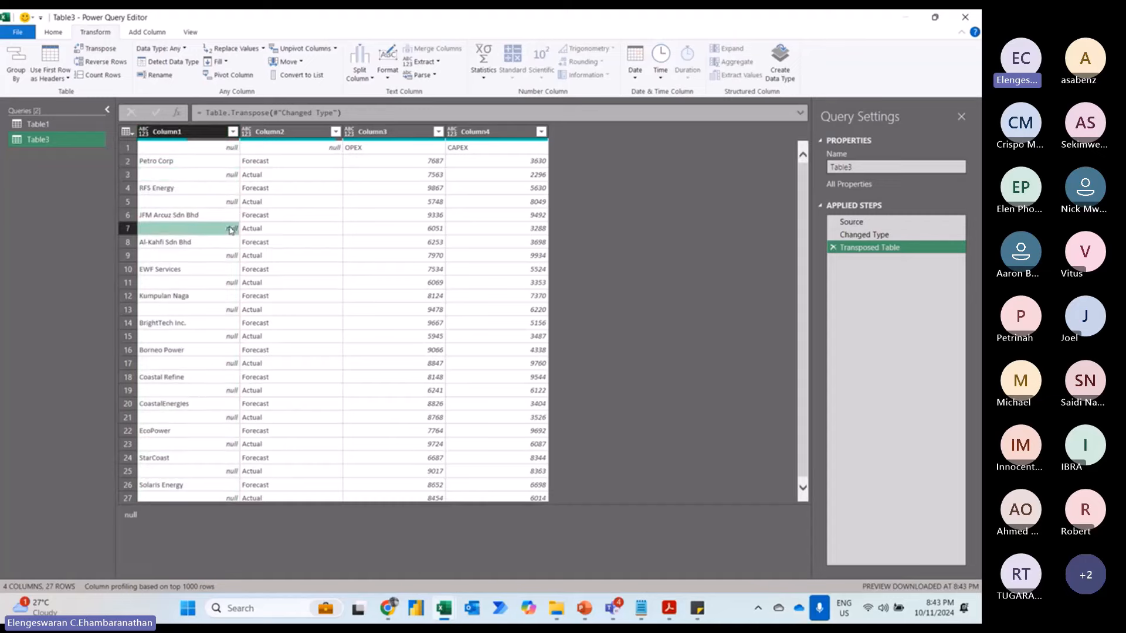
pyautogui.rightClick(213, 134)
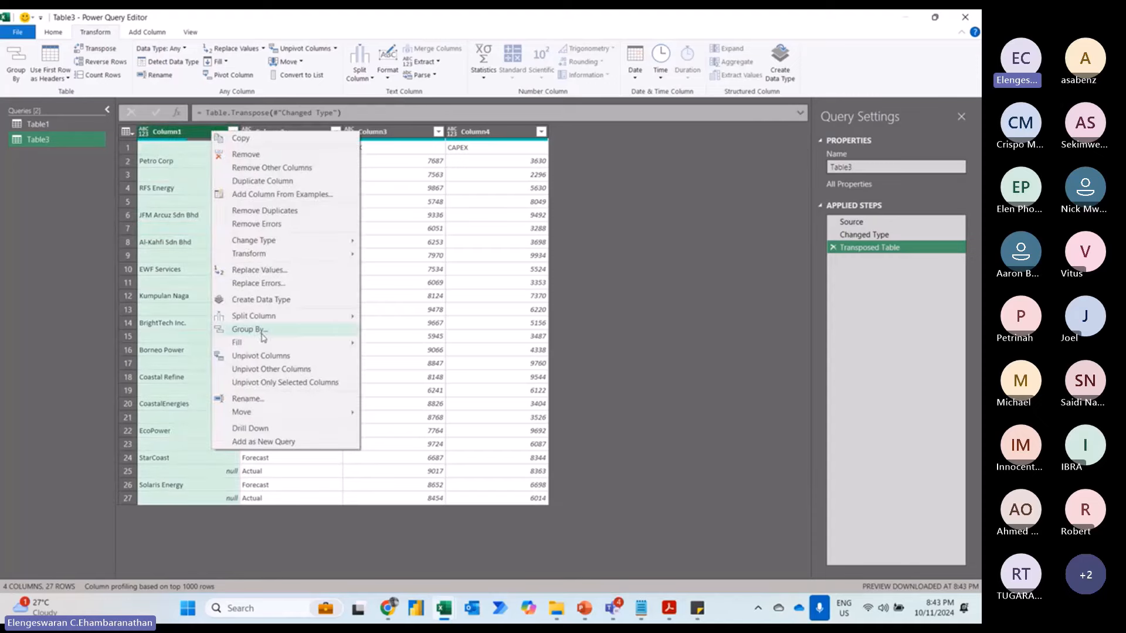
pyautogui.moveTo(264, 343)
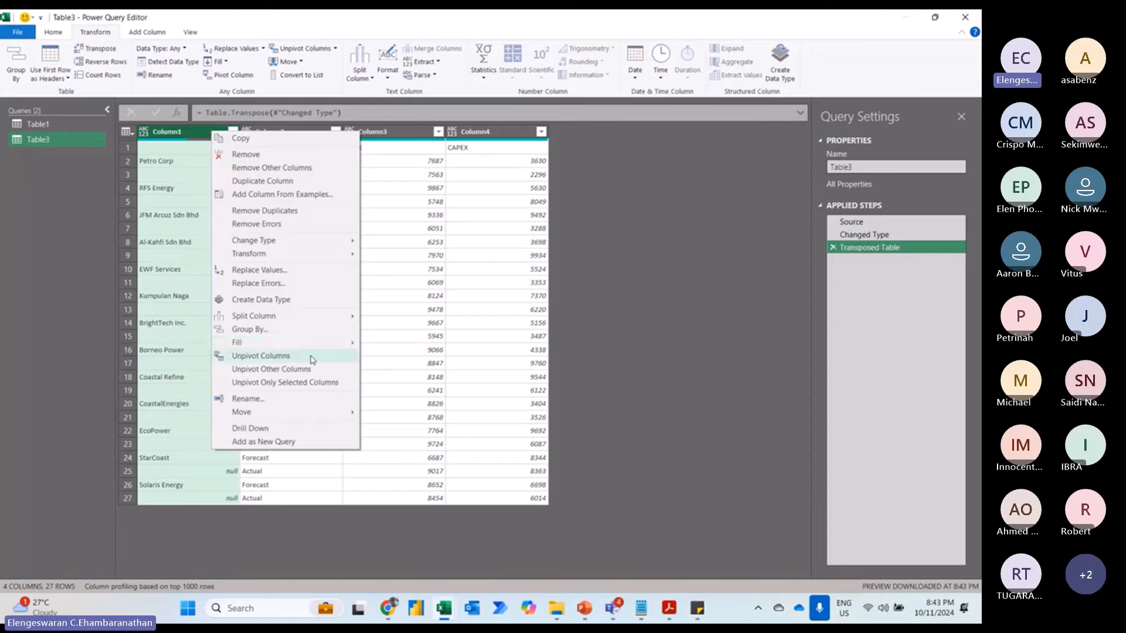
pyautogui.moveTo(316, 348)
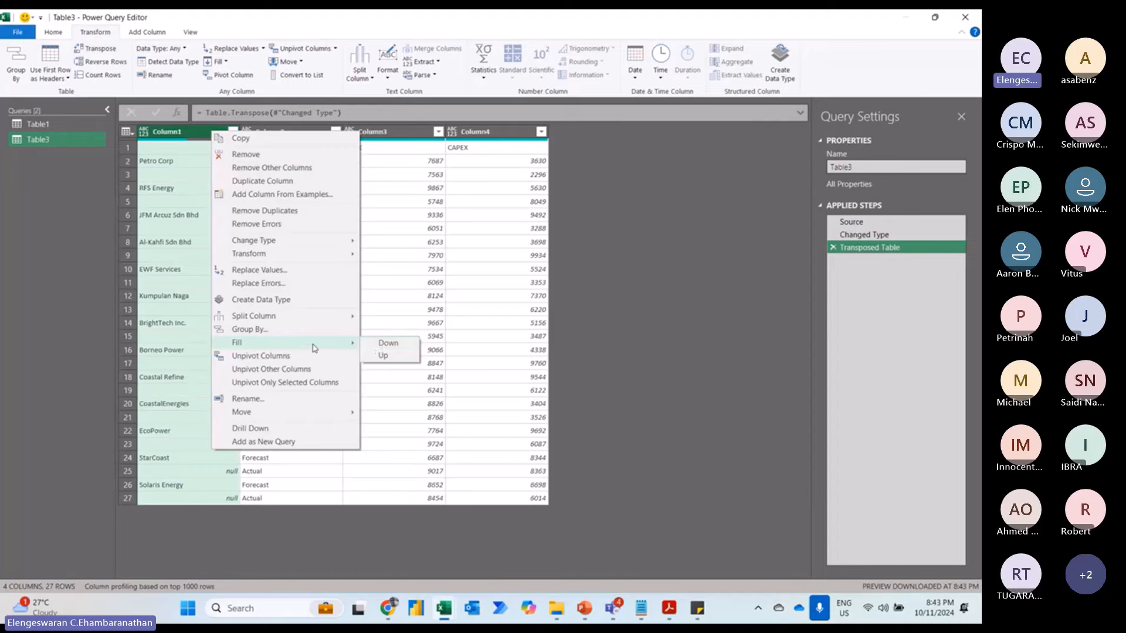
pyautogui.click(385, 345)
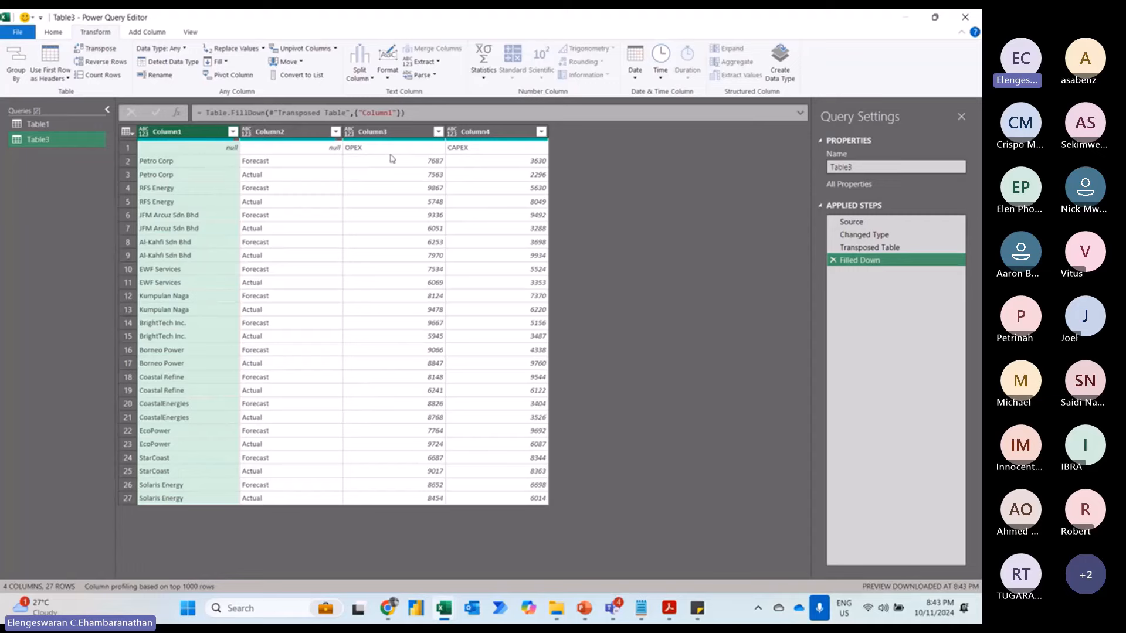
# - Promote the first row, containing OPEX and CAPEX, to column headers
pyautogui.click(385, 151)
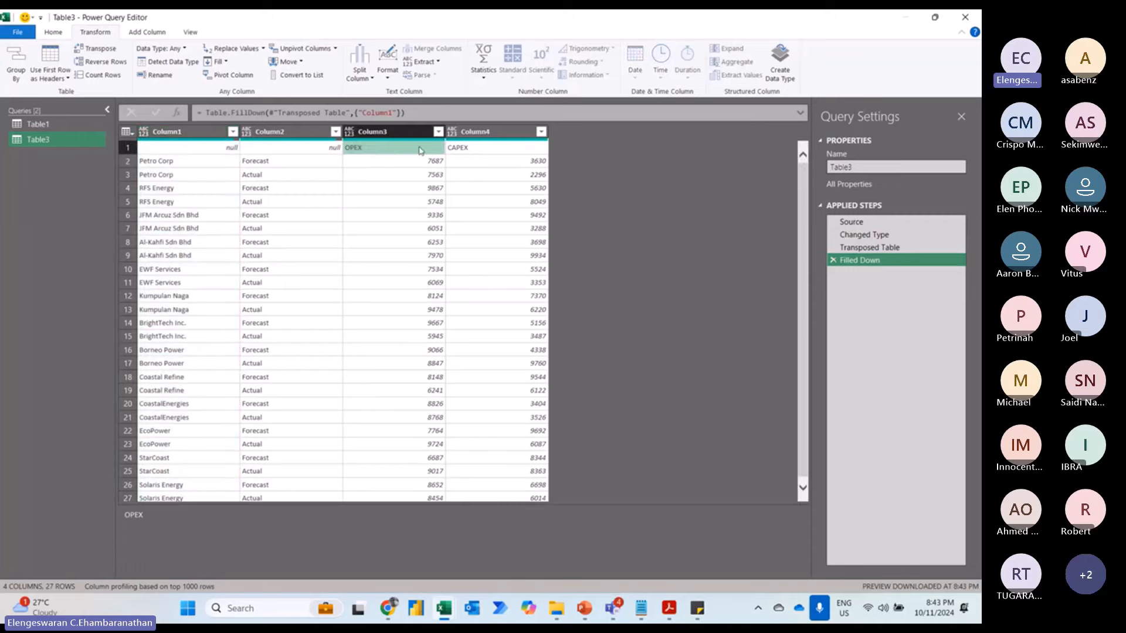
pyautogui.click(458, 148)
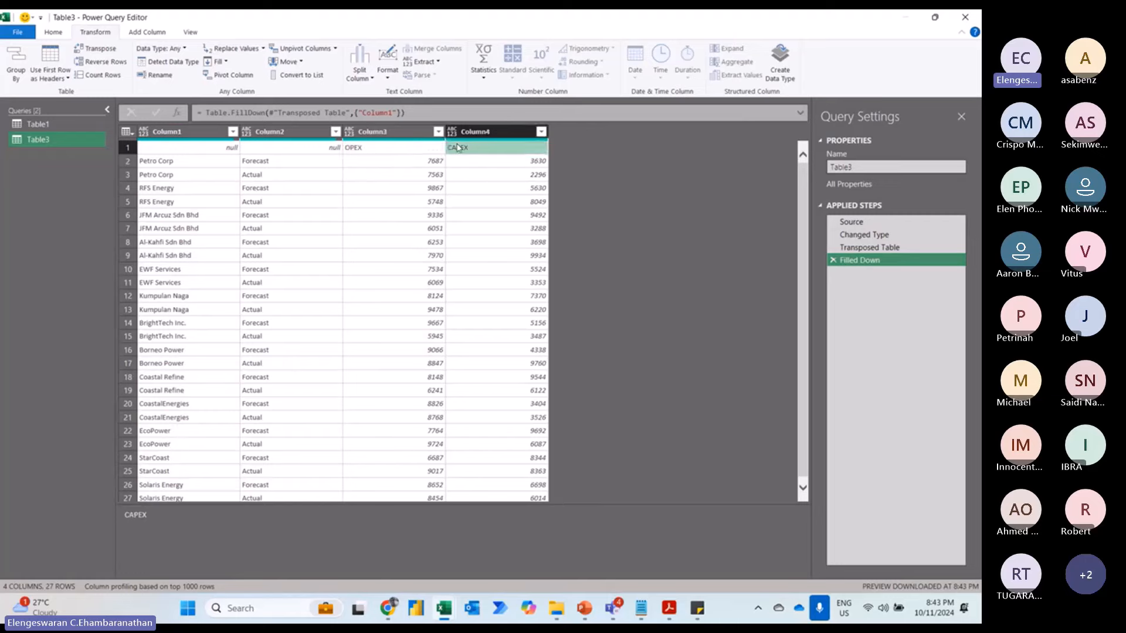
pyautogui.click(49, 61)
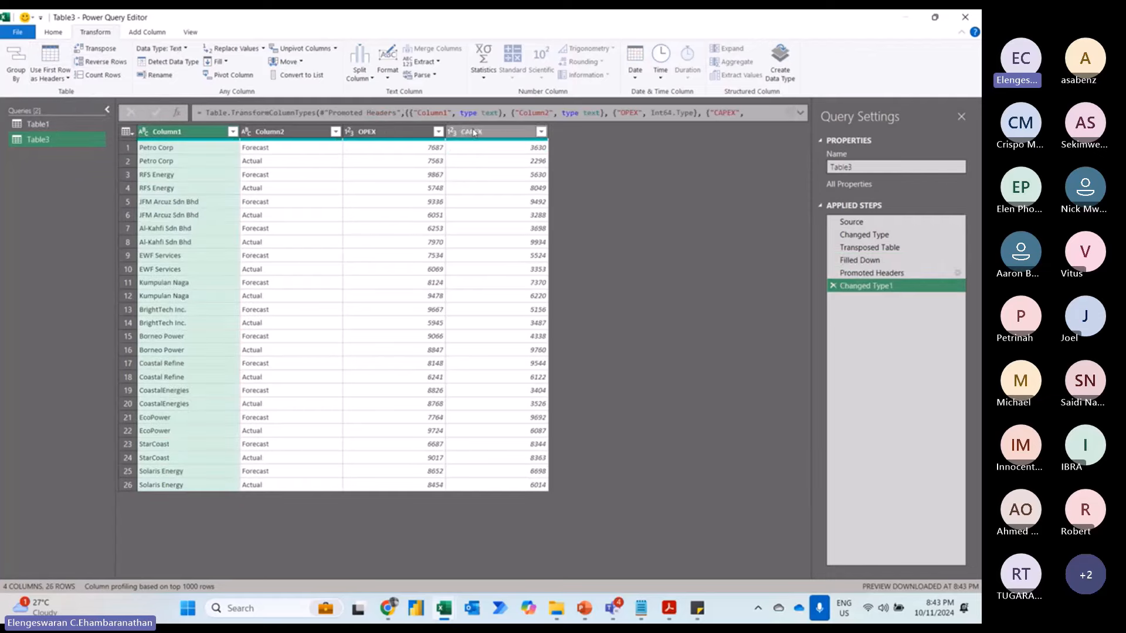
# - Unpivot the OPEX and CAPEX columns into attribute and value columns
pyautogui.click(413, 134)
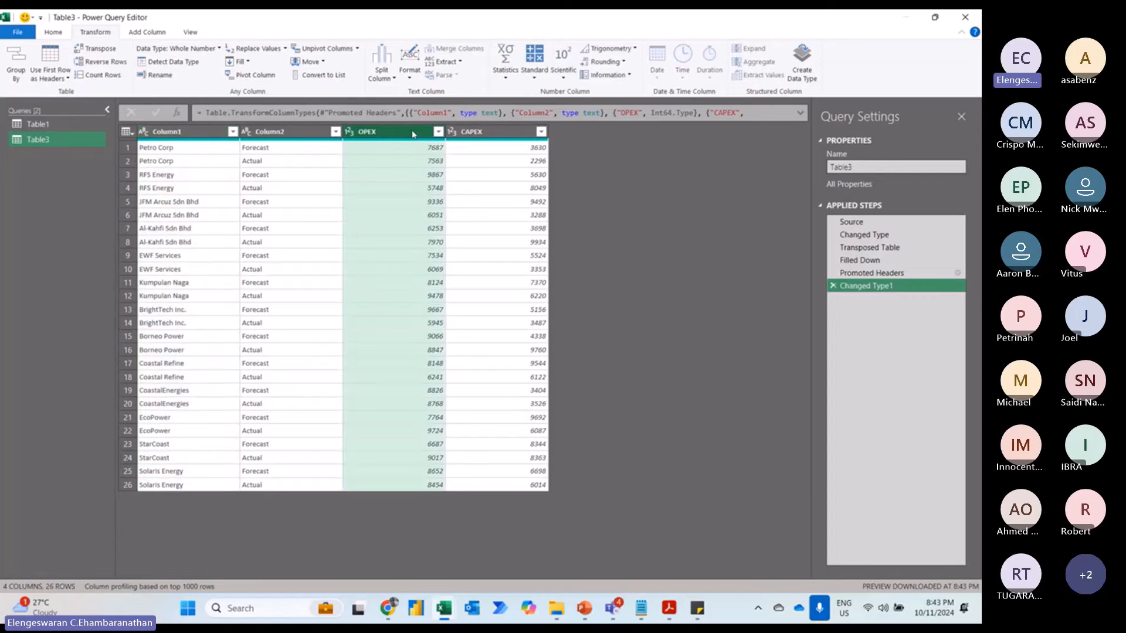
pyautogui.hotkey('shift', 'Right')
pyautogui.rightClick(413, 134)
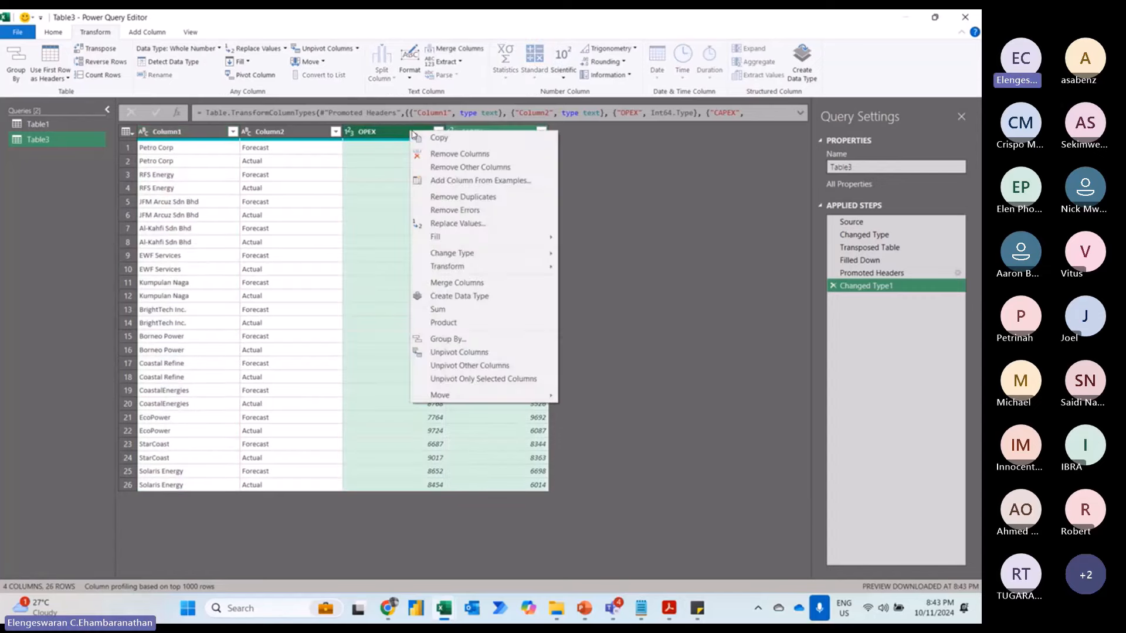
pyautogui.click(451, 354)
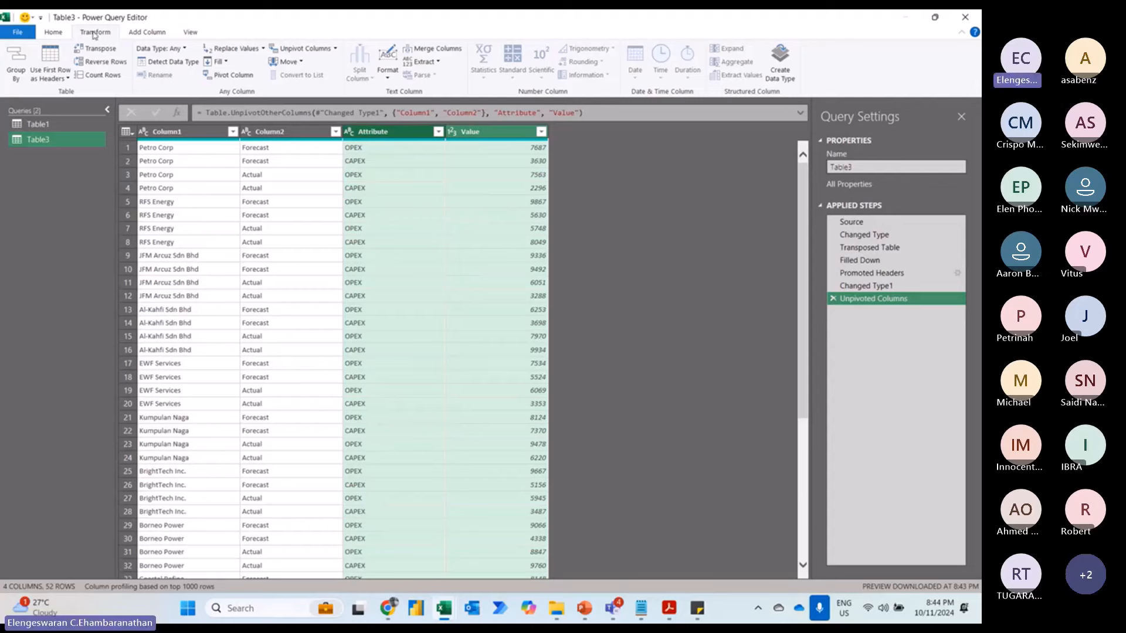
# - Switch from the Power Query Editor to the Presentation1 deck in PowerPoint
pyautogui.click(61, 34)
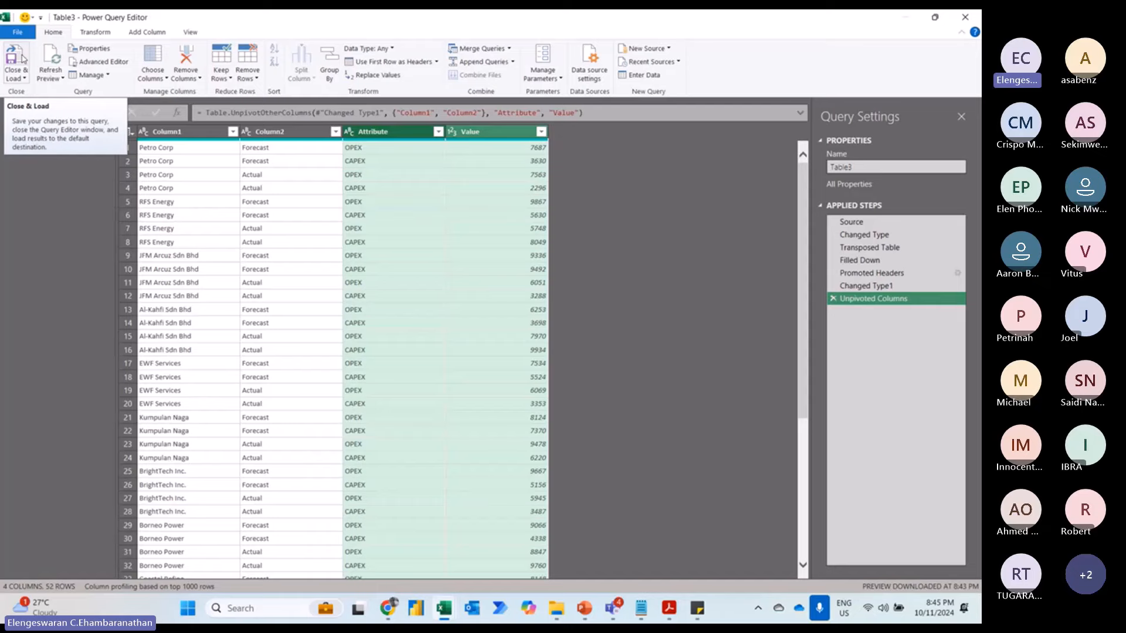
pyautogui.hotkey('alt', 'Tab')
pyautogui.hotkey('alt', 'Tab')
pyautogui.hotkey('alt', 'Tab')
pyautogui.hotkey('alt', 'Tab')
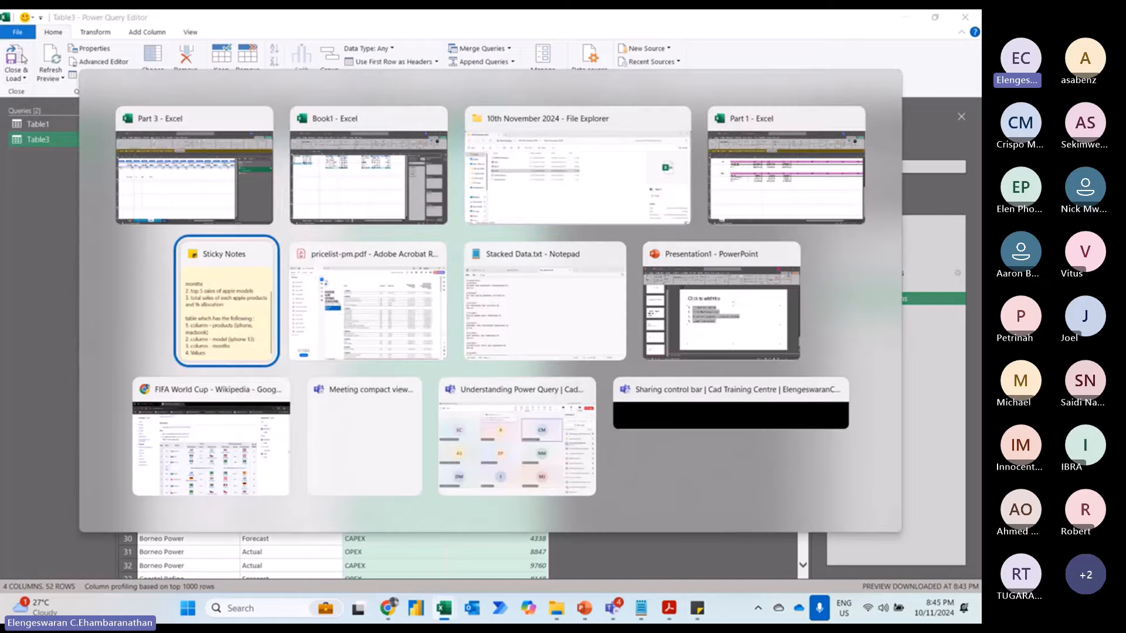
pyautogui.hotkey('alt', 'Tab')
pyautogui.hotkey('alt', 'Tab')
pyautogui.hotkey('alt', 'Tab')
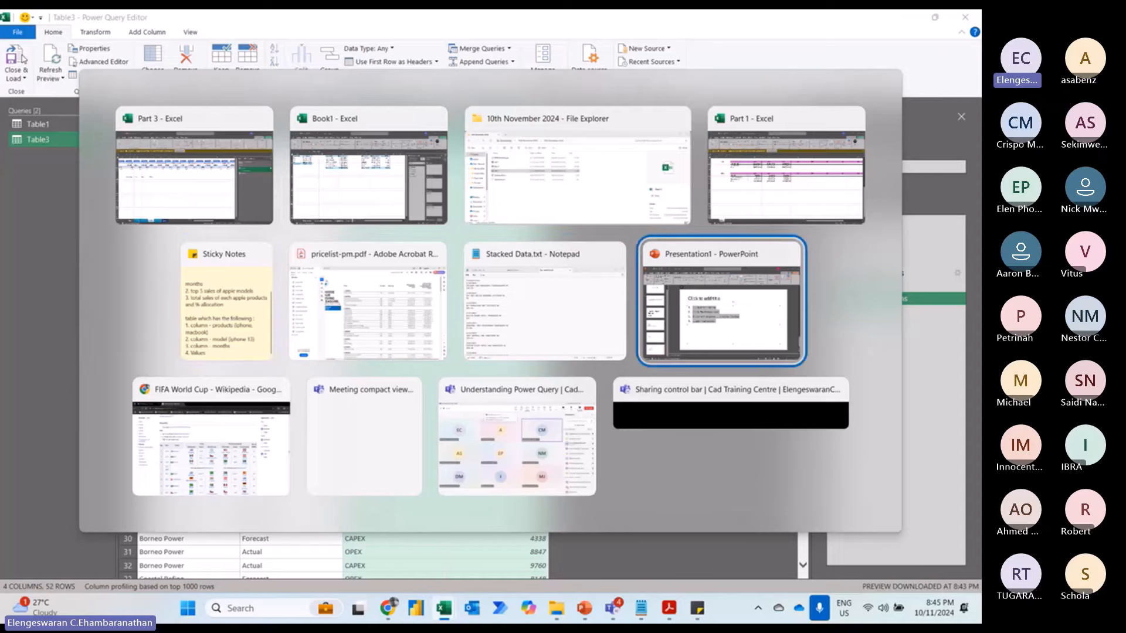
# - Go through the deck's opening slides to the Power Query slide covering Extract, Transform and Load
pyautogui.scroll(2, 78, 235)
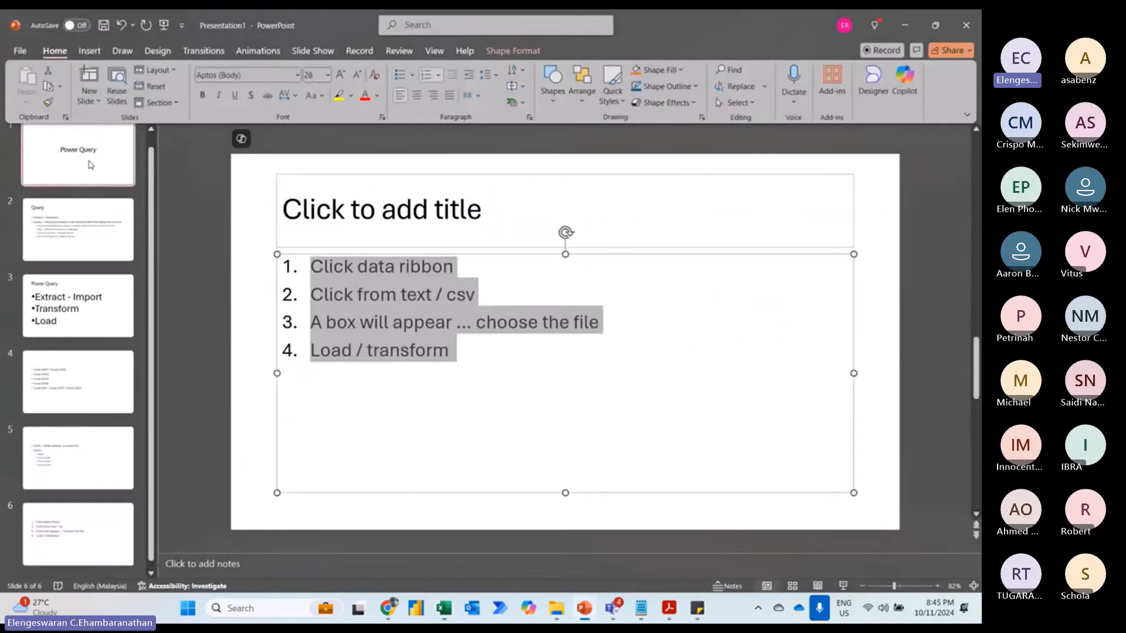
pyautogui.click(76, 167)
pyautogui.click(64, 245)
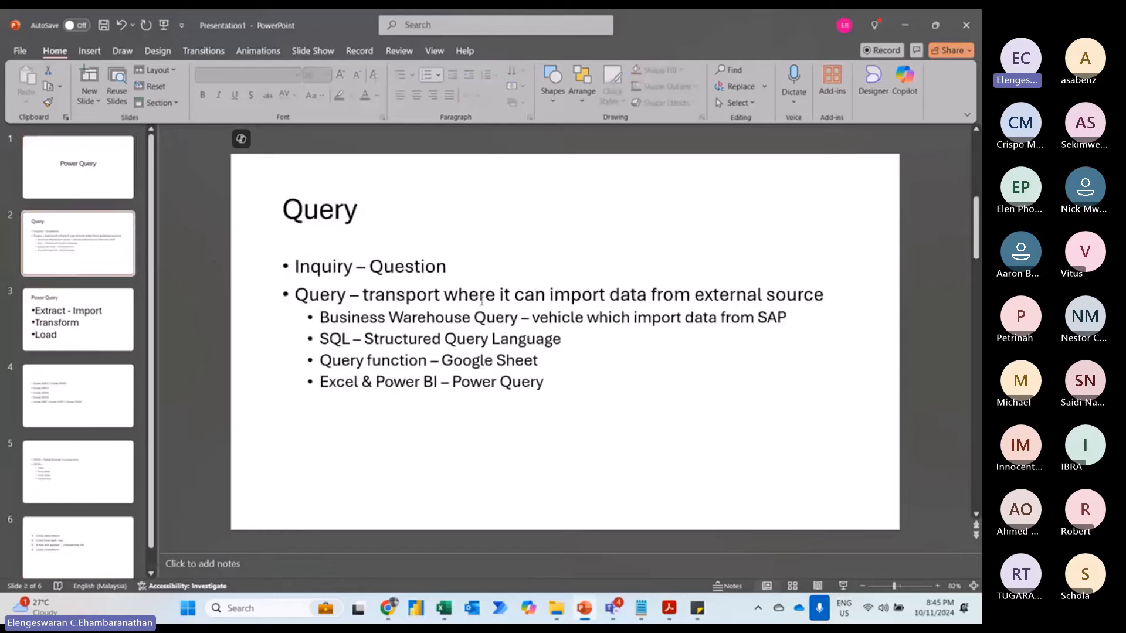
pyautogui.click(78, 326)
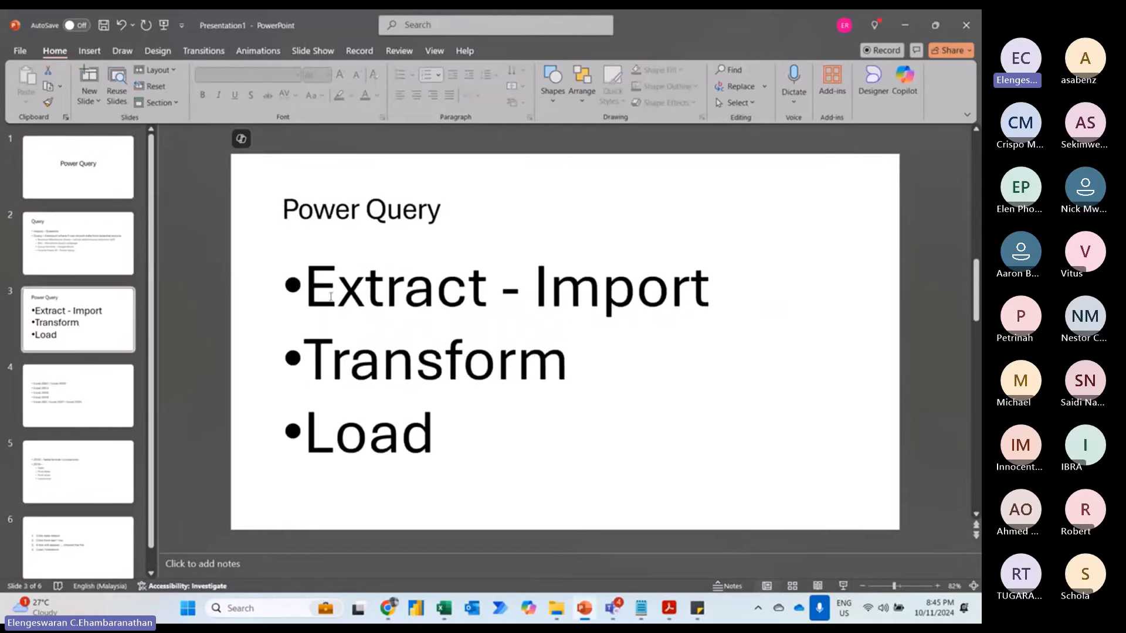